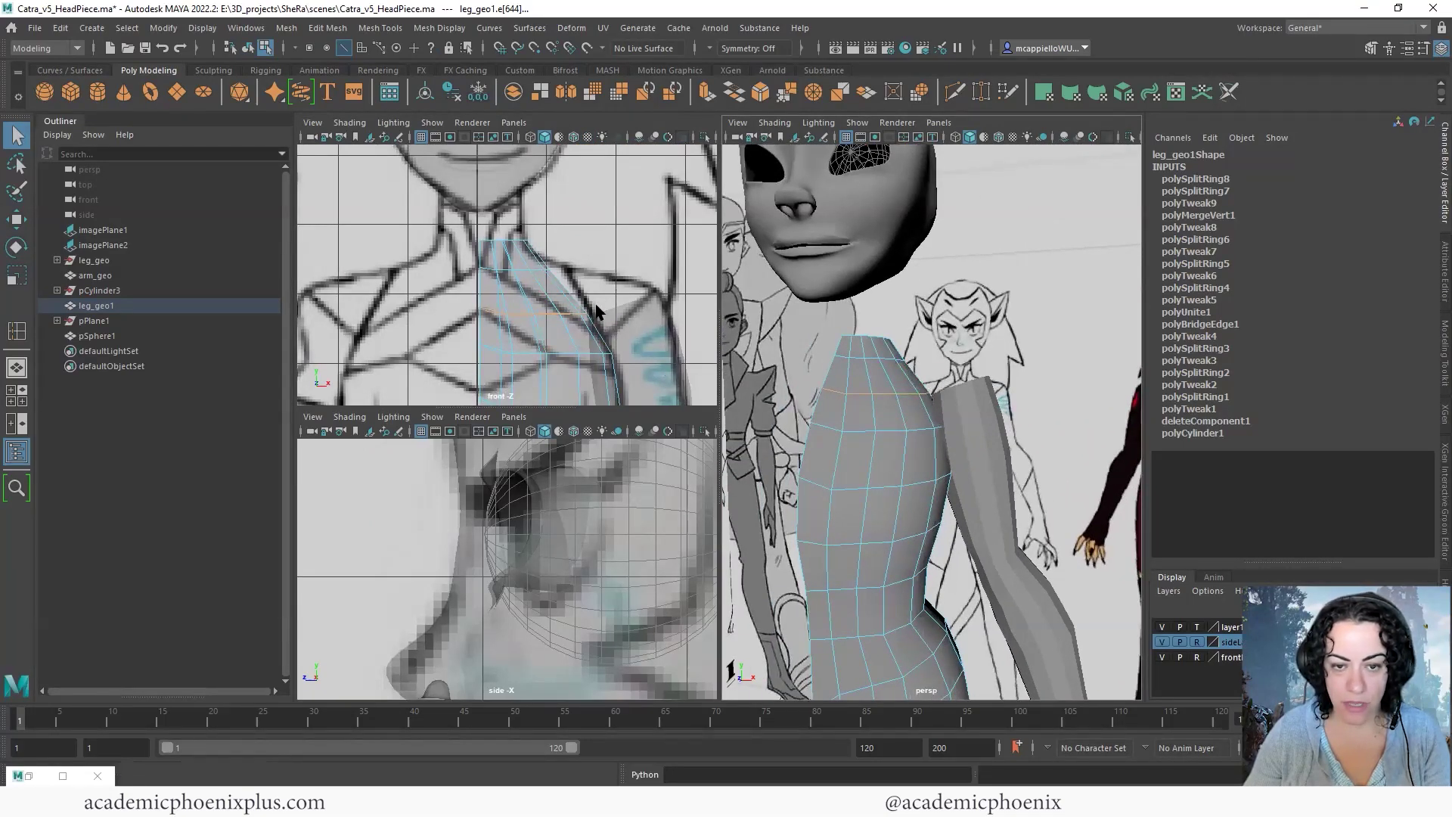
# Select the faces on the torso's upper side where the arm attaches and circularize them
pyautogui.moveTo(575, 310); pyautogui.dragTo(575, 350, button='right')
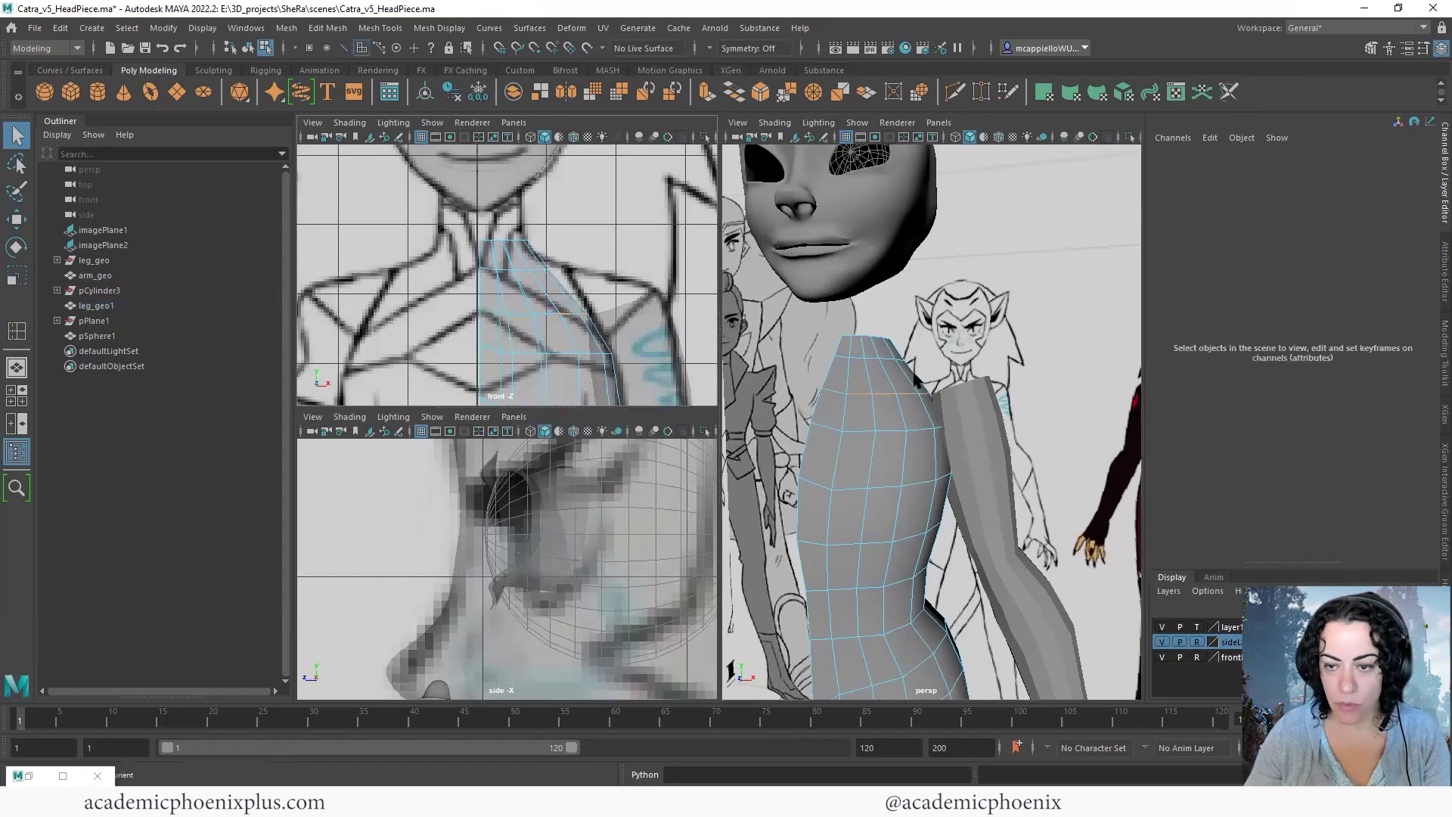
pyautogui.click(901, 385)
pyautogui.keyDown('alt'); pyautogui.moveTo(937, 374); pyautogui.dragTo(804, 473); pyautogui.keyUp('alt')
pyautogui.keyDown('shift'); pyautogui.click(818, 426); pyautogui.keyUp('shift')
pyautogui.keyDown('shift'); pyautogui.click(844, 416); pyautogui.keyUp('shift')
pyautogui.press('space')
pyautogui.press('space')
pyautogui.press('space')
pyautogui.keyDown('alt'); pyautogui.moveTo(625, 520); pyautogui.dragTo(438, 272, button='middle'); pyautogui.keyUp('alt')
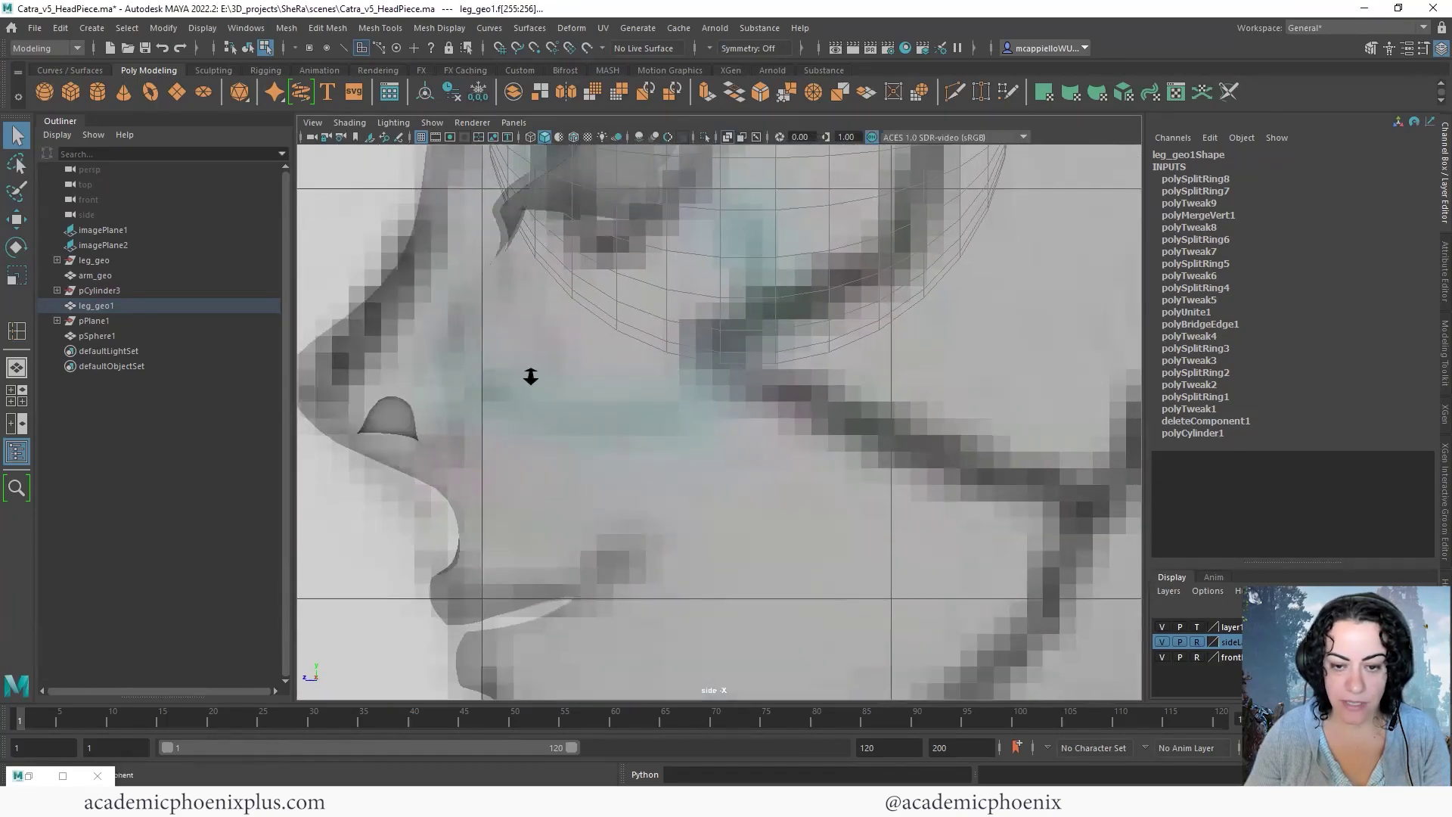
pyautogui.scroll(-6, 643, 386)
pyautogui.scroll(8, 832, 414)
pyautogui.scroll(2, 828, 433)
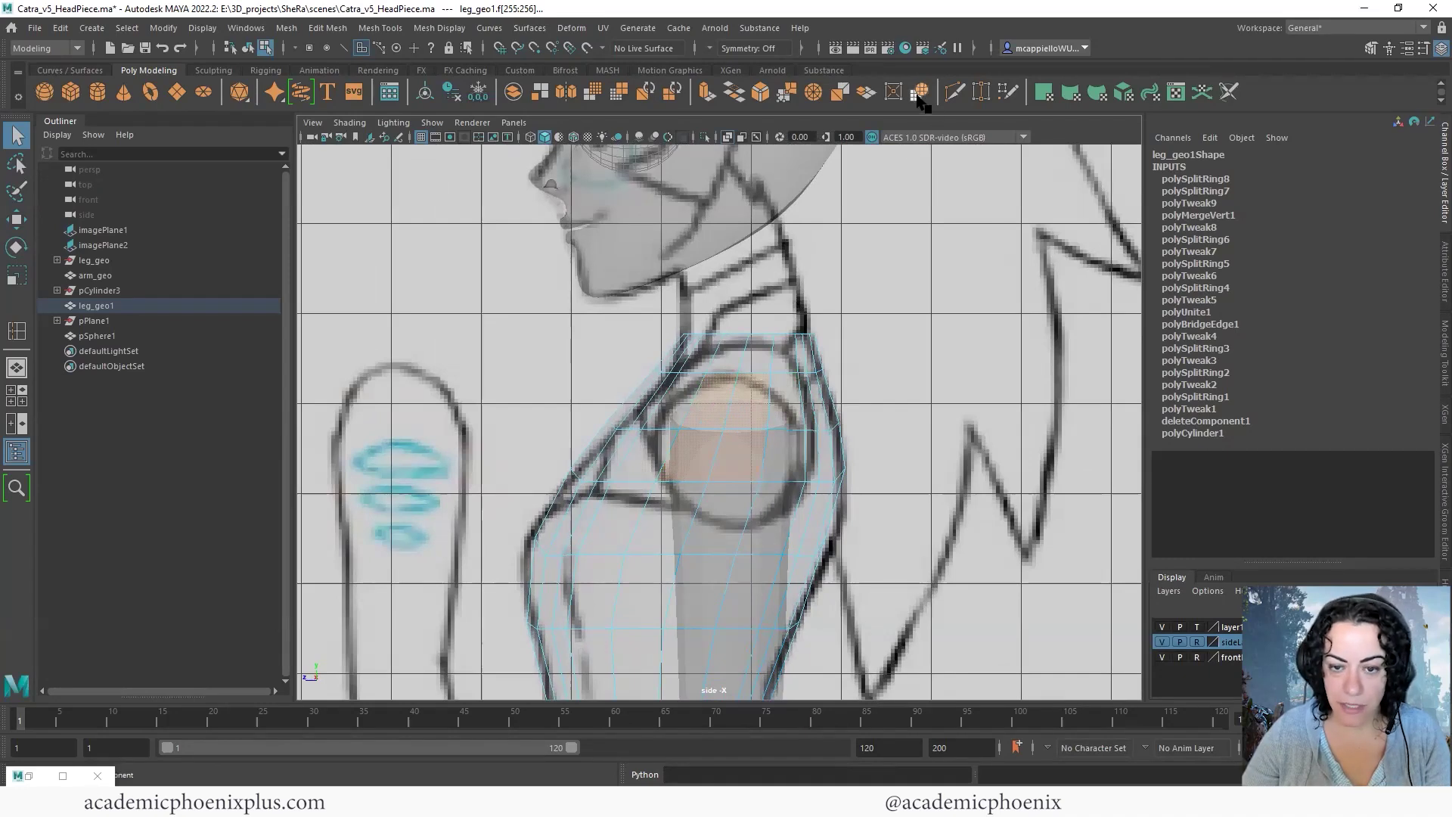
pyautogui.click(920, 93)
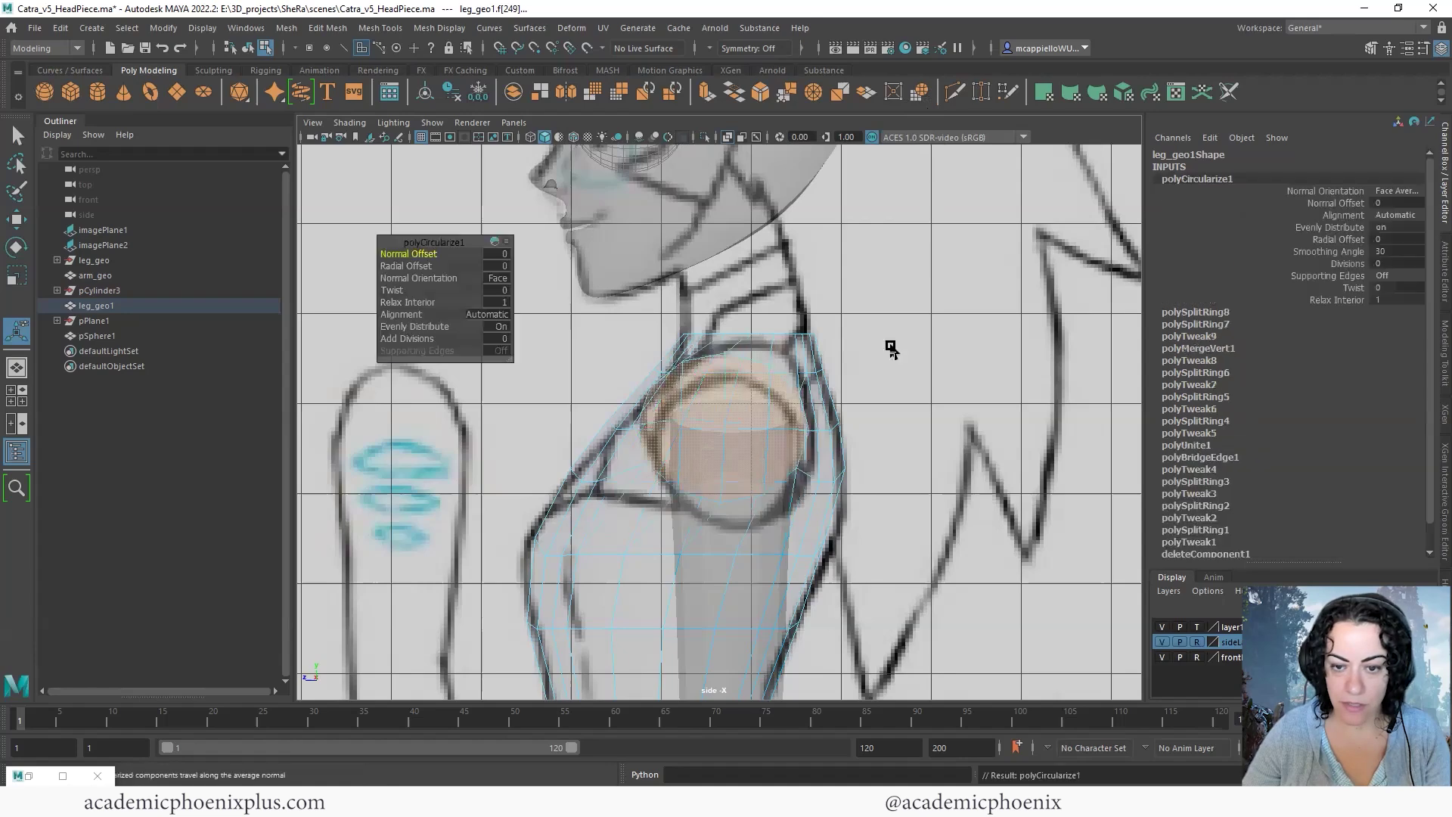
# Move and scale the circularized torso faces to match the shoulder circle in the side-view reference
pyautogui.press('w')
pyautogui.moveTo(724, 429)
pyautogui.mouseDown()
pyautogui.moveTo(738, 455)
pyautogui.moveTo(719, 452)
pyautogui.moveTo(734, 456)
pyautogui.mouseUp()
pyautogui.press('r')
pyautogui.press('w')
pyautogui.press('space')
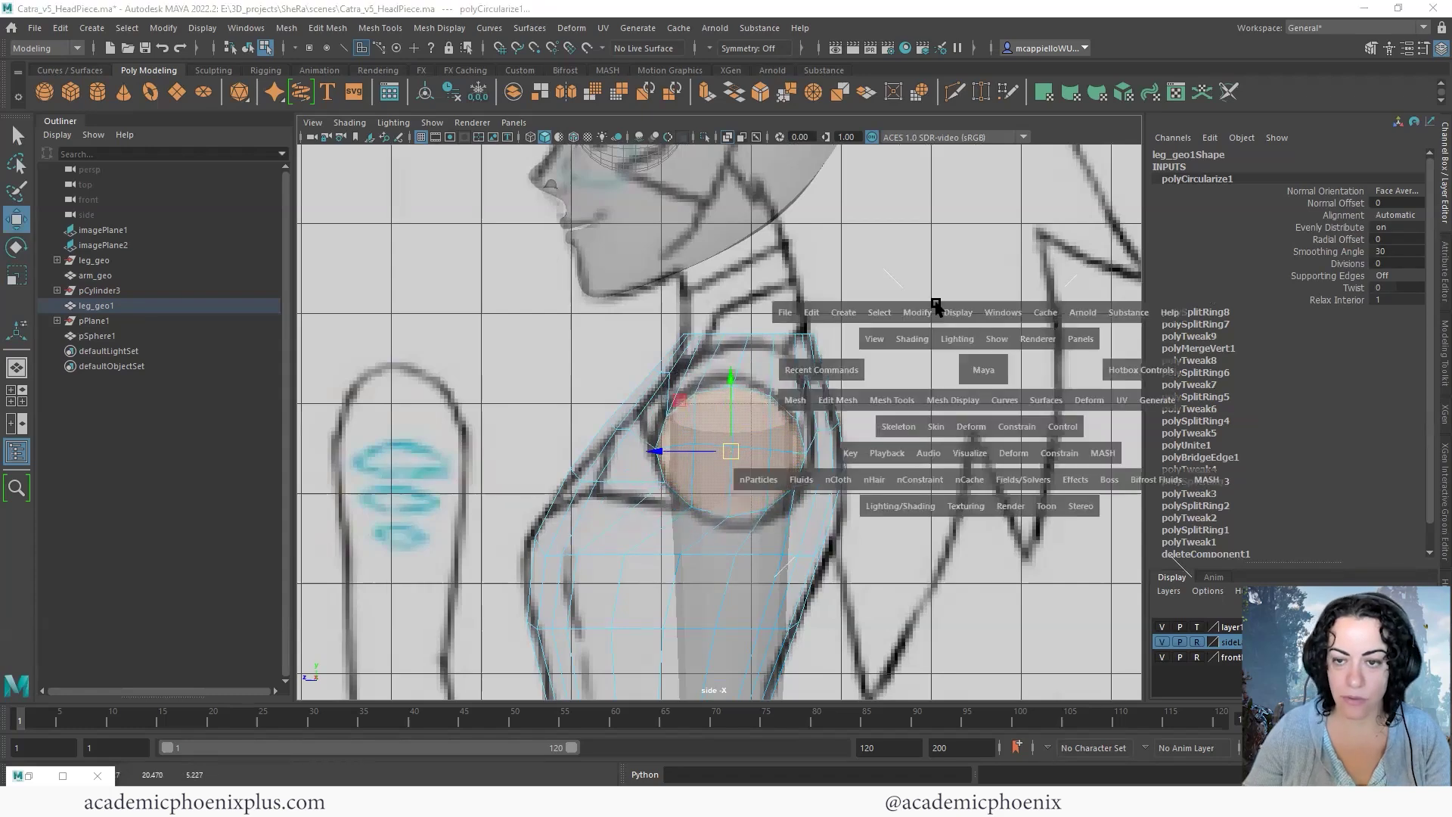
# Shift the circularized faces outward and tilt them to follow the shoulder slope in the front-view reference
pyautogui.press('e')
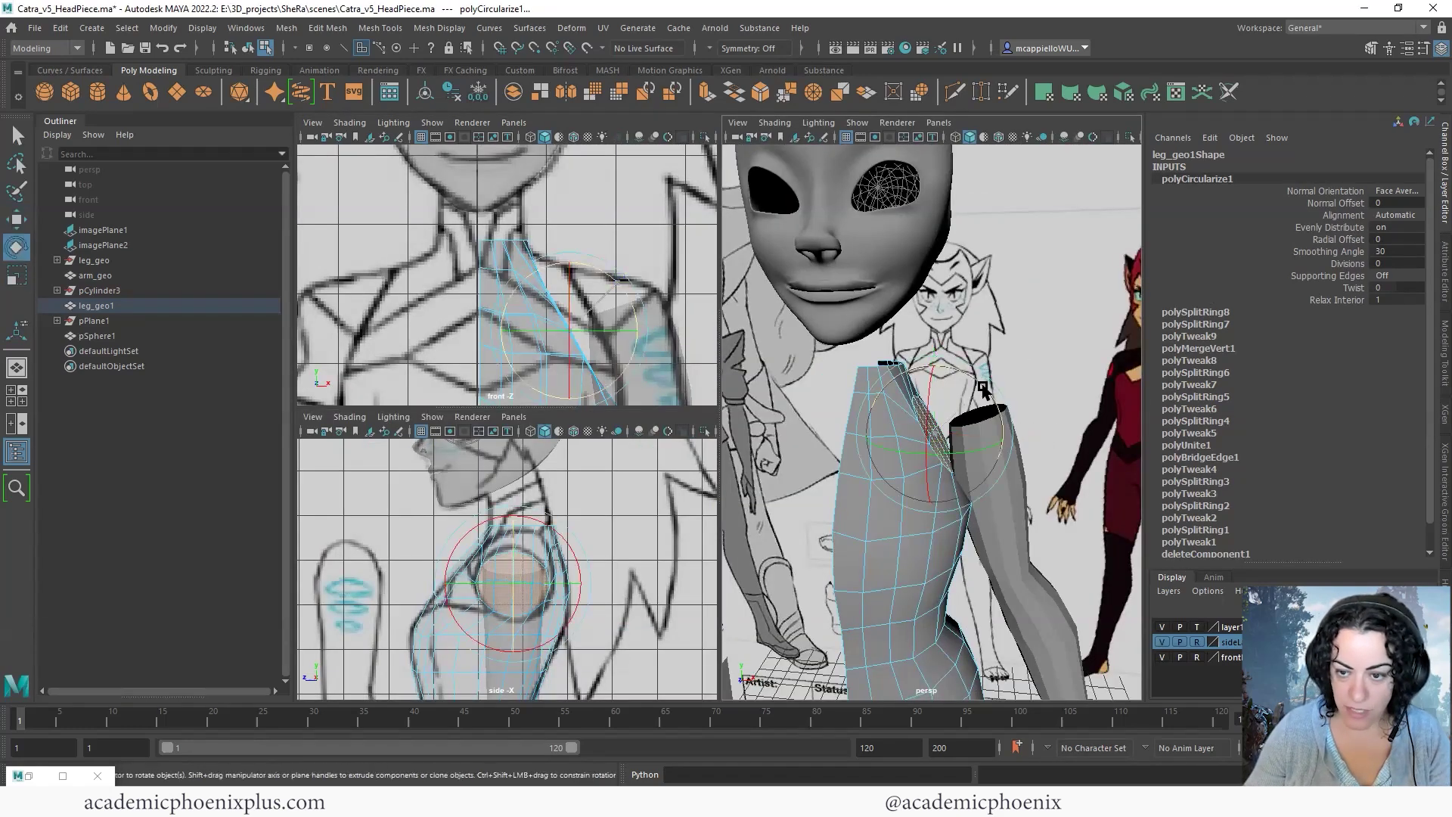
pyautogui.press('w')
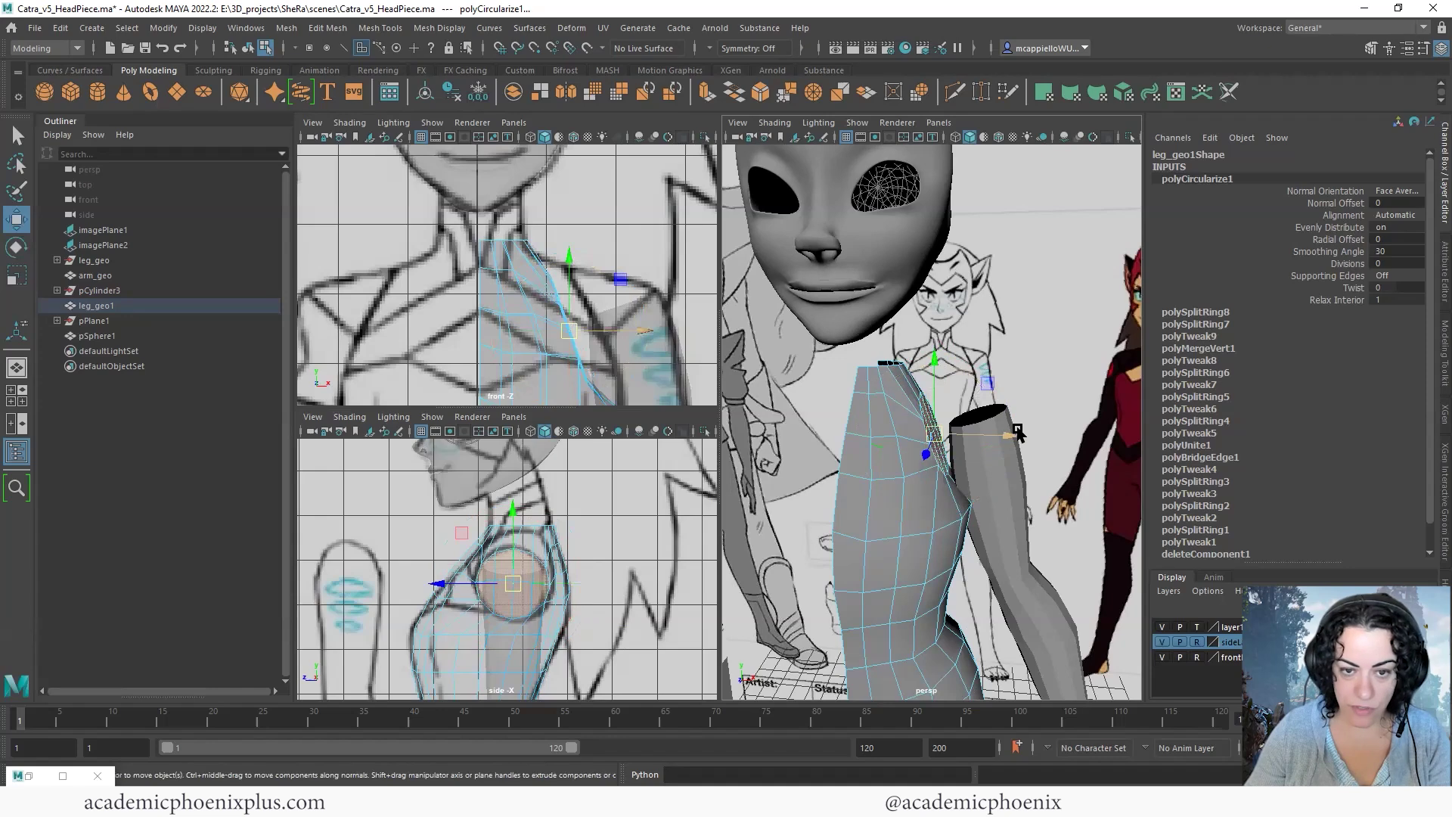
pyautogui.keyDown('alt'); pyautogui.moveTo(584, 326); pyautogui.dragTo(546, 313, button='middle'); pyautogui.keyUp('alt')
pyautogui.moveTo(534, 317); pyautogui.dragTo(559, 310)
pyautogui.press('e')
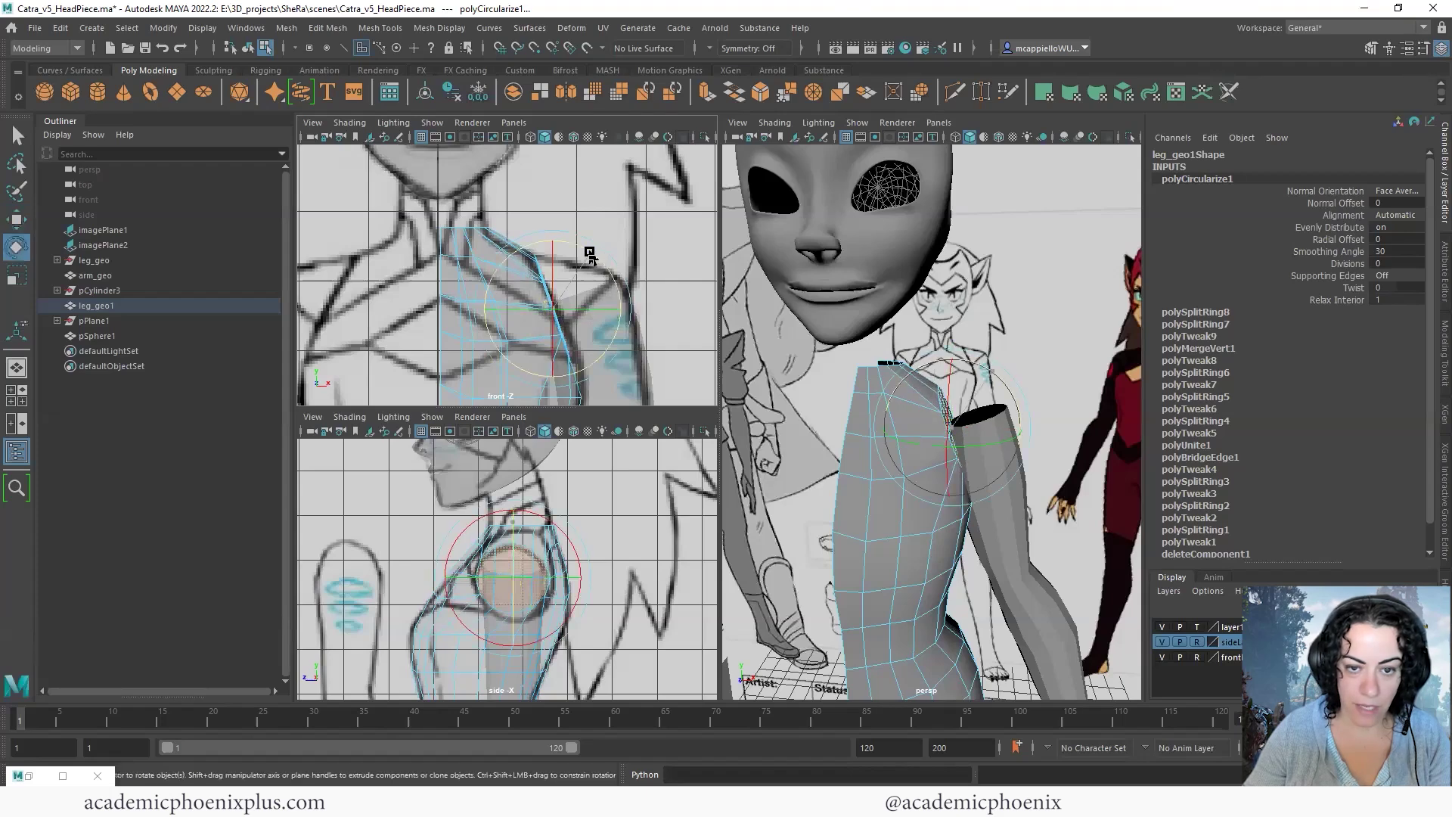
pyautogui.moveTo(589, 254); pyautogui.dragTo(586, 252)
pyautogui.keyDown('alt'); pyautogui.moveTo(730, 446); pyautogui.dragTo(694, 370, button='middle'); pyautogui.keyUp('alt')
pyautogui.keyDown('alt'); pyautogui.moveTo(589, 364); pyautogui.dragTo(649, 304, button='middle'); pyautogui.keyUp('alt')
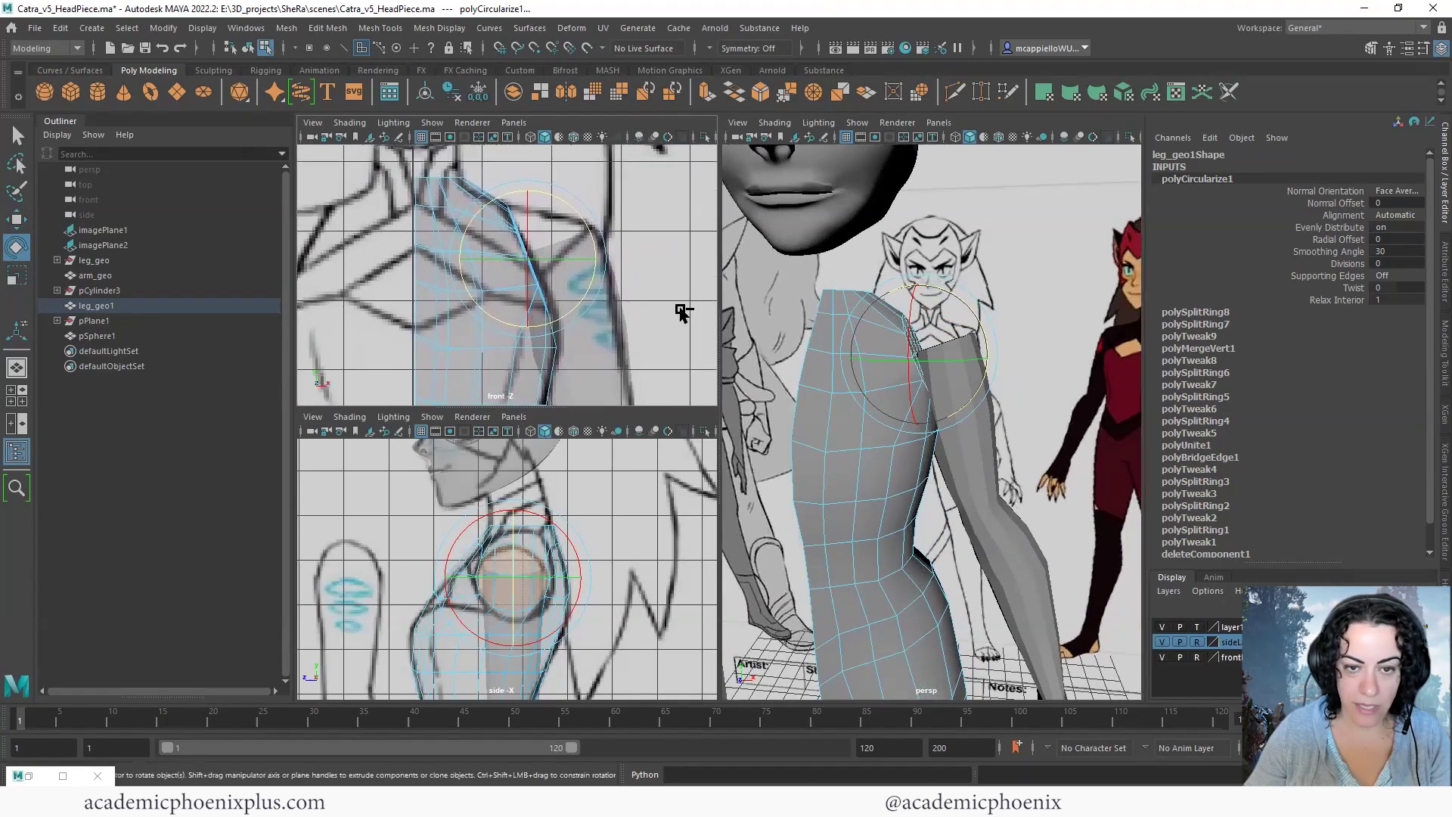
# Extrude the circular faces outward from the torso to the outer shoulder in the front reference
pyautogui.hotkey('ctrl', 'e')
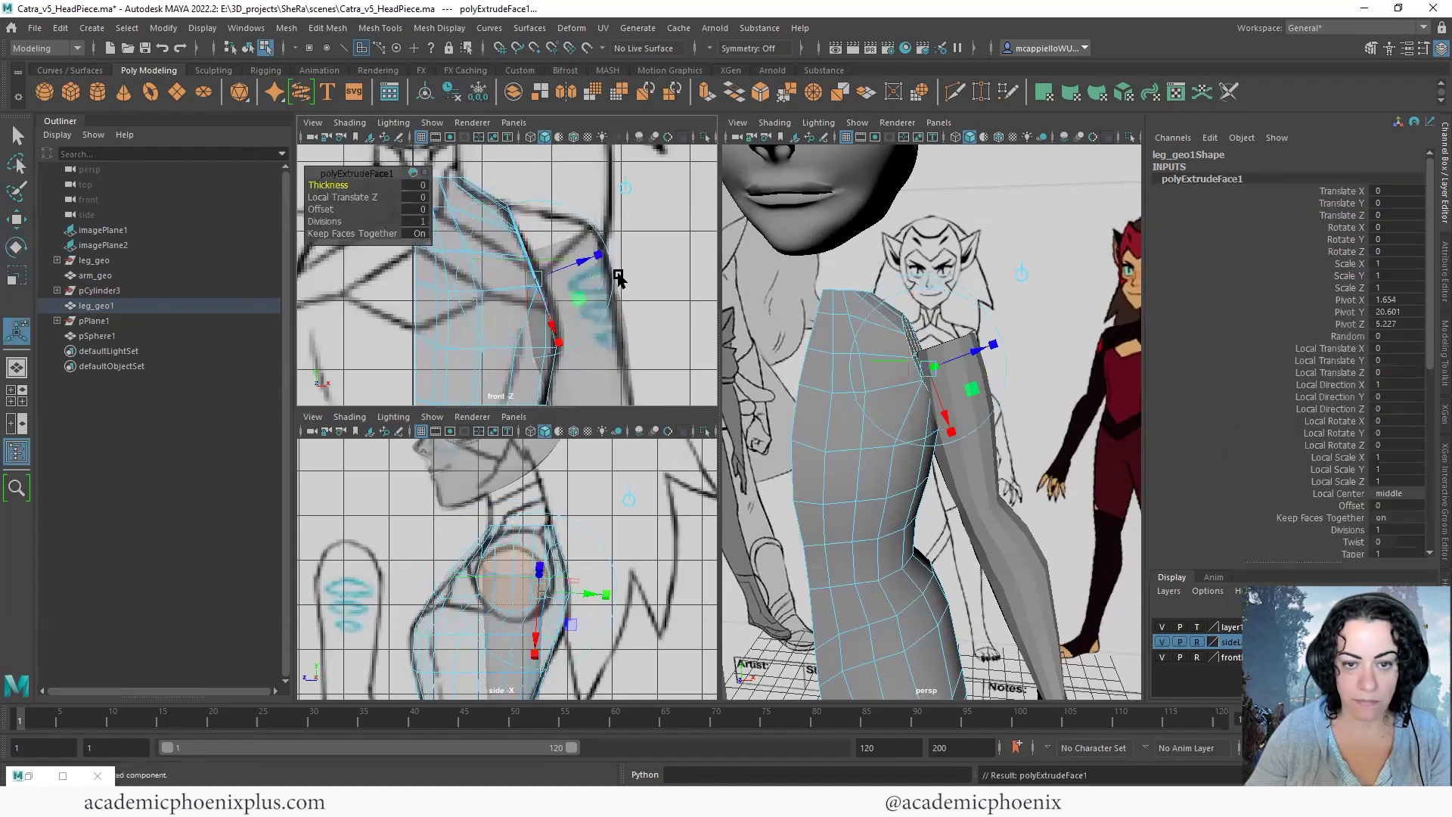
pyautogui.click(597, 261)
pyautogui.moveTo(598, 261)
pyautogui.mouseDown()
pyautogui.moveTo(664, 266)
pyautogui.moveTo(599, 273)
pyautogui.mouseUp()
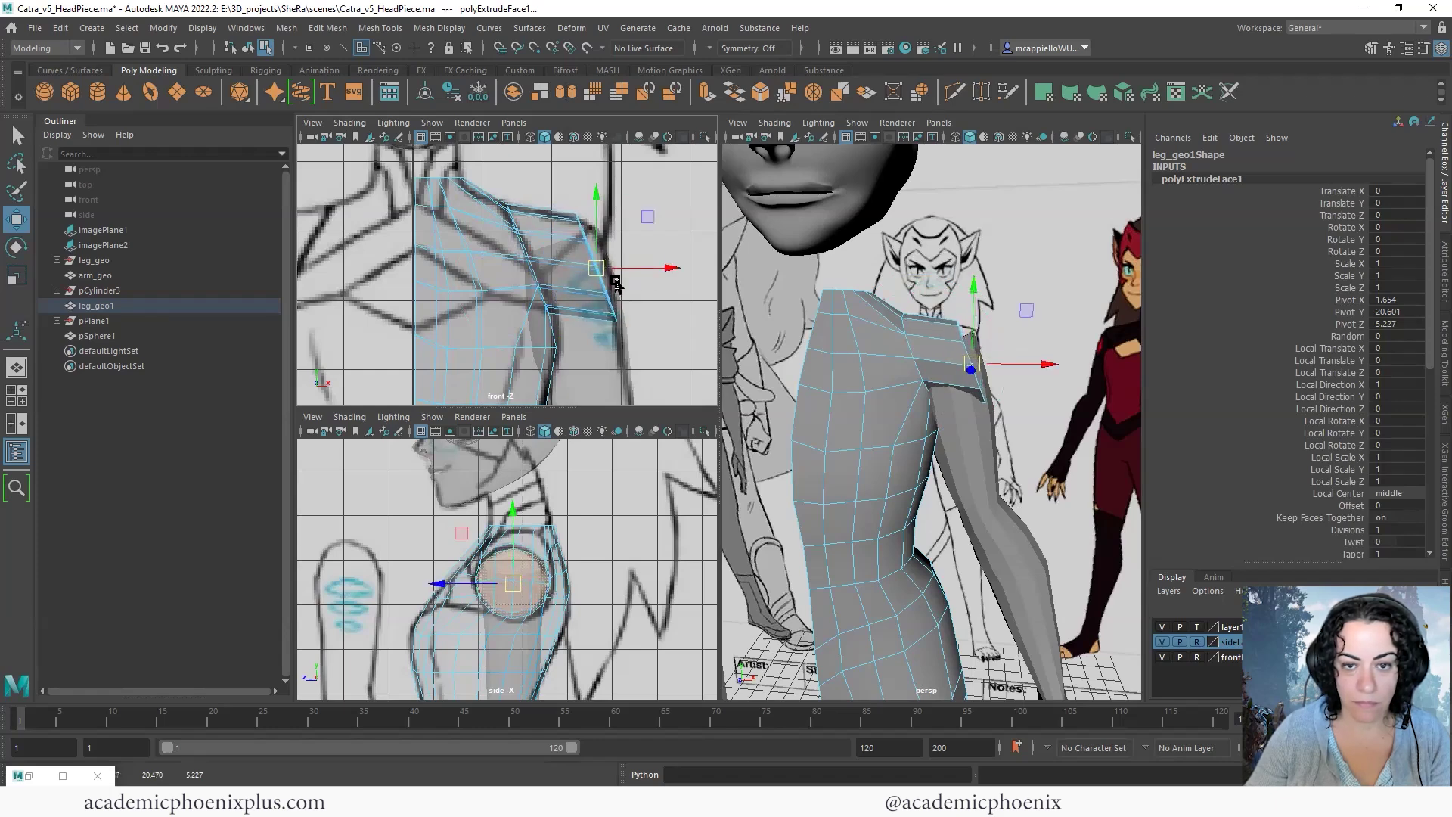
# Return to object selection and move the arm mesh sideways along X, clear of the torso
pyautogui.keyDown('alt'); pyautogui.moveTo(954, 348); pyautogui.dragTo(914, 350); pyautogui.keyUp('alt')
pyautogui.keyDown('alt'); pyautogui.moveTo(914, 350); pyautogui.dragTo(960, 353, button='right'); pyautogui.keyUp('alt')
pyautogui.keyDown('alt'); pyautogui.moveTo(960, 353); pyautogui.dragTo(883, 349); pyautogui.keyUp('alt')
pyautogui.moveTo(883, 348); pyautogui.dragTo(810, 348, button='right')
pyautogui.keyDown('alt'); pyautogui.moveTo(901, 343); pyautogui.dragTo(950, 326); pyautogui.keyUp('alt')
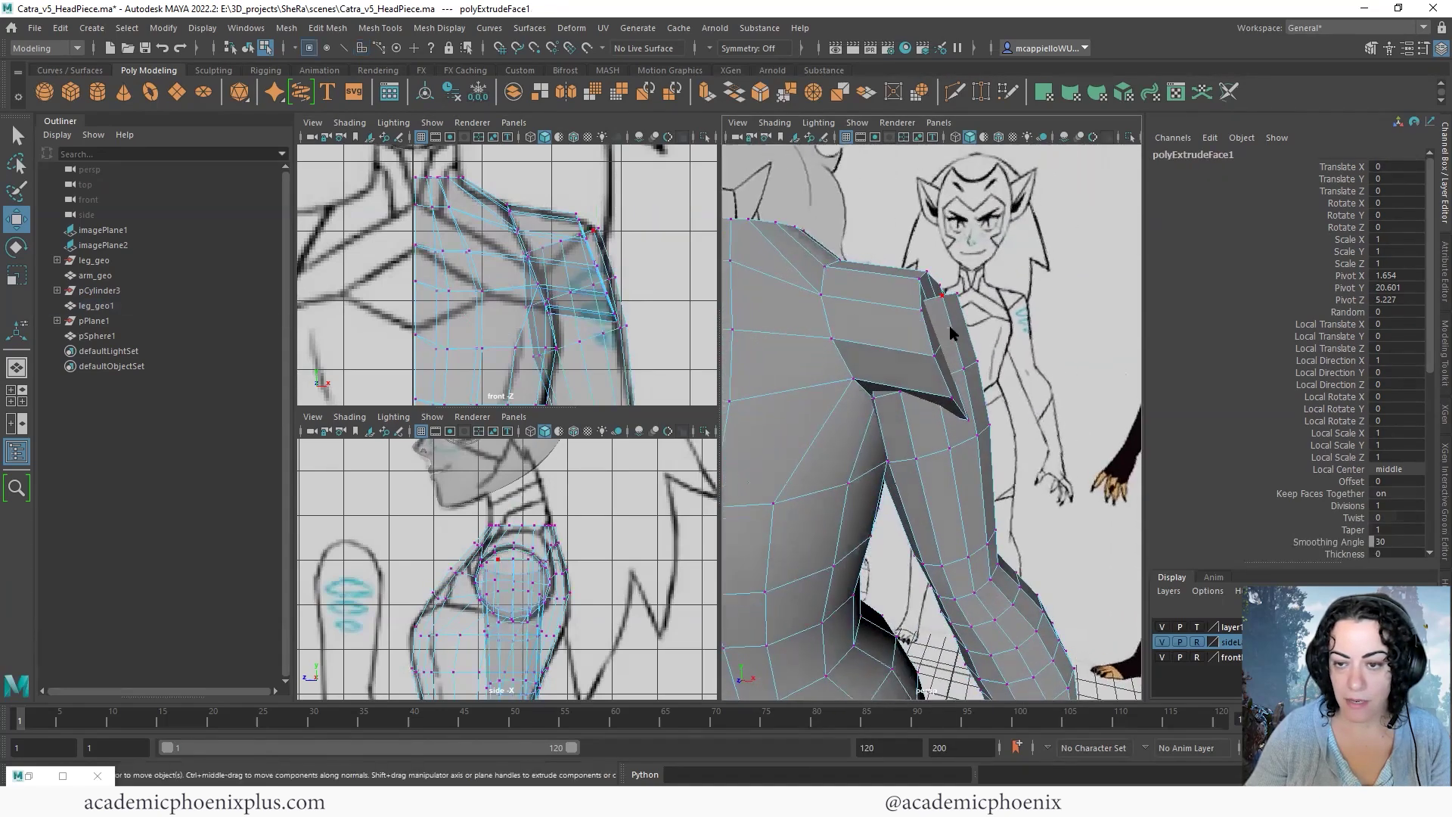
pyautogui.moveTo(984, 317); pyautogui.dragTo(957, 335, button='right')
pyautogui.keyDown('alt'); pyautogui.moveTo(1041, 435); pyautogui.dragTo(703, 204, button='right'); pyautogui.keyUp('alt')
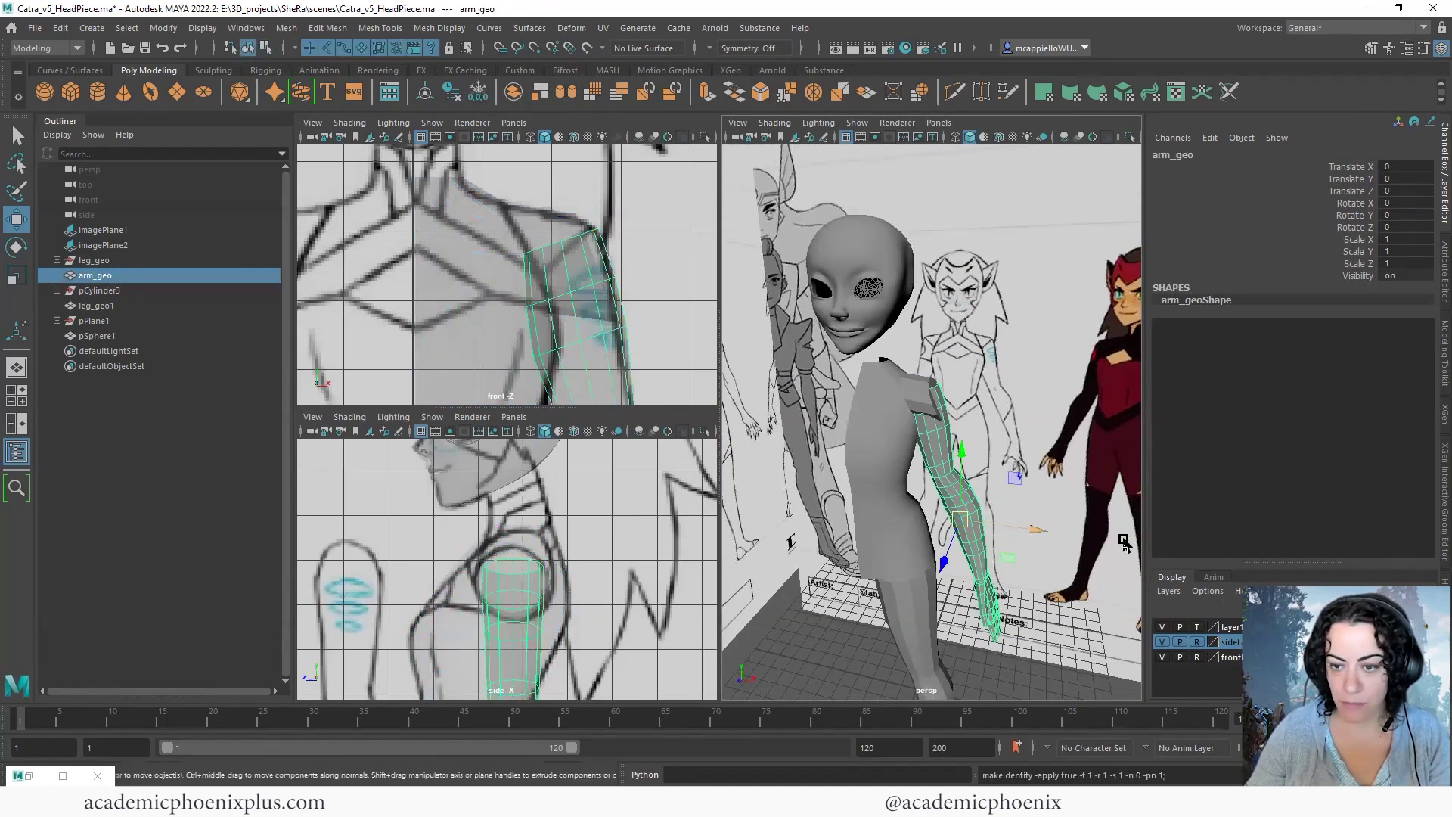
# Rotate and move the end vertices of the torso's shoulder extrusion inward to line up with the reference's armpit line
pyautogui.click(923, 485)
pyautogui.press('f')
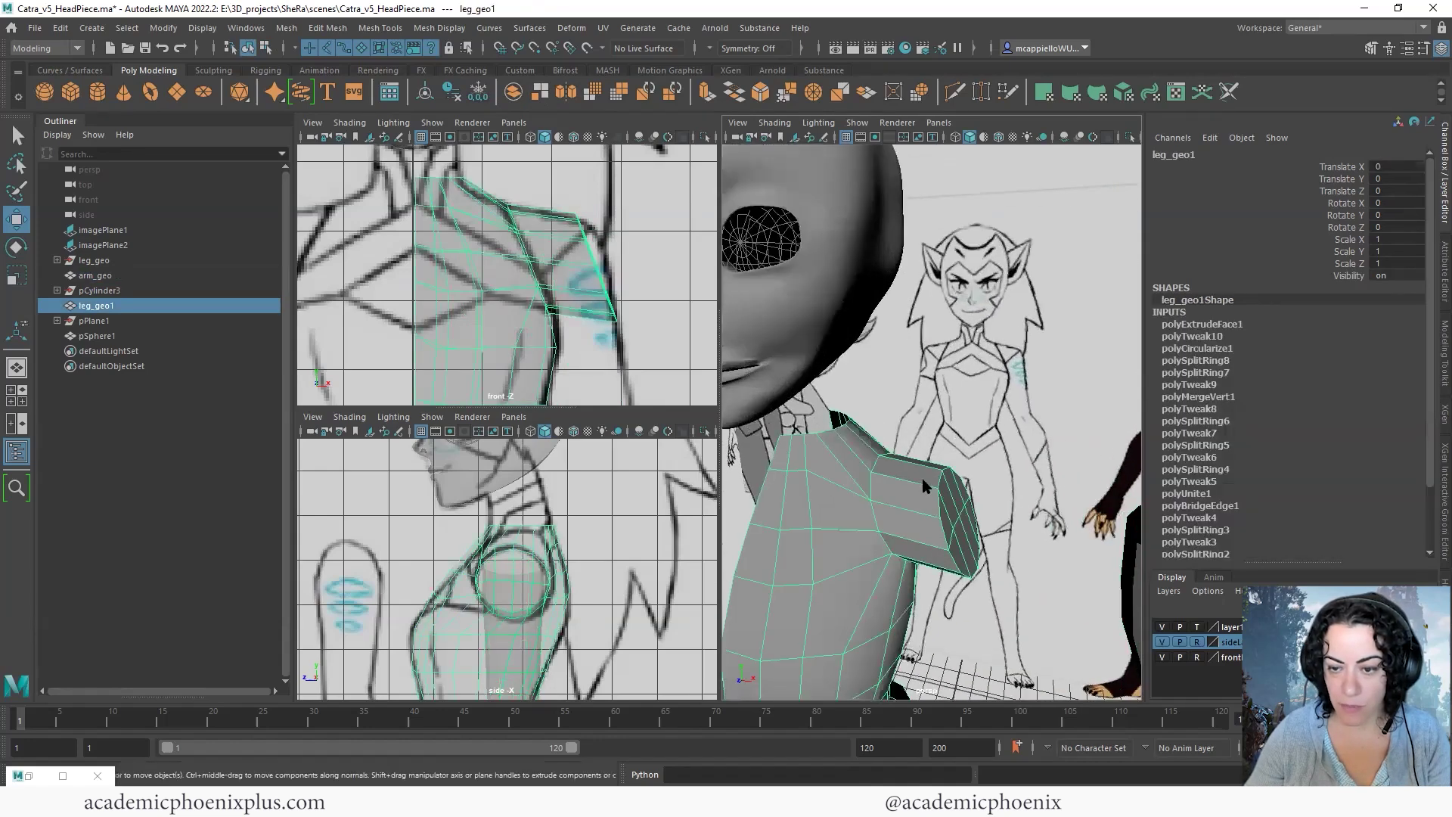
pyautogui.rightClick(923, 484)
pyautogui.moveTo(882, 384); pyautogui.dragTo(882, 385, button='right')
pyautogui.keyDown('alt'); pyautogui.moveTo(975, 447); pyautogui.dragTo(958, 433, button='middle'); pyautogui.keyUp('alt')
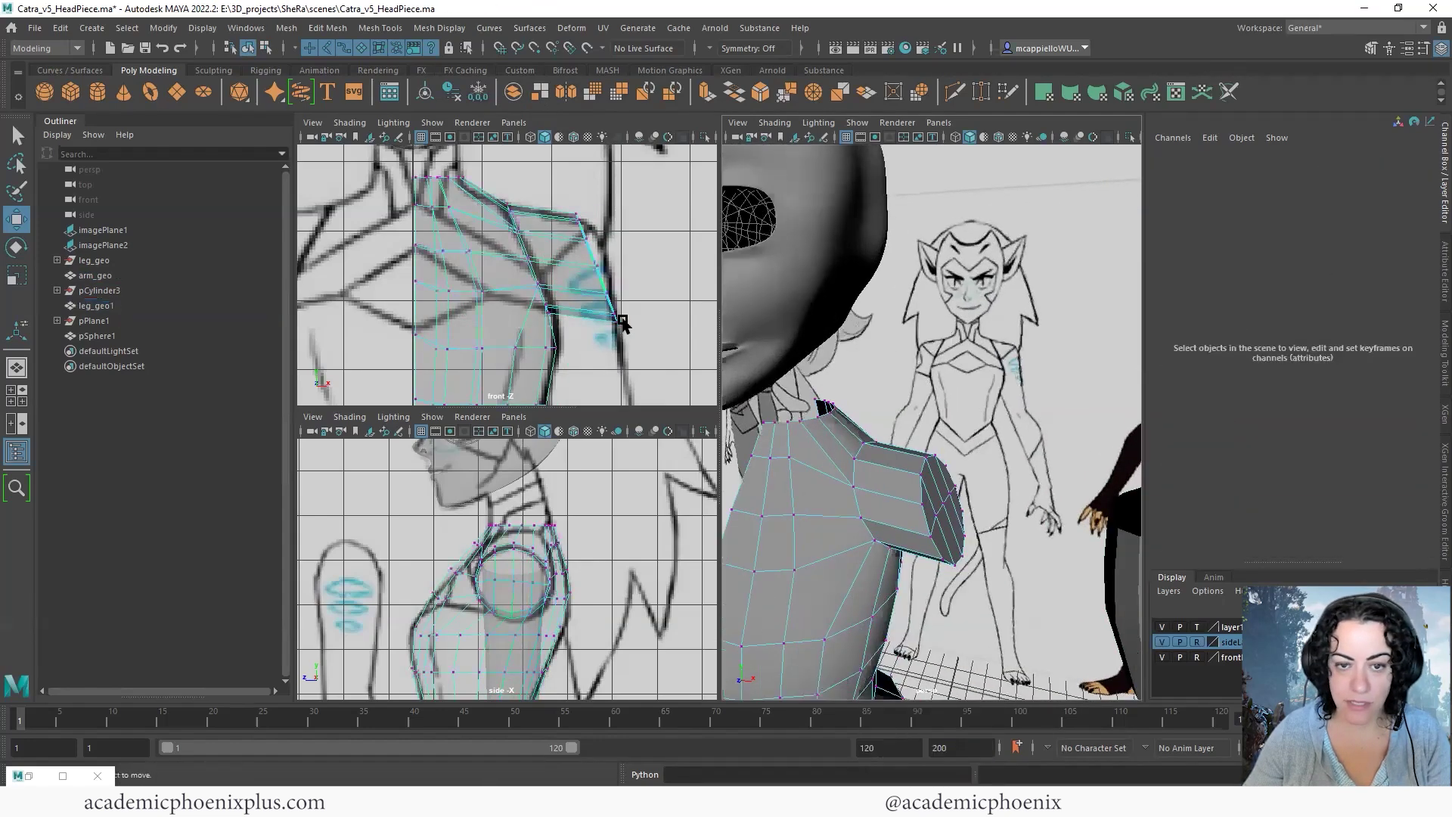
pyautogui.keyDown('alt'); pyautogui.moveTo(621, 316); pyautogui.dragTo(594, 344, button='middle'); pyautogui.keyUp('alt')
pyautogui.click(557, 267)
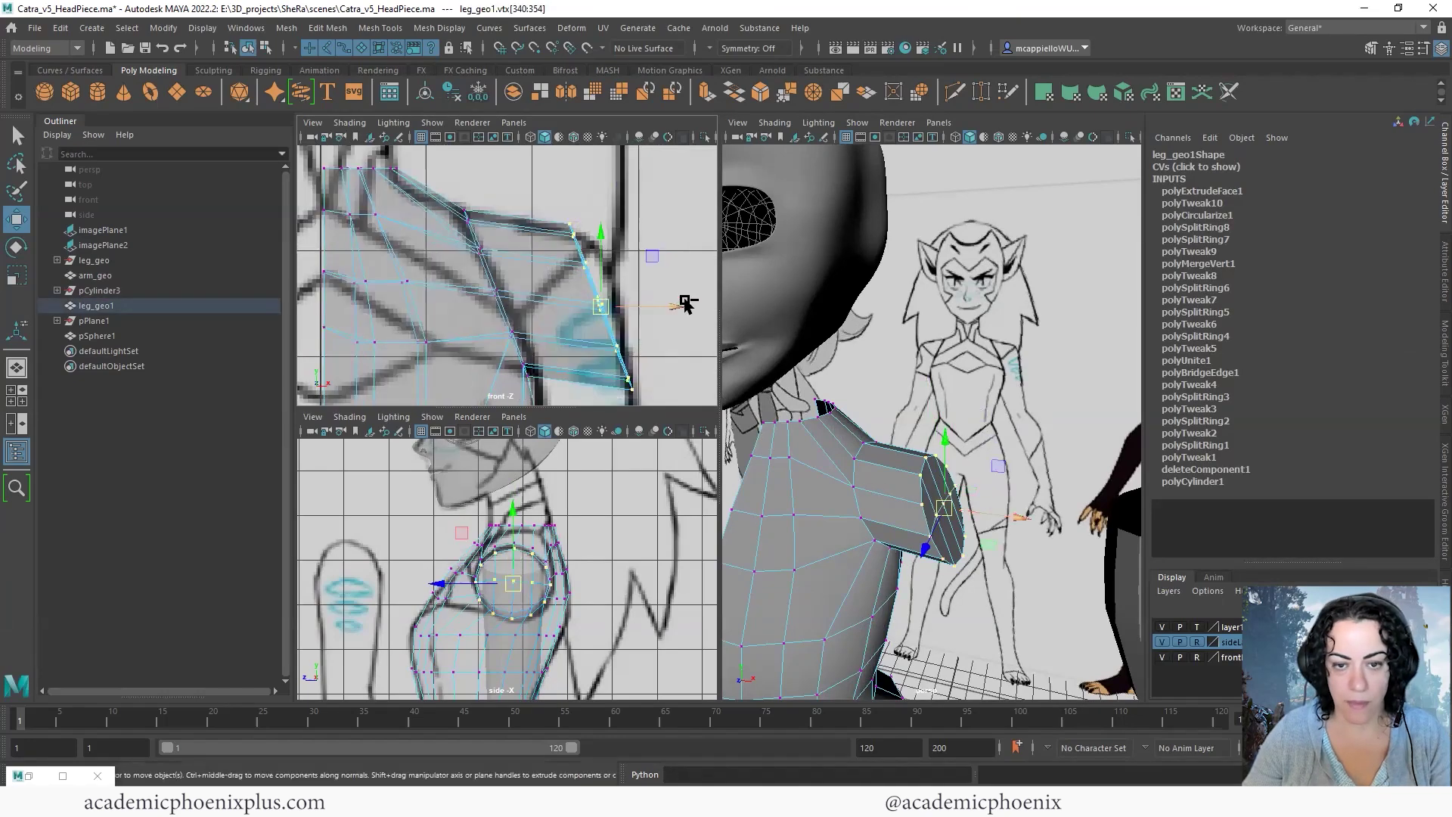
pyautogui.press('e')
pyautogui.moveTo(637, 249); pyautogui.dragTo(680, 275)
pyautogui.press('w')
pyautogui.moveTo(603, 306); pyautogui.dragTo(558, 312)
pyautogui.press('r')
pyautogui.press('w')
pyautogui.press('e')
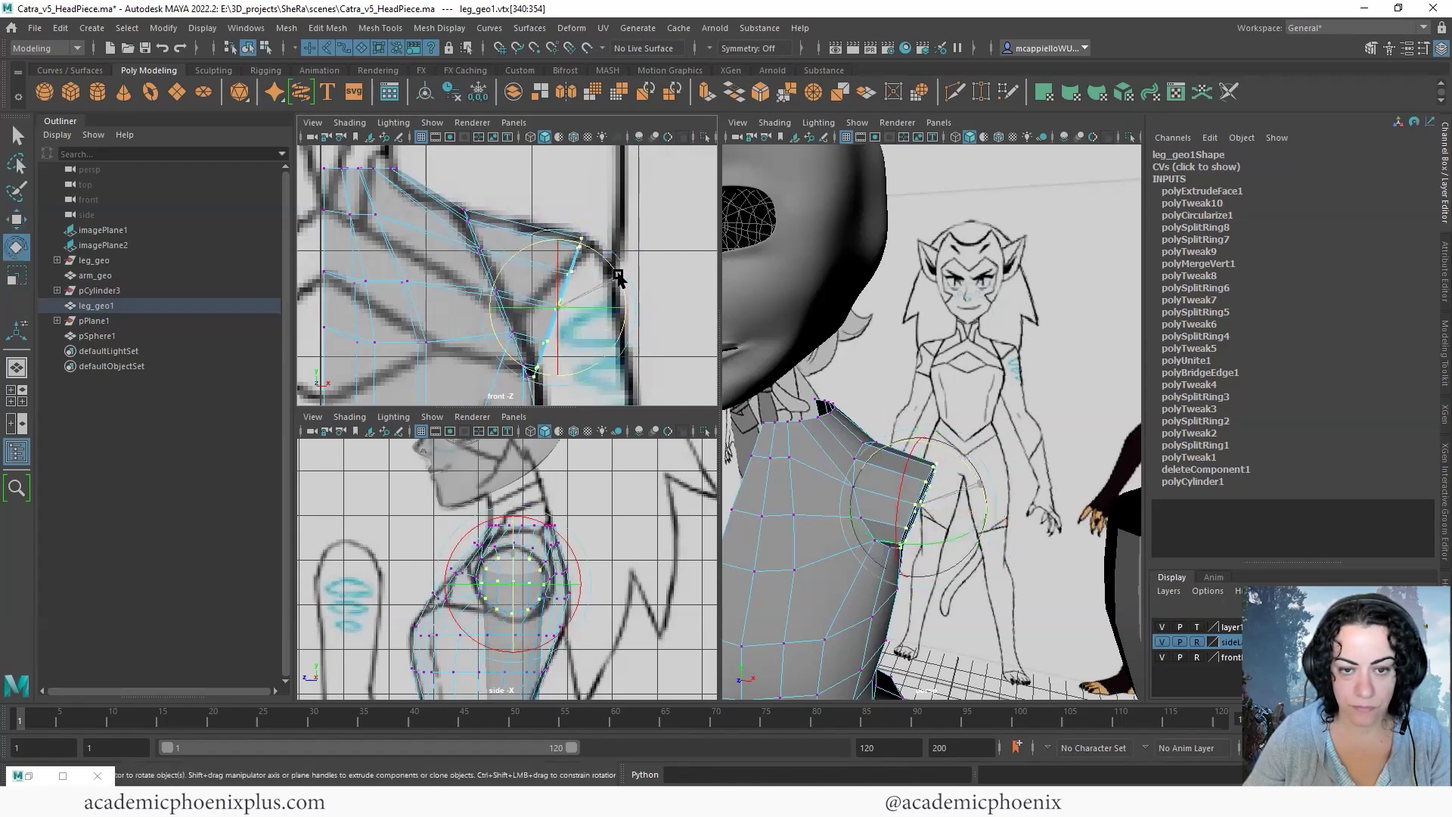
pyautogui.hotkey('ctrl', 'd')
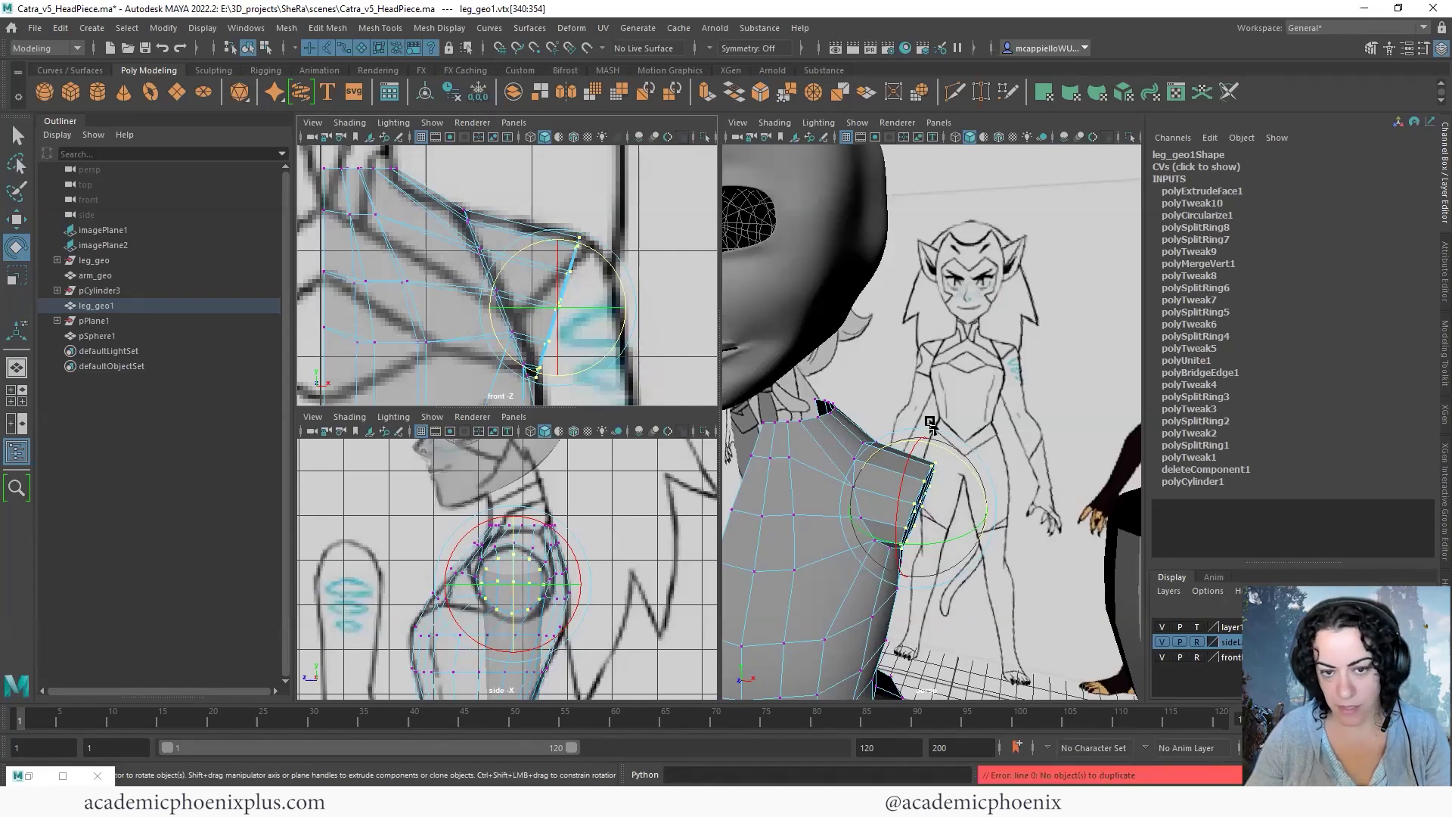
# Extrude the shoulder end faces again, then move and rotate them downward to form the rounded shoulder
pyautogui.moveTo(891, 468); pyautogui.dragTo(891, 425, button='right')
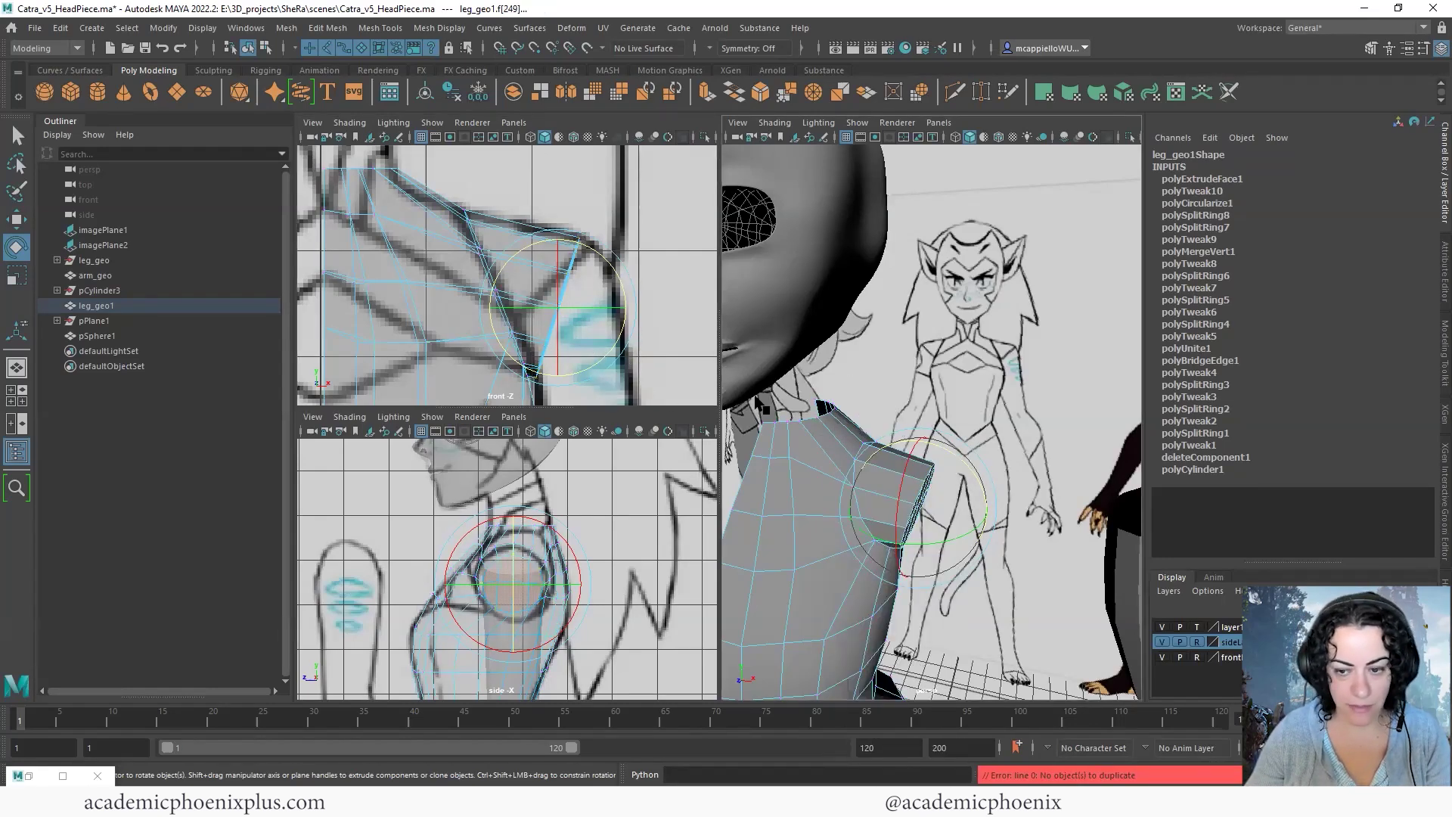
pyautogui.hotkey('ctrl', 'e')
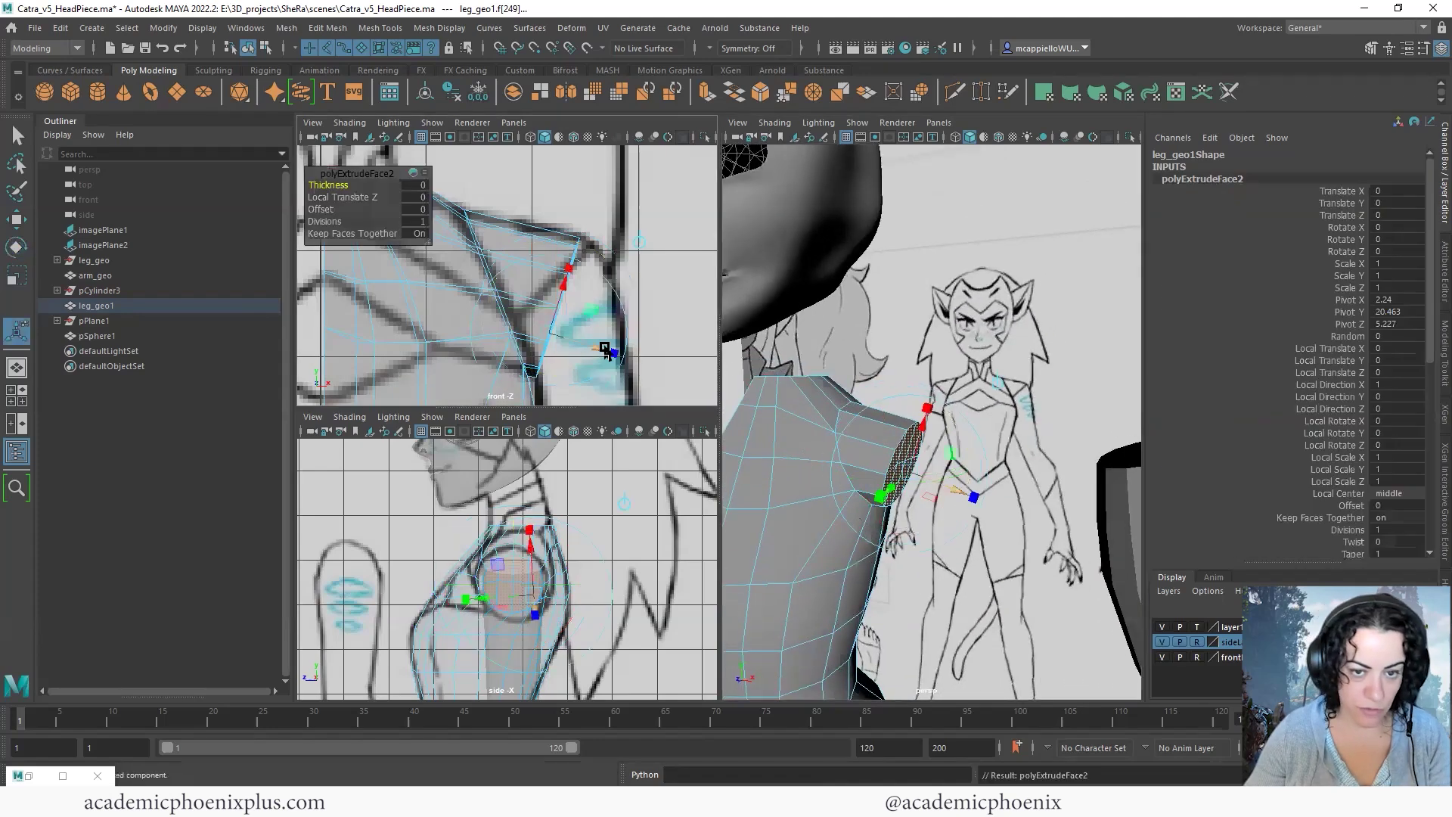
pyautogui.press('w')
pyautogui.moveTo(621, 312); pyautogui.dragTo(671, 314)
pyautogui.press('e')
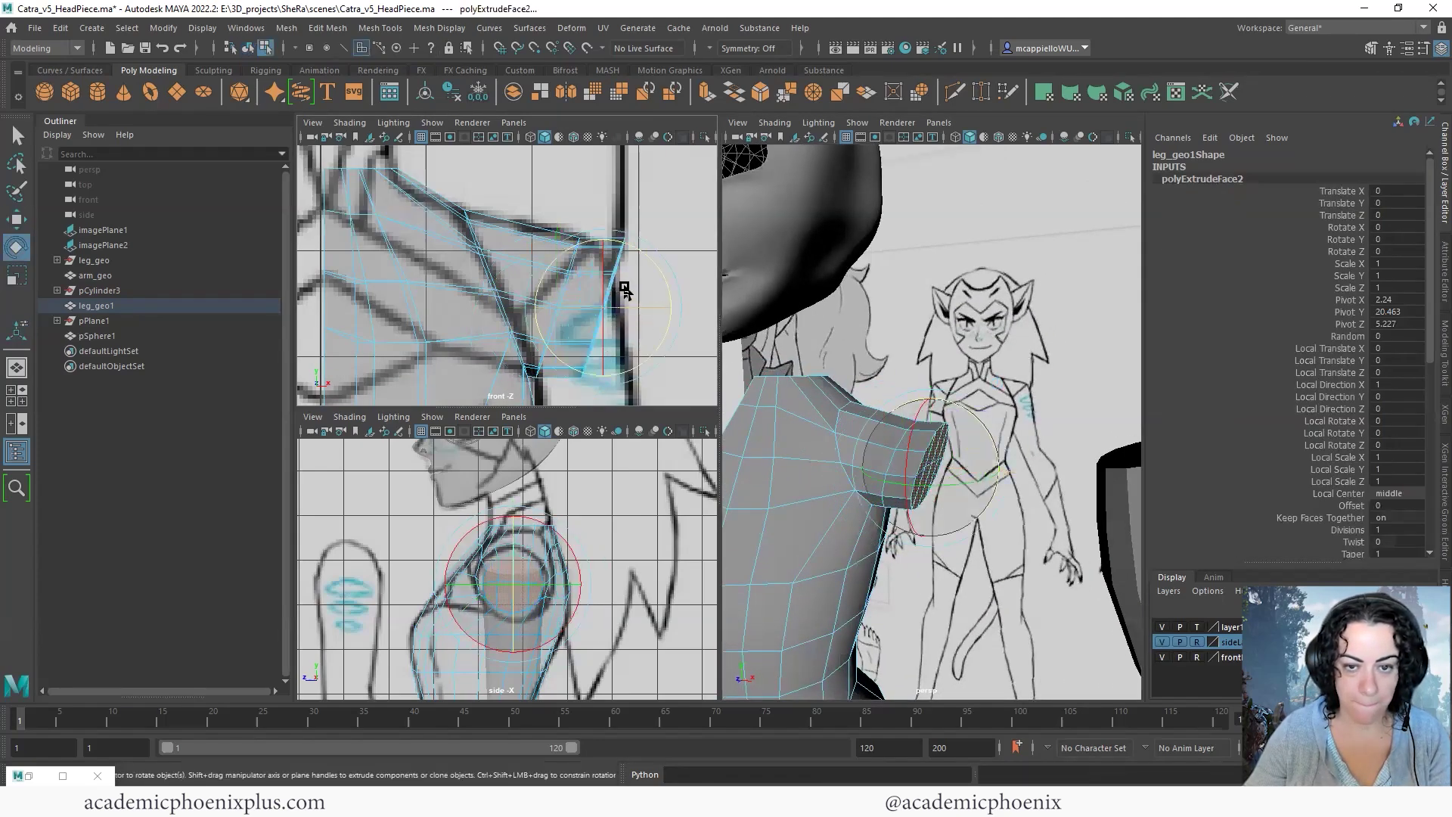
pyautogui.press('w')
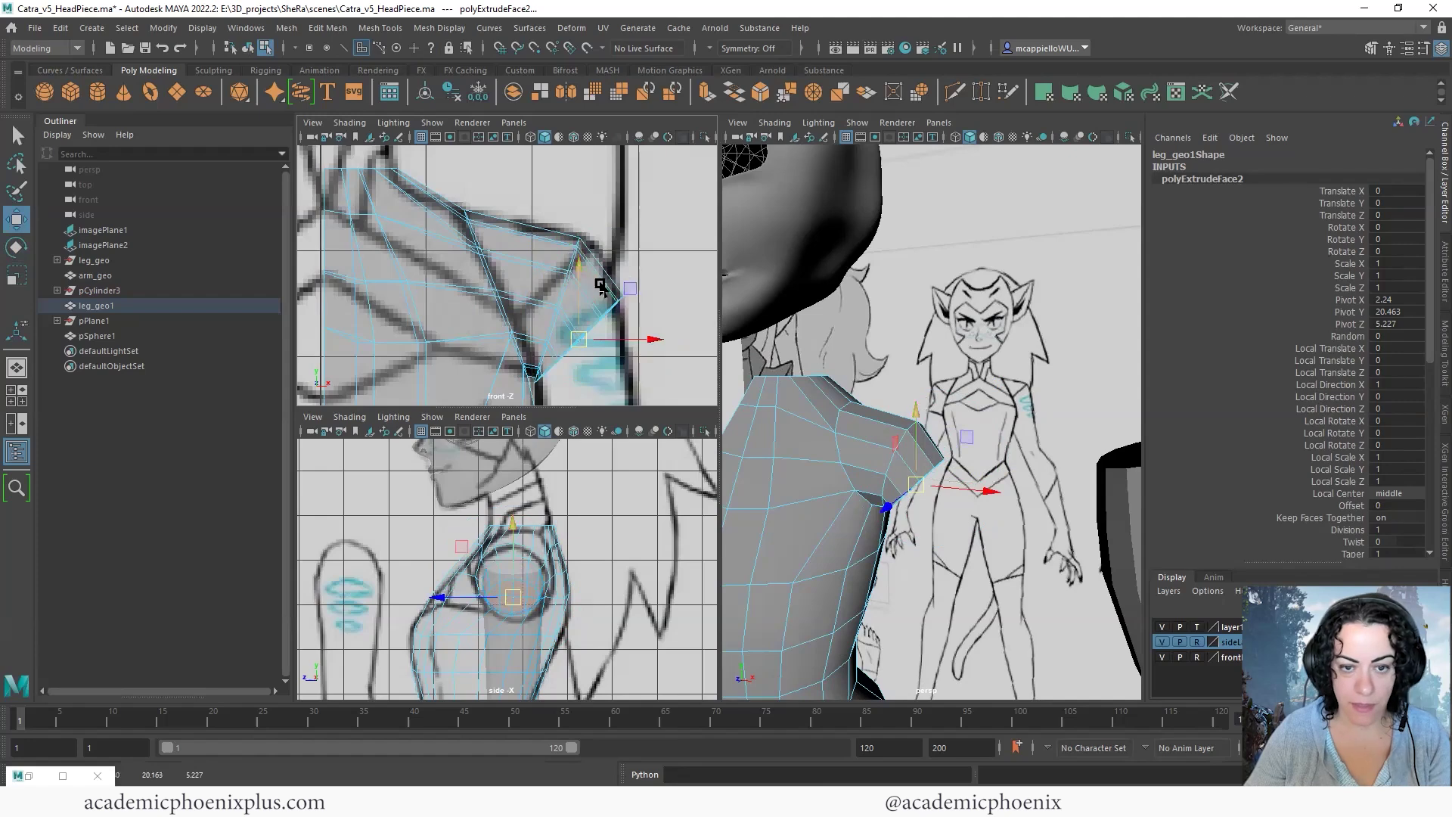
# Examine the torso and new shoulder shape in smooth preview from several angles, then return to the unsmoothed display
pyautogui.moveTo(594, 299); pyautogui.dragTo(671, 272, button='right')
pyautogui.click(911, 384)
pyautogui.keyDown('alt'); pyautogui.moveTo(911, 385); pyautogui.dragTo(954, 398); pyautogui.keyUp('alt')
pyautogui.click(898, 415)
pyautogui.press('3')
pyautogui.keyDown('alt'); pyautogui.moveTo(1005, 441); pyautogui.dragTo(1301, 379); pyautogui.keyUp('alt')
pyautogui.scroll(5, 953, 408)
pyautogui.keyDown('alt'); pyautogui.moveTo(820, 380); pyautogui.dragTo(858, 384); pyautogui.keyUp('alt')
pyautogui.press('1')
# Delete the end-cap faces of the shoulder extrusion to leave an open hole for the arm
pyautogui.keyDown('alt'); pyautogui.moveTo(977, 401); pyautogui.dragTo(937, 357); pyautogui.keyUp('alt')
pyautogui.moveTo(937, 357); pyautogui.dragTo(924, 384, button='right')
pyautogui.click(936, 398)
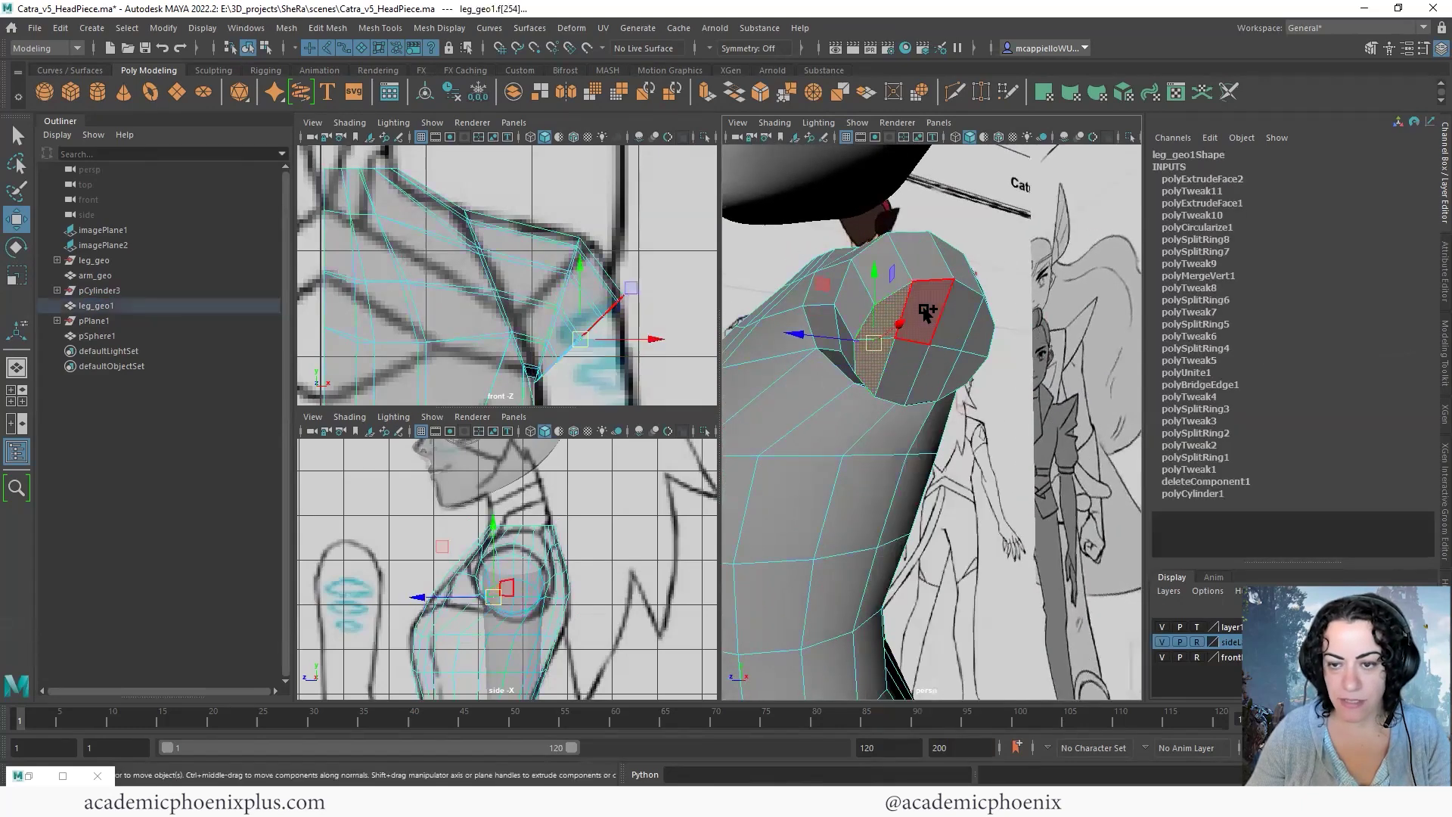
pyautogui.keyDown('shift'); pyautogui.click(966, 352); pyautogui.keyUp('shift')
pyautogui.keyDown('shift'); pyautogui.click(952, 371); pyautogui.keyUp('shift')
pyautogui.keyDown('shift'); pyautogui.click(932, 375); pyautogui.keyUp('shift')
pyautogui.keyDown('shift'); pyautogui.click(896, 380); pyautogui.keyUp('shift')
pyautogui.press('Delete')
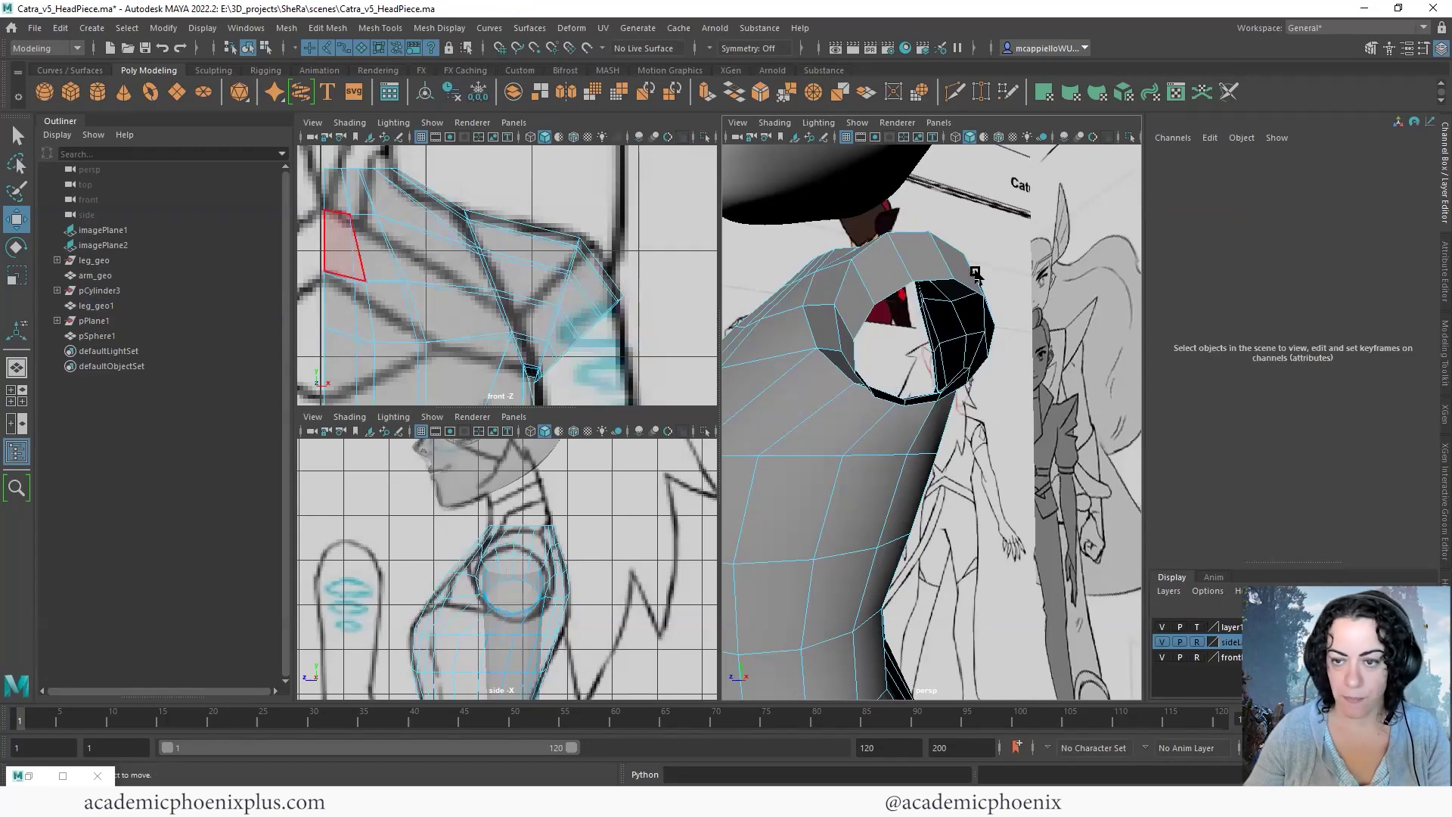
# Set arm_geo's Translate X to 0 to bring the arm back beside the torso
pyautogui.moveTo(949, 269); pyautogui.dragTo(988, 253, button='right')
pyautogui.keyDown('alt'); pyautogui.moveTo(858, 378); pyautogui.dragTo(707, 433, button='right'); pyautogui.keyUp('alt')
pyautogui.click(1055, 444)
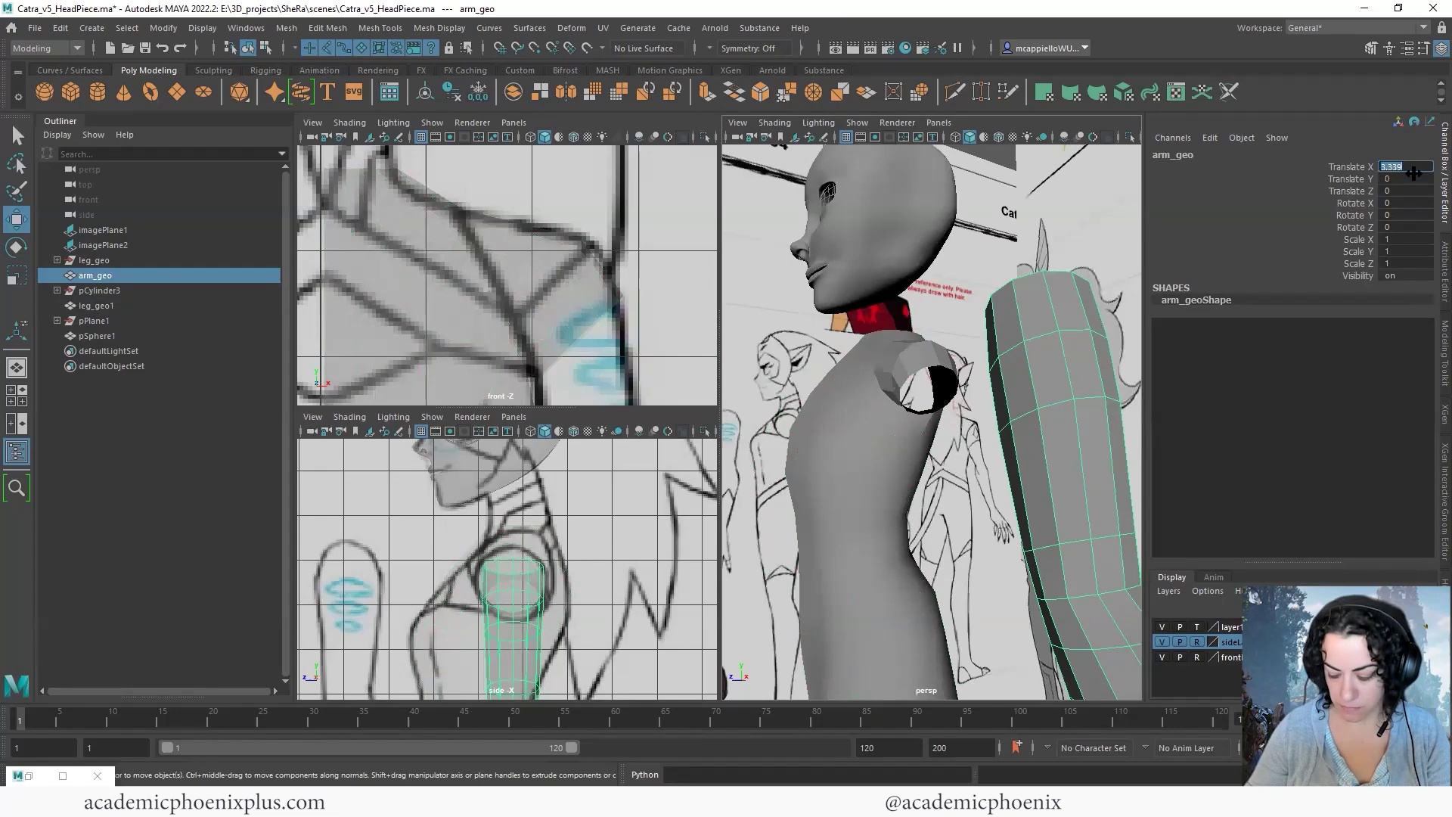
pyautogui.press('Return')
pyautogui.keyDown('alt'); pyautogui.moveTo(905, 360); pyautogui.dragTo(964, 355); pyautogui.keyUp('alt')
pyautogui.keyDown('alt'); pyautogui.moveTo(964, 356); pyautogui.dragTo(652, 247, button='right'); pyautogui.keyUp('alt')
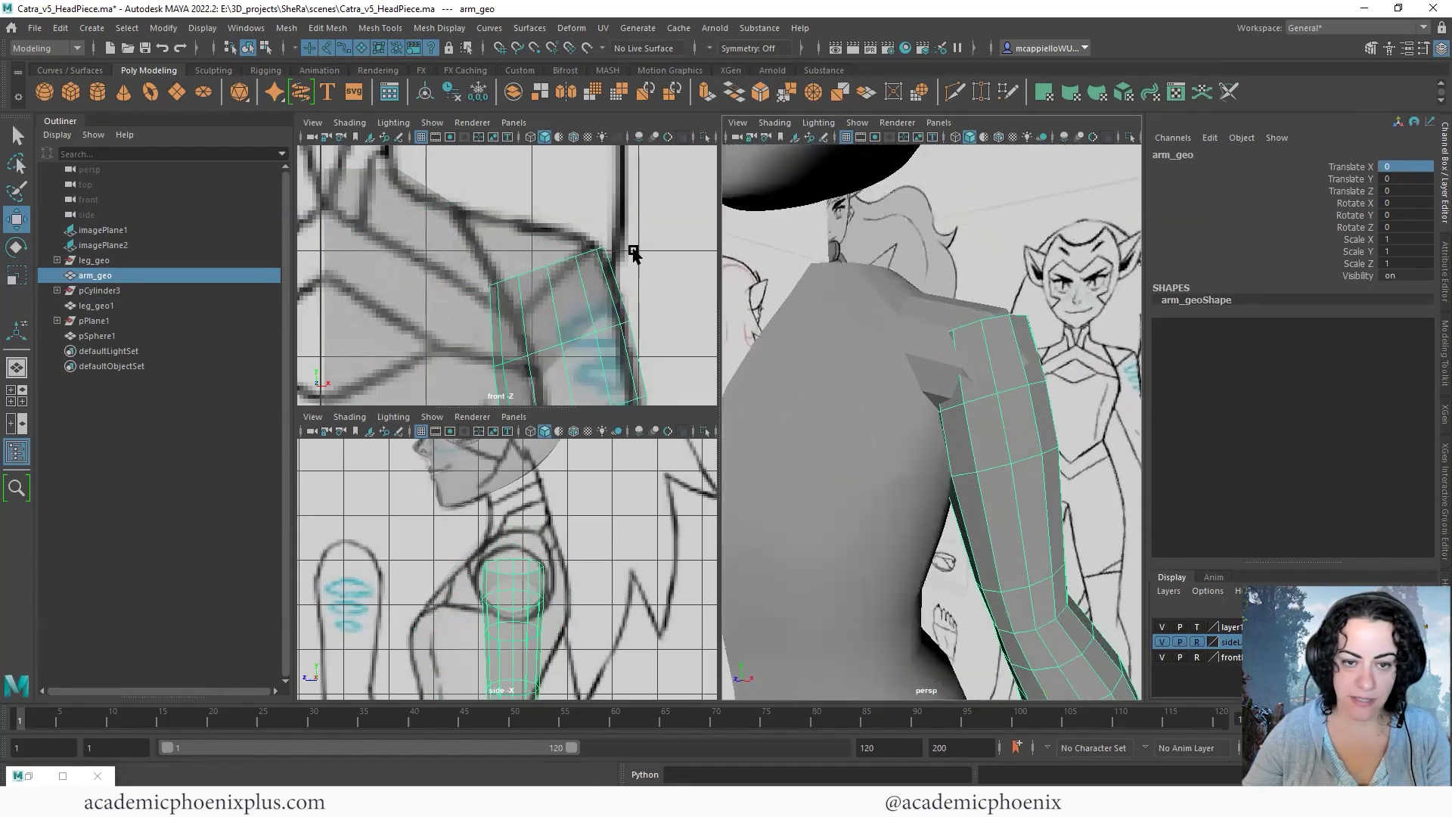
# Try lowering the arm's upper vertex rows below the shoulder and undo the last move
pyautogui.keyDown('alt'); pyautogui.moveTo(596, 279); pyautogui.dragTo(578, 243, button='middle'); pyautogui.keyUp('alt')
pyautogui.moveTo(579, 244); pyautogui.dragTo(416, 198, button='right')
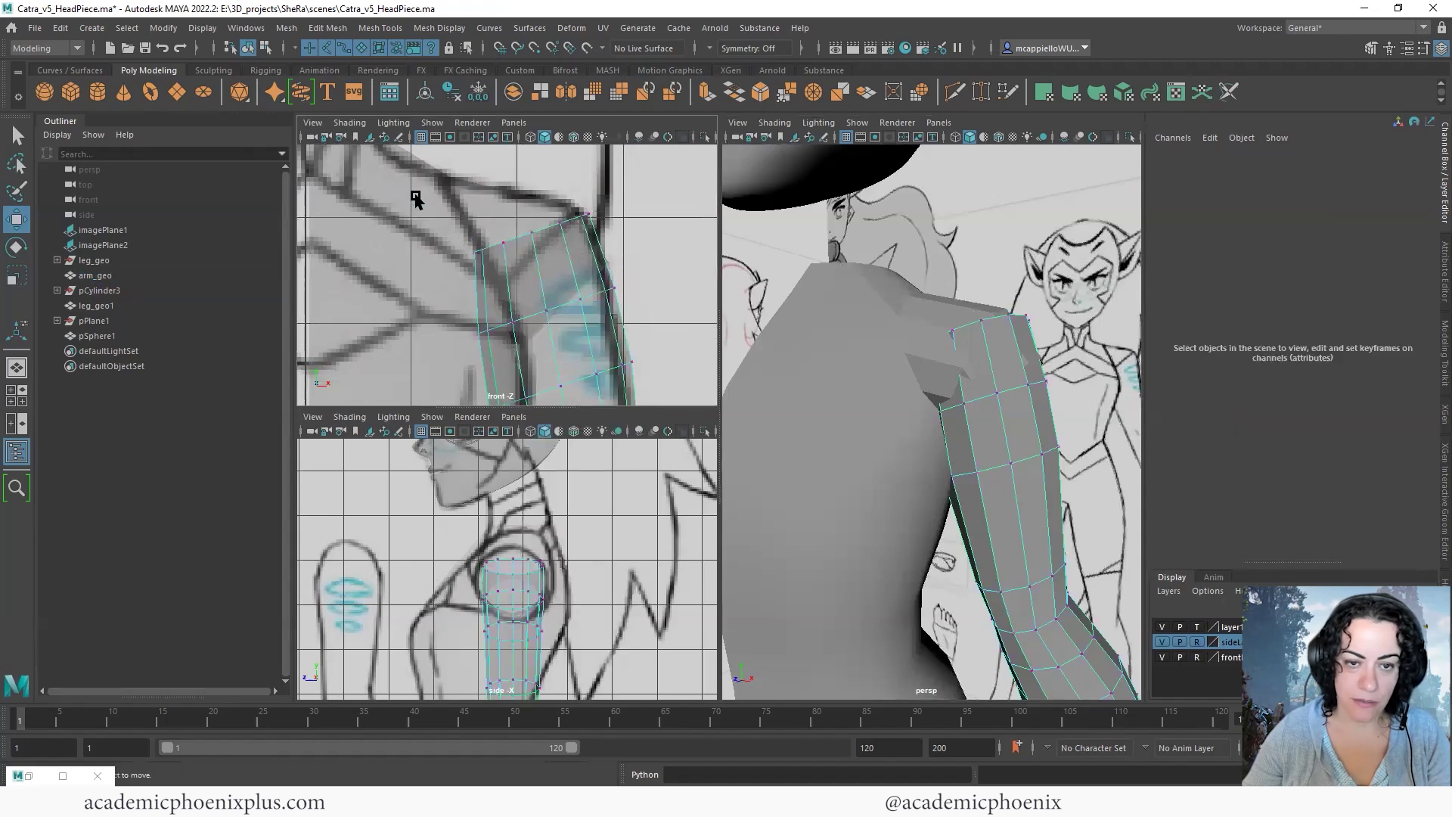
pyautogui.moveTo(624, 270); pyautogui.dragTo(624, 270)
pyautogui.moveTo(527, 236); pyautogui.dragTo(541, 333)
pyautogui.click(512, 321)
pyautogui.hotkey('ctrl', 'z')
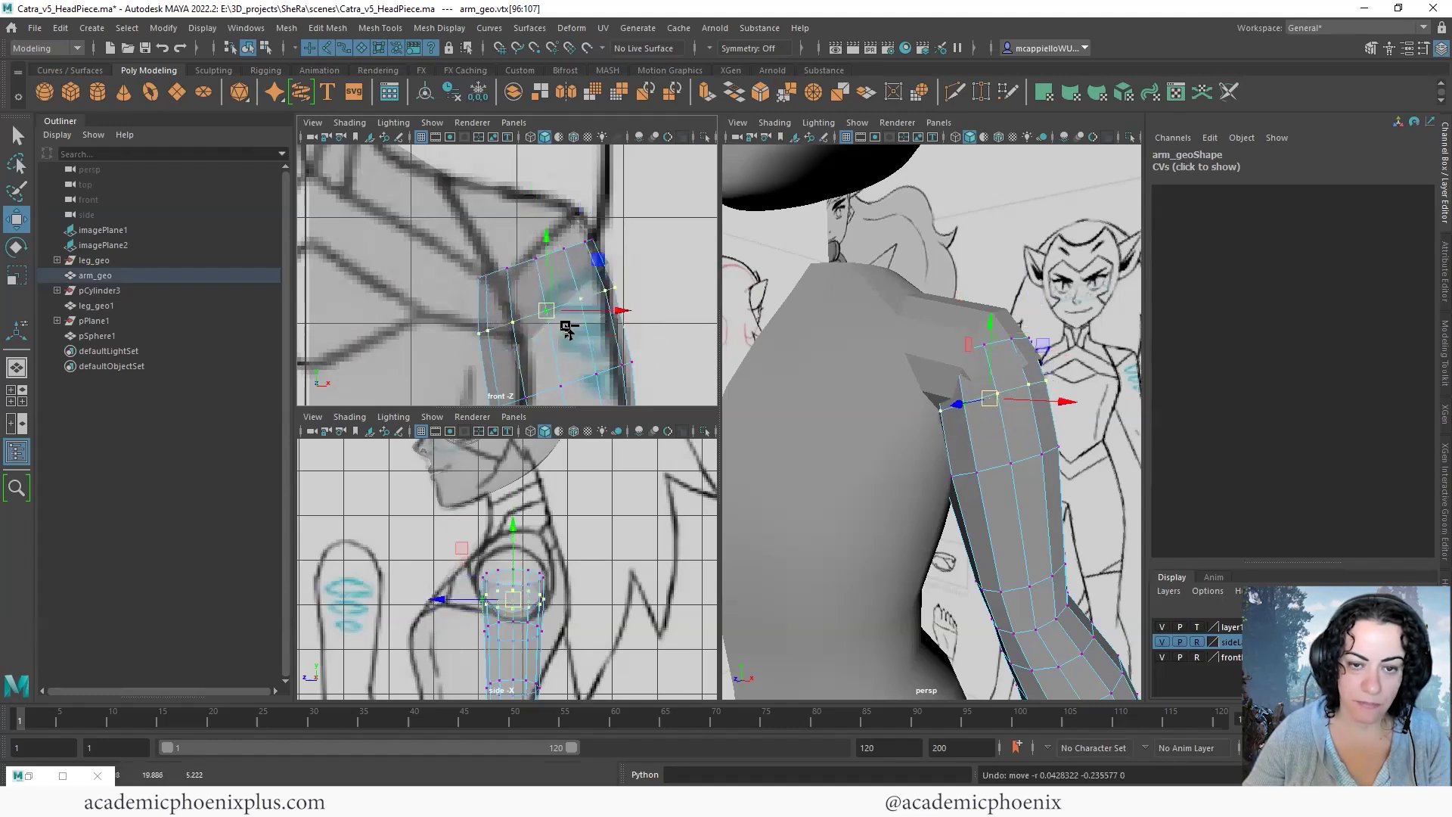
# Delete the top row of faces on the arm mesh
pyautogui.moveTo(581, 267); pyautogui.dragTo(427, 214, button='right')
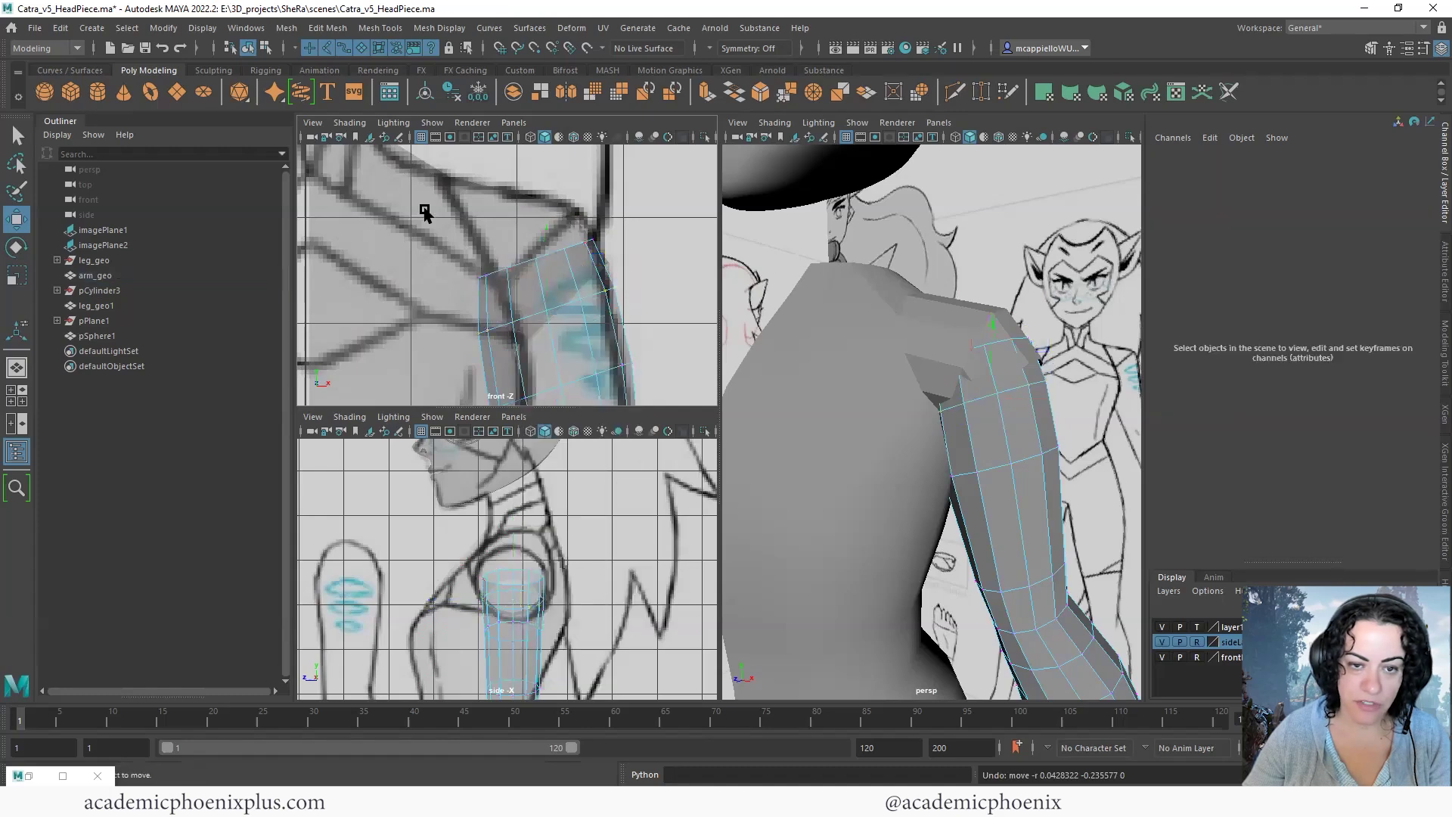
pyautogui.moveTo(604, 285); pyautogui.dragTo(604, 287)
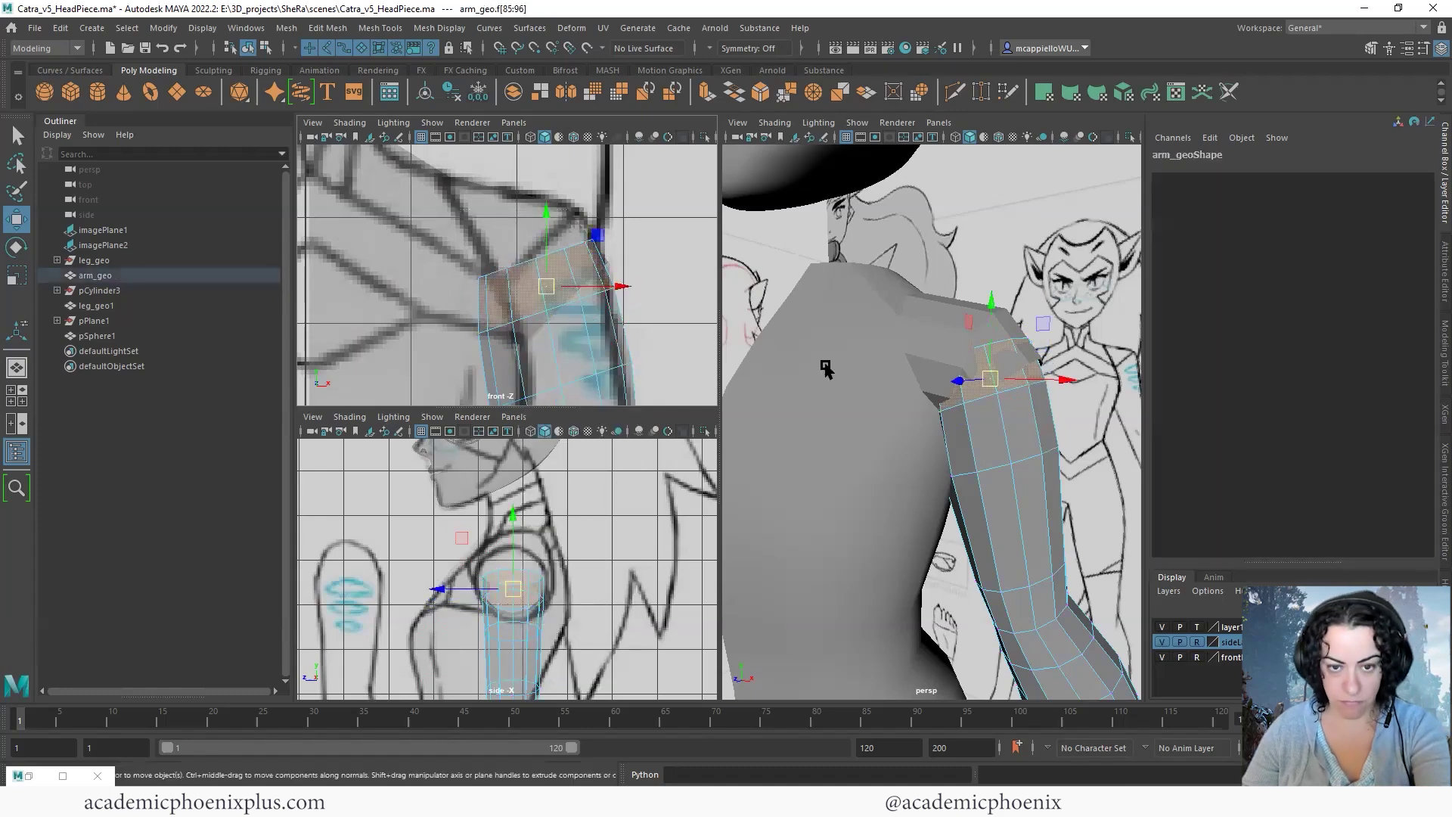
pyautogui.press('Delete')
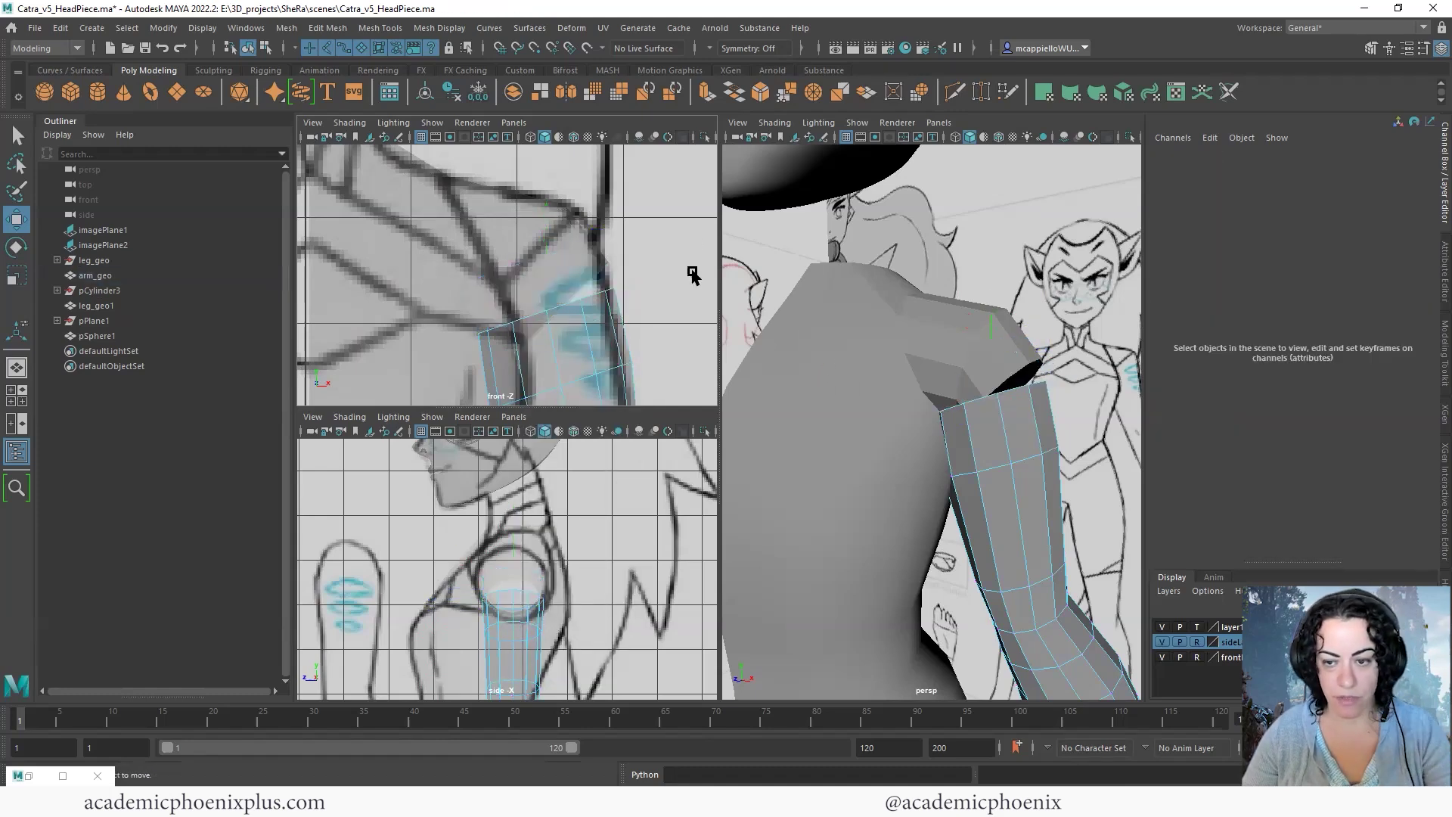
# Move the inner vertices of the arm's top two rows outward to line up with the armpit in the front reference
pyautogui.keyDown('alt'); pyautogui.moveTo(536, 249); pyautogui.dragTo(550, 156, button='middle'); pyautogui.keyUp('alt')
pyautogui.scroll(4, 1069, 377)
pyautogui.keyDown('alt'); pyautogui.moveTo(1030, 391); pyautogui.dragTo(959, 333, button='middle'); pyautogui.keyUp('alt')
pyautogui.moveTo(520, 260); pyautogui.dragTo(472, 246, button='right')
pyautogui.hotkey('ctrl', 'z')
pyautogui.hotkey('ctrl', 'z')
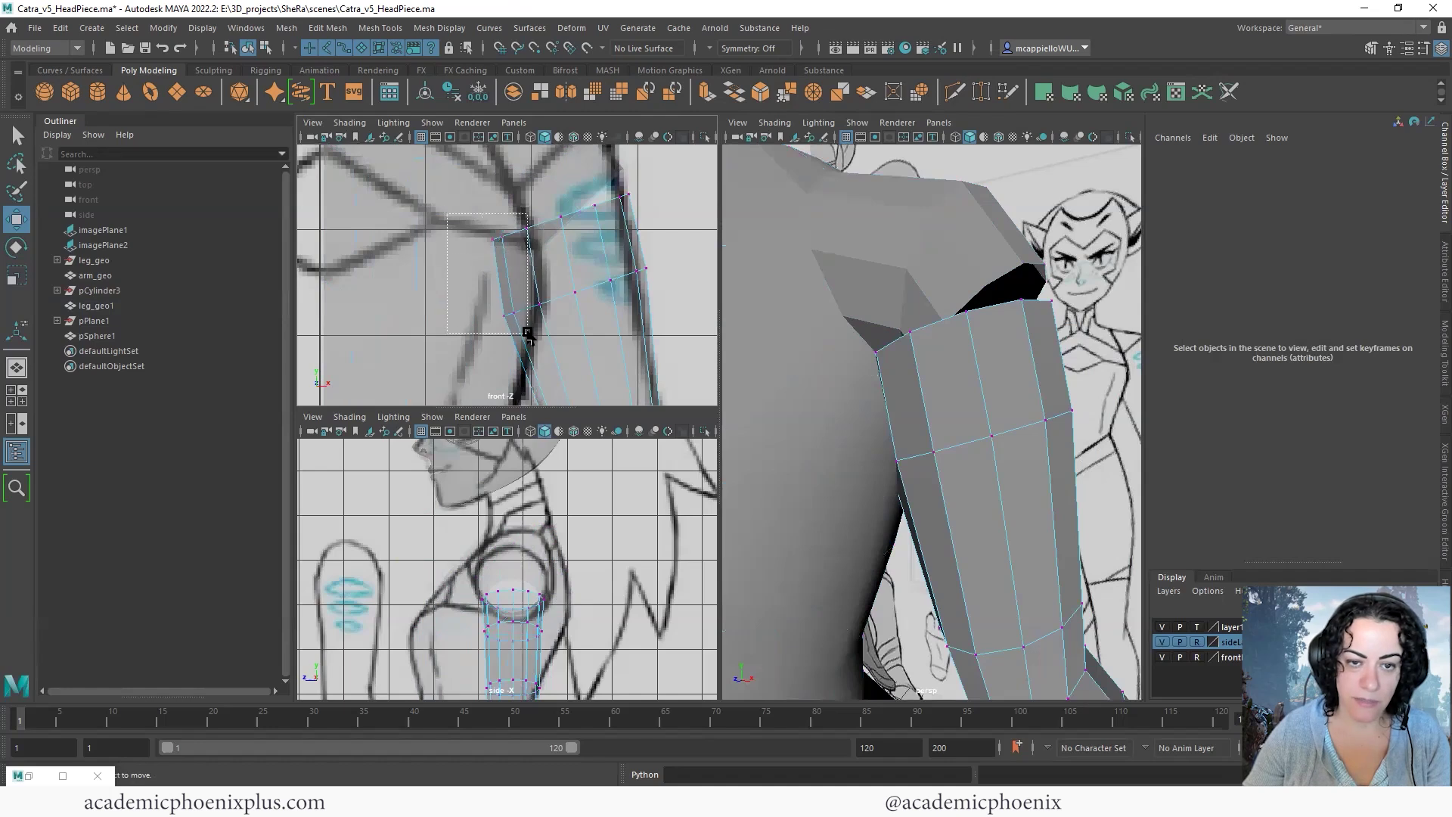
pyautogui.moveTo(525, 332); pyautogui.dragTo(527, 333)
pyautogui.moveTo(581, 280); pyautogui.dragTo(613, 300)
pyautogui.click(543, 306)
pyautogui.moveTo(503, 229); pyautogui.dragTo(604, 237)
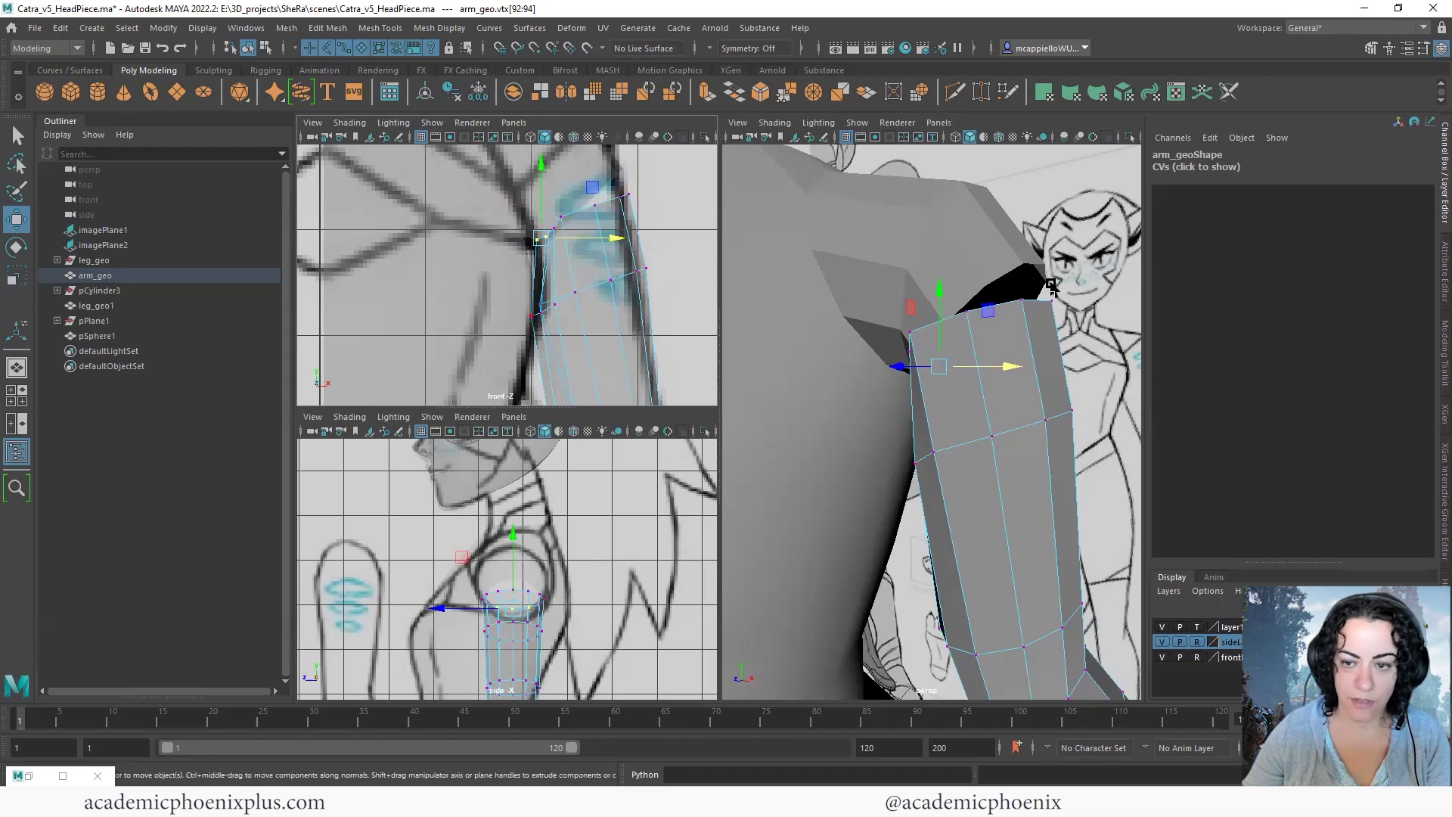
# Combine the torso mesh and the arm mesh into a single object
pyautogui.keyDown('alt'); pyautogui.moveTo(936, 284); pyautogui.dragTo(903, 299); pyautogui.keyUp('alt')
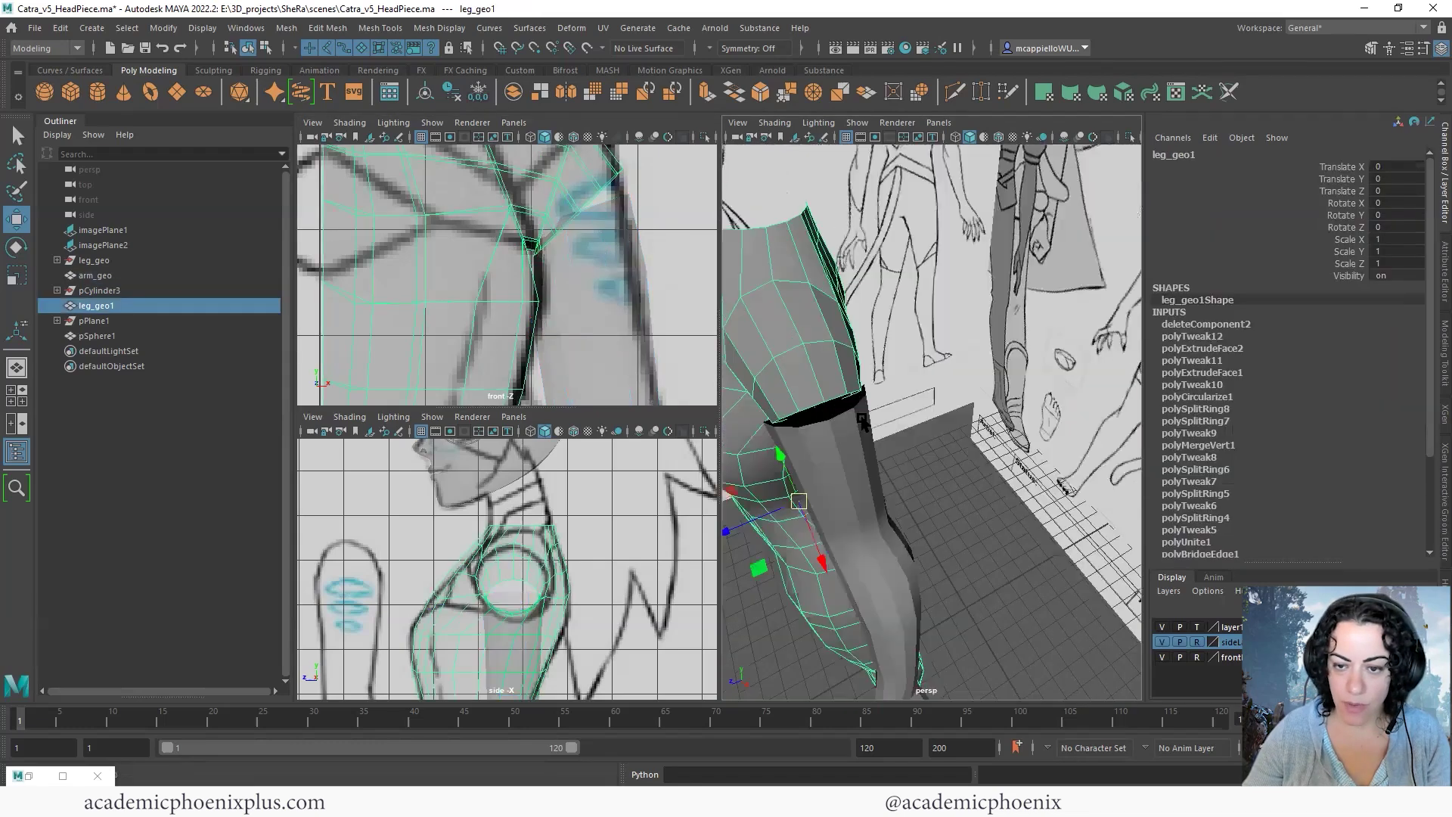
pyautogui.keyDown('alt'); pyautogui.moveTo(911, 454); pyautogui.dragTo(942, 315); pyautogui.keyUp('alt')
pyautogui.keyDown('shift'); pyautogui.click(878, 434); pyautogui.keyUp('shift')
pyautogui.click(284, 28)
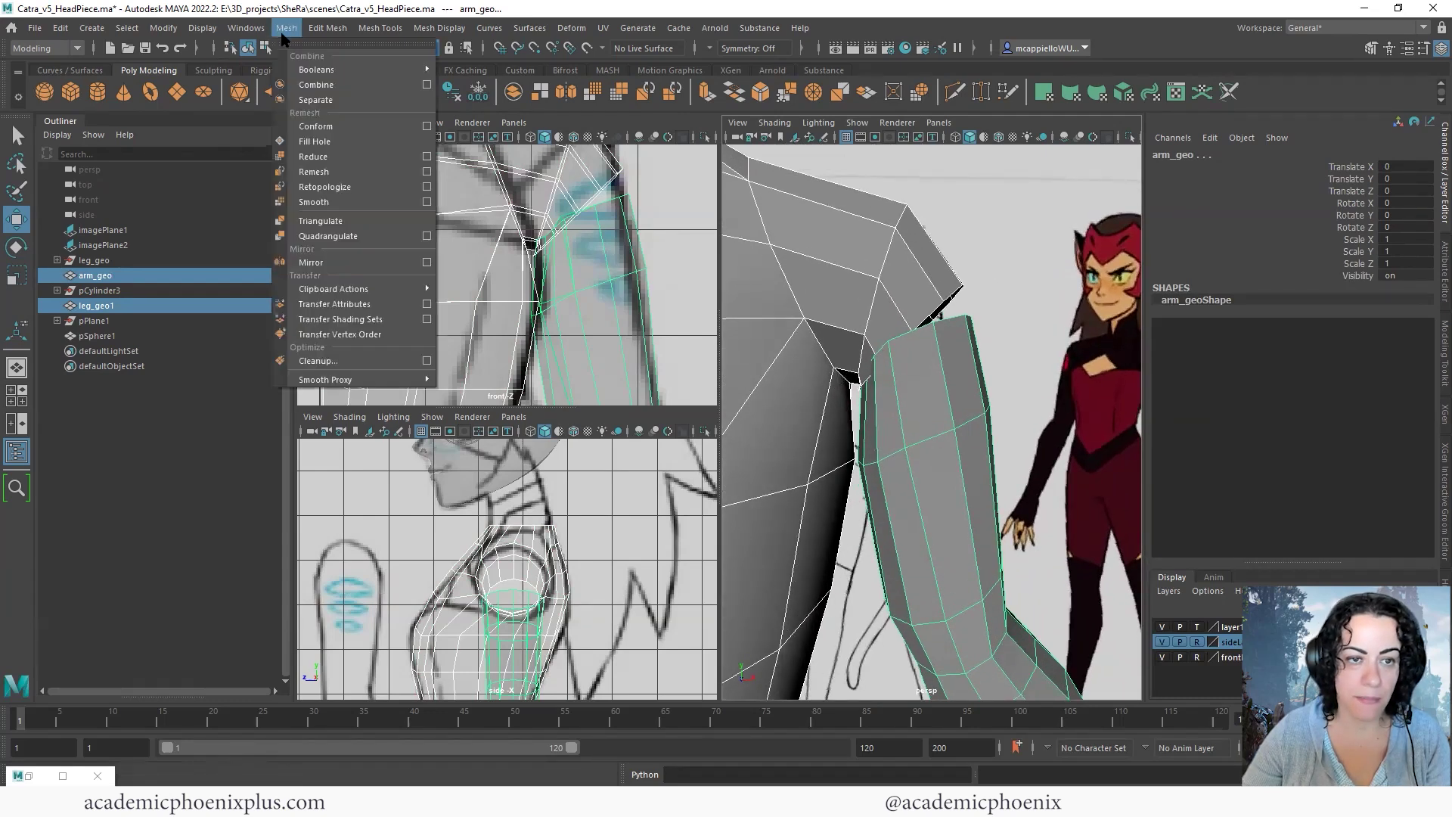
pyautogui.click(348, 97)
pyautogui.keyDown('alt'); pyautogui.moveTo(982, 306); pyautogui.dragTo(947, 295); pyautogui.keyUp('alt')
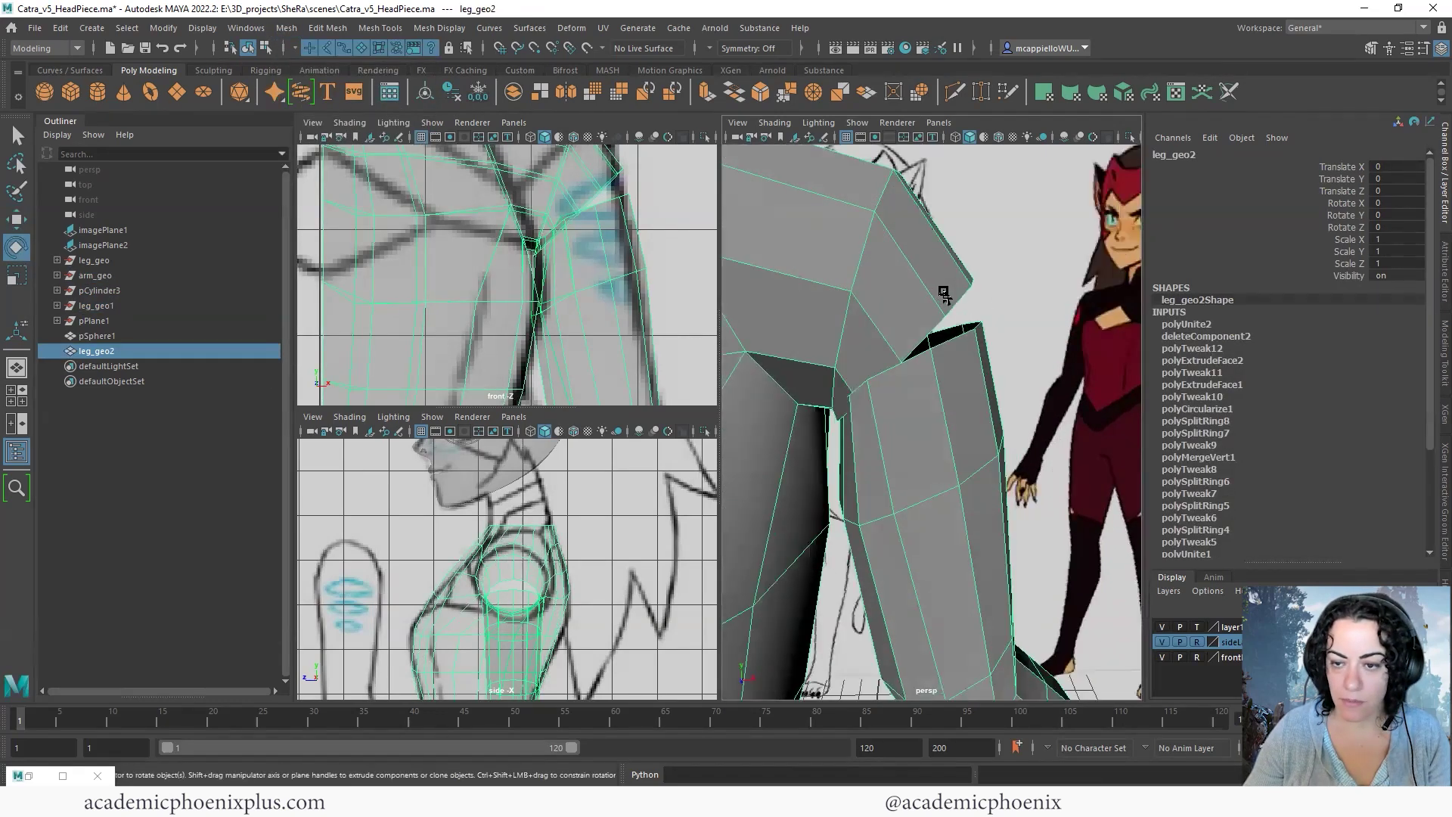
# Activate Target Weld on the combined mesh, try welding the arm's top edge to the shoulder opening, and undo it
pyautogui.rightClick(947, 295)
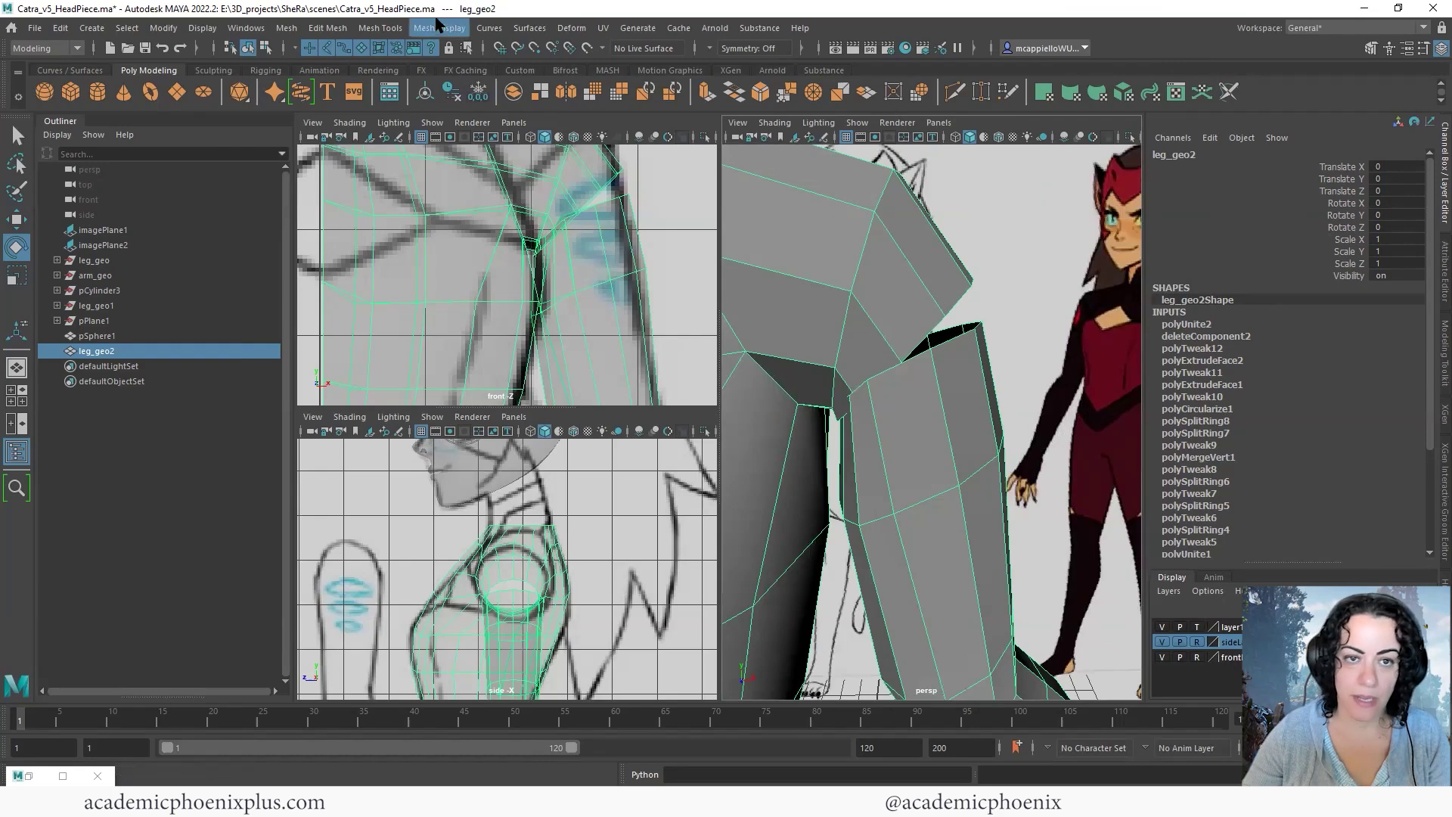
pyautogui.click(381, 28)
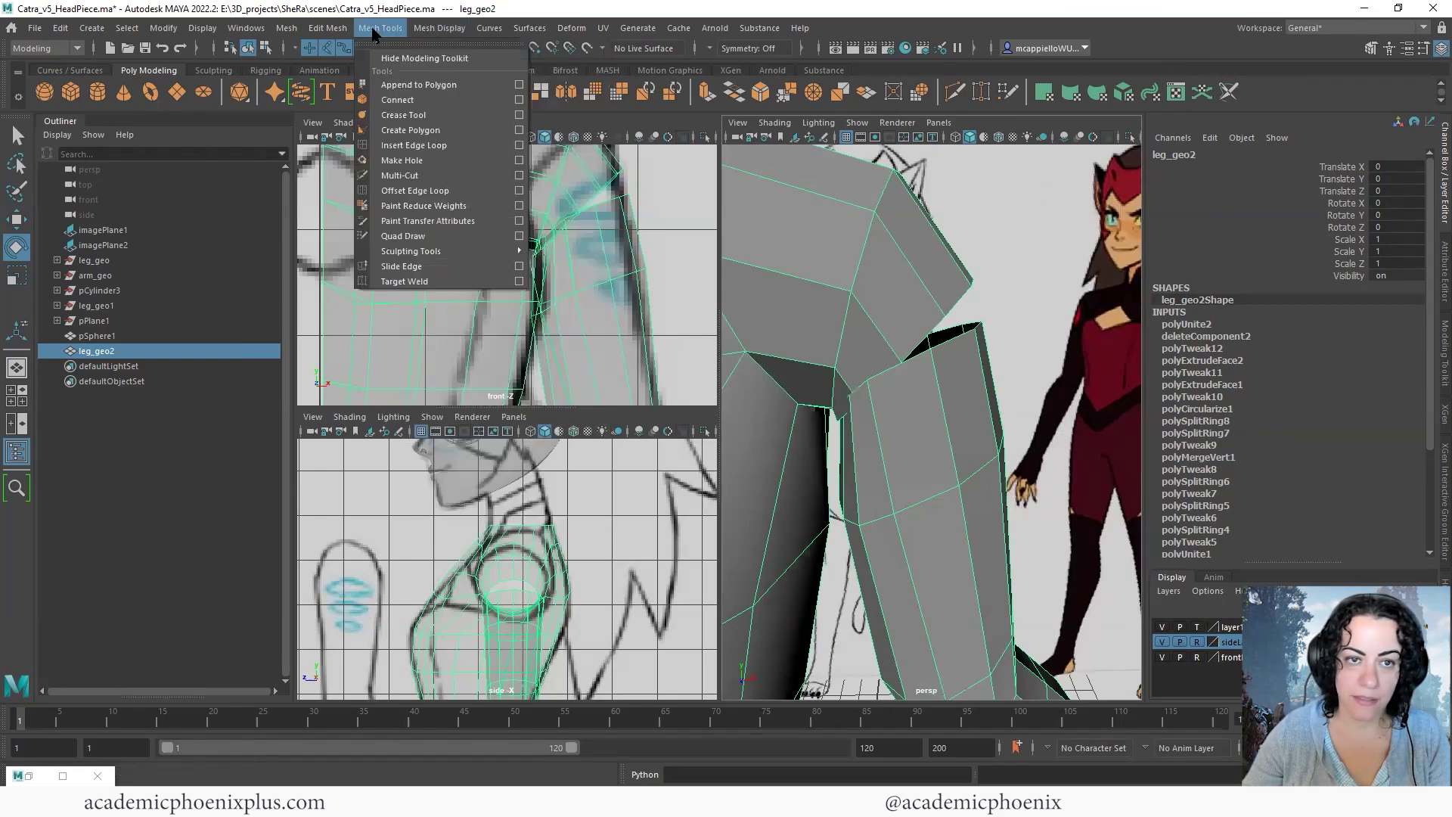
pyautogui.click(414, 281)
pyautogui.moveTo(877, 389)
pyautogui.keyDown('alt'); pyautogui.mouseDown()
pyautogui.moveTo(830, 399)
pyautogui.moveTo(909, 387)
pyautogui.mouseUp(); pyautogui.keyUp('alt')
pyautogui.moveTo(909, 387); pyautogui.dragTo(904, 343)
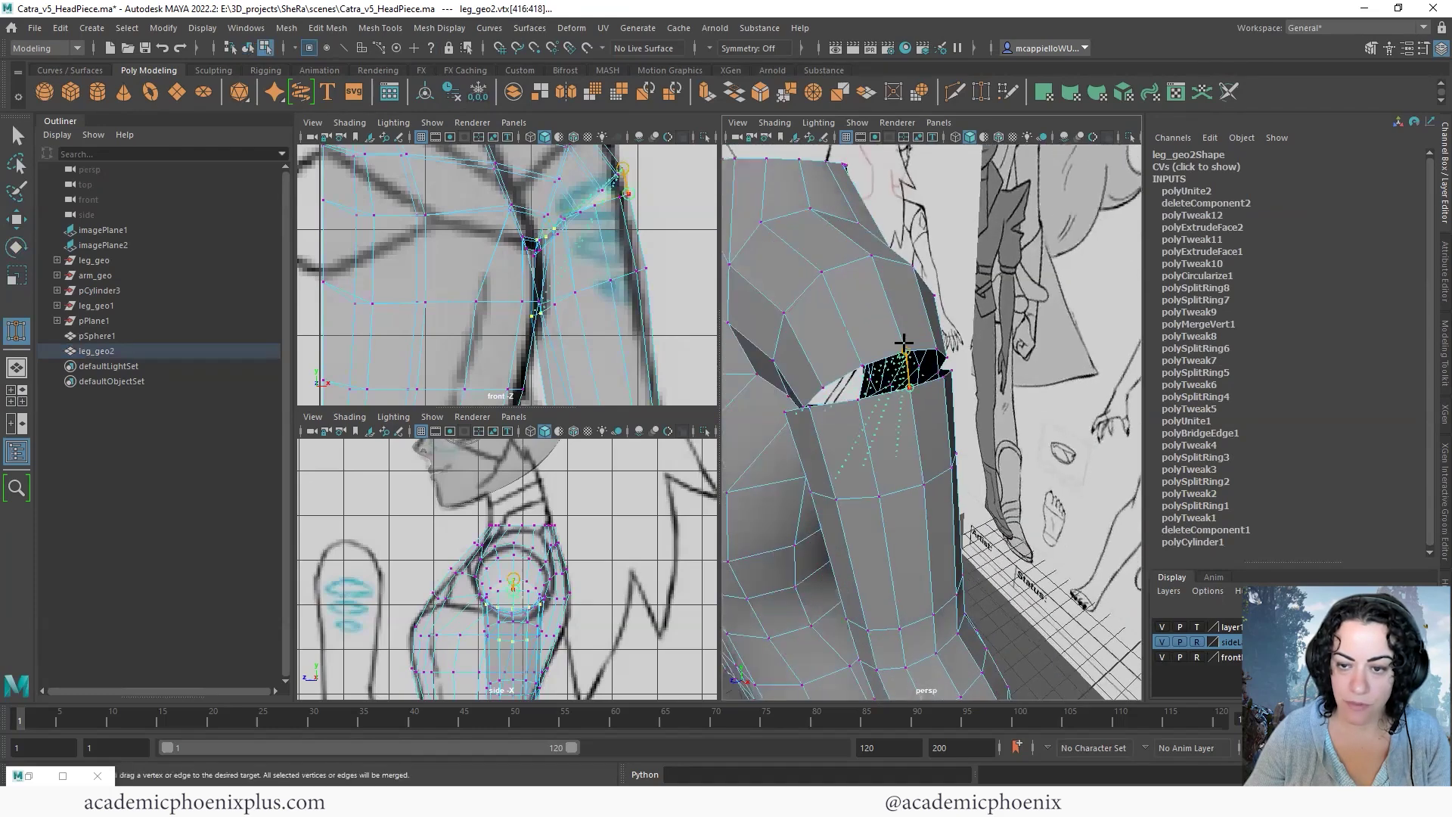
pyautogui.click(966, 421)
pyautogui.hotkey('ctrl', 'z')
# Target Weld the arm's outer top vertices to the matching vertices along the shoulder opening
pyautogui.keyDown('alt'); pyautogui.moveTo(924, 402); pyautogui.dragTo(1115, 464); pyautogui.keyUp('alt')
pyautogui.click(1047, 362)
pyautogui.keyDown('alt'); pyautogui.moveTo(1114, 464); pyautogui.dragTo(983, 350, button='middle'); pyautogui.keyUp('alt')
pyautogui.keyDown('alt'); pyautogui.moveTo(983, 350); pyautogui.dragTo(995, 376, button='right'); pyautogui.keyUp('alt')
pyautogui.moveTo(995, 375)
pyautogui.keyDown('alt'); pyautogui.mouseDown()
pyautogui.moveTo(925, 377)
pyautogui.moveTo(967, 377)
pyautogui.mouseUp(); pyautogui.keyUp('alt')
pyautogui.moveTo(969, 269); pyautogui.dragTo(999, 386)
pyautogui.keyDown('alt'); pyautogui.moveTo(1112, 560); pyautogui.dragTo(969, 504); pyautogui.keyUp('alt')
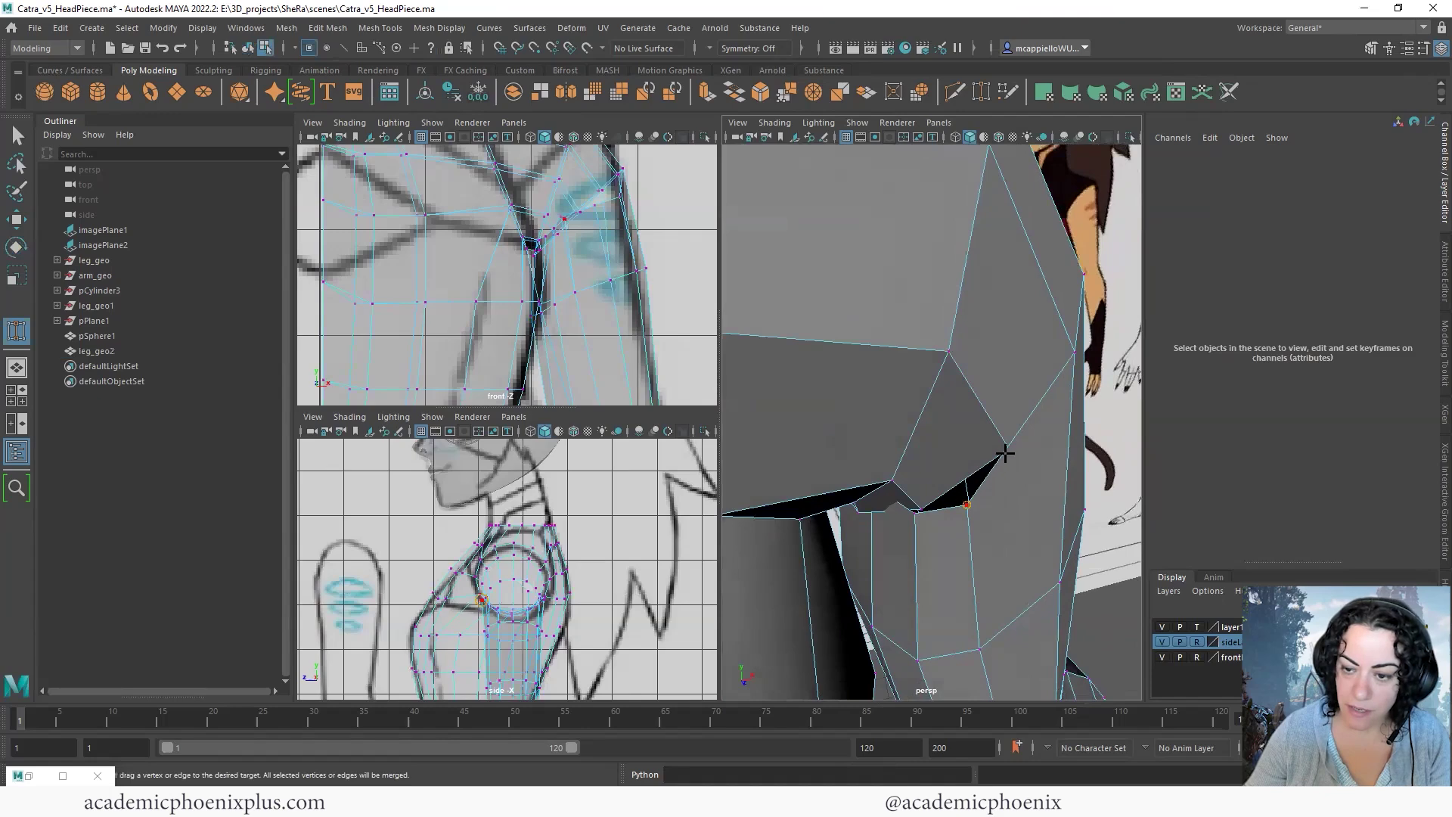
# Target Weld the arm's inner top vertices to the matching torso vertices at the armpit
pyautogui.keyDown('alt'); pyautogui.moveTo(1043, 458); pyautogui.dragTo(1071, 456); pyautogui.keyUp('alt')
pyautogui.keyDown('alt'); pyautogui.moveTo(1092, 399); pyautogui.dragTo(881, 287); pyautogui.keyUp('alt')
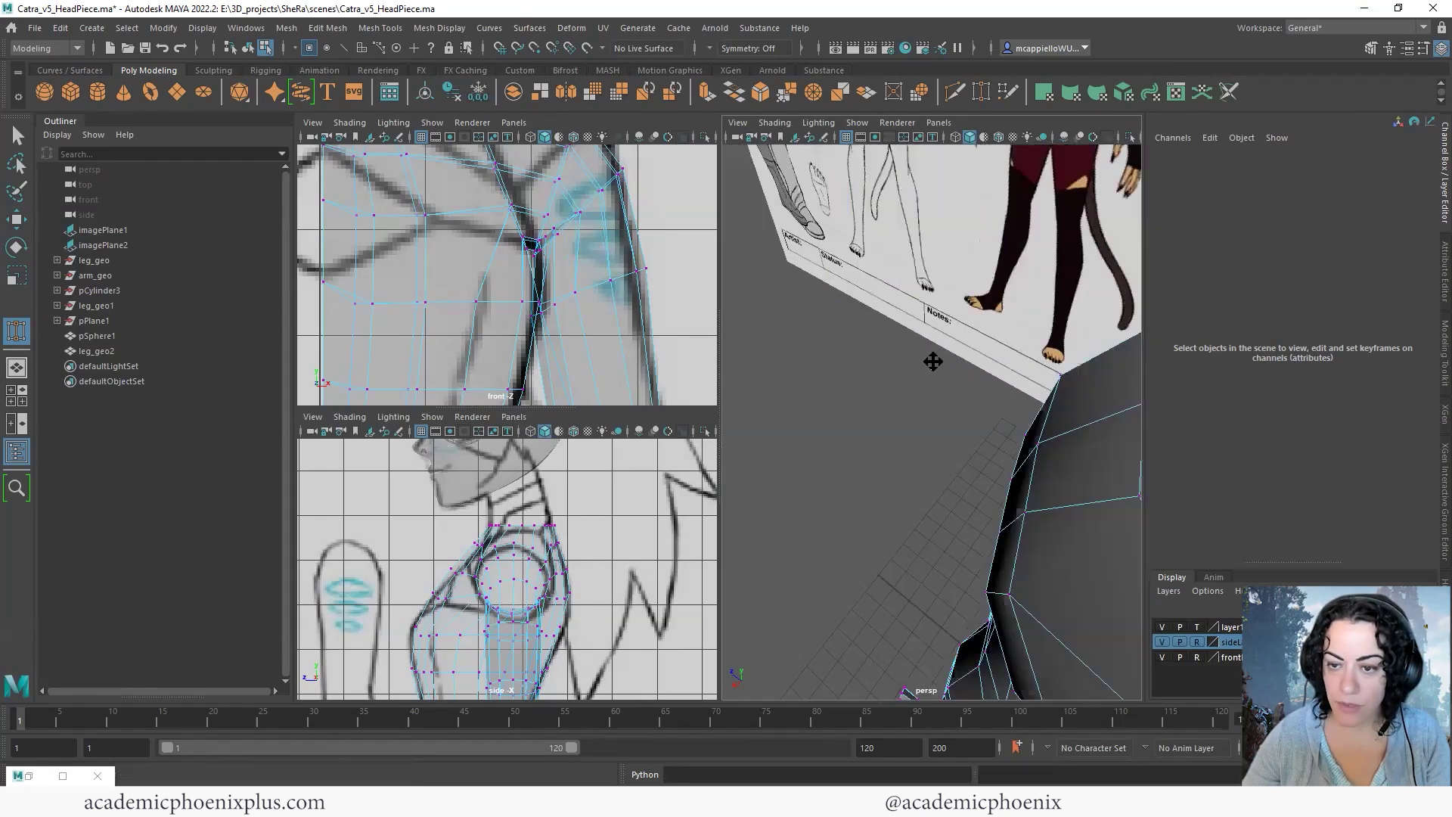
pyautogui.keyDown('alt'); pyautogui.moveTo(866, 288); pyautogui.dragTo(1014, 392); pyautogui.keyUp('alt')
pyautogui.keyDown('alt'); pyautogui.moveTo(1090, 616); pyautogui.dragTo(1116, 681, button='middle'); pyautogui.keyUp('alt')
pyautogui.keyDown('alt'); pyautogui.moveTo(778, 418); pyautogui.dragTo(1041, 469, button='right'); pyautogui.keyUp('alt')
pyautogui.moveTo(1040, 470)
pyautogui.keyDown('alt'); pyautogui.mouseDown(button='middle')
pyautogui.moveTo(1001, 447)
pyautogui.moveTo(1056, 484)
pyautogui.mouseUp(button='middle'); pyautogui.keyUp('alt')
pyautogui.keyDown('alt'); pyautogui.moveTo(978, 460); pyautogui.dragTo(904, 475); pyautogui.keyUp('alt')
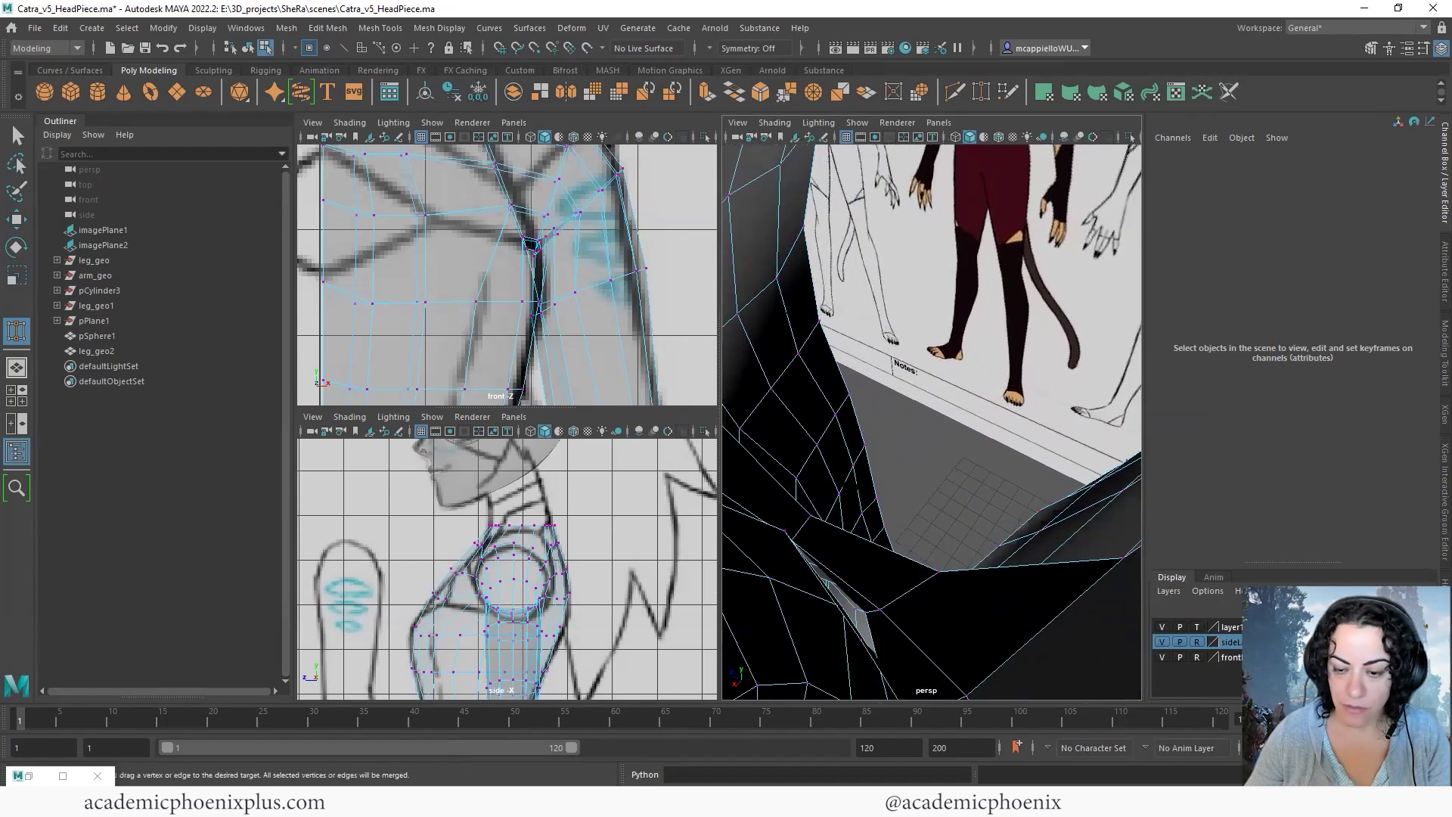
pyautogui.keyDown('alt'); pyautogui.moveTo(838, 539); pyautogui.dragTo(862, 481, button='middle'); pyautogui.keyUp('alt')
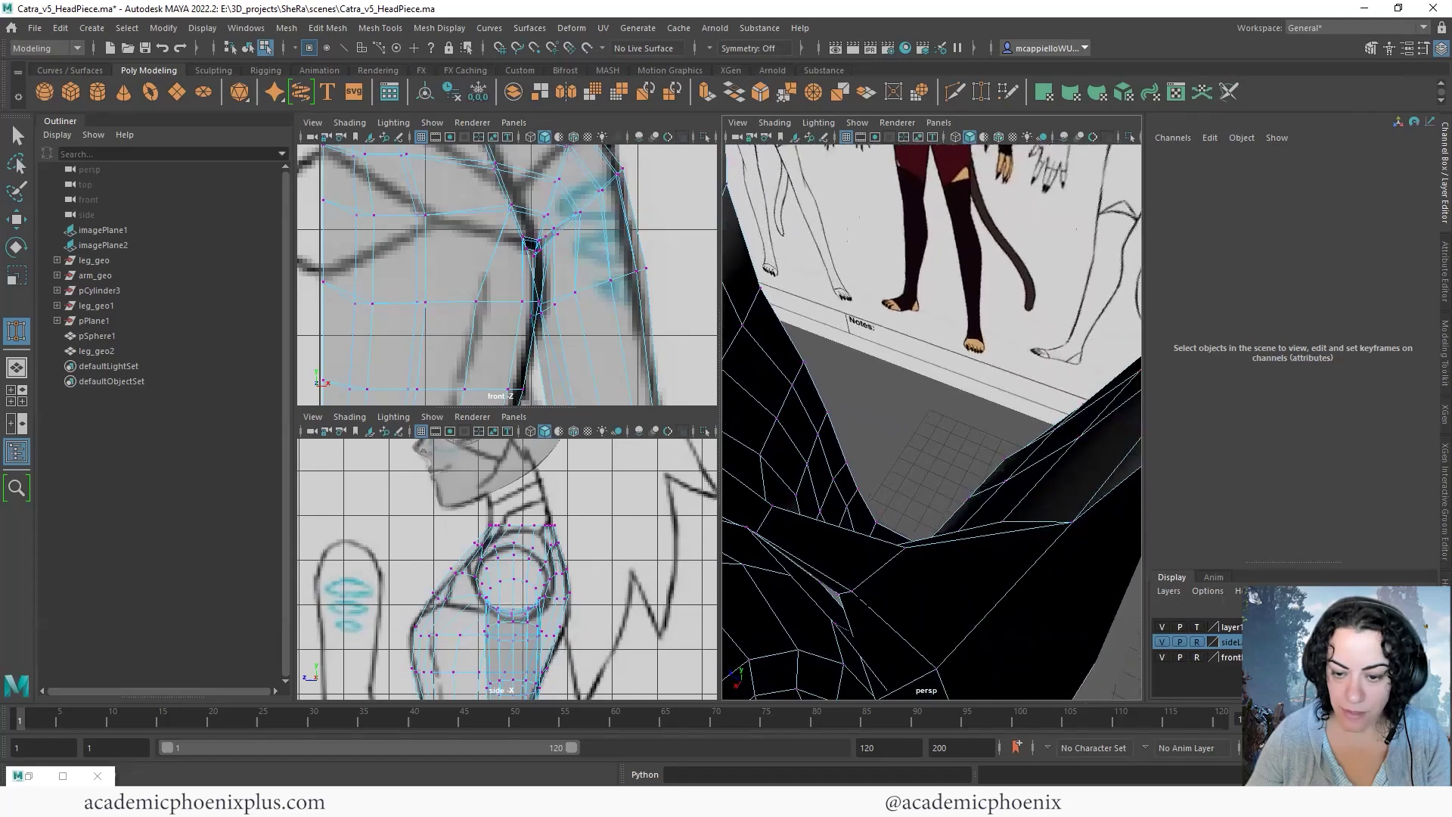
# Weld the remaining open vertices around the armpit to close the seam between arm and torso
pyautogui.keyDown('alt'); pyautogui.moveTo(839, 646); pyautogui.dragTo(802, 605); pyautogui.keyUp('alt')
pyautogui.moveTo(825, 395)
pyautogui.keyDown('alt'); pyautogui.mouseDown()
pyautogui.moveTo(862, 545)
pyautogui.moveTo(849, 541)
pyautogui.moveTo(857, 492)
pyautogui.moveTo(795, 461)
pyautogui.moveTo(782, 411)
pyautogui.mouseUp(); pyautogui.keyUp('alt')
pyautogui.keyDown('alt'); pyautogui.moveTo(781, 412); pyautogui.dragTo(1021, 461, button='right'); pyautogui.keyUp('alt')
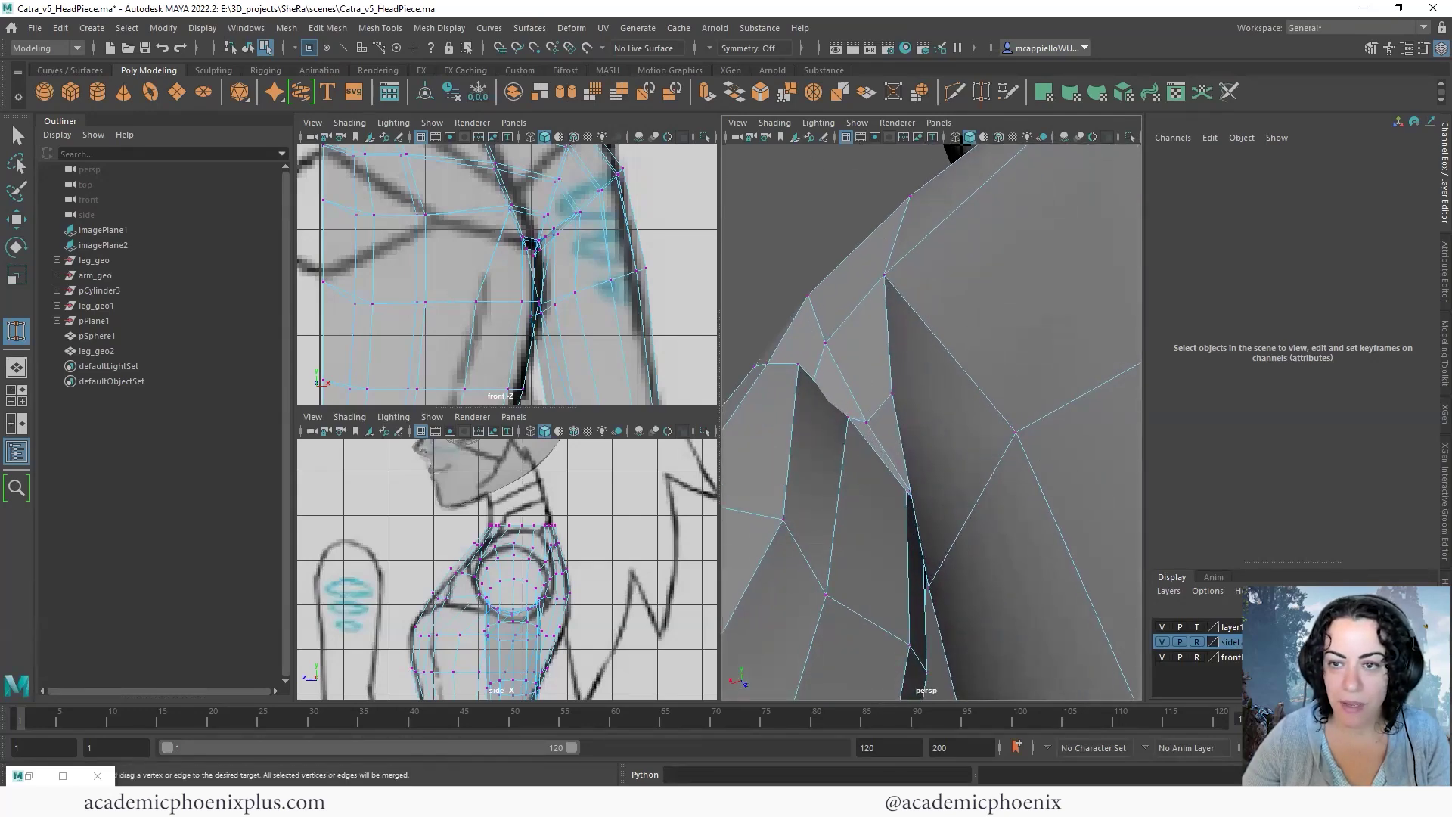
pyautogui.press('4')
pyautogui.moveTo(904, 232)
pyautogui.keyDown('alt'); pyautogui.mouseDown()
pyautogui.moveTo(995, 277)
pyautogui.moveTo(1081, 241)
pyautogui.moveTo(1008, 281)
pyautogui.moveTo(1014, 341)
pyautogui.moveTo(827, 363)
pyautogui.moveTo(790, 330)
pyautogui.mouseUp(); pyautogui.keyUp('alt')
pyautogui.keyDown('alt'); pyautogui.moveTo(882, 343); pyautogui.dragTo(946, 321); pyautogui.keyUp('alt')
pyautogui.keyDown('alt'); pyautogui.moveTo(1119, 327); pyautogui.dragTo(898, 370, button='middle'); pyautogui.keyUp('alt')
pyautogui.keyDown('alt'); pyautogui.moveTo(898, 370); pyautogui.dragTo(920, 398); pyautogui.keyUp('alt')
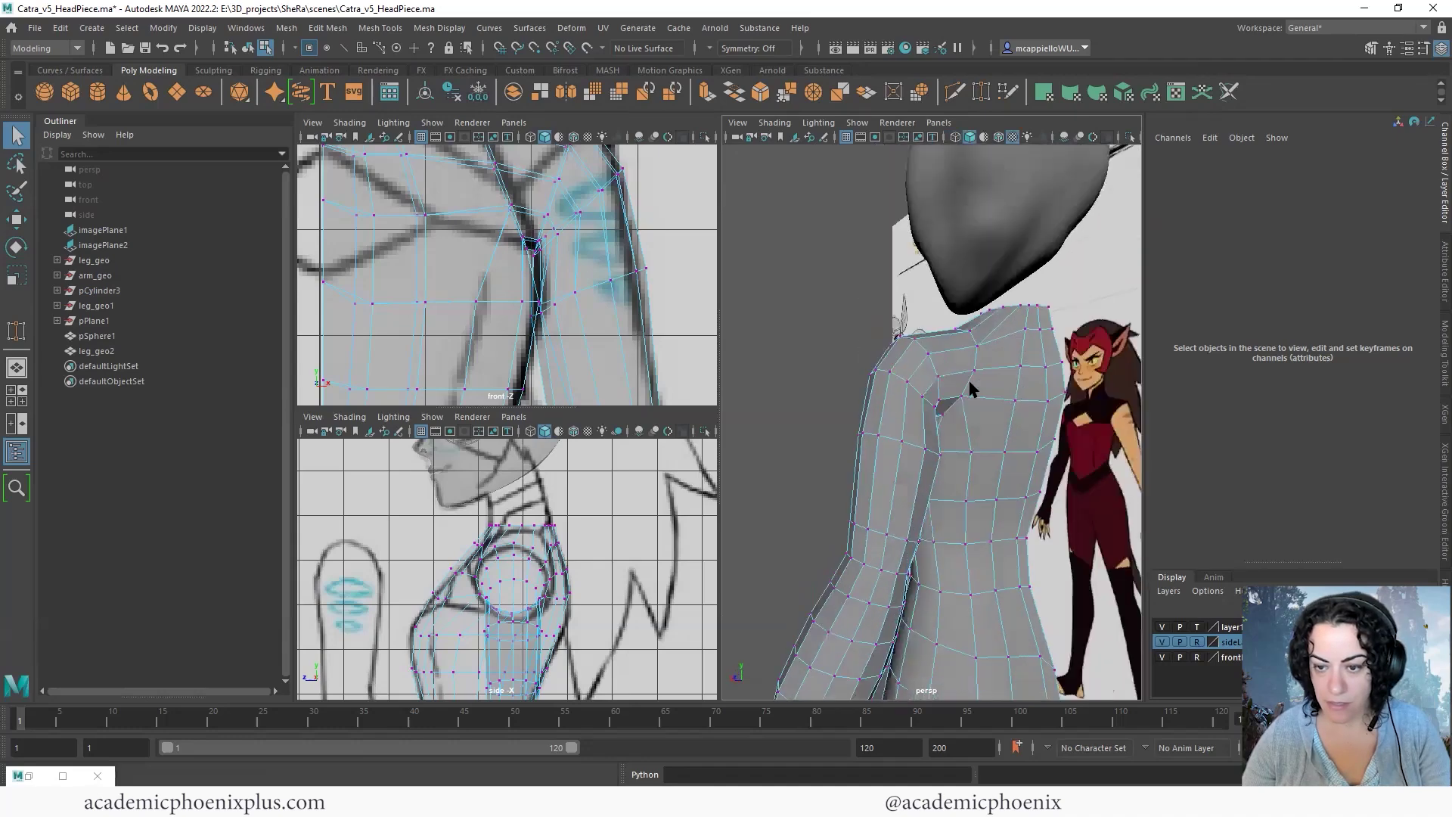
# Preview the joined mesh smoothed and examine the shoulder, back and chest from several angles
pyautogui.press('3')
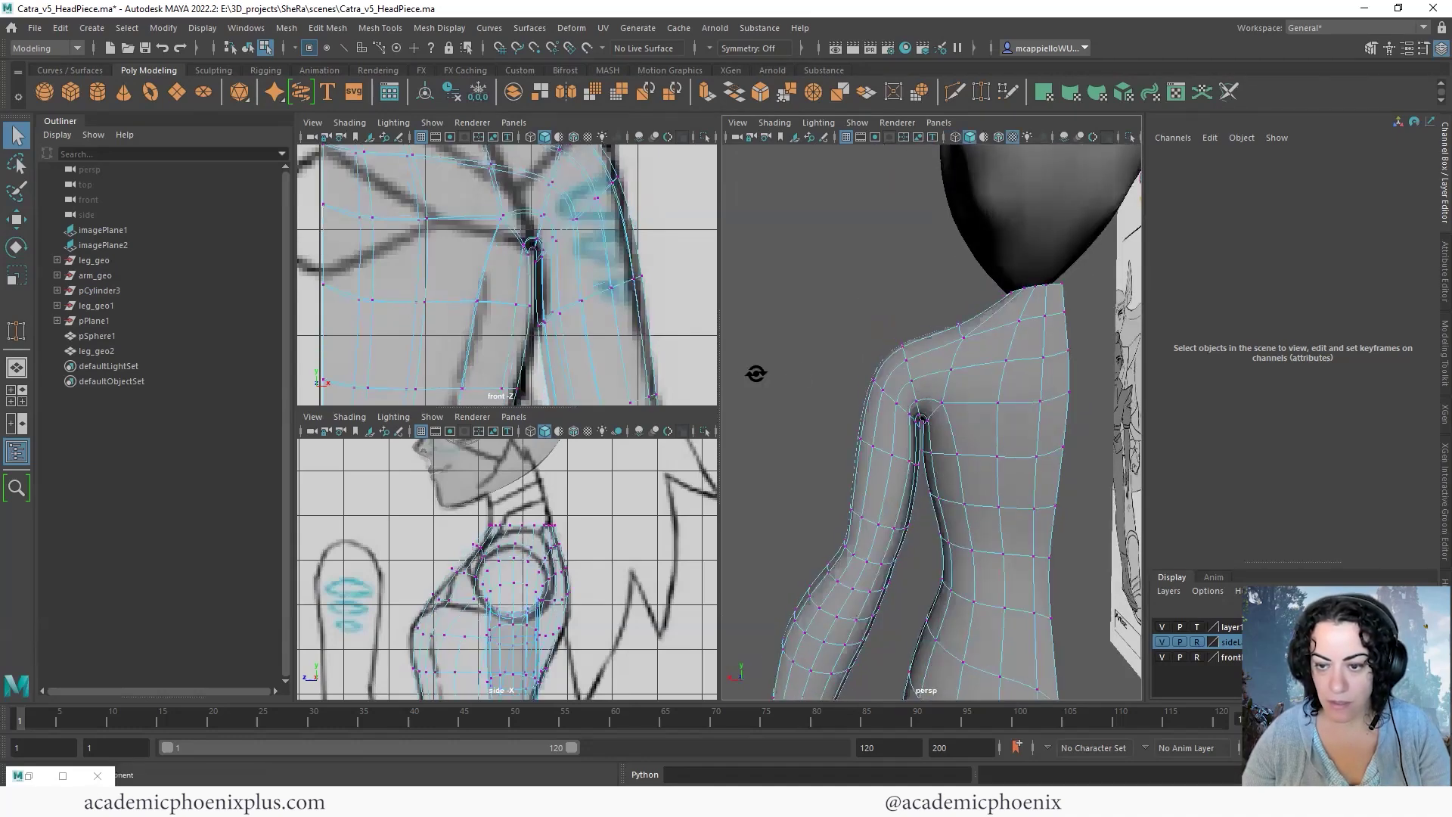
pyautogui.keyDown('alt'); pyautogui.moveTo(893, 378); pyautogui.dragTo(1092, 376); pyautogui.keyUp('alt')
pyautogui.keyDown('alt'); pyautogui.moveTo(1092, 376); pyautogui.dragTo(995, 467, button='right'); pyautogui.keyUp('alt')
pyautogui.keyDown('alt'); pyautogui.moveTo(995, 467); pyautogui.dragTo(1018, 431); pyautogui.keyUp('alt')
pyautogui.keyDown('alt'); pyautogui.moveTo(734, 289); pyautogui.dragTo(1001, 350, button='right'); pyautogui.keyUp('alt')
pyautogui.keyDown('alt'); pyautogui.moveTo(1002, 351); pyautogui.dragTo(636, 465); pyautogui.keyUp('alt')
pyautogui.scroll(4, 568, 541)
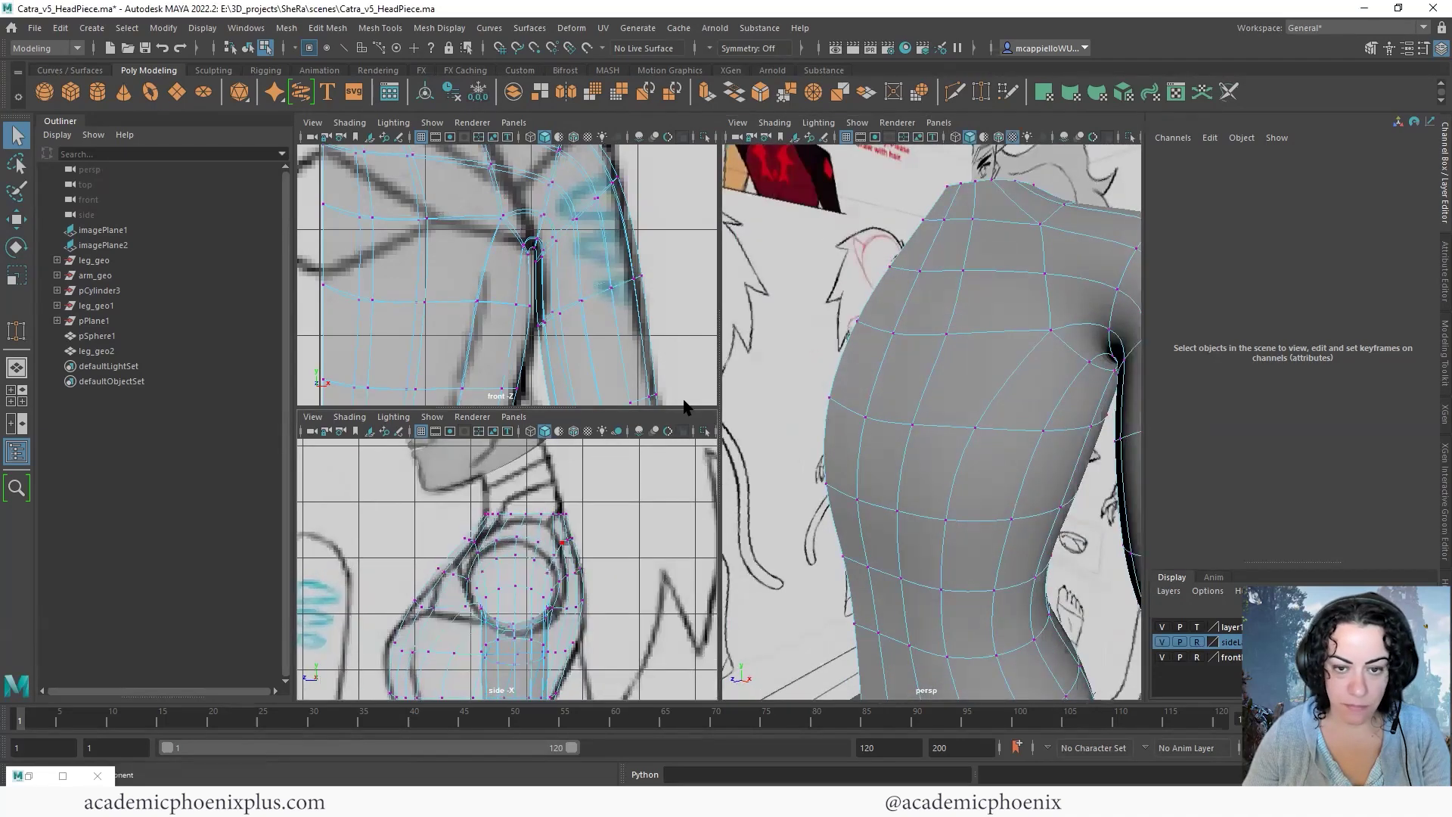
# Move the front vertices of the collar and chest onto the body outline in the side reference
pyautogui.press('space')
pyautogui.scroll(2, 629, 371)
pyautogui.hotkey('ctrl', 'z')
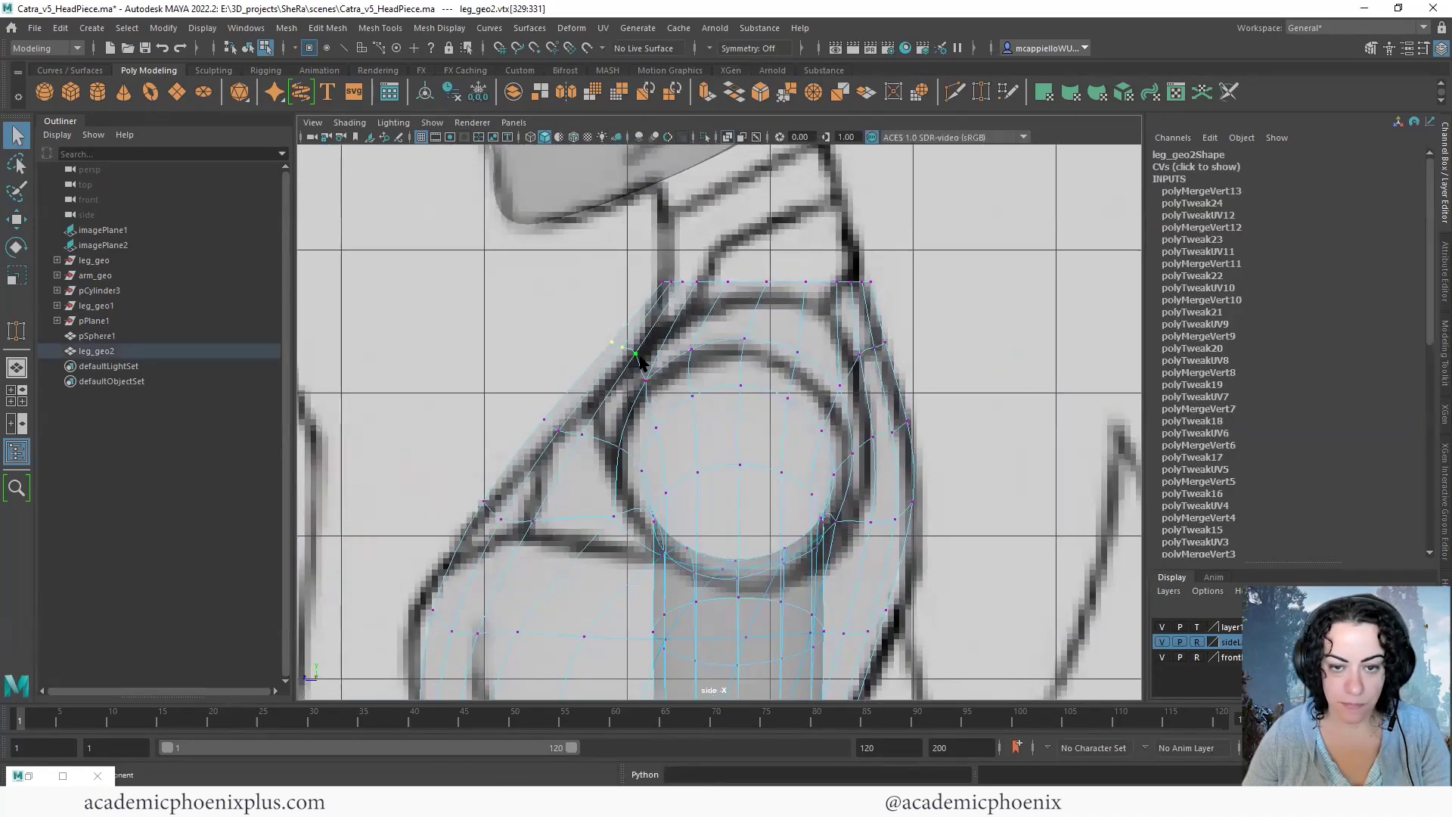
pyautogui.moveTo(622, 362); pyautogui.dragTo(631, 358)
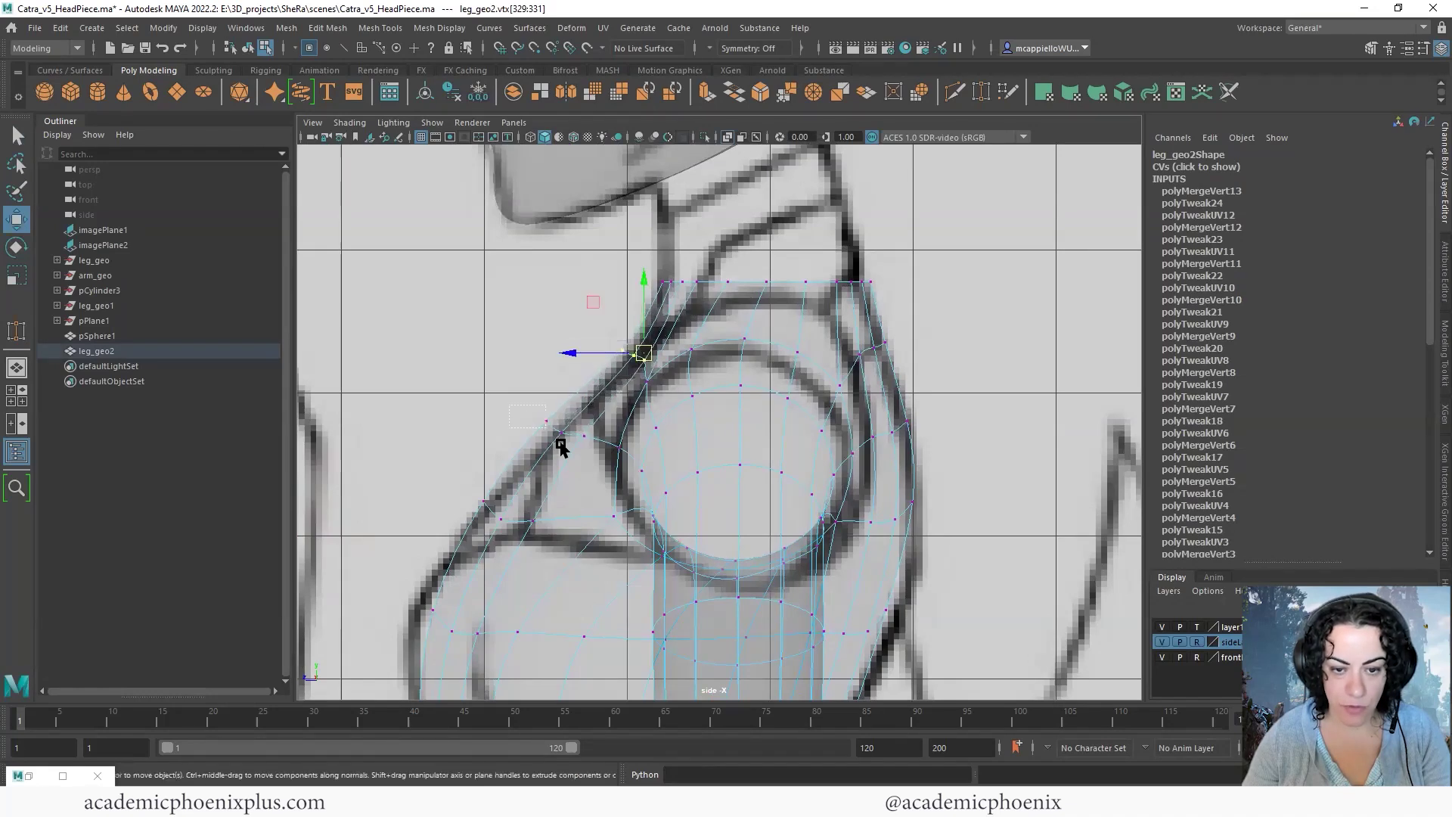
pyautogui.keyDown('alt'); pyautogui.moveTo(484, 479); pyautogui.dragTo(487, 407, button='middle'); pyautogui.keyUp('alt')
pyautogui.moveTo(380, 521); pyautogui.dragTo(513, 596)
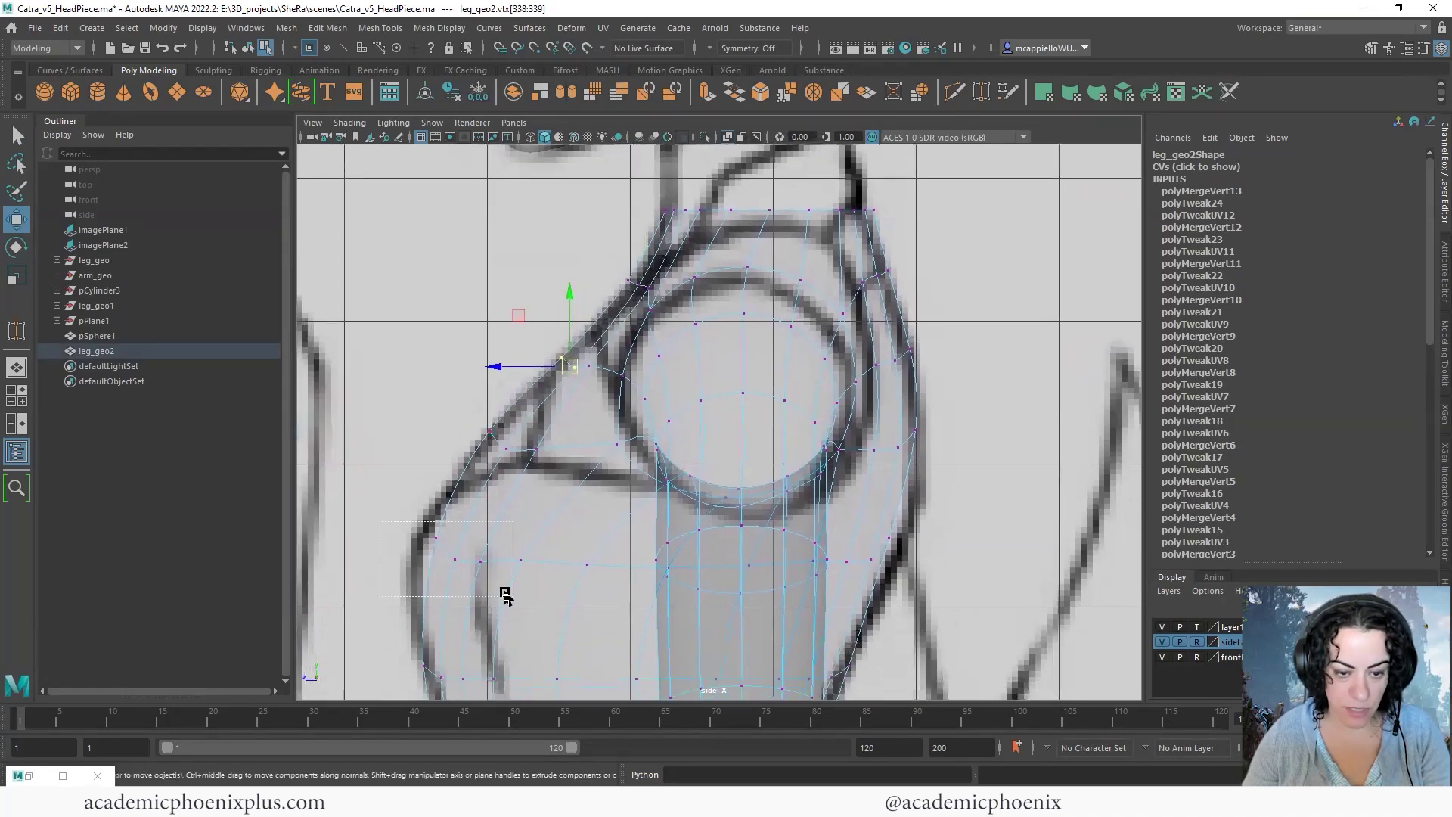
pyautogui.moveTo(436, 550); pyautogui.dragTo(424, 548)
pyautogui.scroll(-3, 728, 433)
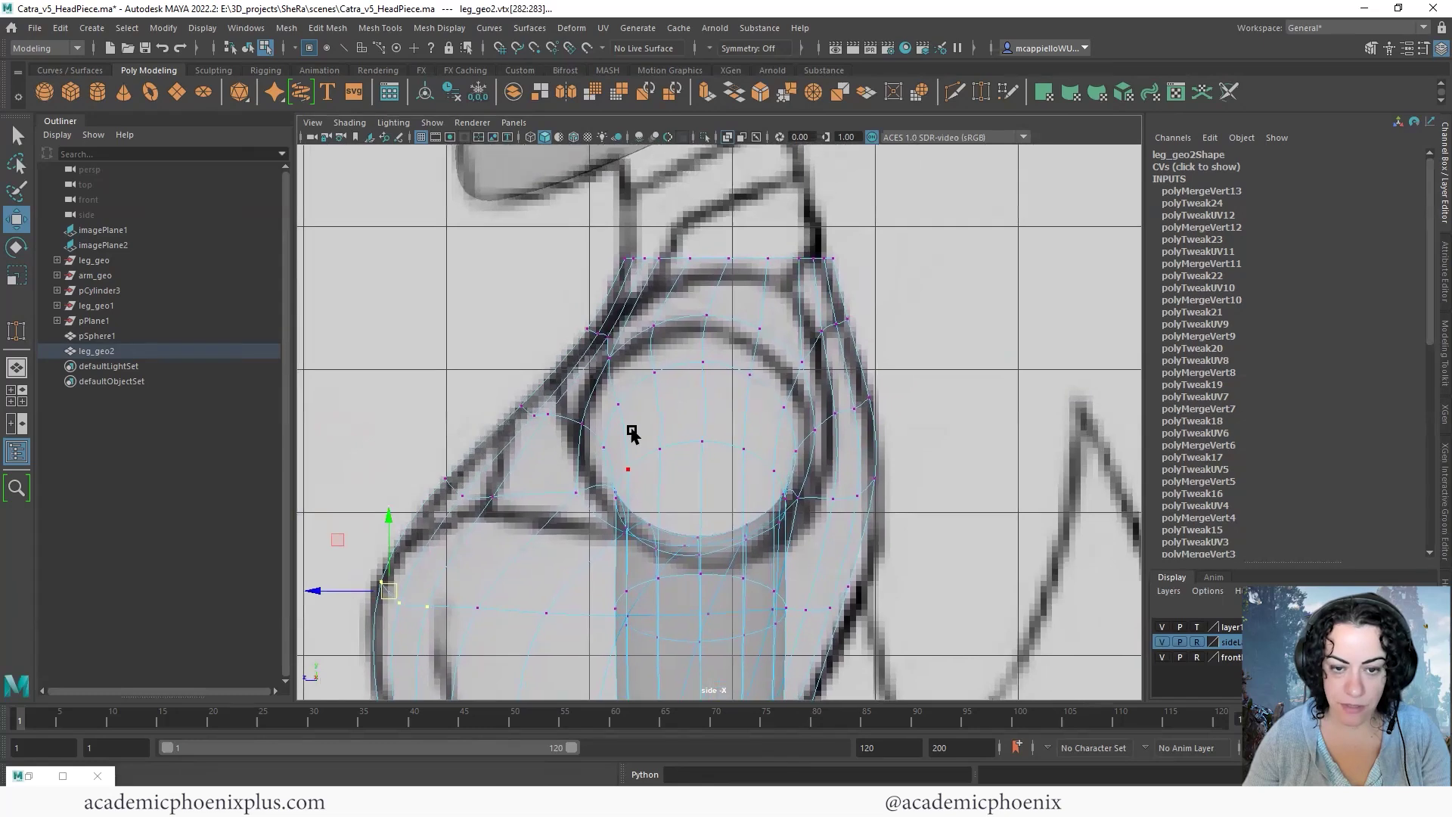
# Return to the unsmoothed mesh in perspective and reposition the front armpit vertices where the arm meets the chest
pyautogui.press('space')
pyautogui.press('space')
pyautogui.keyDown('alt'); pyautogui.moveTo(986, 409); pyautogui.dragTo(885, 459, button='middle'); pyautogui.keyUp('alt')
pyautogui.keyDown('alt'); pyautogui.moveTo(893, 386); pyautogui.dragTo(817, 363); pyautogui.keyUp('alt')
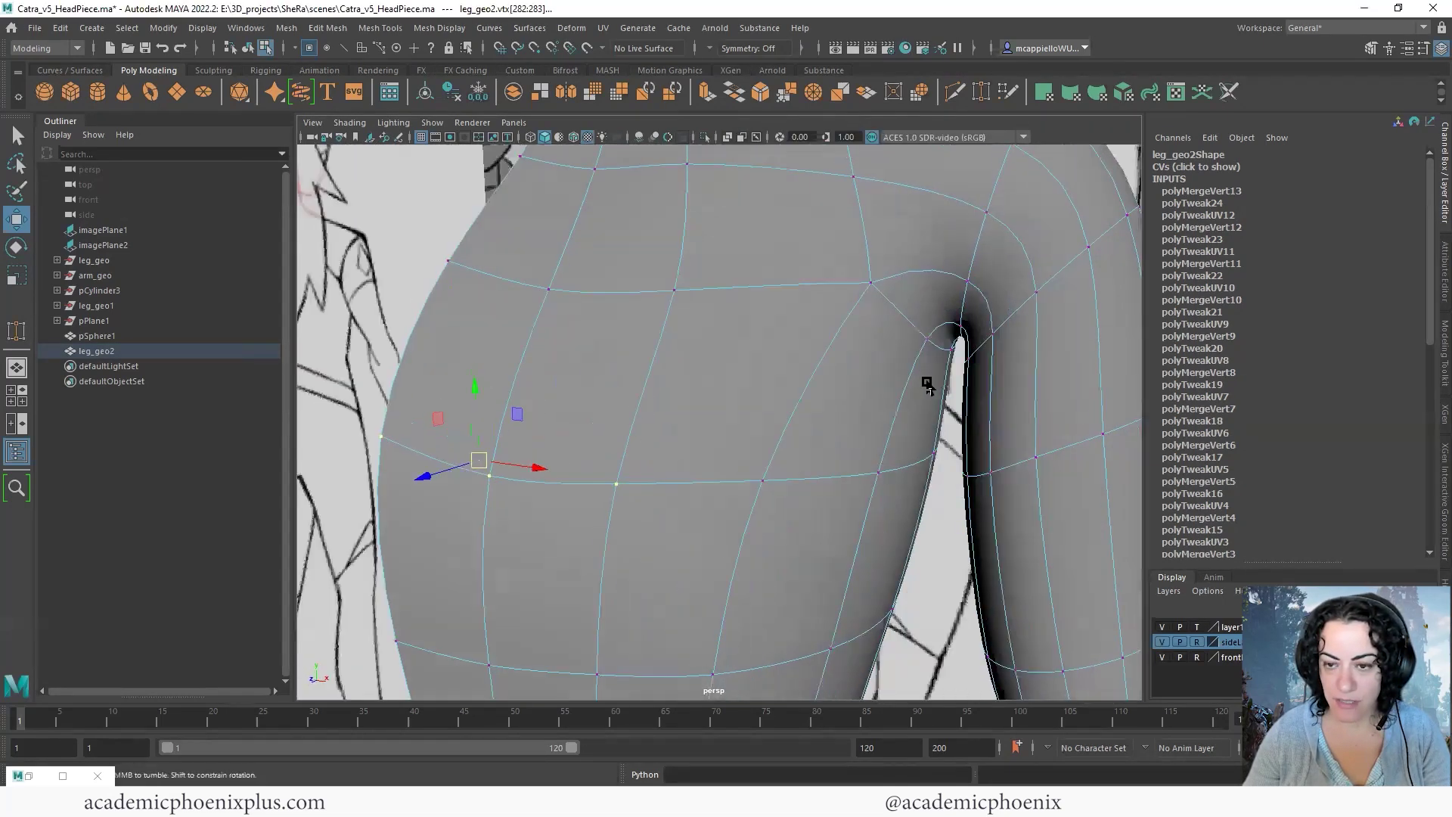
pyautogui.click(819, 362)
pyautogui.press('1')
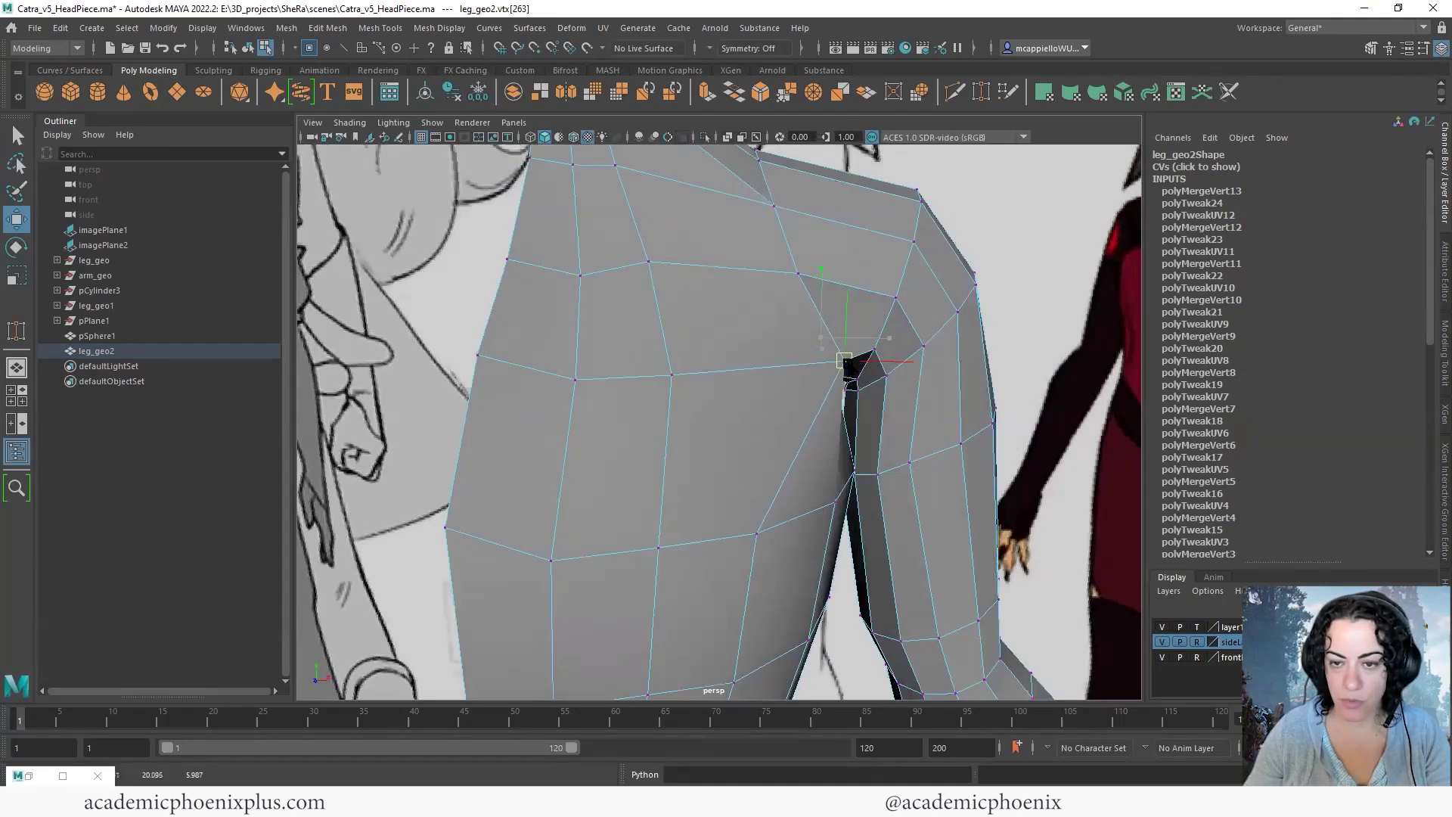
pyautogui.moveTo(905, 341)
pyautogui.keyDown('alt'); pyautogui.mouseDown()
pyautogui.moveTo(870, 378)
pyautogui.moveTo(991, 353)
pyautogui.moveTo(879, 366)
pyautogui.moveTo(870, 393)
pyautogui.mouseUp(); pyautogui.keyUp('alt')
pyautogui.click(856, 395)
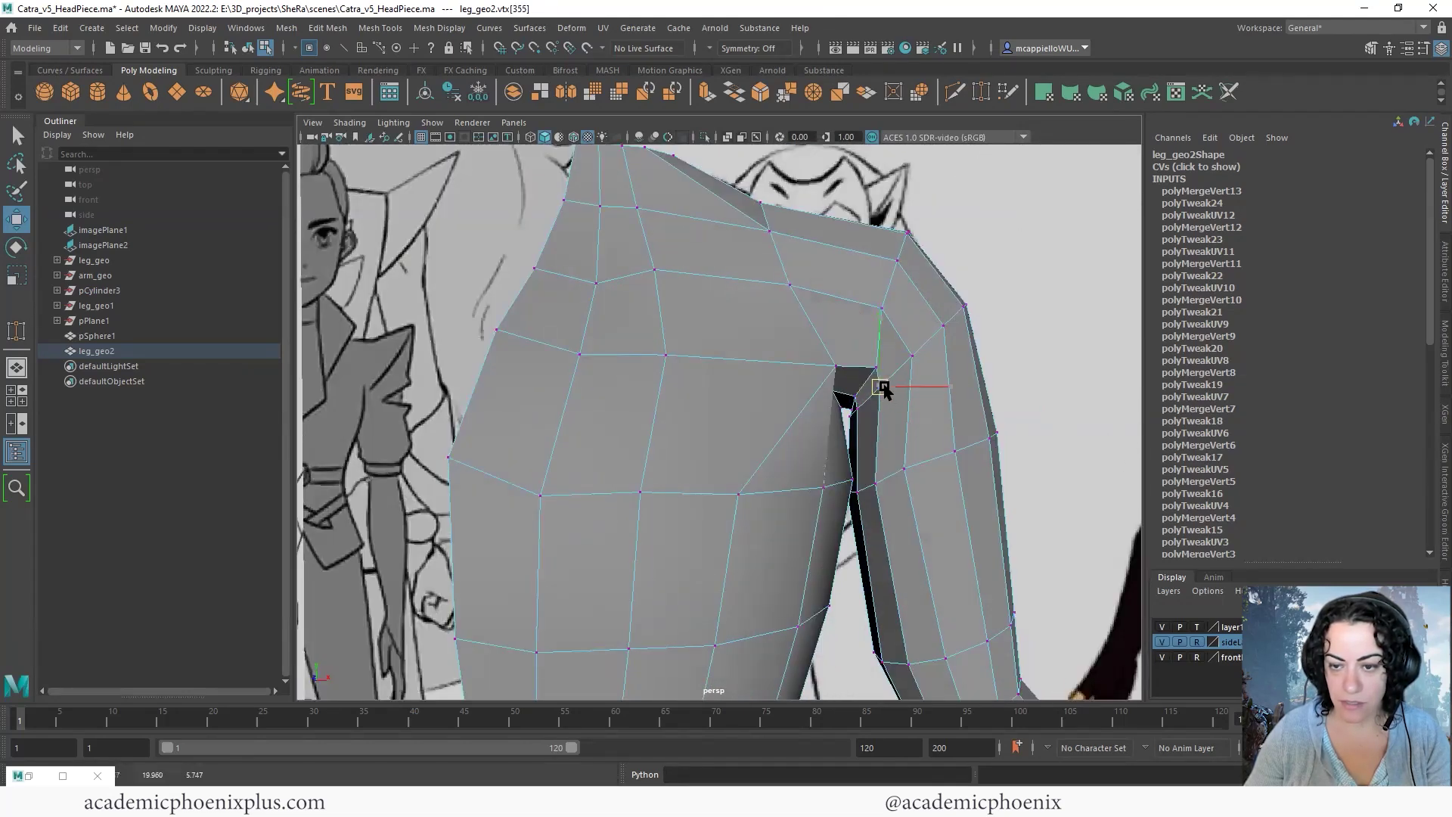
# Adjust the vertex rows running over the top of the shoulder to round its slope
pyautogui.moveTo(987, 411)
pyautogui.keyDown('alt'); pyautogui.mouseDown()
pyautogui.moveTo(918, 396)
pyautogui.moveTo(771, 422)
pyautogui.moveTo(811, 431)
pyautogui.moveTo(749, 251)
pyautogui.moveTo(780, 303)
pyautogui.moveTo(753, 264)
pyautogui.mouseUp(); pyautogui.keyUp('alt')
pyautogui.click(748, 257)
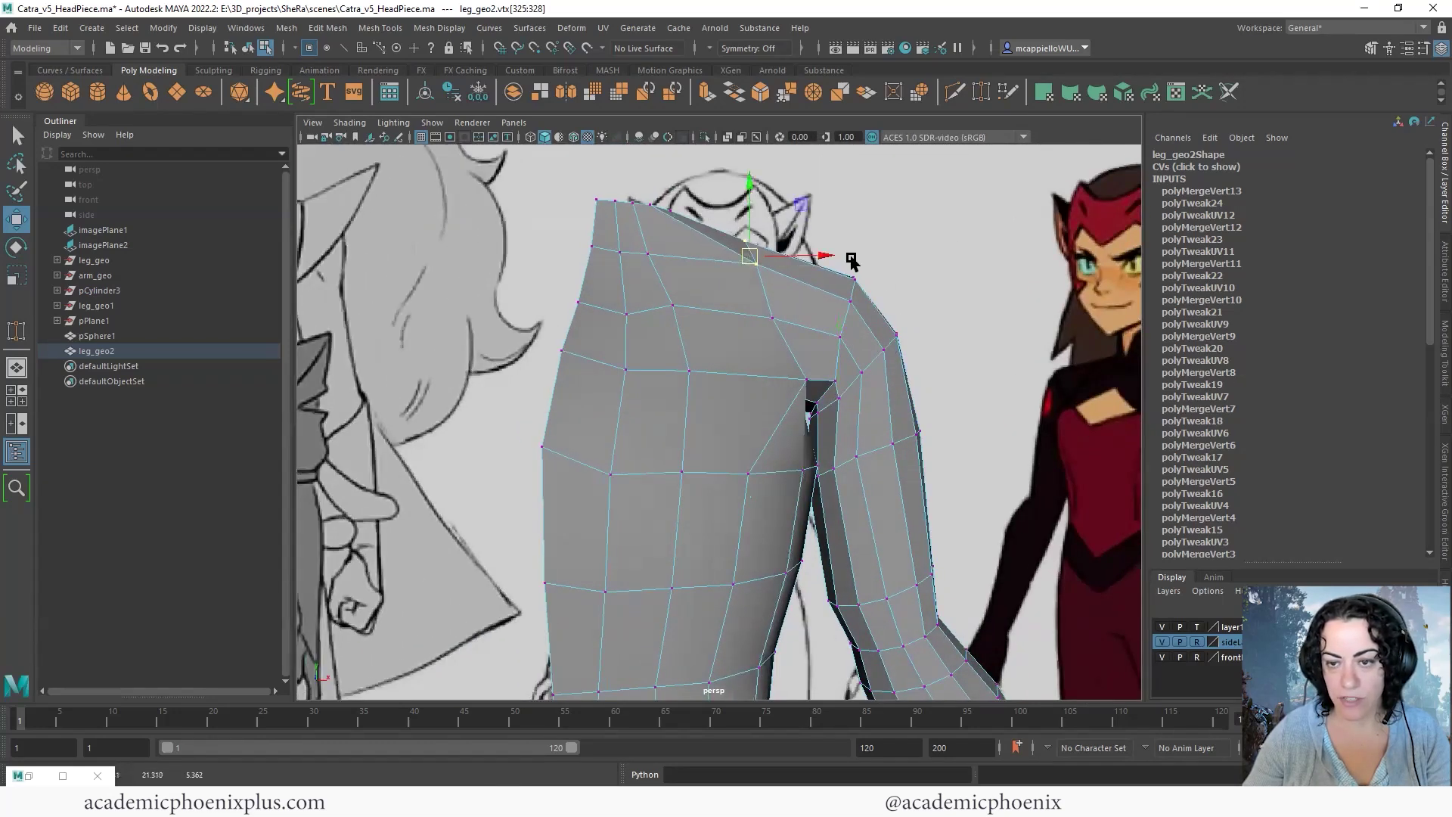
pyautogui.keyDown('alt'); pyautogui.moveTo(897, 379); pyautogui.dragTo(945, 370); pyautogui.keyUp('alt')
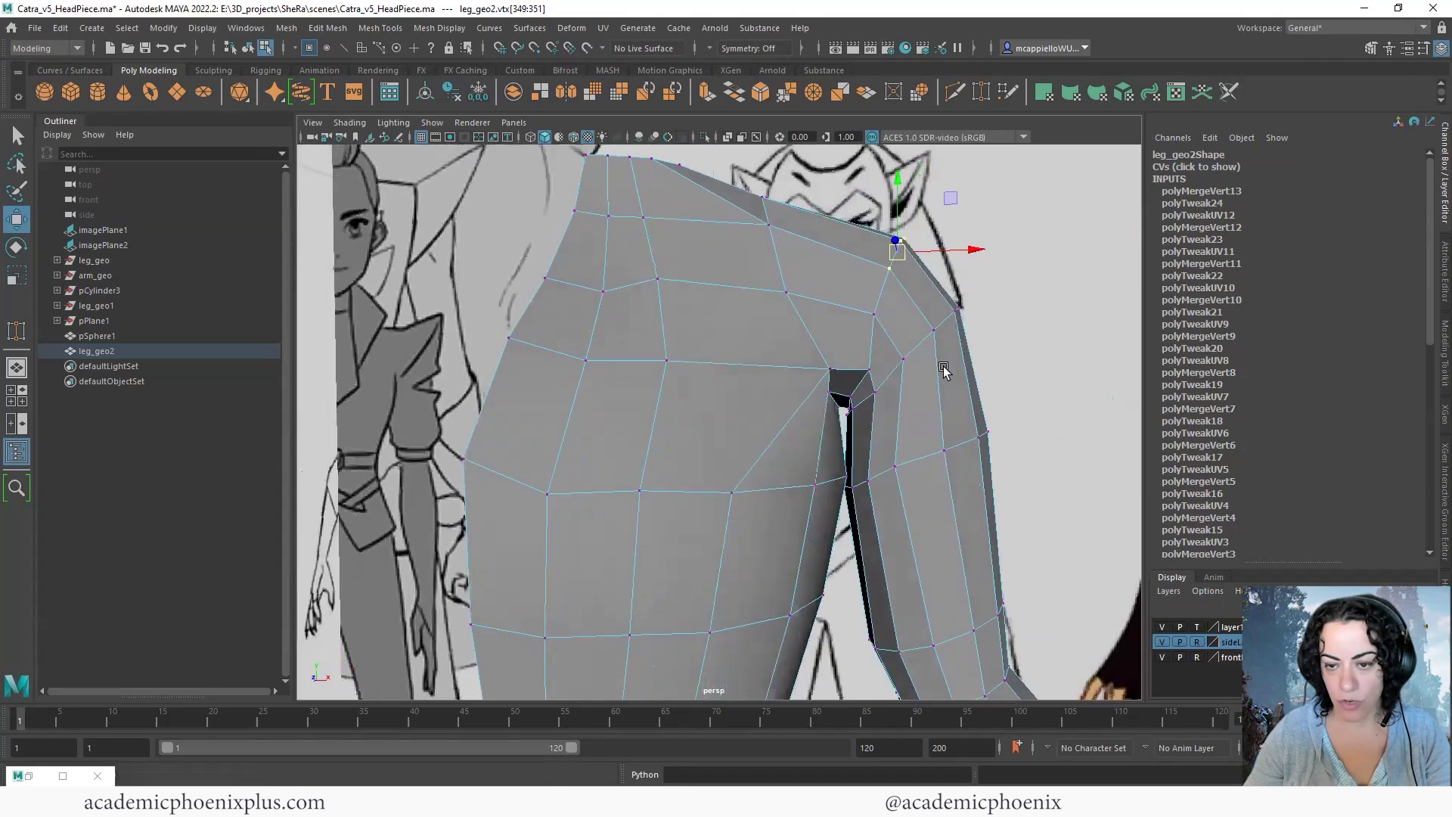
# Shift the chest-side and arm-side vertices at the front of the armpit to smooth the fold
pyautogui.keyDown('alt'); pyautogui.moveTo(900, 441); pyautogui.dragTo(917, 383); pyautogui.keyUp('alt')
pyautogui.click(829, 369)
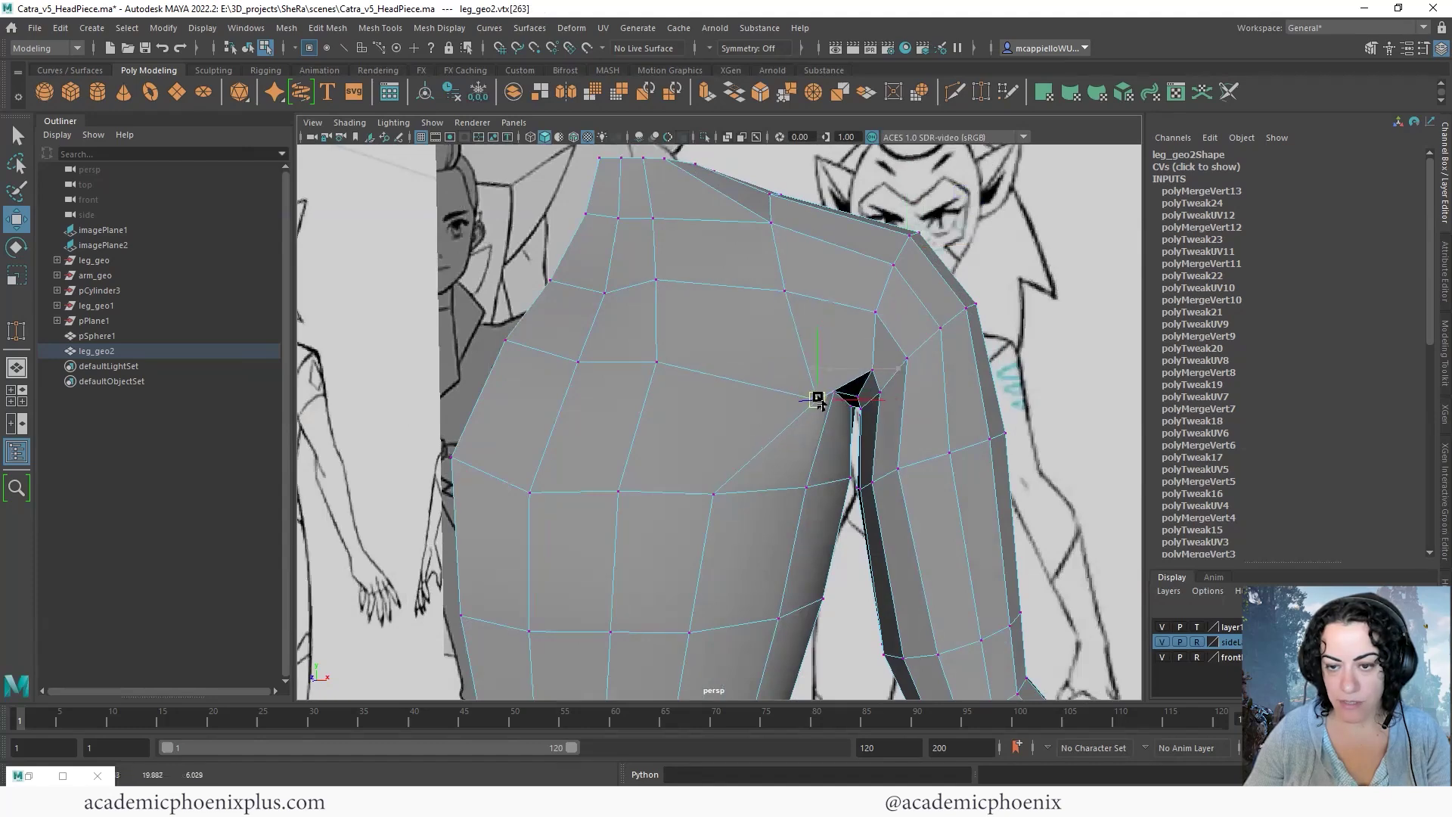
pyautogui.keyDown('alt'); pyautogui.moveTo(939, 390); pyautogui.dragTo(795, 435); pyautogui.keyUp('alt')
pyautogui.click(726, 422)
pyautogui.click(845, 409)
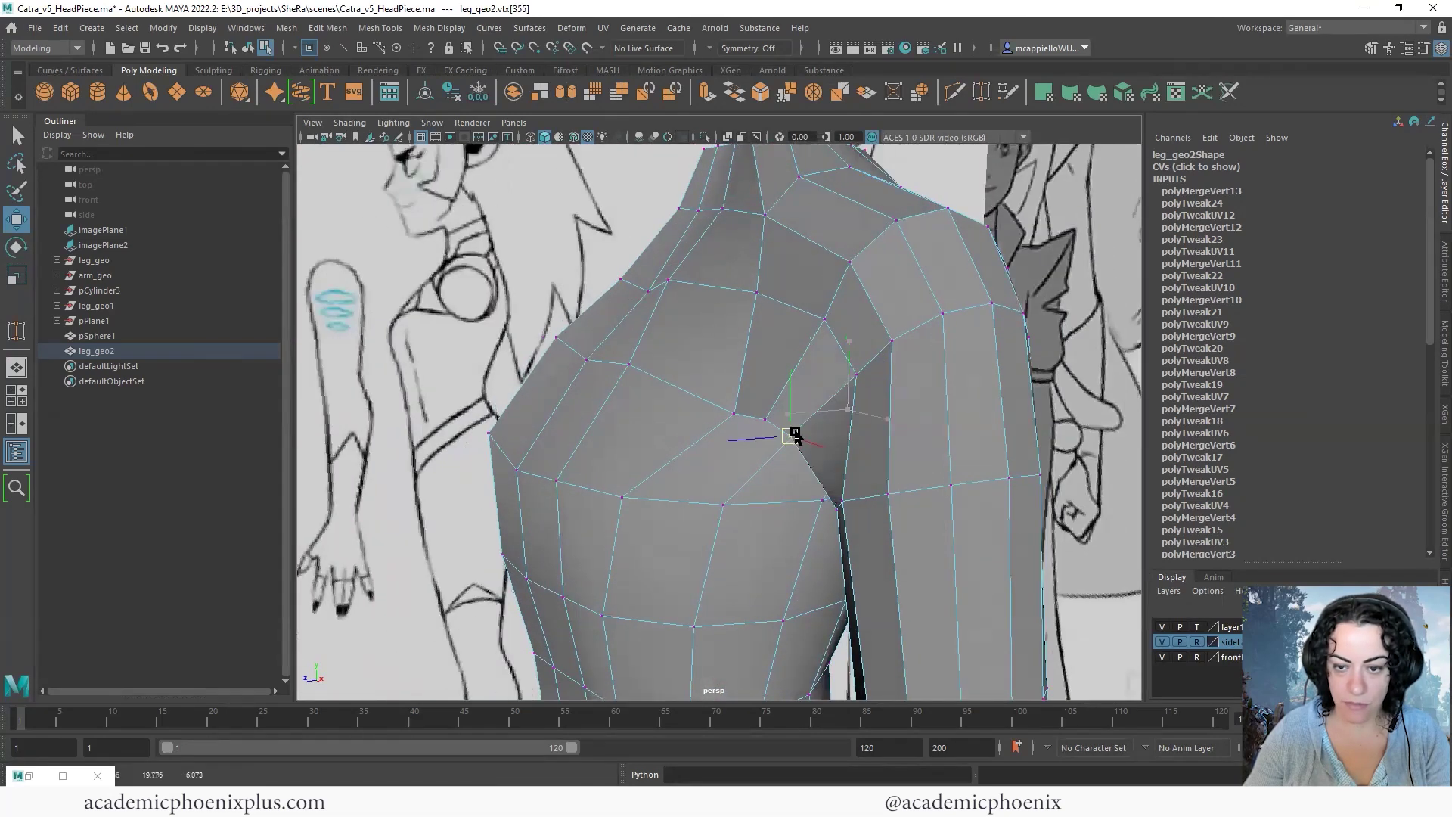
pyautogui.keyDown('alt'); pyautogui.moveTo(924, 377); pyautogui.dragTo(837, 353); pyautogui.keyUp('alt')
pyautogui.click(784, 383)
pyautogui.click(792, 385)
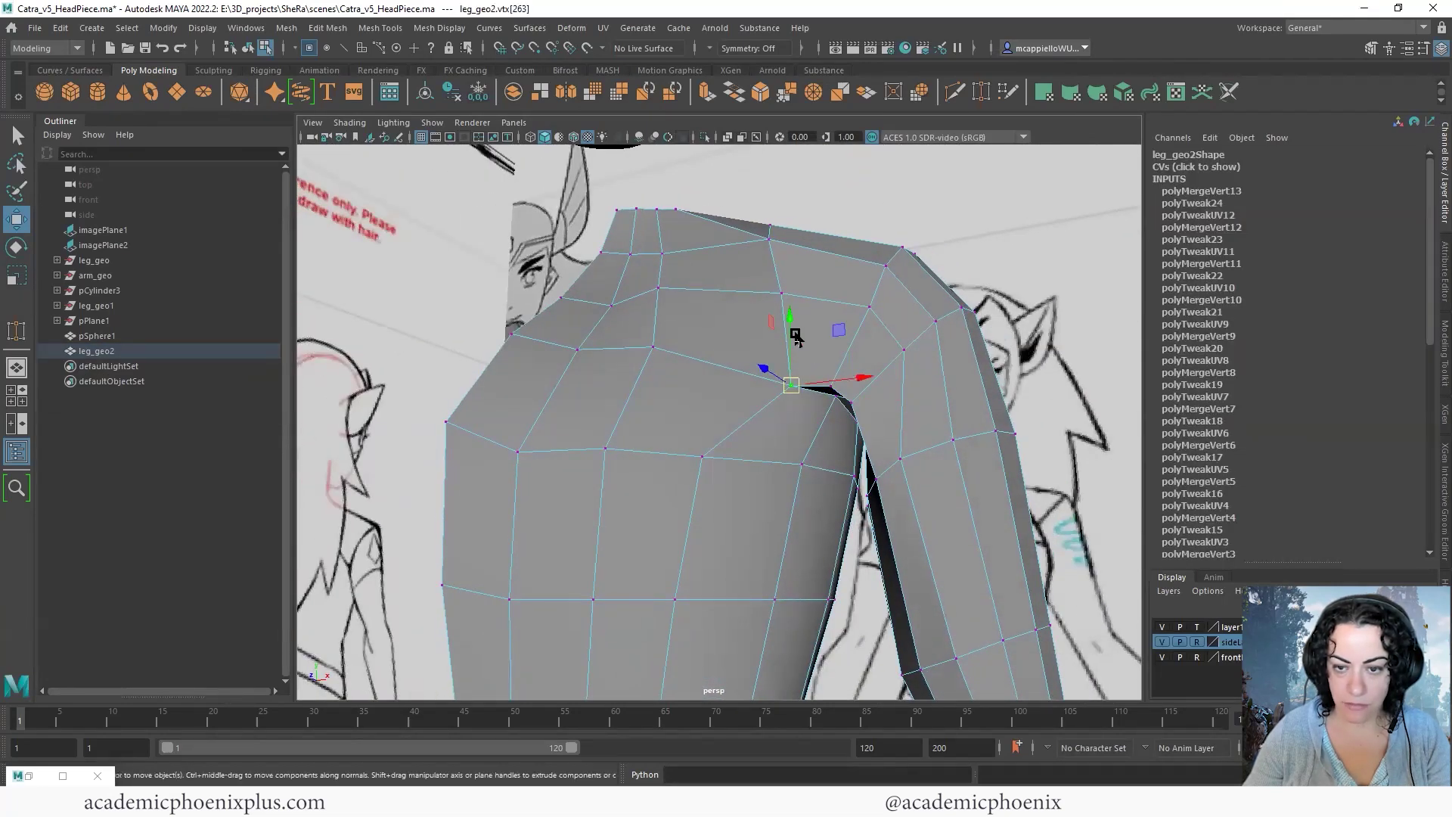
# Reposition the rear armpit vertices and the neighbouring back-of-arm vertex to even out the edge flow
pyautogui.keyDown('alt'); pyautogui.moveTo(884, 391); pyautogui.dragTo(675, 347); pyautogui.keyUp('alt')
pyautogui.click(672, 342)
pyautogui.click(610, 355)
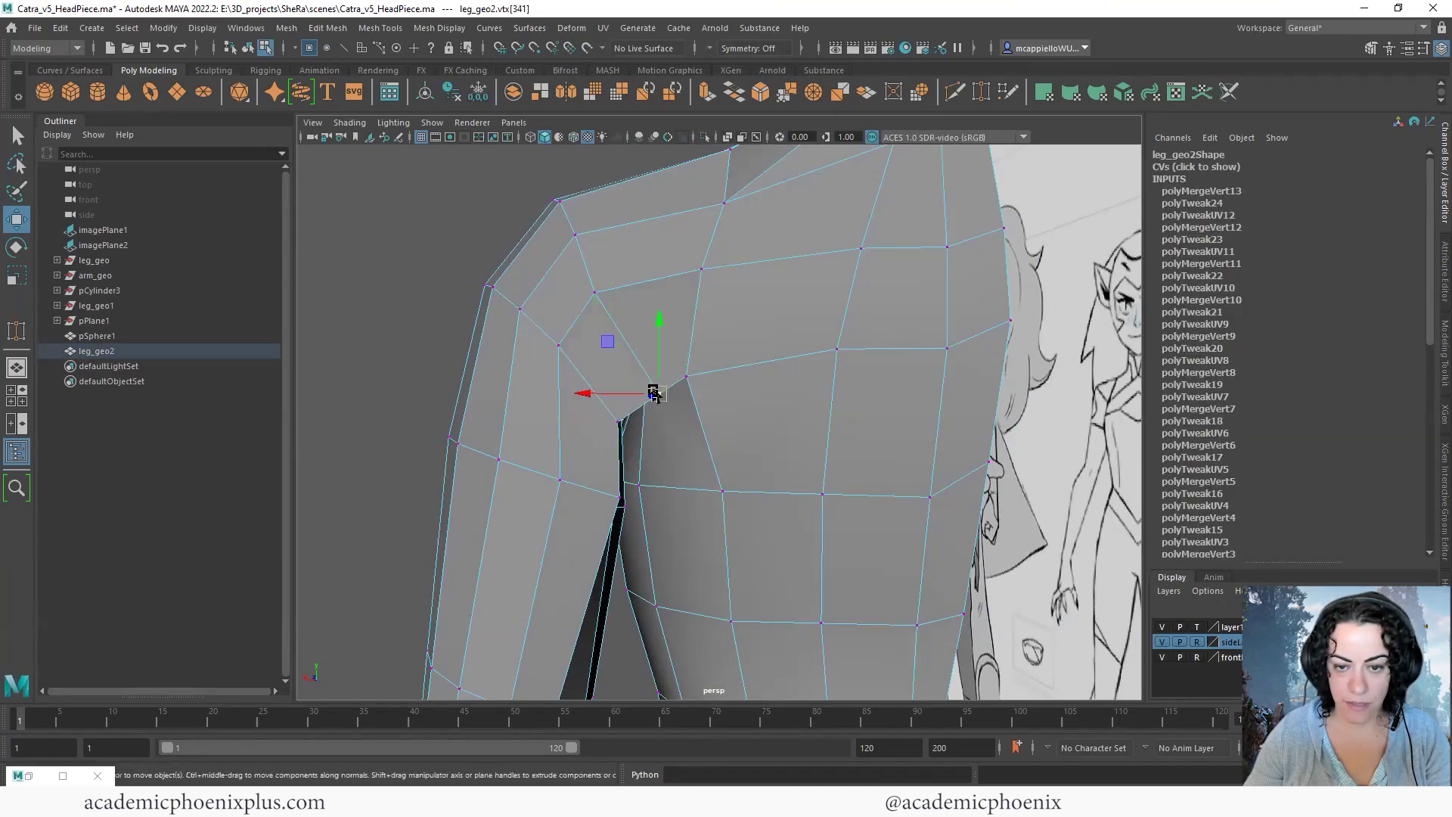
pyautogui.keyDown('alt'); pyautogui.moveTo(797, 382); pyautogui.dragTo(626, 377); pyautogui.keyUp('alt')
pyautogui.click(553, 401)
pyautogui.click(562, 404)
pyautogui.scroll(-6, 859, 363)
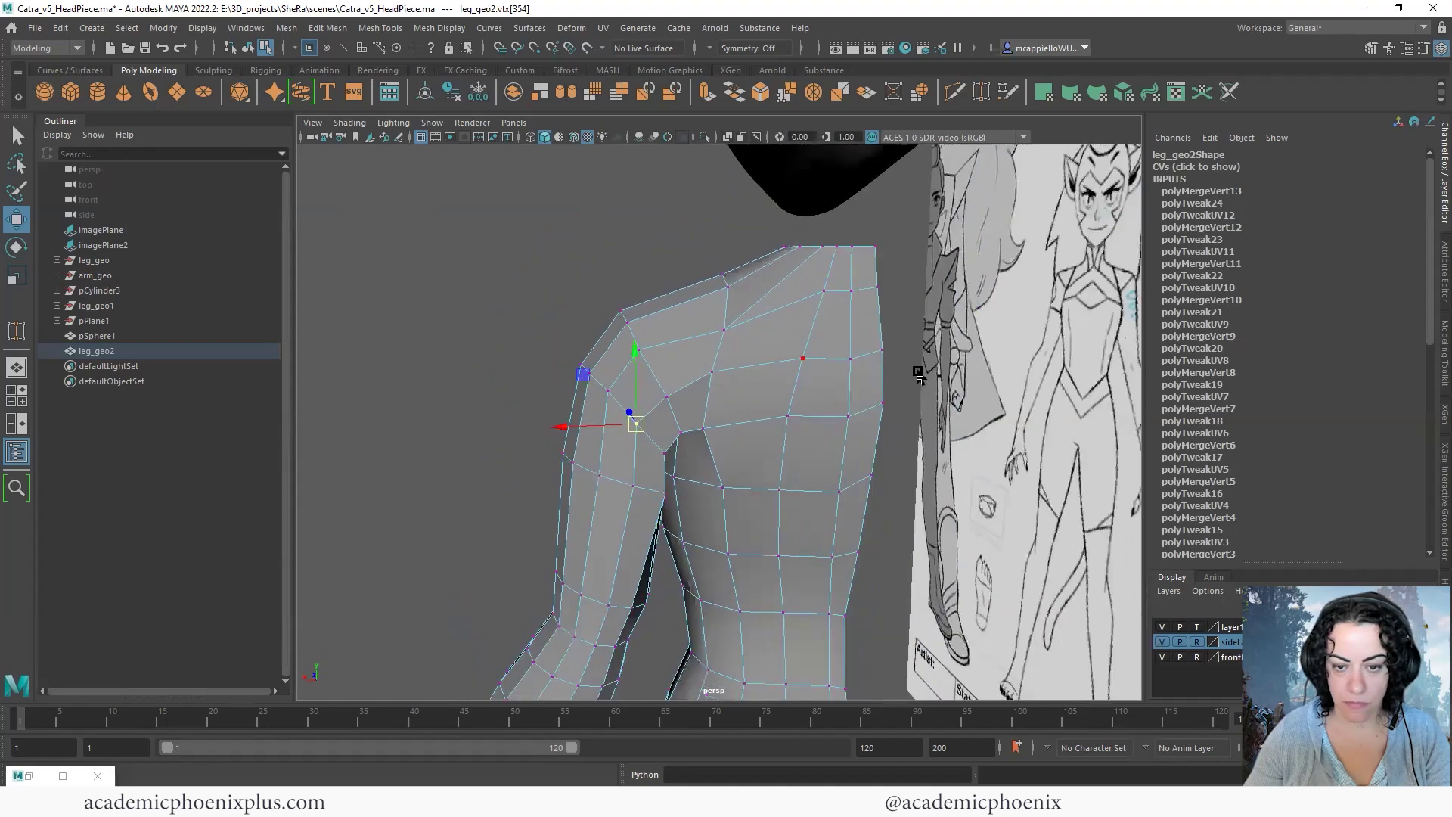
# Leave vertex editing and examine the shape of the shoulder and armpit
pyautogui.keyDown('alt'); pyautogui.moveTo(948, 363); pyautogui.dragTo(836, 424); pyautogui.keyUp('alt')
pyautogui.moveTo(827, 385); pyautogui.dragTo(908, 348, button='right')
pyautogui.click(987, 391)
pyautogui.click(775, 467)
pyautogui.click(940, 469)
pyautogui.scroll(-4, 803, 392)
pyautogui.keyDown('alt'); pyautogui.moveTo(803, 394); pyautogui.dragTo(759, 416); pyautogui.keyUp('alt')
pyautogui.scroll(3, 840, 412)
pyautogui.click(830, 415)
pyautogui.press('1')
# Reposition the torso vertices below the armpit, the rear armpit vertex and a front chest vertex
pyautogui.moveTo(772, 416); pyautogui.dragTo(737, 412, button='right')
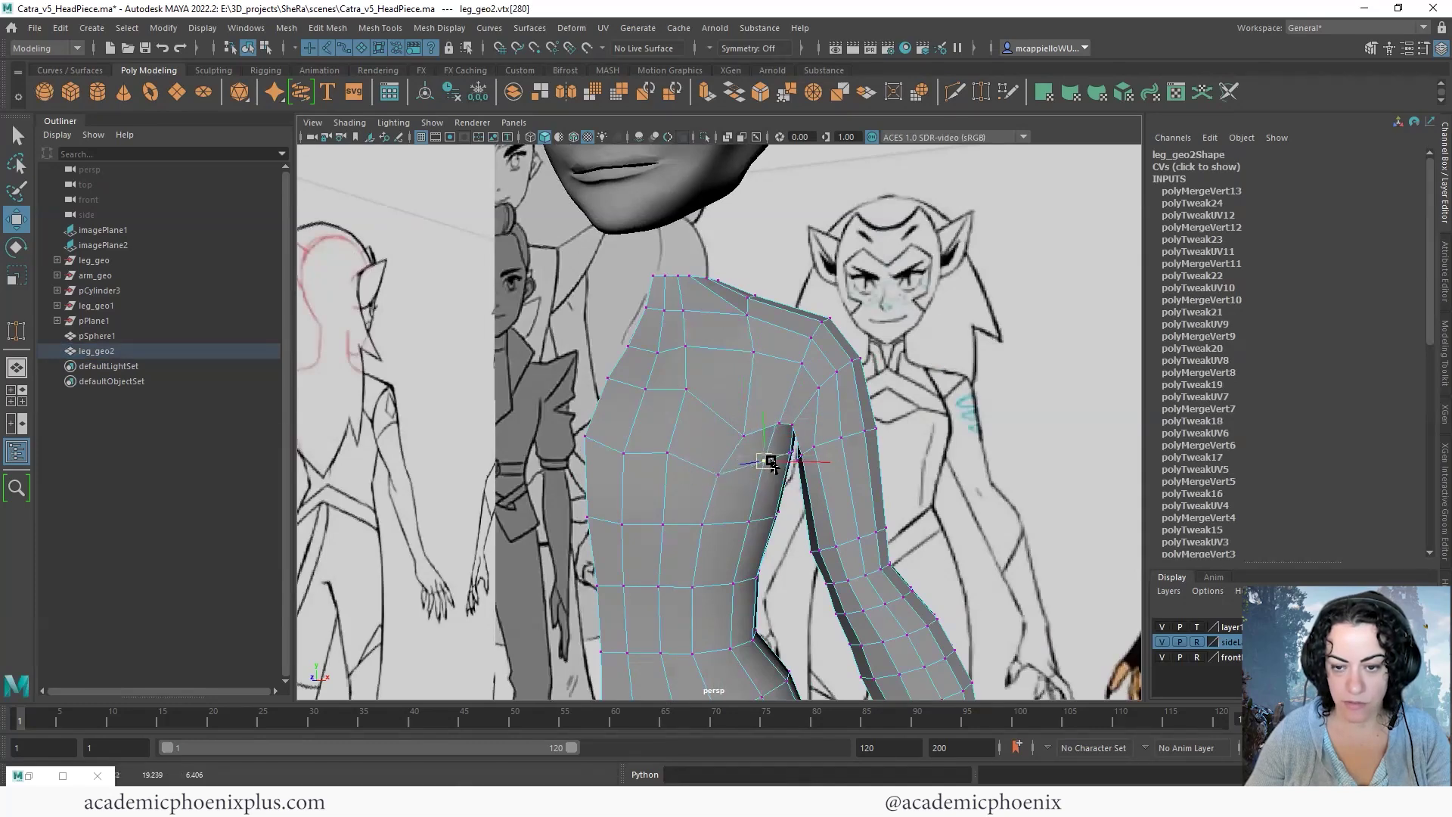
pyautogui.keyDown('alt'); pyautogui.moveTo(893, 393); pyautogui.dragTo(607, 466); pyautogui.keyUp('alt')
pyautogui.click(623, 467)
pyautogui.moveTo(603, 571); pyautogui.dragTo(613, 573)
pyautogui.keyDown('alt'); pyautogui.moveTo(708, 518); pyautogui.dragTo(673, 546); pyautogui.keyUp('alt')
pyautogui.click(603, 391)
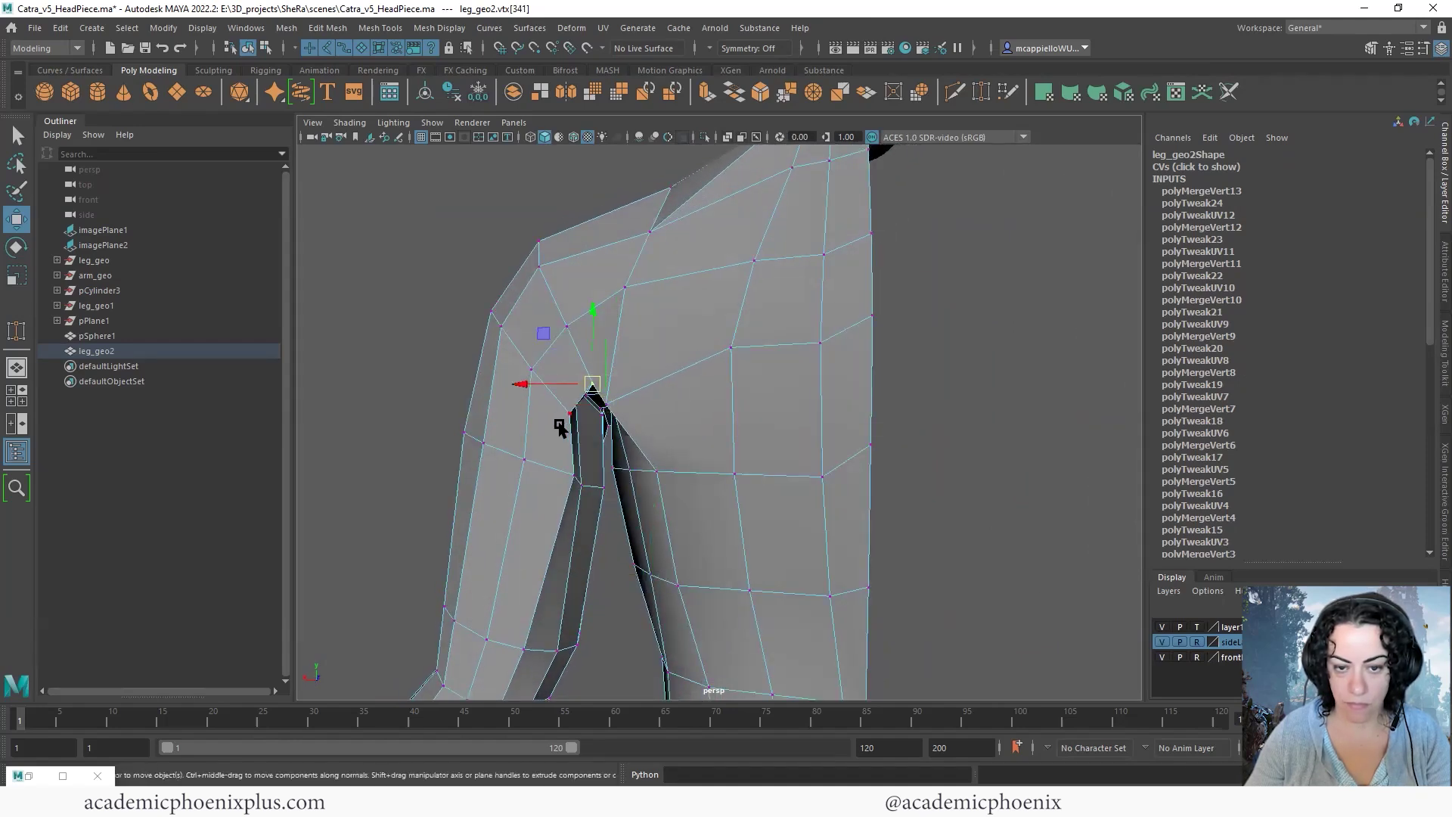
pyautogui.keyDown('alt'); pyautogui.moveTo(580, 418); pyautogui.dragTo(807, 435); pyautogui.keyUp('alt')
pyautogui.click(807, 435)
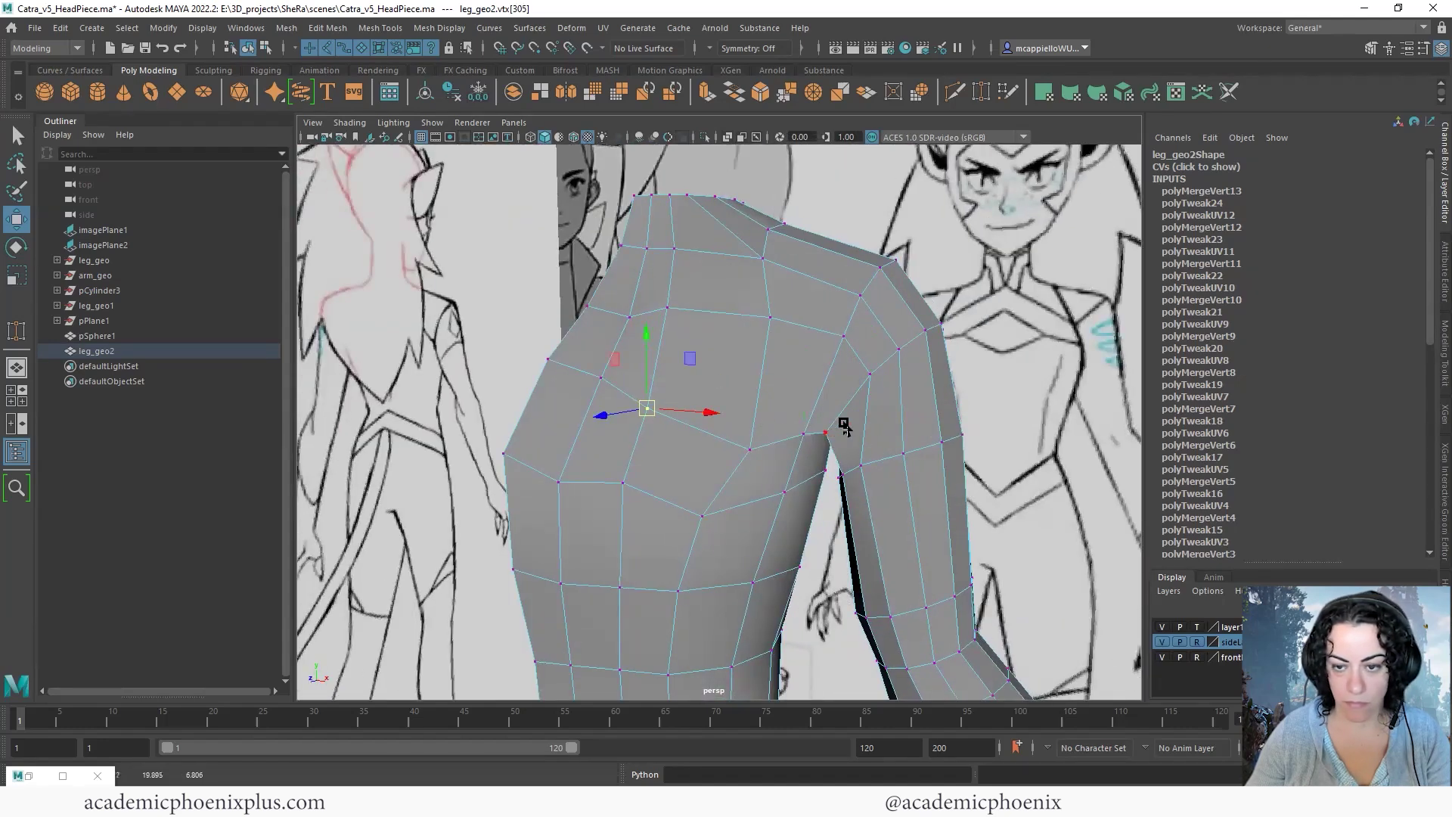
# Preview the mesh smoothed in object mode and examine the shoulder and torso from the front, side and back
pyautogui.press('3')
pyautogui.moveTo(931, 401); pyautogui.dragTo(1004, 364, button='right')
pyautogui.click(1072, 382)
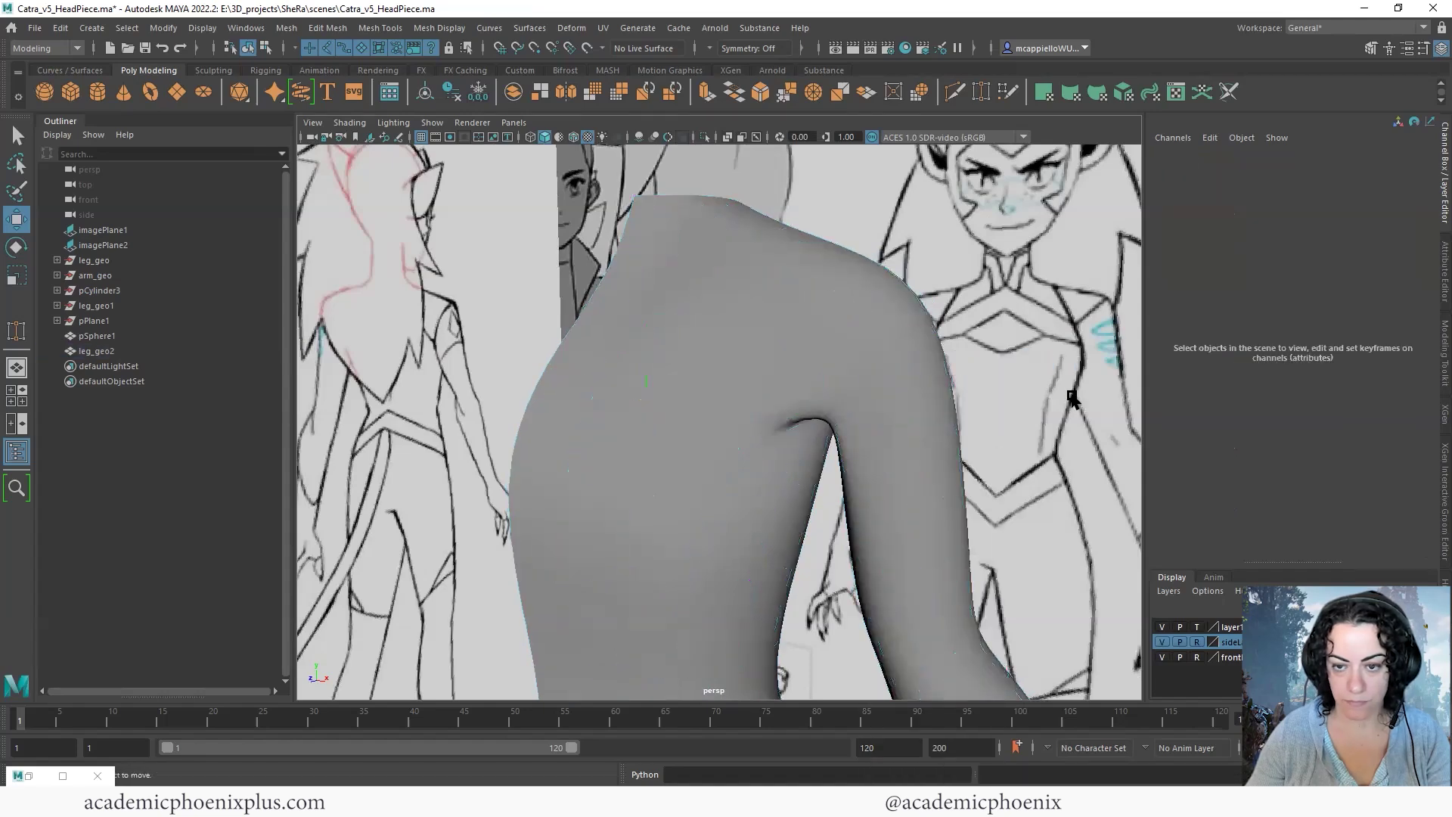
pyautogui.scroll(-3, 753, 389)
pyautogui.keyDown('alt'); pyautogui.moveTo(753, 388); pyautogui.dragTo(610, 348); pyautogui.keyUp('alt')
pyautogui.keyDown('alt'); pyautogui.moveTo(908, 374); pyautogui.dragTo(768, 396, button='right'); pyautogui.keyUp('alt')
pyautogui.keyDown('alt'); pyautogui.moveTo(768, 395); pyautogui.dragTo(802, 295, button='middle'); pyautogui.keyUp('alt')
pyautogui.keyDown('alt'); pyautogui.moveTo(1059, 363); pyautogui.dragTo(530, 386); pyautogui.keyUp('alt')
pyautogui.keyDown('alt'); pyautogui.moveTo(530, 386); pyautogui.dragTo(752, 409, button='right'); pyautogui.keyUp('alt')
pyautogui.keyDown('alt'); pyautogui.moveTo(752, 408); pyautogui.dragTo(749, 454, button='middle'); pyautogui.keyUp('alt')
# Activate Quad Draw on the body mesh and examine the topology around the shoulder, back and chest
pyautogui.click(769, 410)
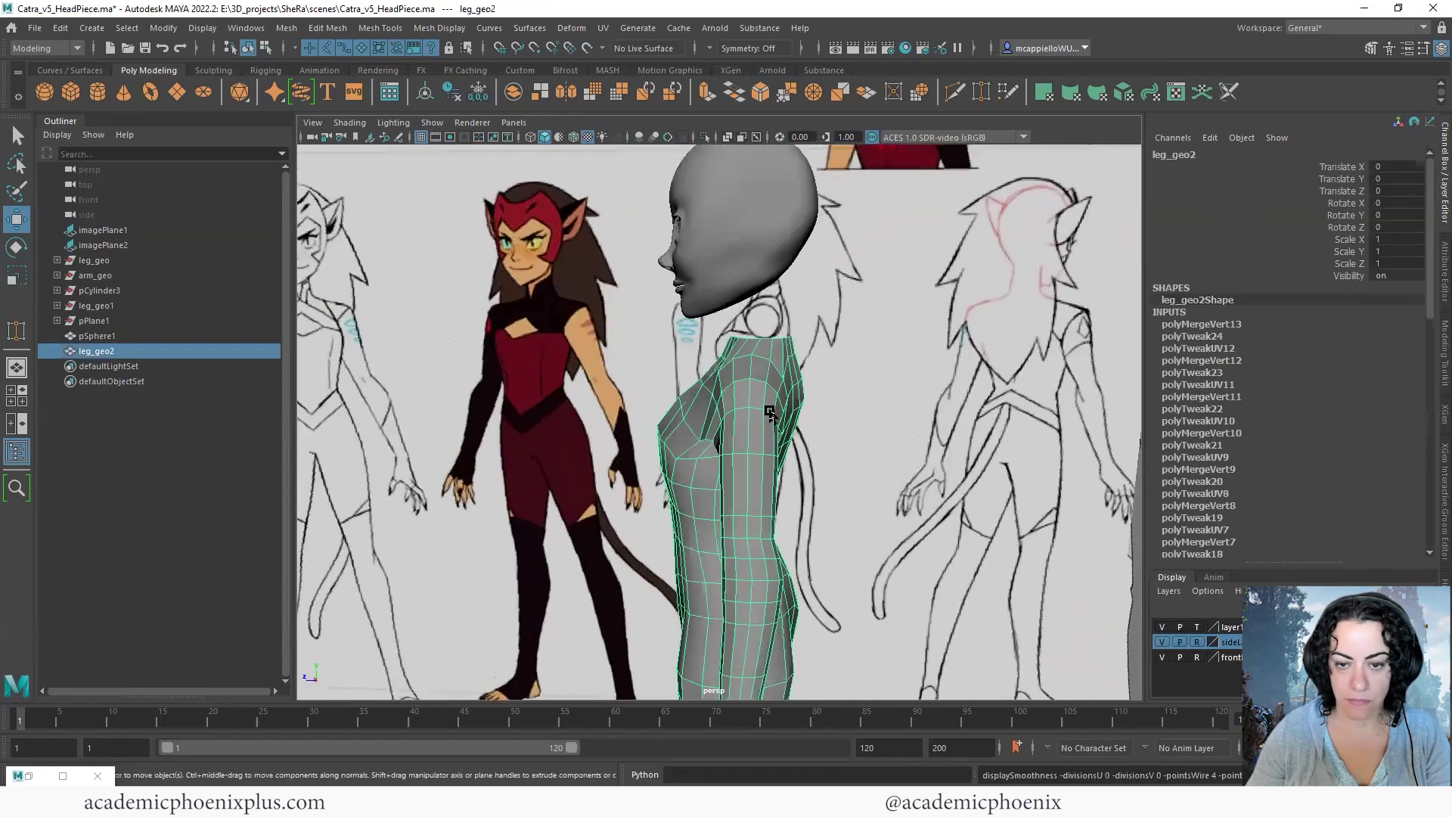
pyautogui.scroll(6, 811, 395)
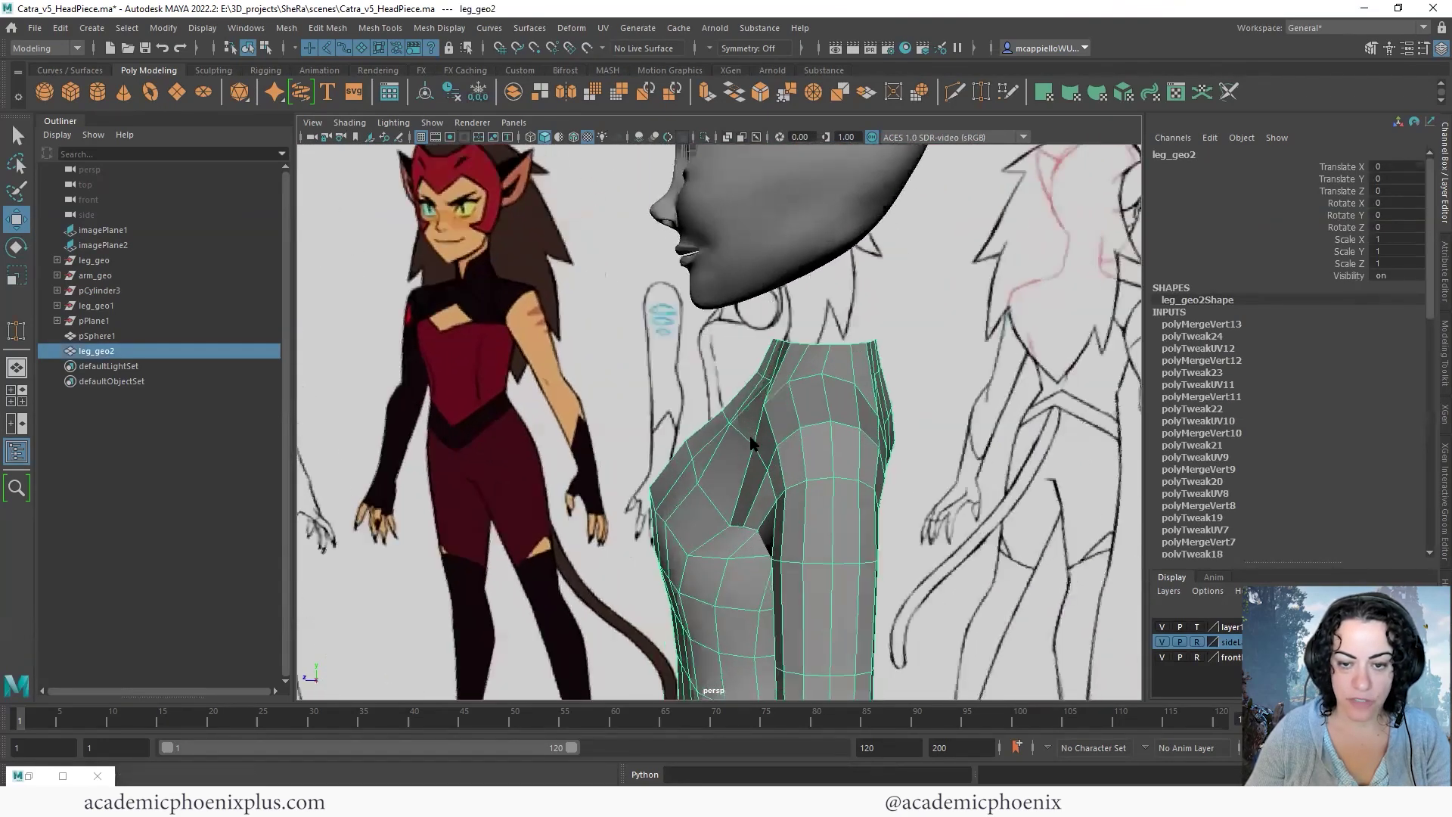
pyautogui.rightClick(724, 397)
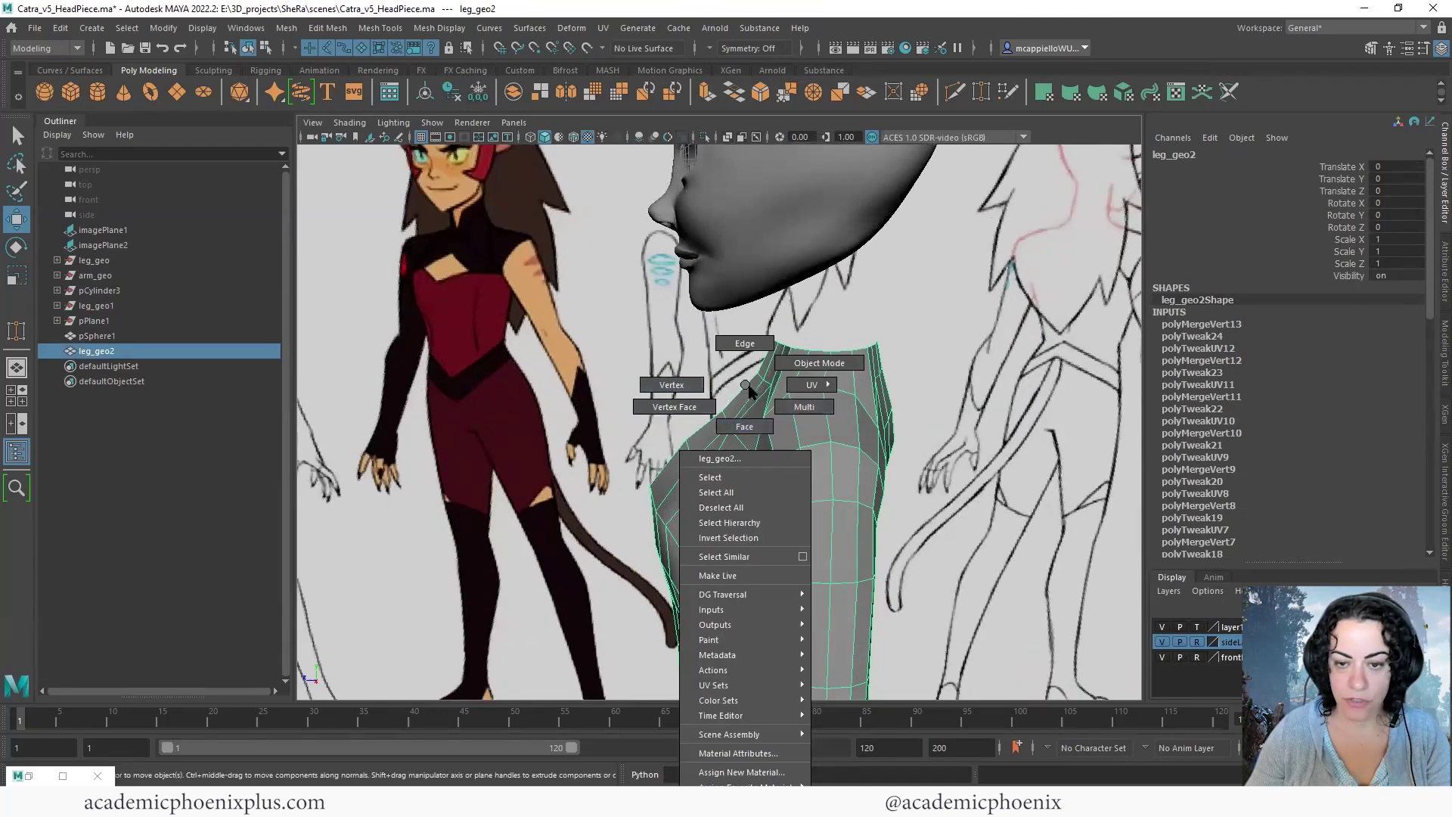
pyautogui.click(1007, 92)
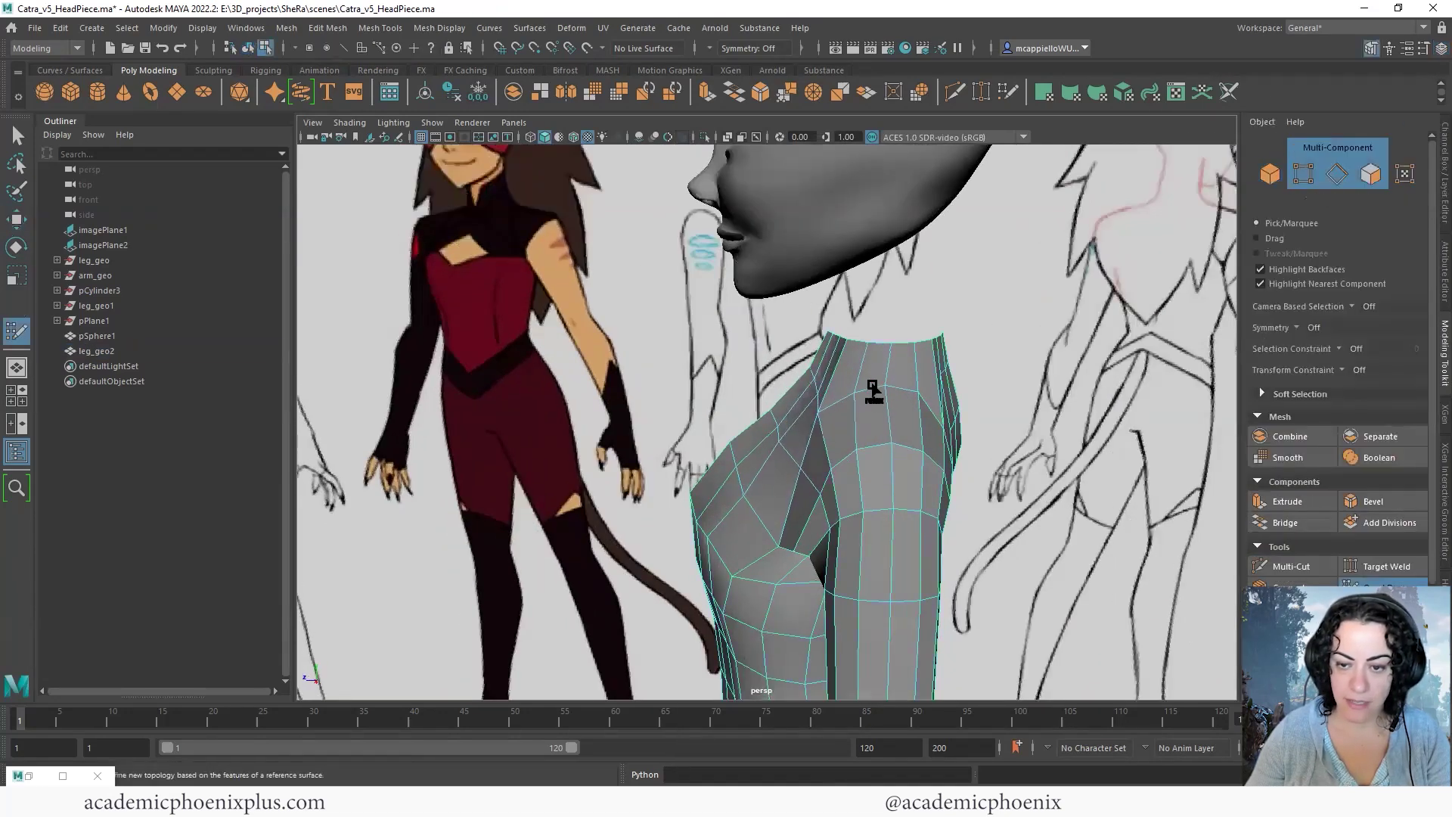
pyautogui.keyDown('alt'); pyautogui.moveTo(955, 407); pyautogui.dragTo(841, 560); pyautogui.keyUp('alt')
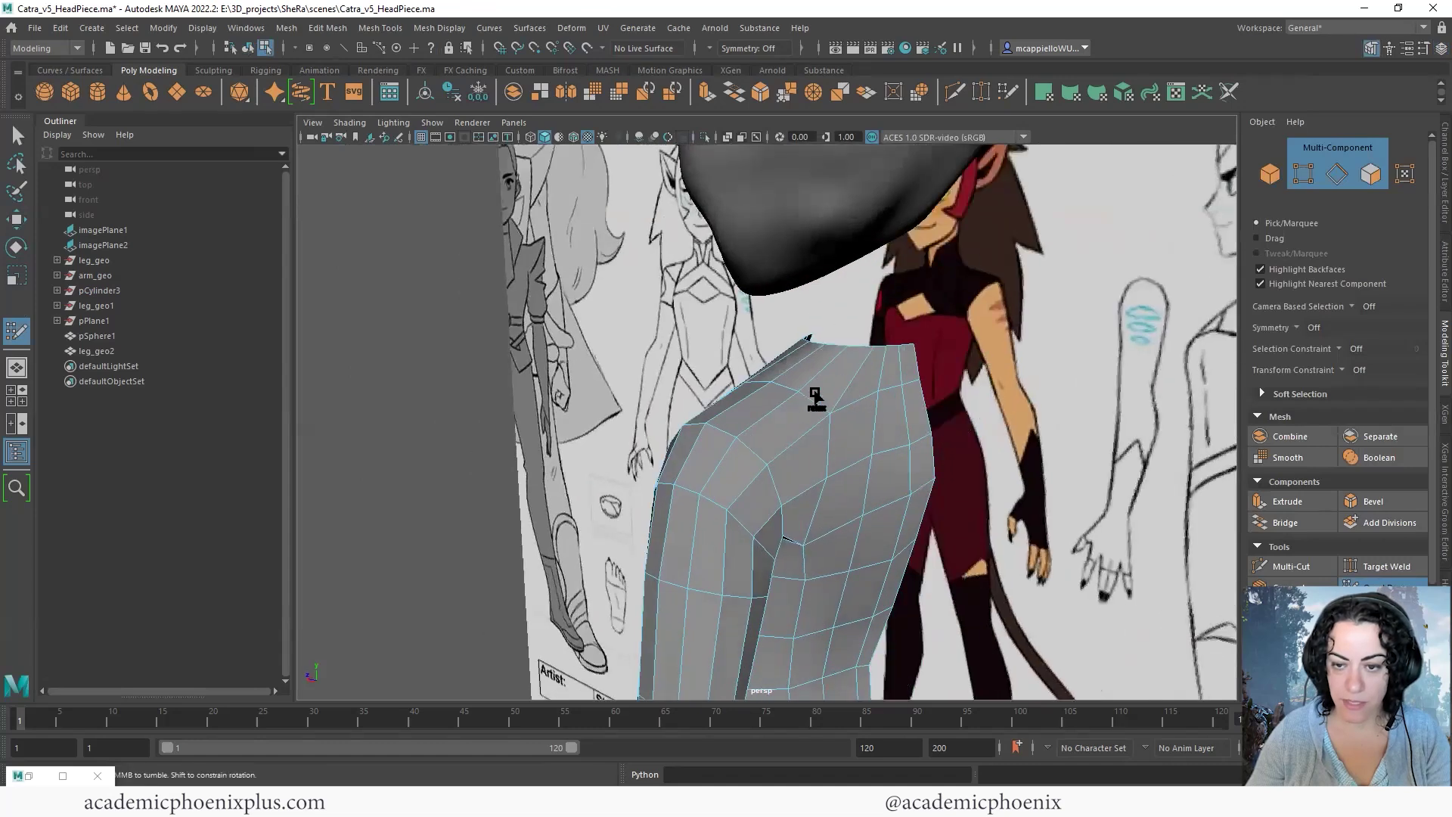
pyautogui.moveTo(906, 398)
pyautogui.keyDown('alt'); pyautogui.mouseDown()
pyautogui.moveTo(837, 406)
pyautogui.moveTo(787, 590)
pyautogui.moveTo(780, 550)
pyautogui.mouseUp(); pyautogui.keyUp('alt')
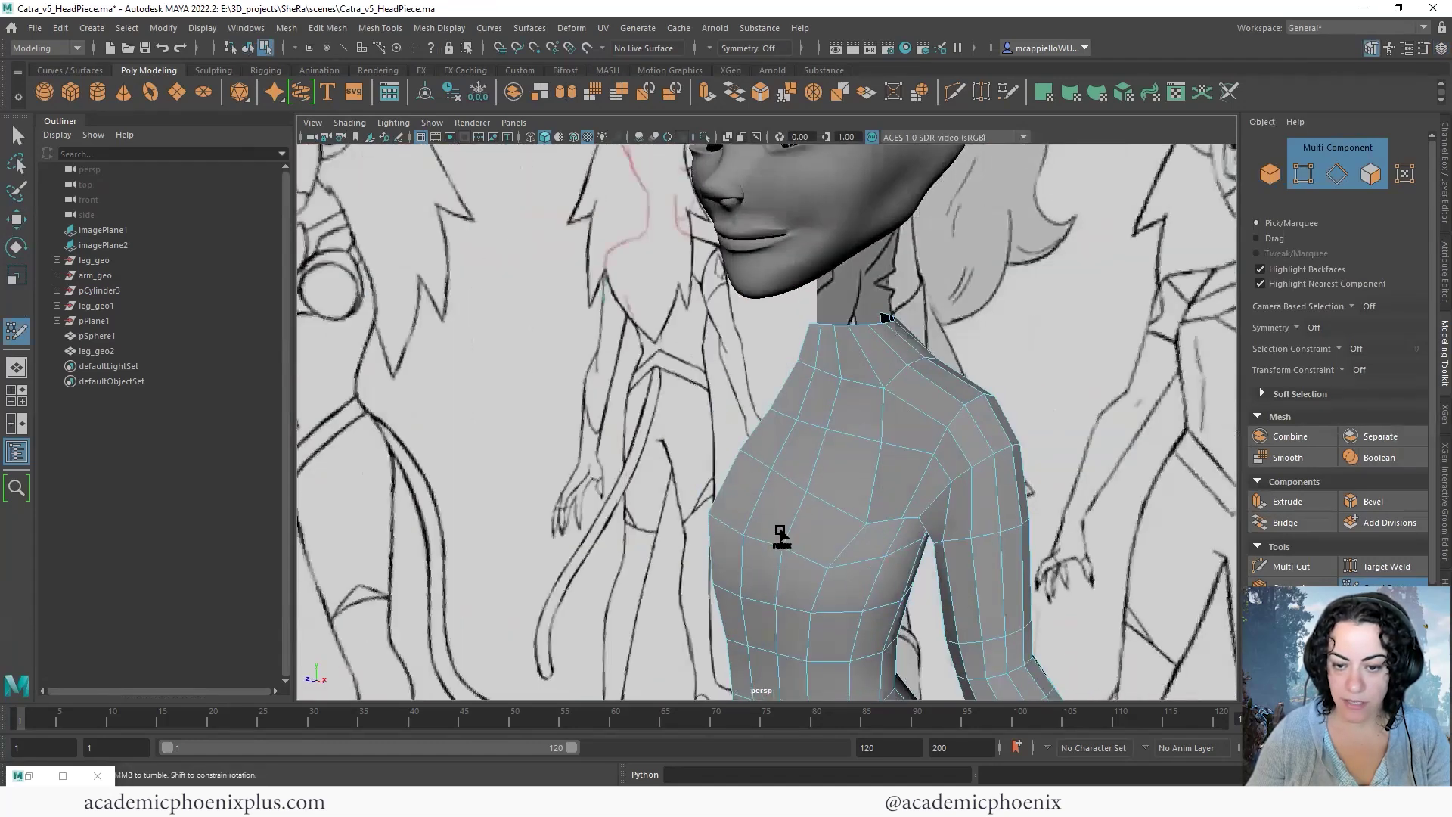
pyautogui.moveTo(768, 469)
pyautogui.keyDown('alt'); pyautogui.mouseDown()
pyautogui.moveTo(820, 479)
pyautogui.moveTo(847, 465)
pyautogui.moveTo(839, 380)
pyautogui.mouseUp(); pyautogui.keyUp('alt')
pyautogui.click(17, 135)
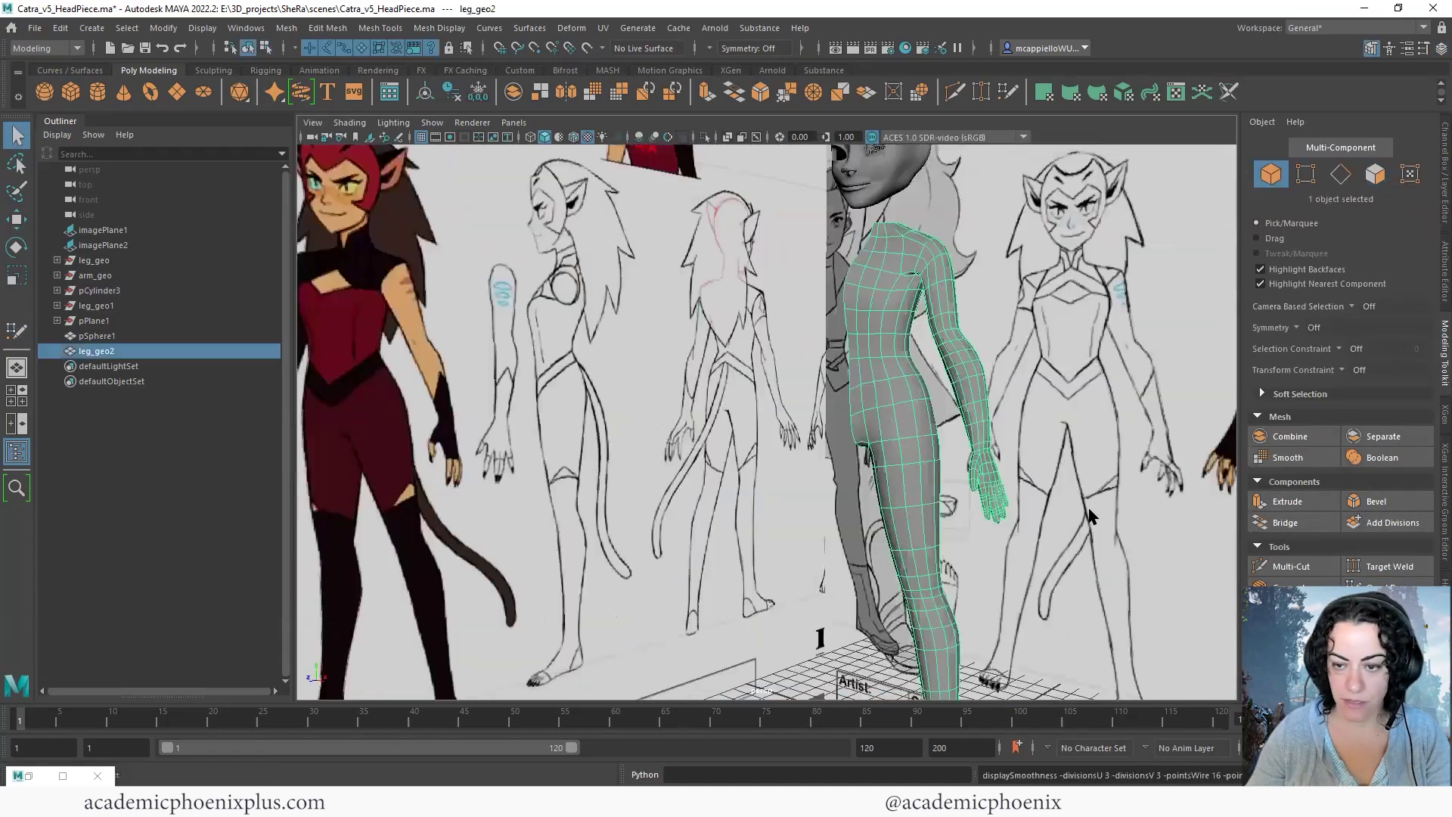
pyautogui.click(1089, 512)
pyautogui.keyDown('alt'); pyautogui.moveTo(896, 435); pyautogui.dragTo(957, 447); pyautogui.keyUp('alt')
pyautogui.keyDown('alt'); pyautogui.moveTo(956, 447); pyautogui.dragTo(925, 639, button='middle'); pyautogui.keyUp('alt')
pyautogui.keyDown('alt'); pyautogui.moveTo(898, 502); pyautogui.dragTo(898, 460, button='middle'); pyautogui.keyUp('alt')
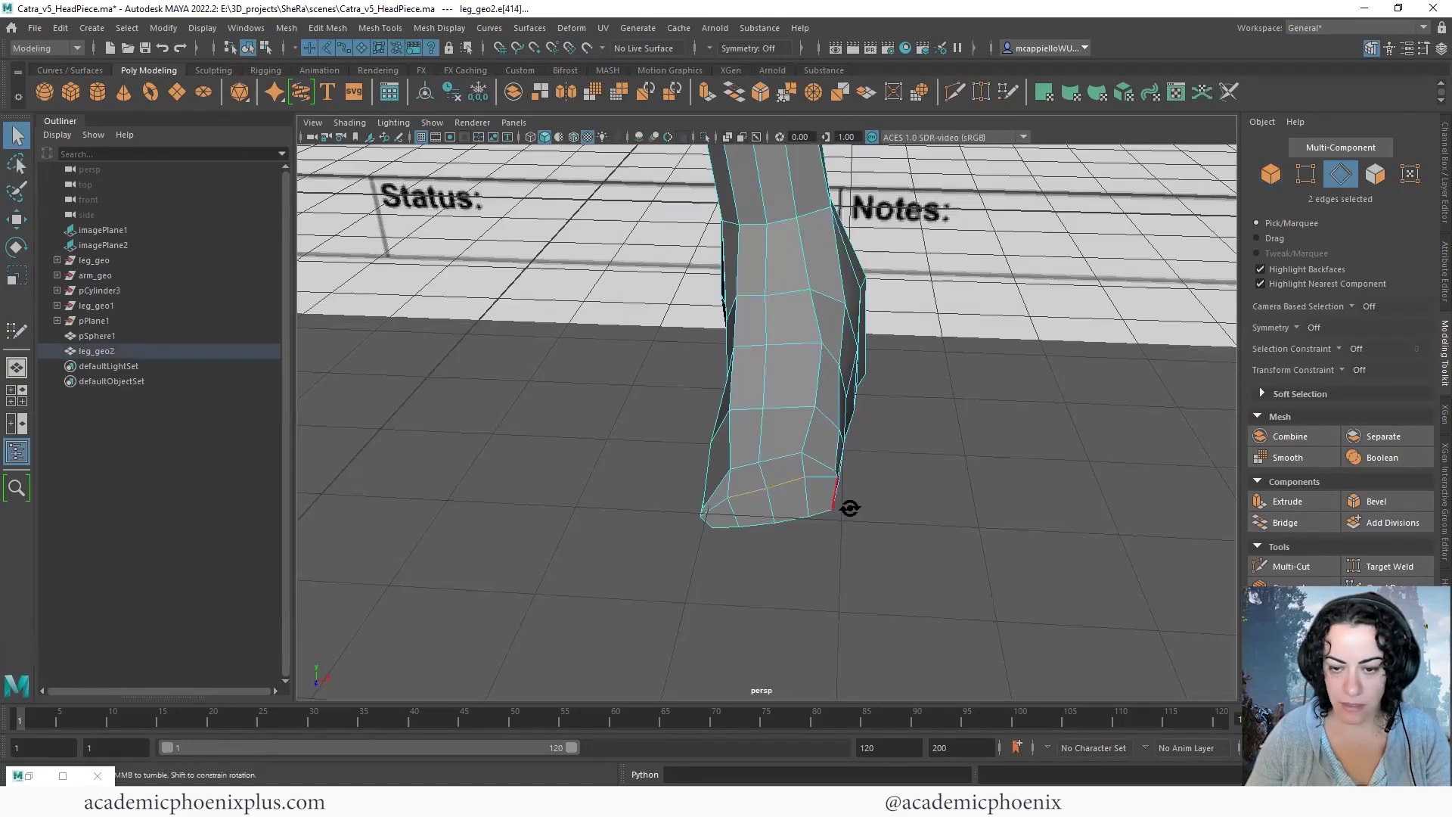
pyautogui.keyDown('alt'); pyautogui.moveTo(850, 508); pyautogui.dragTo(957, 574); pyautogui.keyUp('alt')
pyautogui.press('w')
pyautogui.hotkey('ctrl', 'z')
# Extrude the two innermost faces at the front of the foot into a big toe and circularize its end
pyautogui.moveTo(946, 385); pyautogui.dragTo(946, 439, button='right')
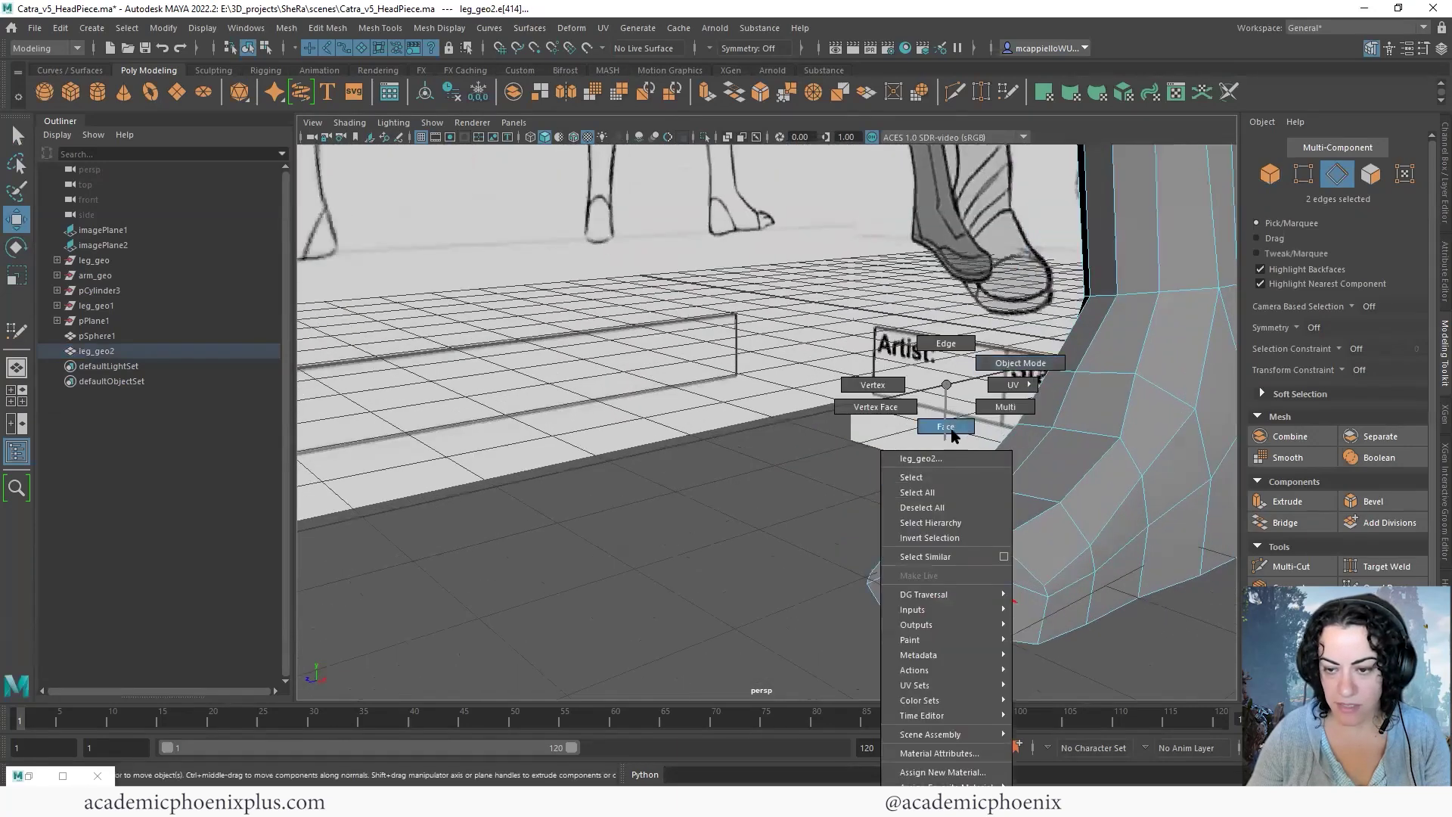
pyautogui.keyDown('alt'); pyautogui.moveTo(945, 439); pyautogui.dragTo(866, 488); pyautogui.keyUp('alt')
pyautogui.click(866, 488)
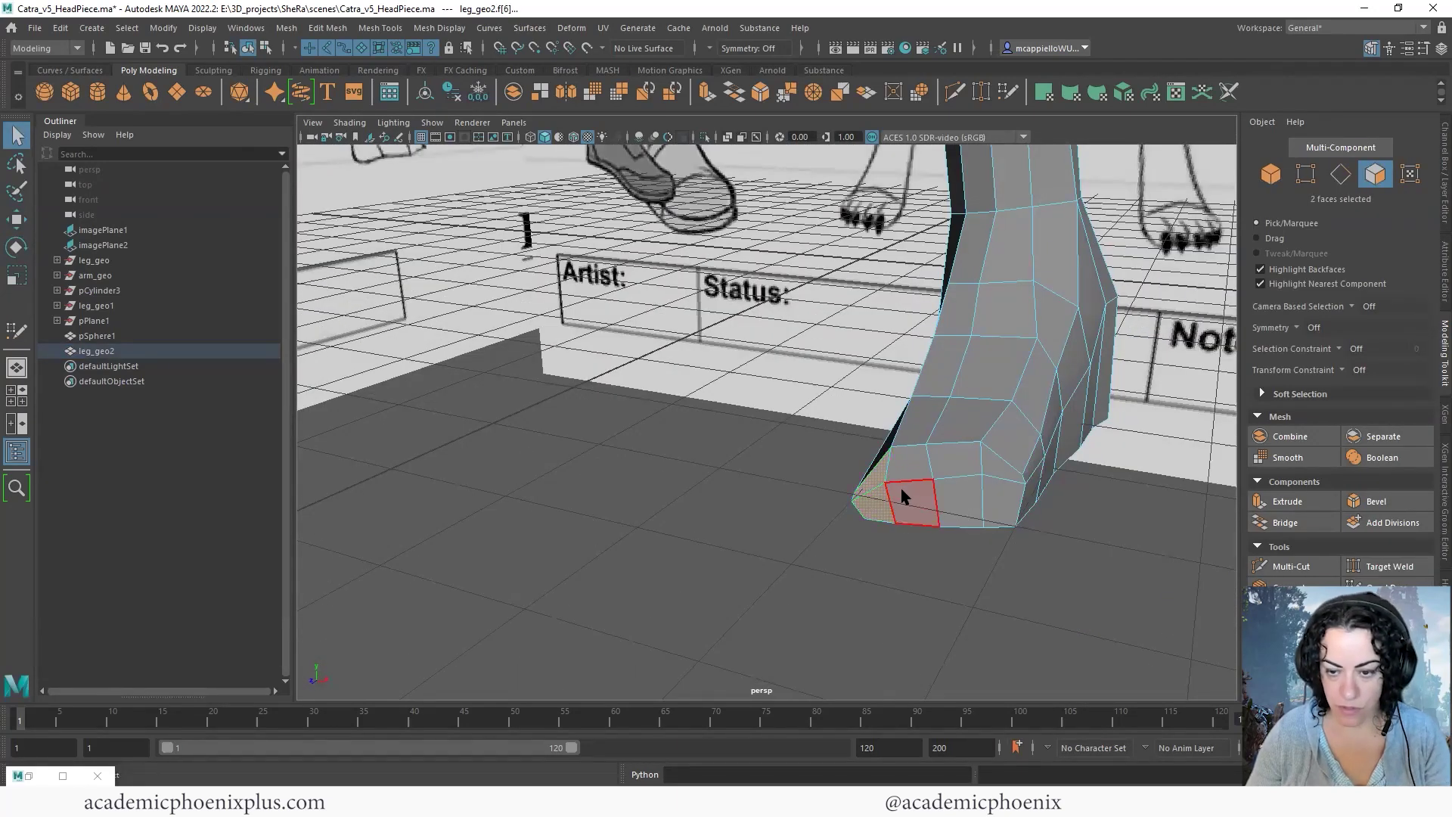
pyautogui.hotkey('ctrl', 'e')
pyautogui.press('w')
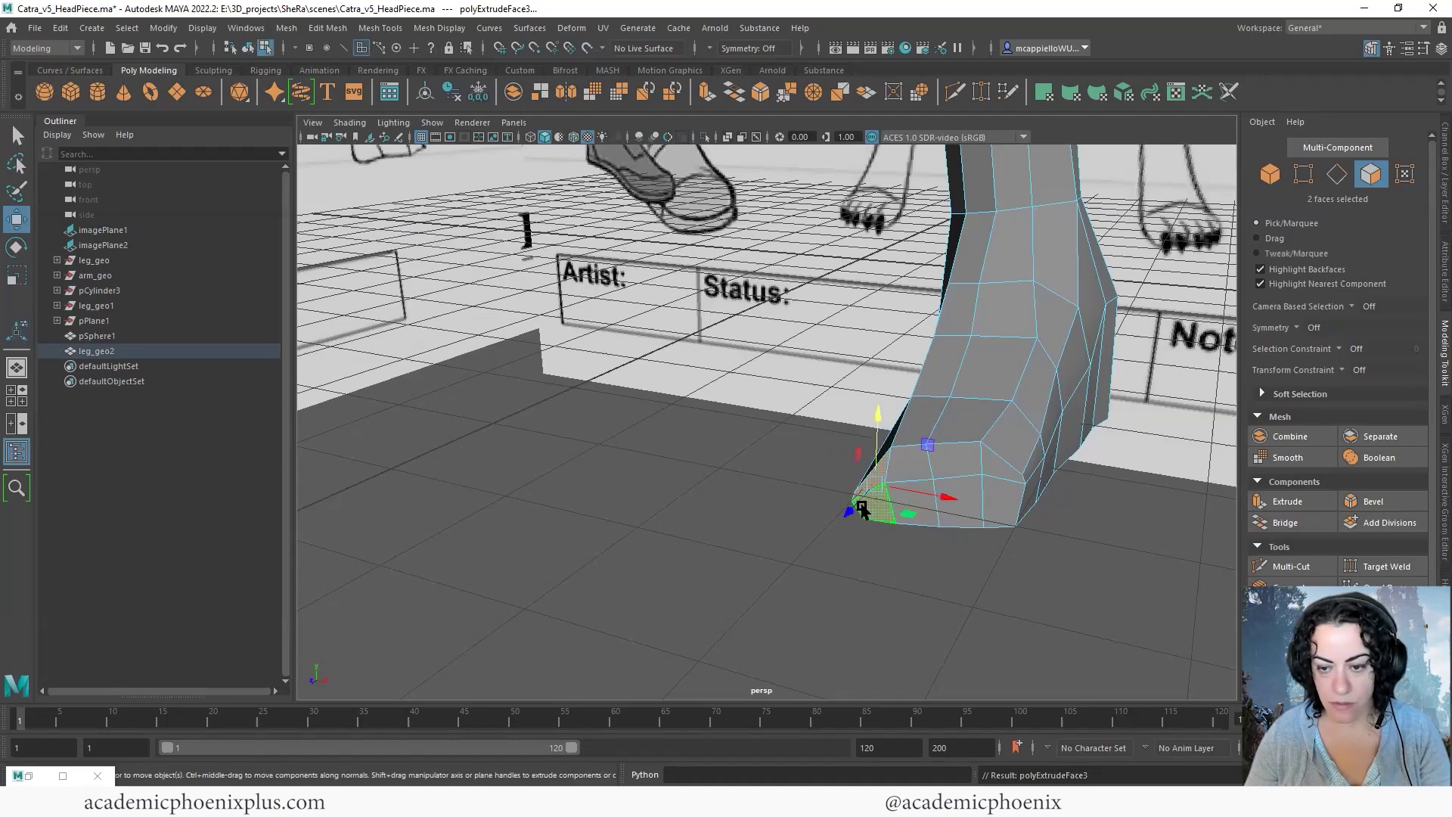
pyautogui.moveTo(862, 505); pyautogui.dragTo(1097, 390)
pyautogui.click(921, 93)
# Reposition the vertices where the big toe meets the top of the foot
pyautogui.keyDown('alt'); pyautogui.moveTo(1059, 522); pyautogui.dragTo(598, 505); pyautogui.keyUp('alt')
pyautogui.click(830, 522)
pyautogui.keyDown('alt'); pyautogui.moveTo(949, 583); pyautogui.dragTo(703, 493); pyautogui.keyUp('alt')
pyautogui.keyDown('alt'); pyautogui.moveTo(704, 493); pyautogui.dragTo(900, 563, button='middle'); pyautogui.keyUp('alt')
pyautogui.keyDown('alt'); pyautogui.moveTo(901, 564); pyautogui.dragTo(807, 457); pyautogui.keyUp('alt')
pyautogui.moveTo(807, 458); pyautogui.dragTo(725, 387, button='right')
pyautogui.rightClick(719, 459)
pyautogui.moveTo(723, 463); pyautogui.dragTo(655, 385, button='right')
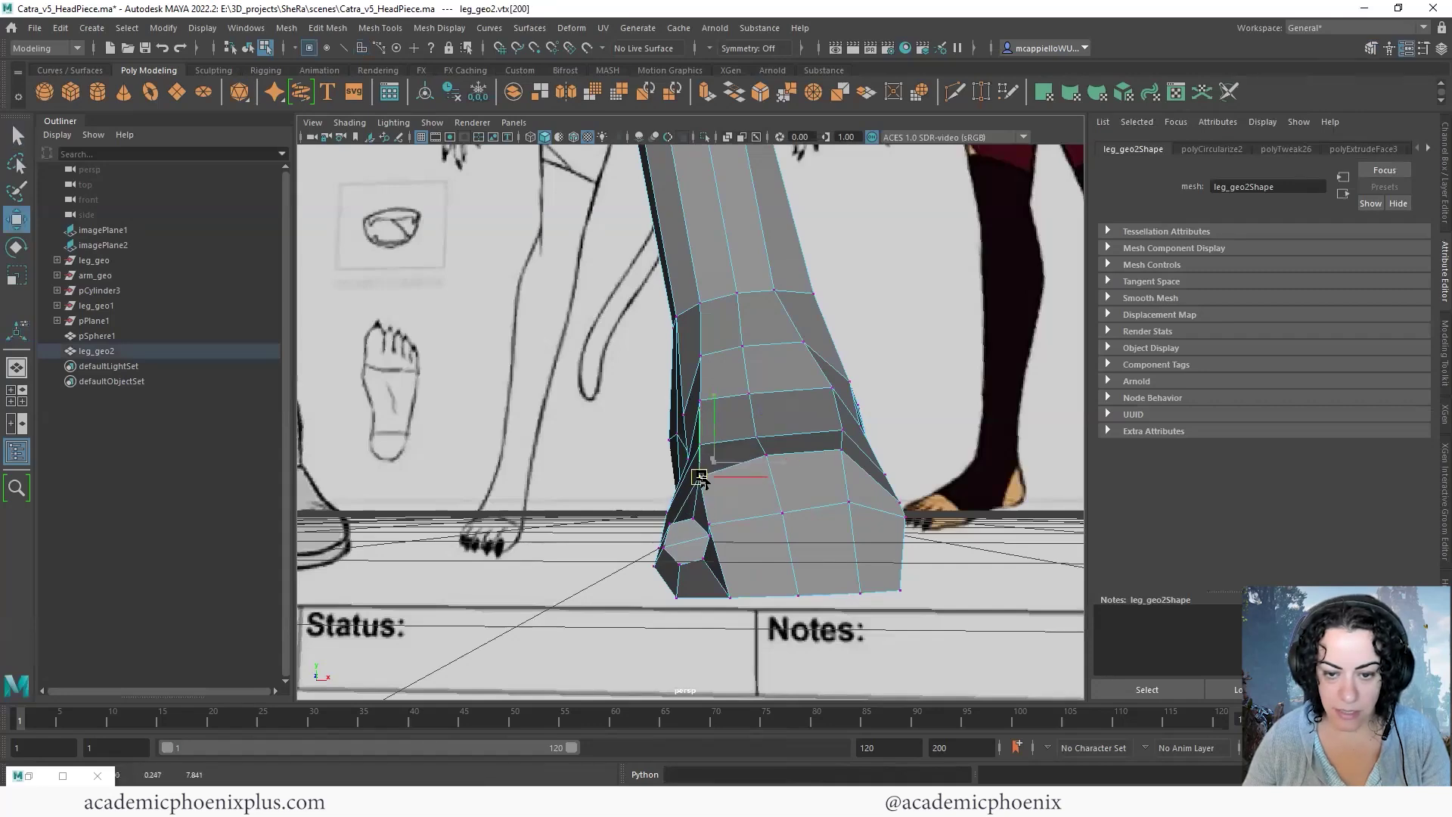
pyautogui.keyDown('alt'); pyautogui.moveTo(854, 507); pyautogui.dragTo(802, 522); pyautogui.keyUp('alt')
pyautogui.keyDown('alt'); pyautogui.moveTo(803, 523); pyautogui.dragTo(811, 529); pyautogui.keyUp('alt')
# Select the end faces of the big toe and adjust their scale, rotation and position
pyautogui.moveTo(696, 536); pyautogui.dragTo(701, 426, button='right')
pyautogui.keyDown('alt'); pyautogui.moveTo(784, 489); pyautogui.dragTo(680, 505, button='right'); pyautogui.keyUp('alt')
pyautogui.click(683, 509)
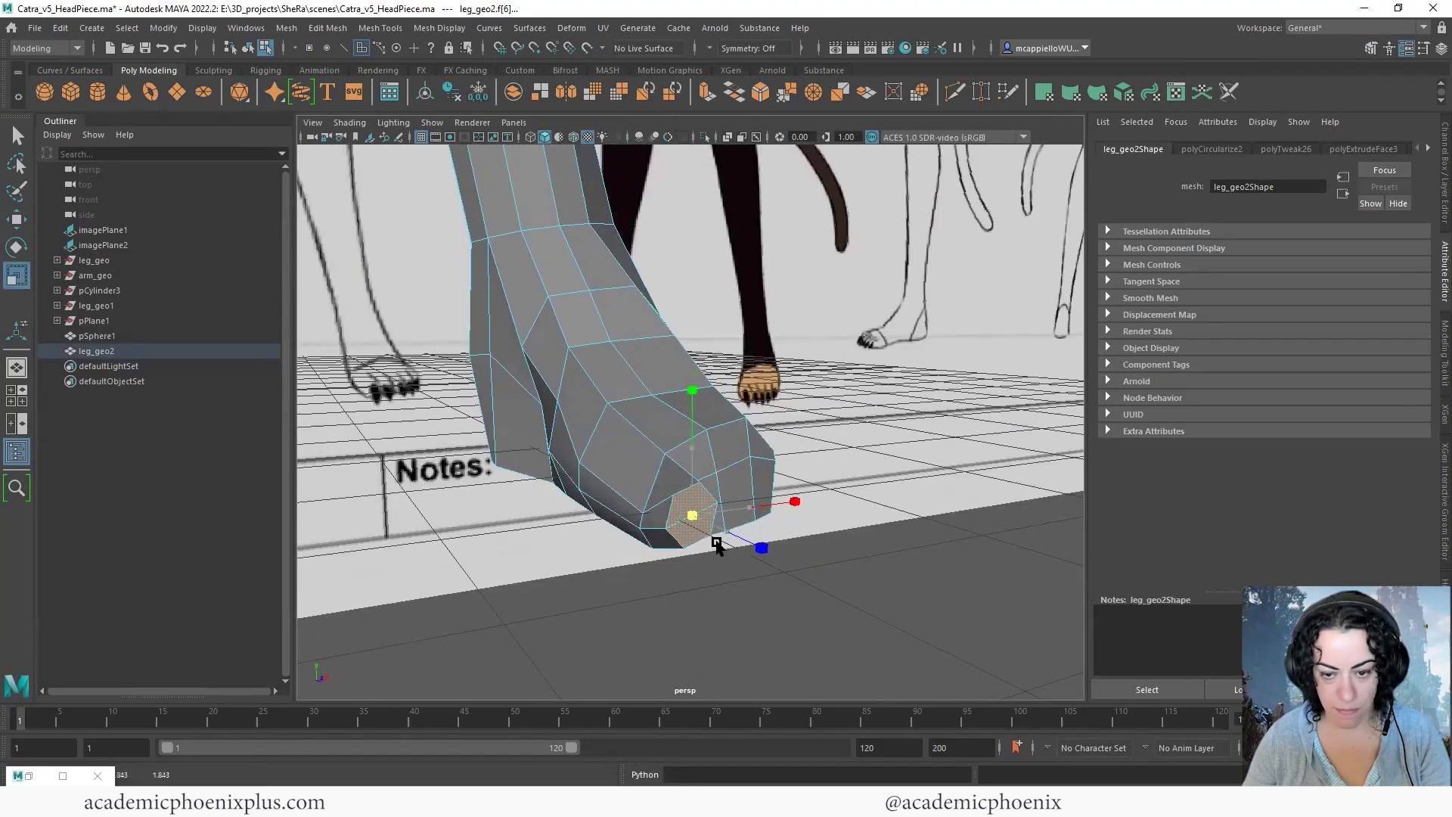
pyautogui.keyDown('alt'); pyautogui.moveTo(717, 543); pyautogui.dragTo(693, 515); pyautogui.keyUp('alt')
pyautogui.press('w')
pyautogui.press('e')
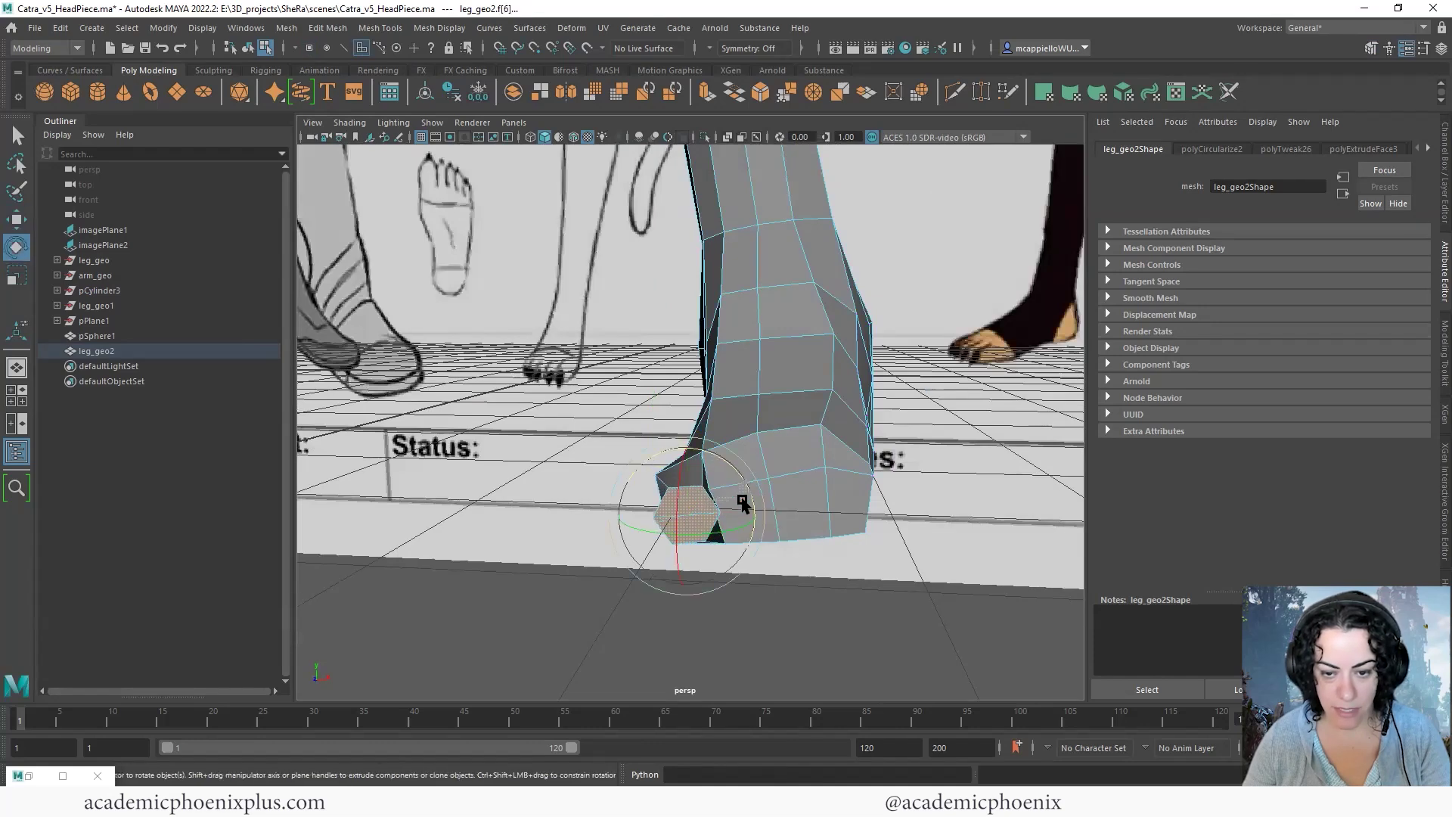
pyautogui.press('w')
pyautogui.keyDown('alt'); pyautogui.moveTo(781, 513); pyautogui.dragTo(691, 603); pyautogui.keyUp('alt')
# Extrude the big toe's end faces again, scaling them down and repositioning them to taper the tip
pyautogui.hotkey('ctrl', 'e')
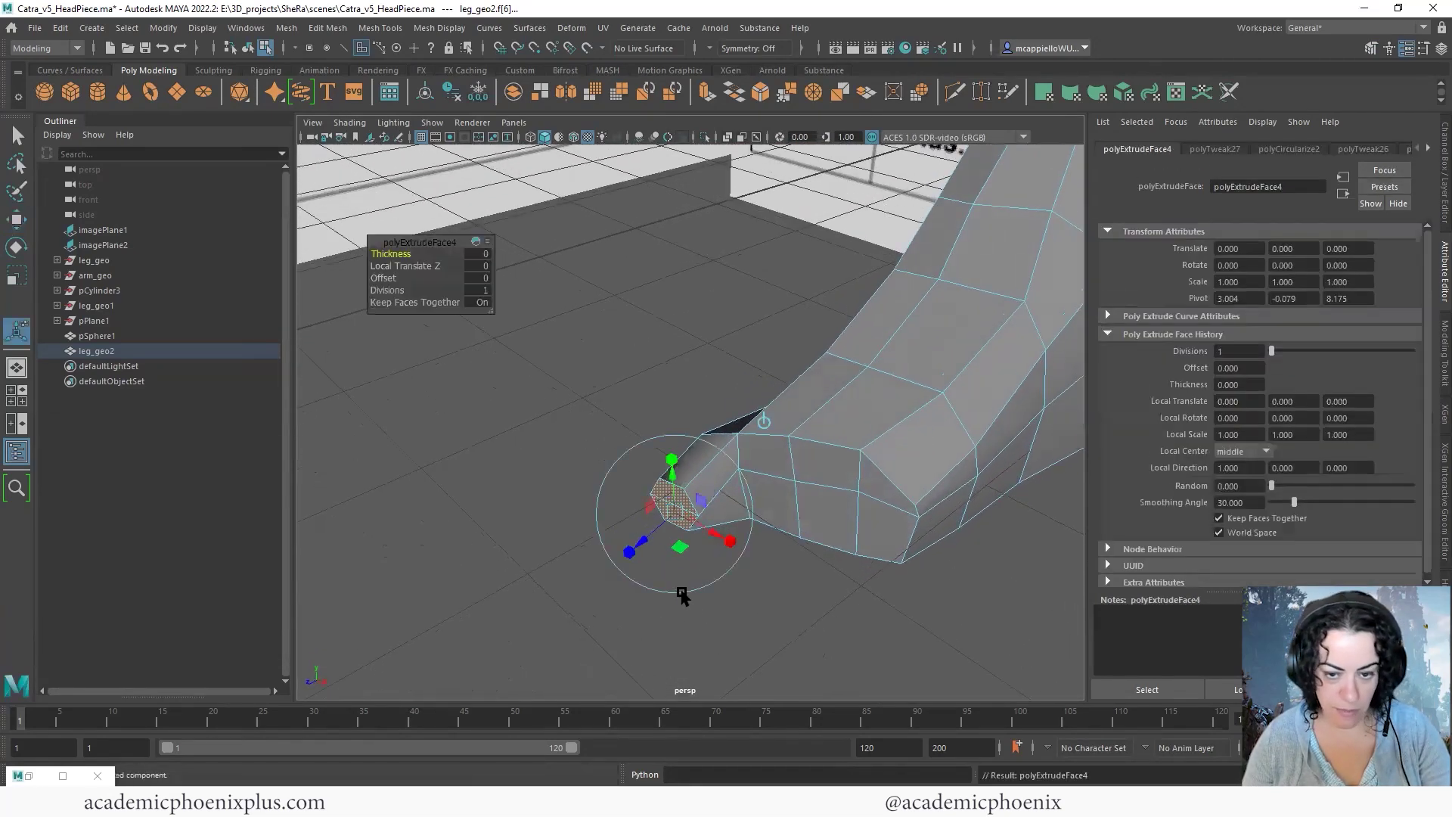
pyautogui.press('w')
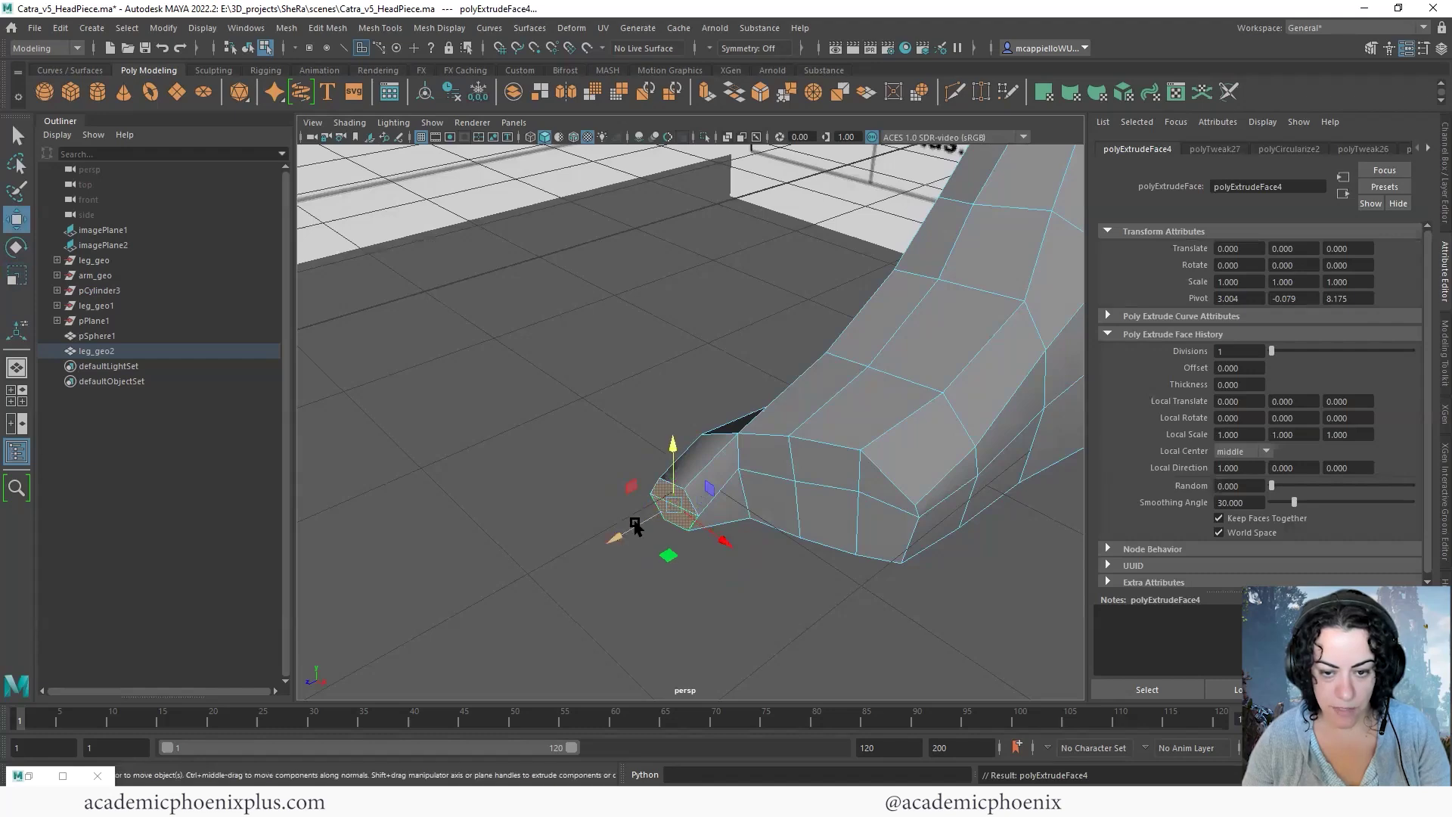
pyautogui.press('r')
pyautogui.moveTo(661, 512); pyautogui.dragTo(666, 473)
pyautogui.press('w')
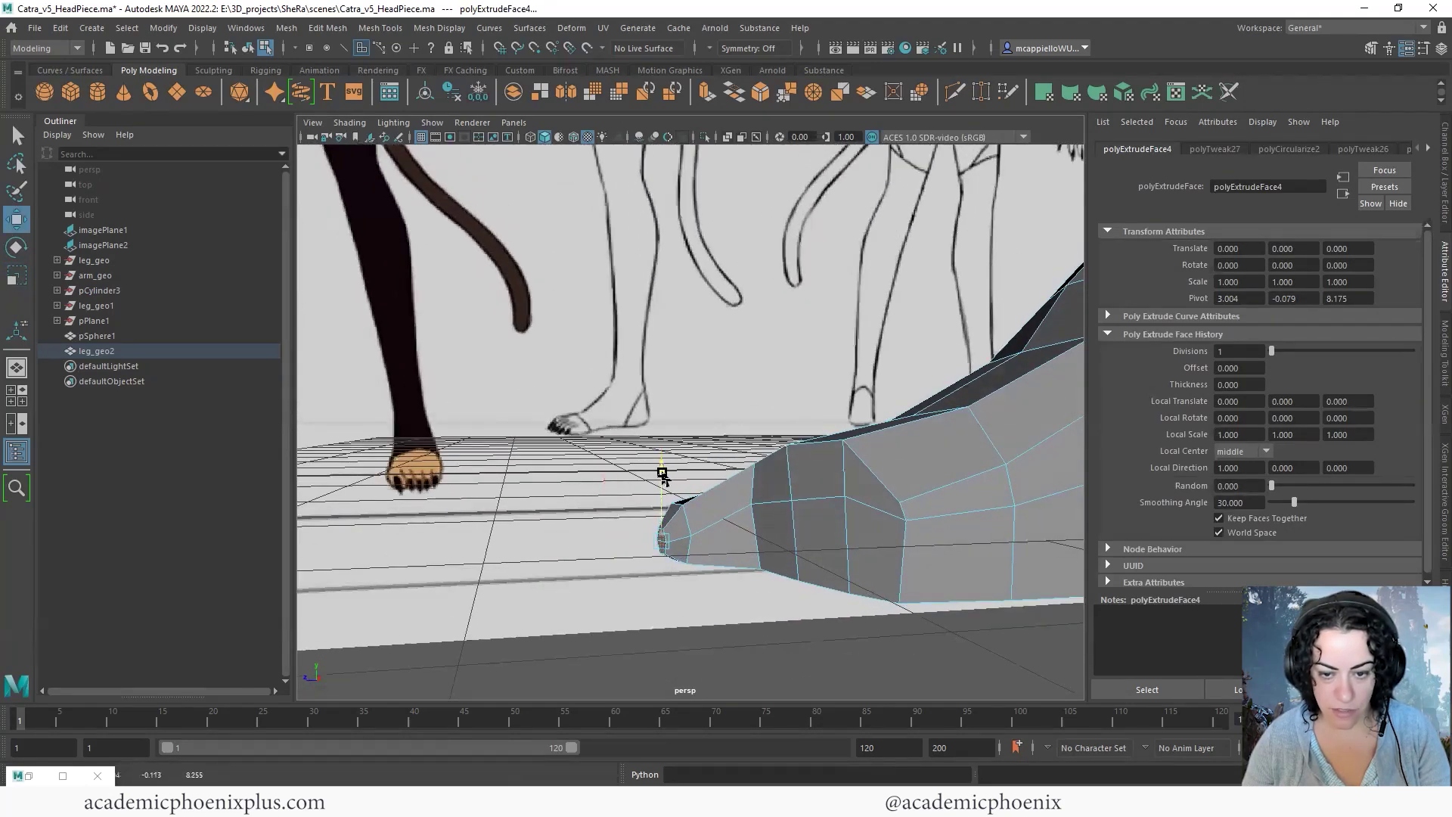
# Preview the big toe smoothed in object mode, examine its shape, and return to the unsmoothed mesh
pyautogui.press('3')
pyautogui.moveTo(776, 384); pyautogui.dragTo(776, 506, button='right')
pyautogui.moveTo(860, 369); pyautogui.dragTo(861, 366, button='right')
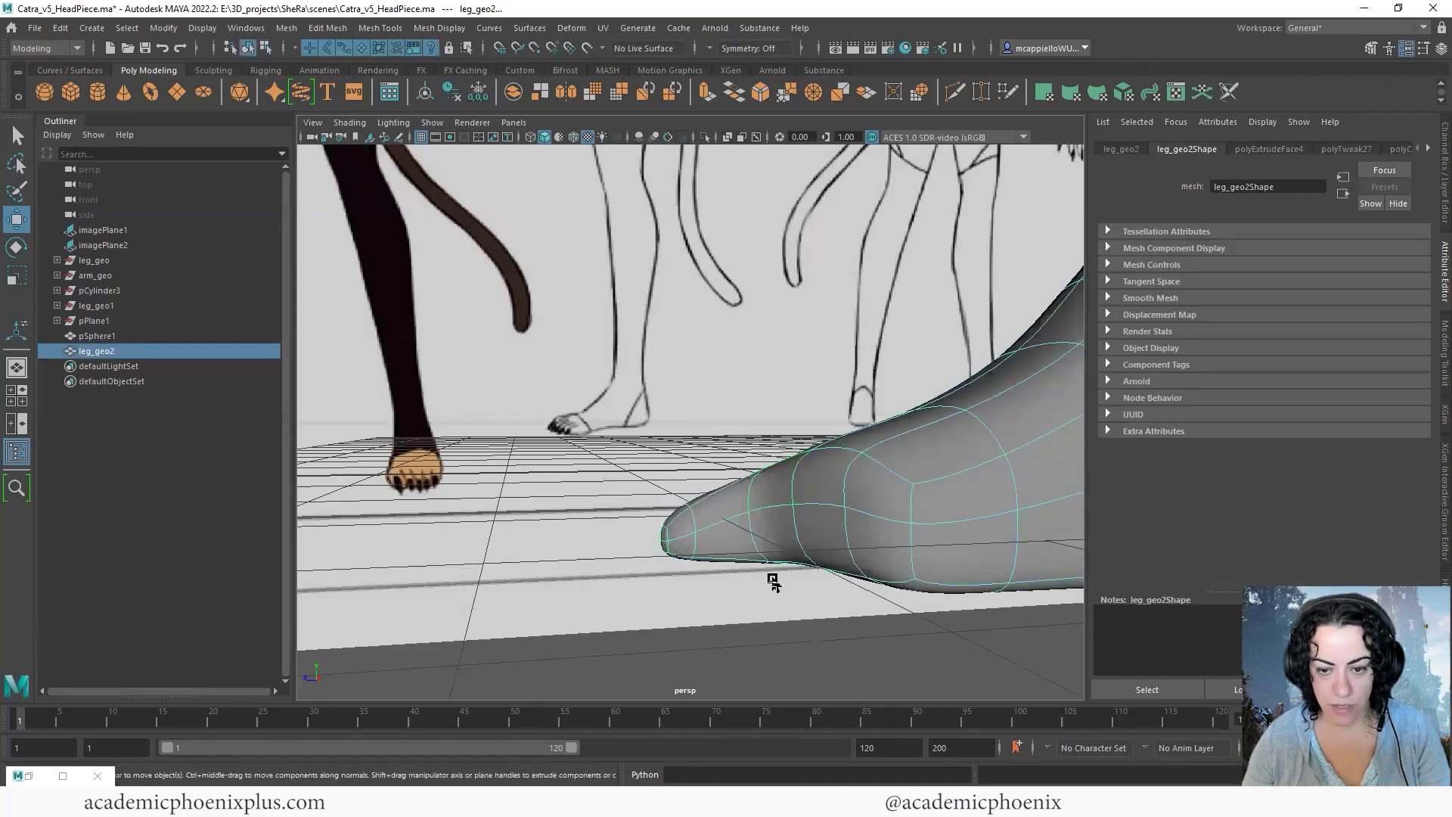
pyautogui.click(774, 583)
pyautogui.keyDown('alt'); pyautogui.moveTo(696, 586); pyautogui.dragTo(794, 590); pyautogui.keyUp('alt')
pyautogui.click(862, 499)
pyautogui.press('1')
# Extrude the two front faces beside the big toe into a second toe and circularize its end
pyautogui.keyDown('alt'); pyautogui.moveTo(869, 500); pyautogui.dragTo(1003, 513); pyautogui.keyUp('alt')
pyautogui.keyDown('alt'); pyautogui.moveTo(859, 488); pyautogui.dragTo(752, 450, button='right'); pyautogui.keyUp('alt')
pyautogui.keyDown('alt'); pyautogui.moveTo(825, 499); pyautogui.dragTo(794, 506); pyautogui.keyUp('alt')
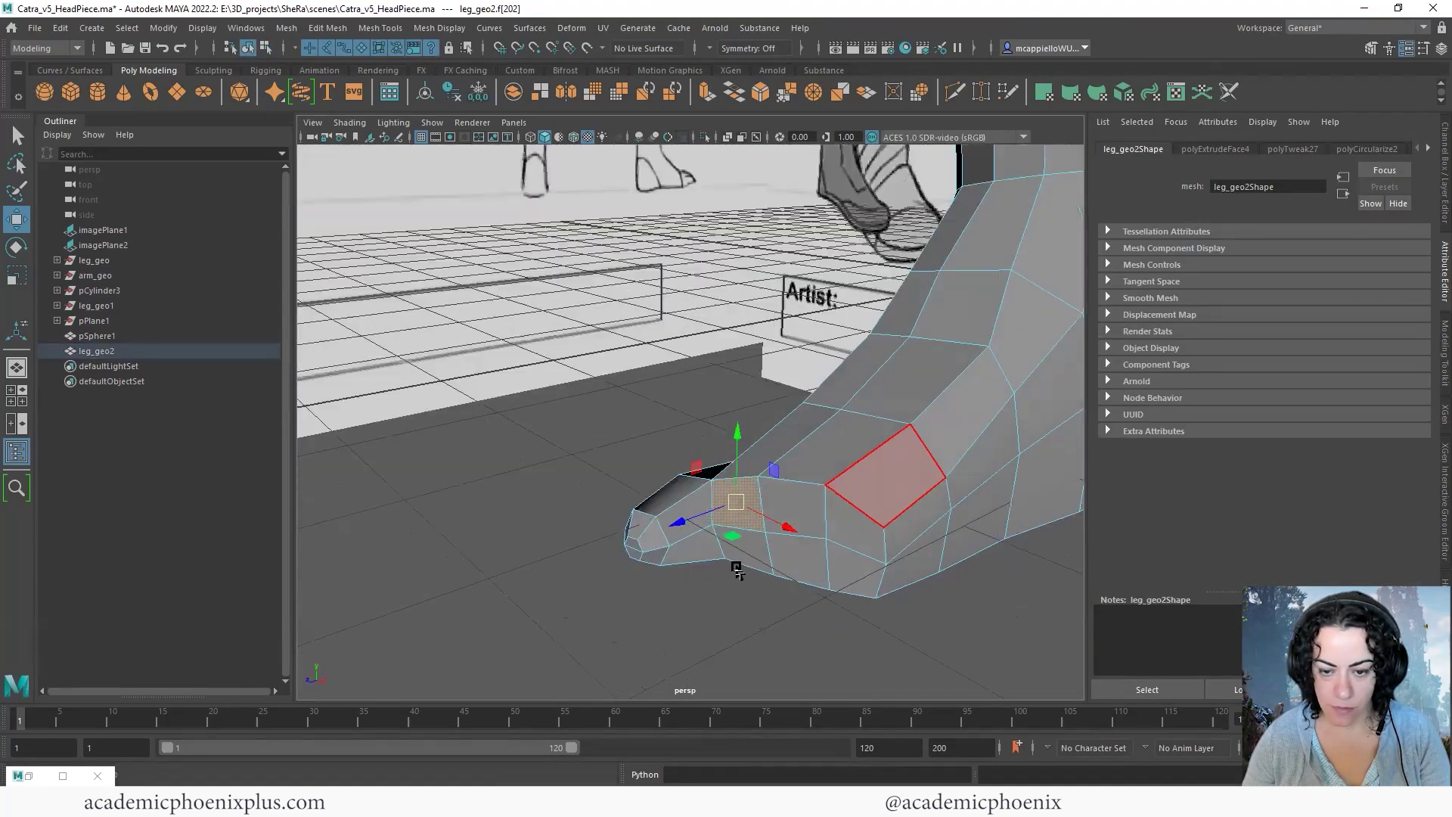
pyautogui.keyDown('alt'); pyautogui.moveTo(736, 568); pyautogui.dragTo(726, 586); pyautogui.keyUp('alt')
pyautogui.keyDown('shift'); pyautogui.click(761, 555); pyautogui.keyUp('shift')
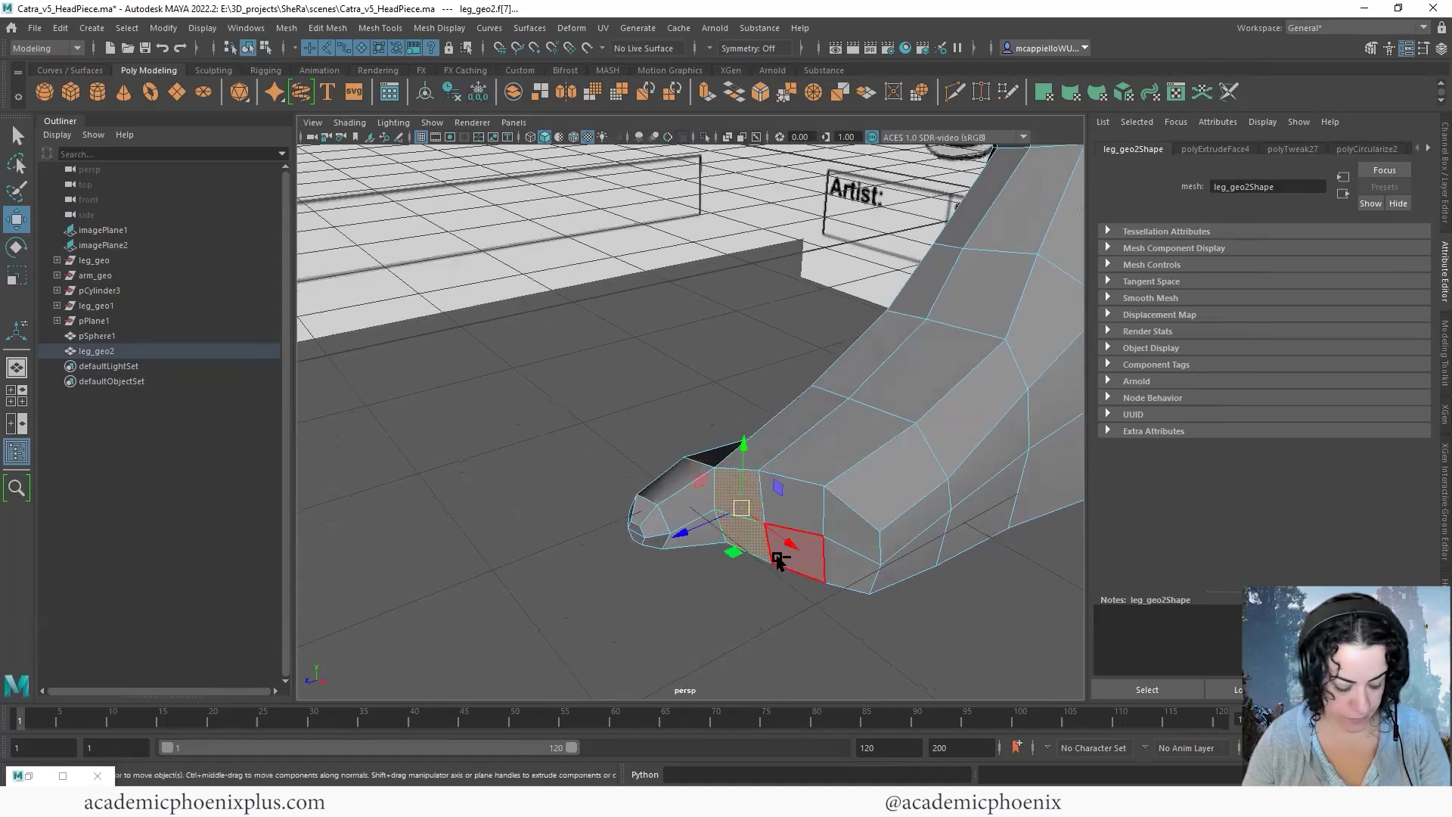
pyautogui.hotkey('ctrl', 'e')
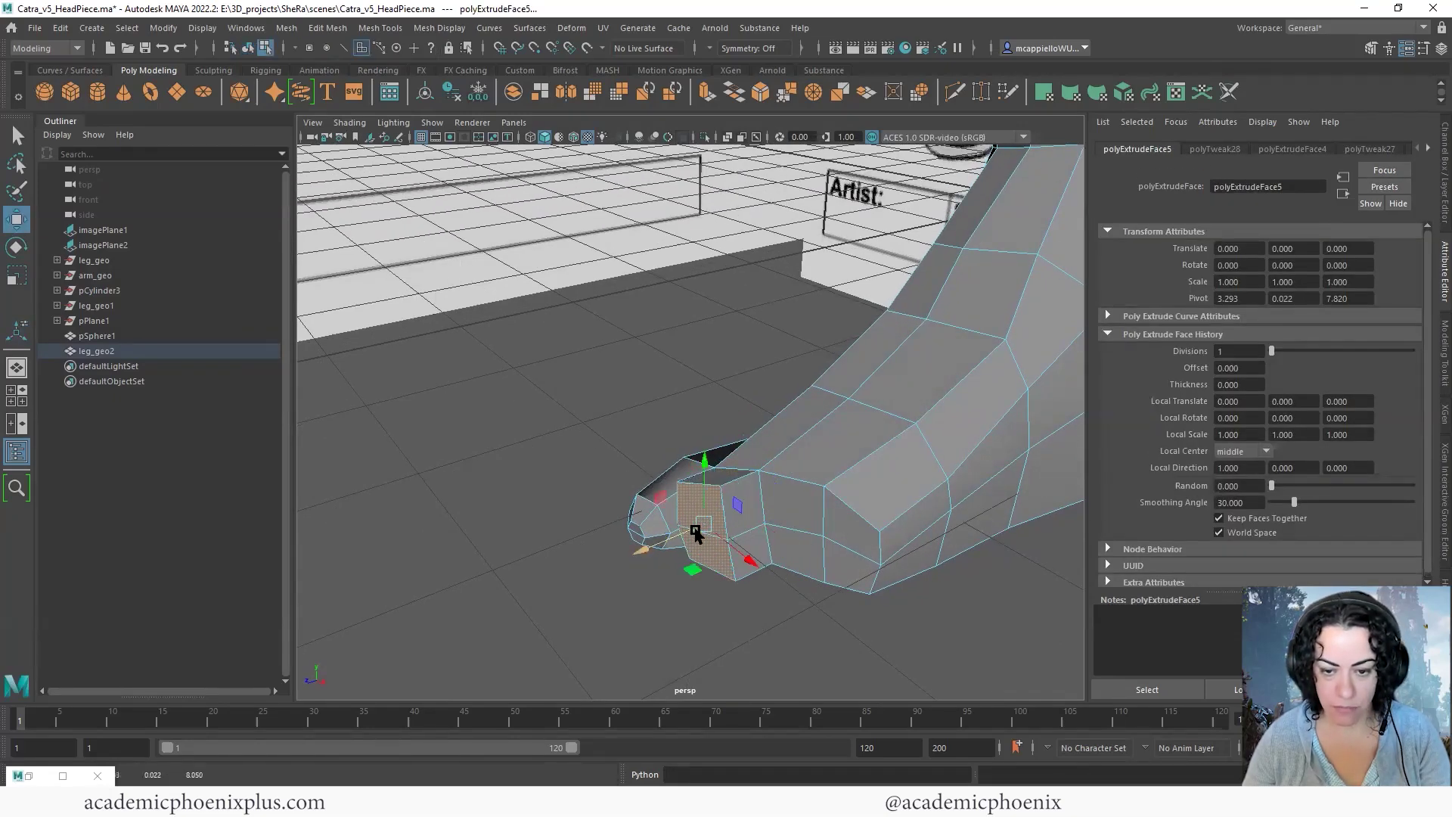
pyautogui.press('r')
pyautogui.press('g')
pyautogui.keyDown('alt'); pyautogui.moveTo(764, 529); pyautogui.dragTo(919, 499); pyautogui.keyUp('alt')
# Scale and reposition the circular end of the second toe
pyautogui.keyDown('alt'); pyautogui.moveTo(739, 552); pyautogui.dragTo(707, 550, button='right'); pyautogui.keyUp('alt')
pyautogui.press('r')
pyautogui.keyDown('alt'); pyautogui.moveTo(675, 548); pyautogui.dragTo(717, 543); pyautogui.keyUp('alt')
pyautogui.press('w')
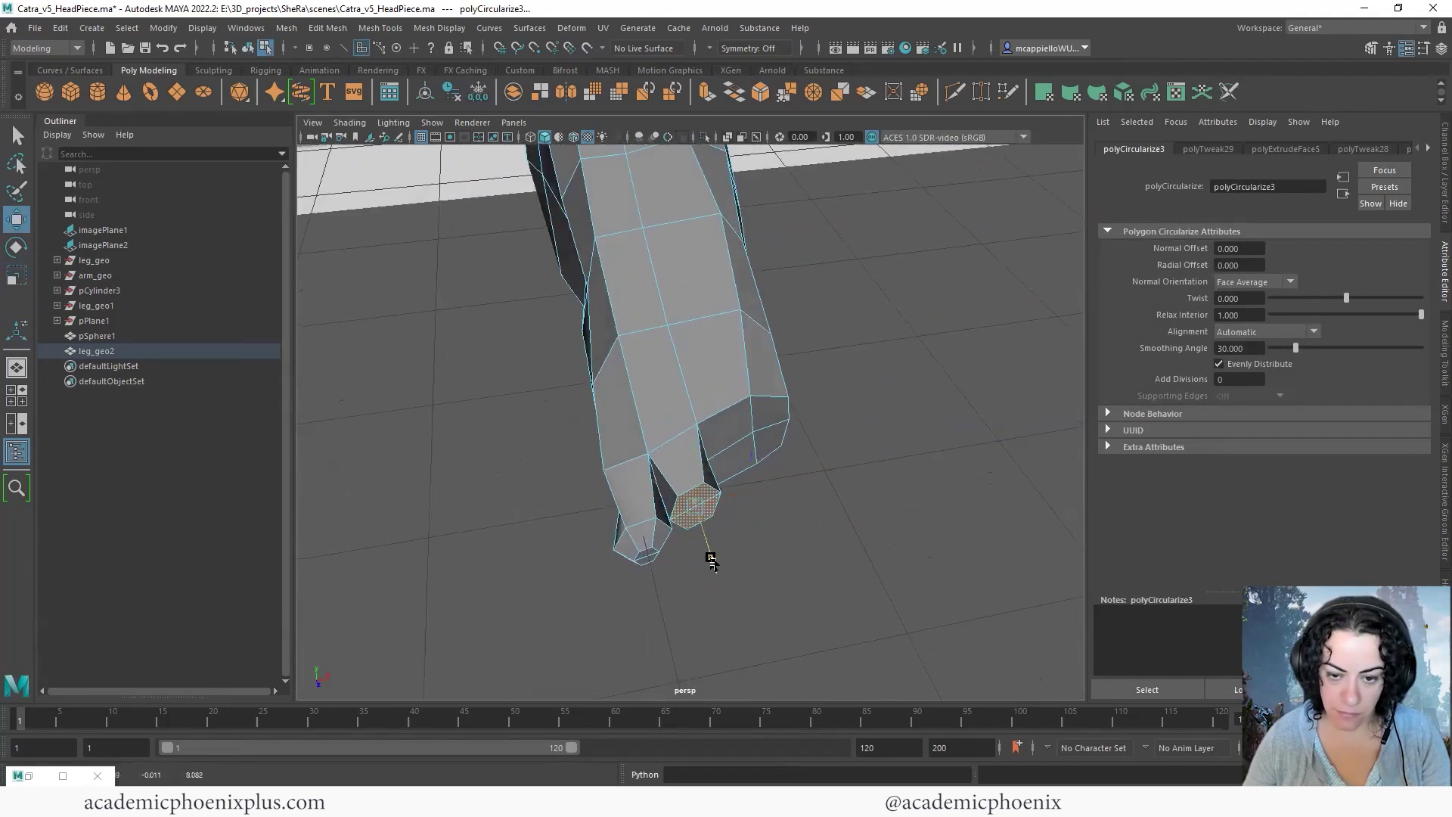
pyautogui.press('r')
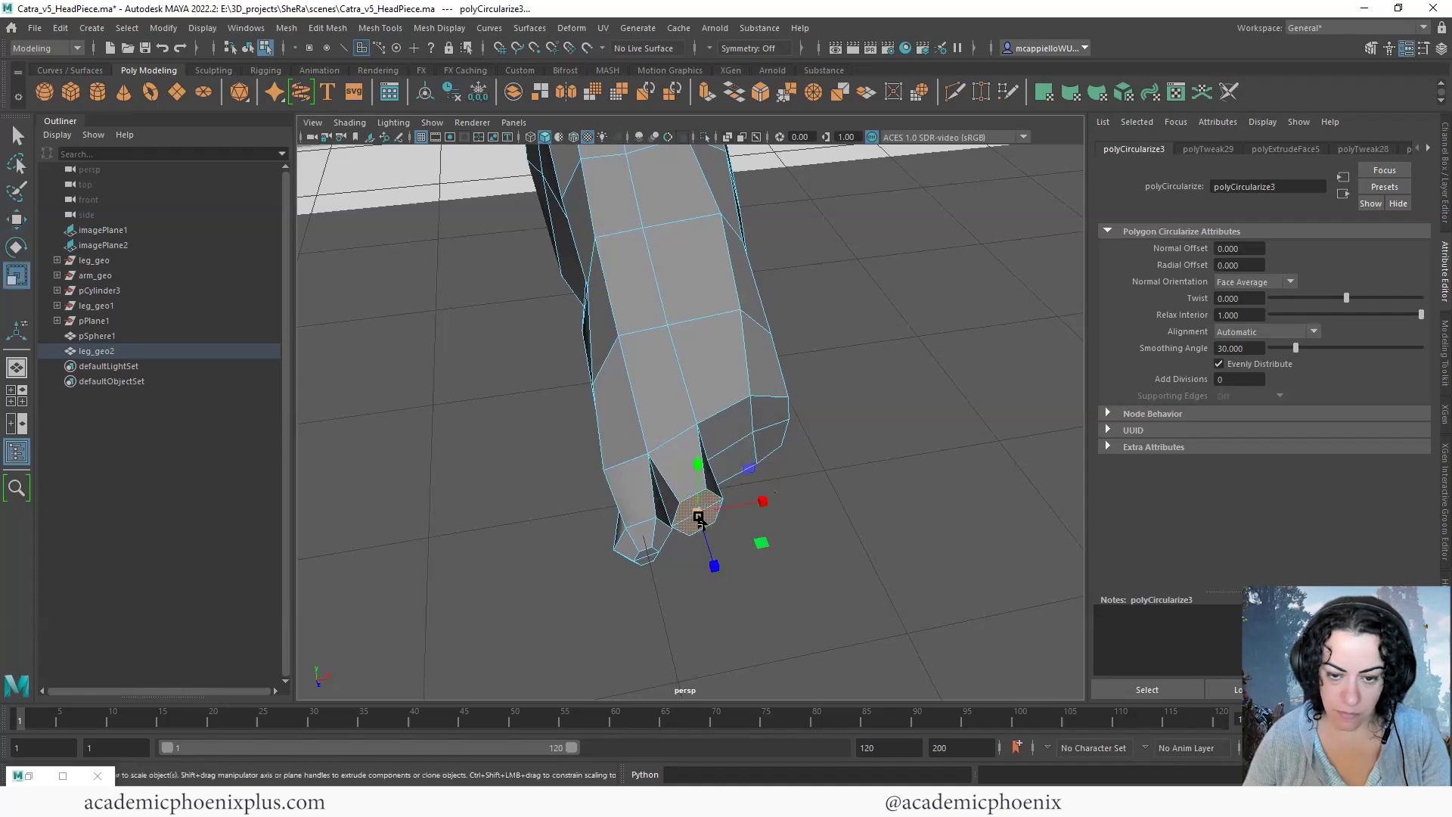
pyautogui.keyDown('alt'); pyautogui.moveTo(696, 516); pyautogui.dragTo(753, 565); pyautogui.keyUp('alt')
# Extrude the second toe's end forward again and scale it down into a tapered tip
pyautogui.hotkey('ctrl', 'e')
pyautogui.press('w')
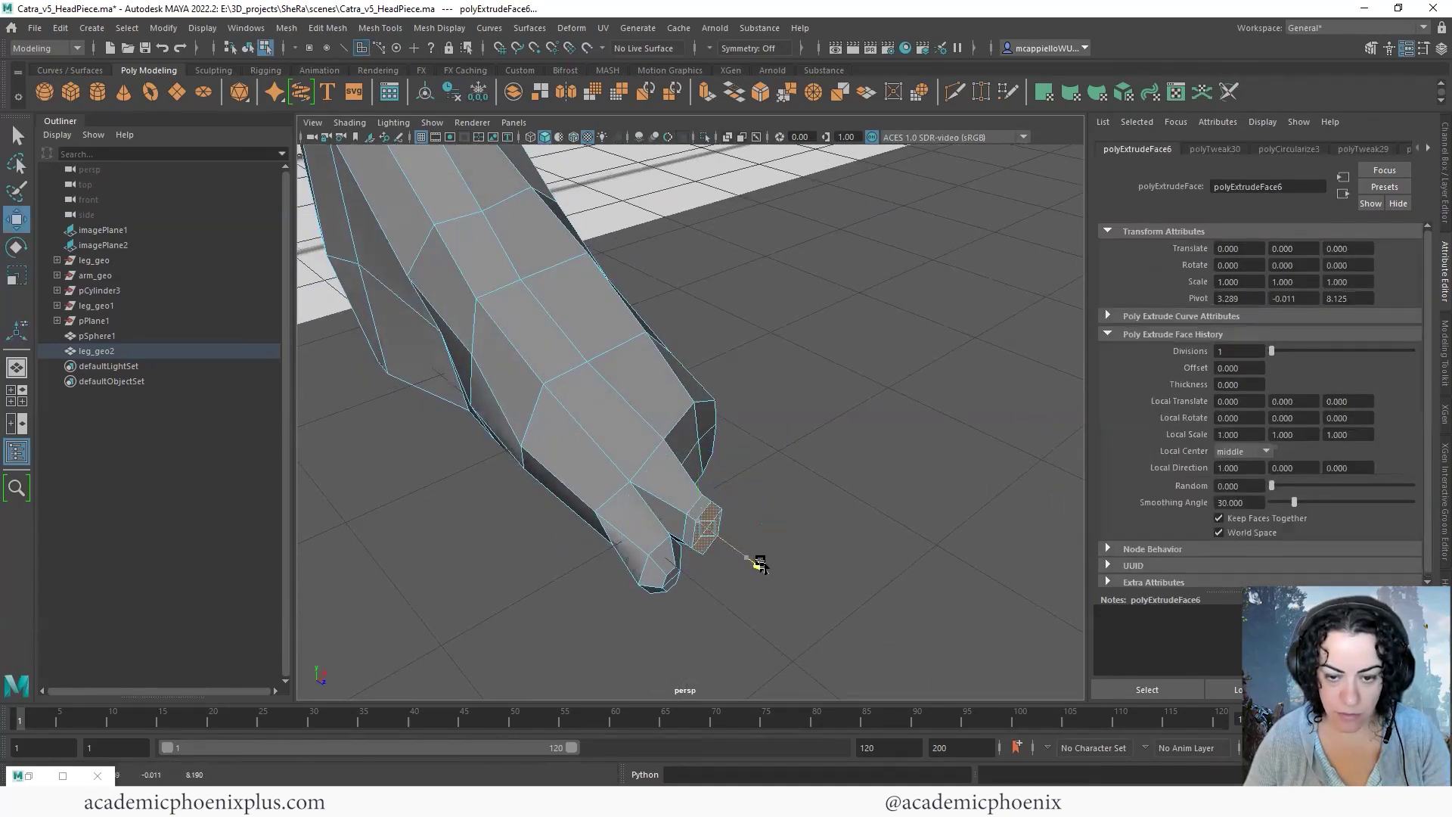
pyautogui.press('r')
pyautogui.moveTo(692, 541); pyautogui.dragTo(697, 541)
pyautogui.scroll(5, 983, 565)
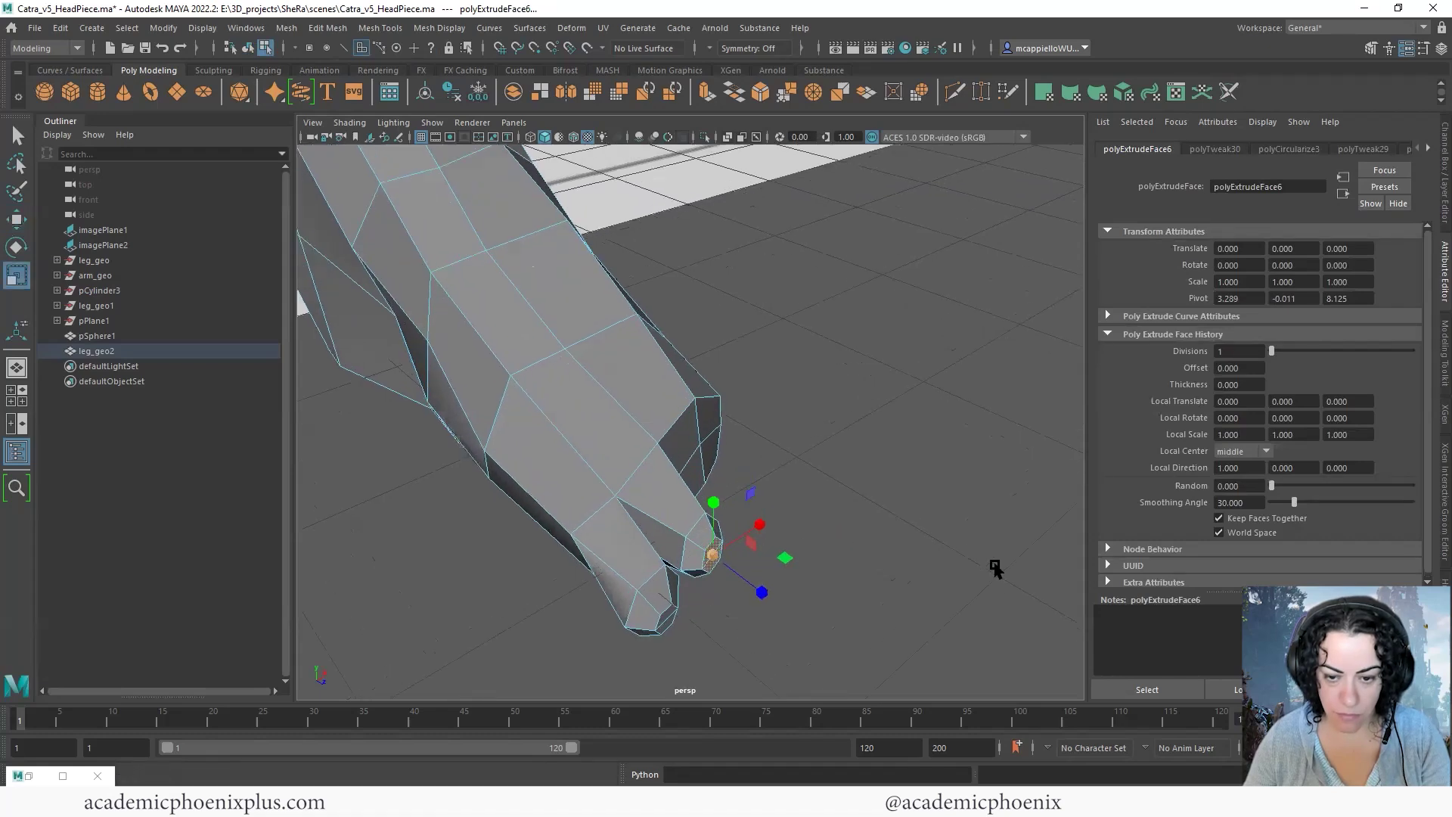
# Reposition an edge at the tip of the big toe to refine its shape
pyautogui.keyDown('alt'); pyautogui.moveTo(849, 461); pyautogui.dragTo(872, 376, button='middle'); pyautogui.keyUp('alt')
pyautogui.moveTo(664, 560); pyautogui.dragTo(663, 363, button='right')
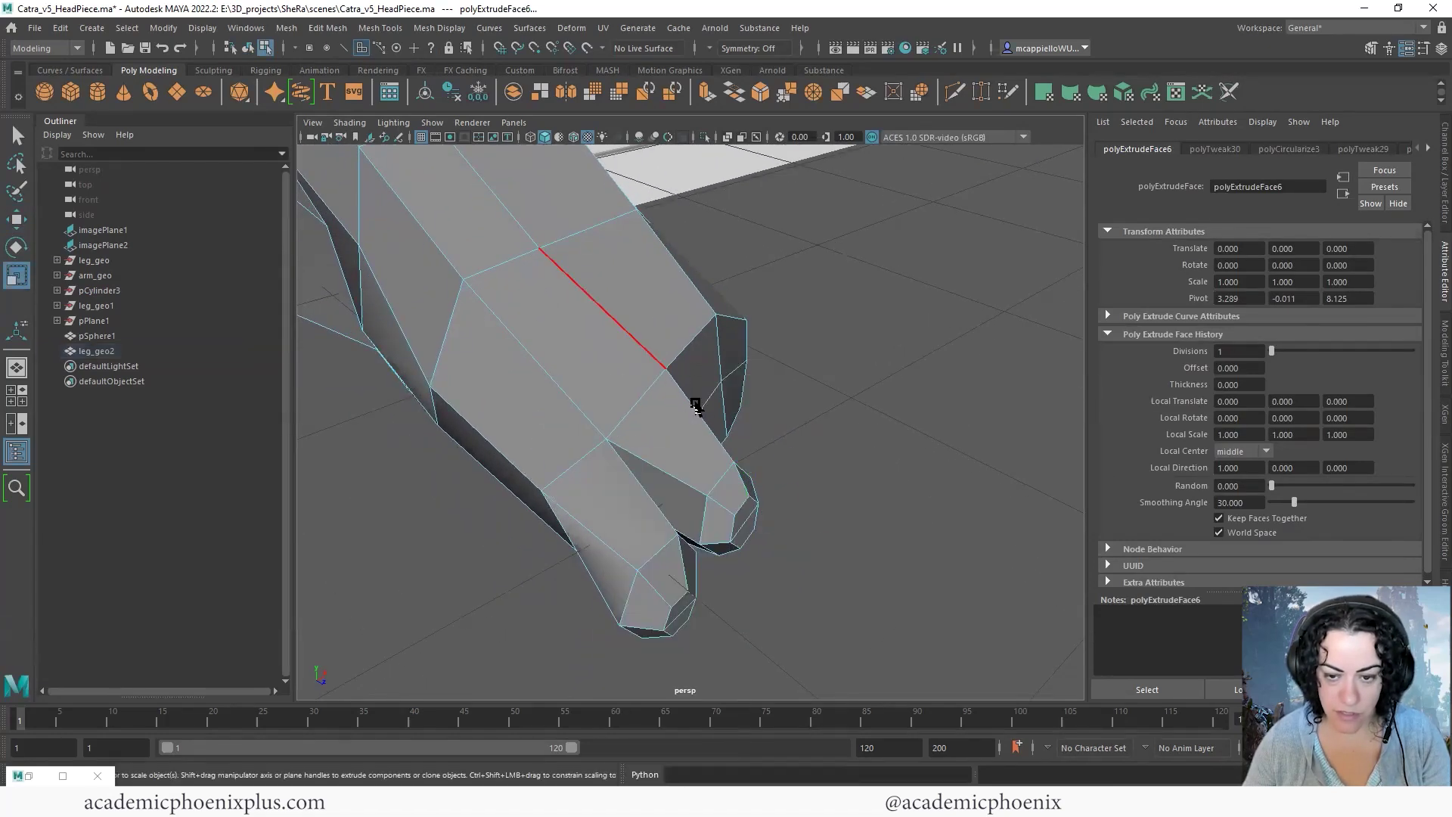
pyautogui.click(680, 618)
pyautogui.press('w')
pyautogui.moveTo(715, 641); pyautogui.dragTo(727, 652)
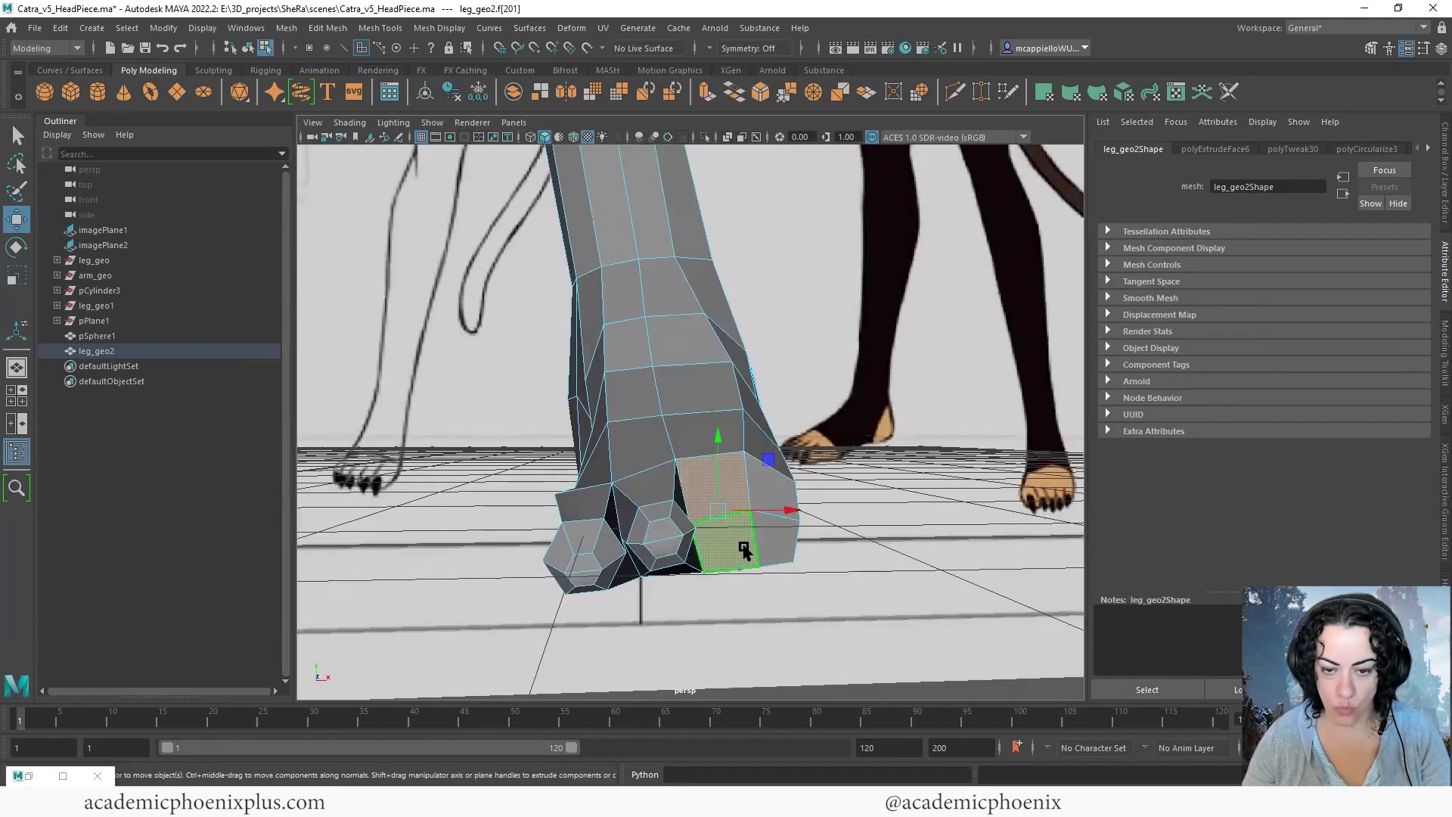
# Reduce the height of the two front faces beside the second toe and move them down
pyautogui.press('r')
pyautogui.press('w')
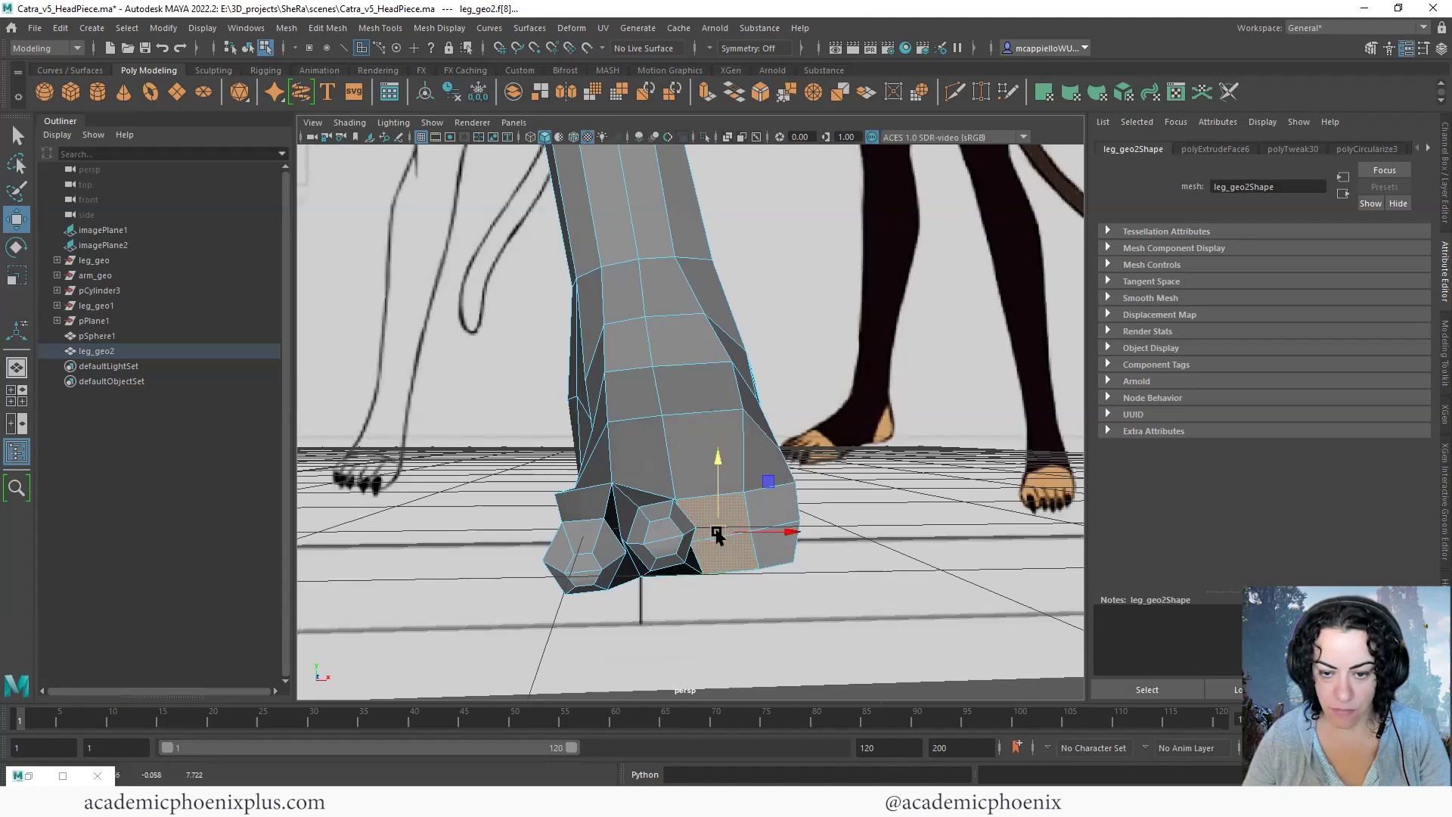
pyautogui.keyDown('alt'); pyautogui.moveTo(820, 548); pyautogui.dragTo(742, 552); pyautogui.keyUp('alt')
# Extrude the two lowered faces forward into a third toe and circularize its end
pyautogui.hotkey('ctrl', 'e')
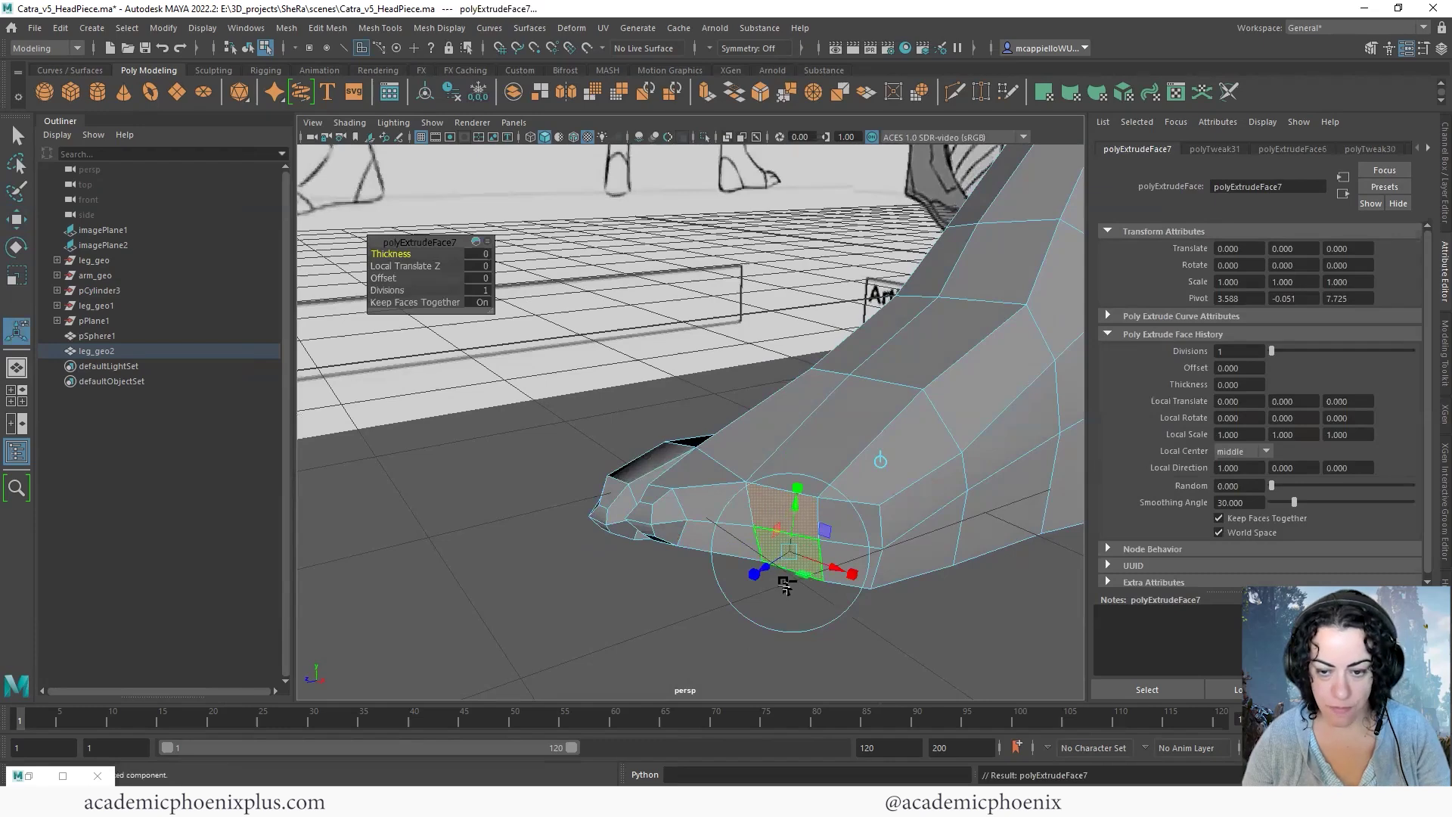
pyautogui.press('w')
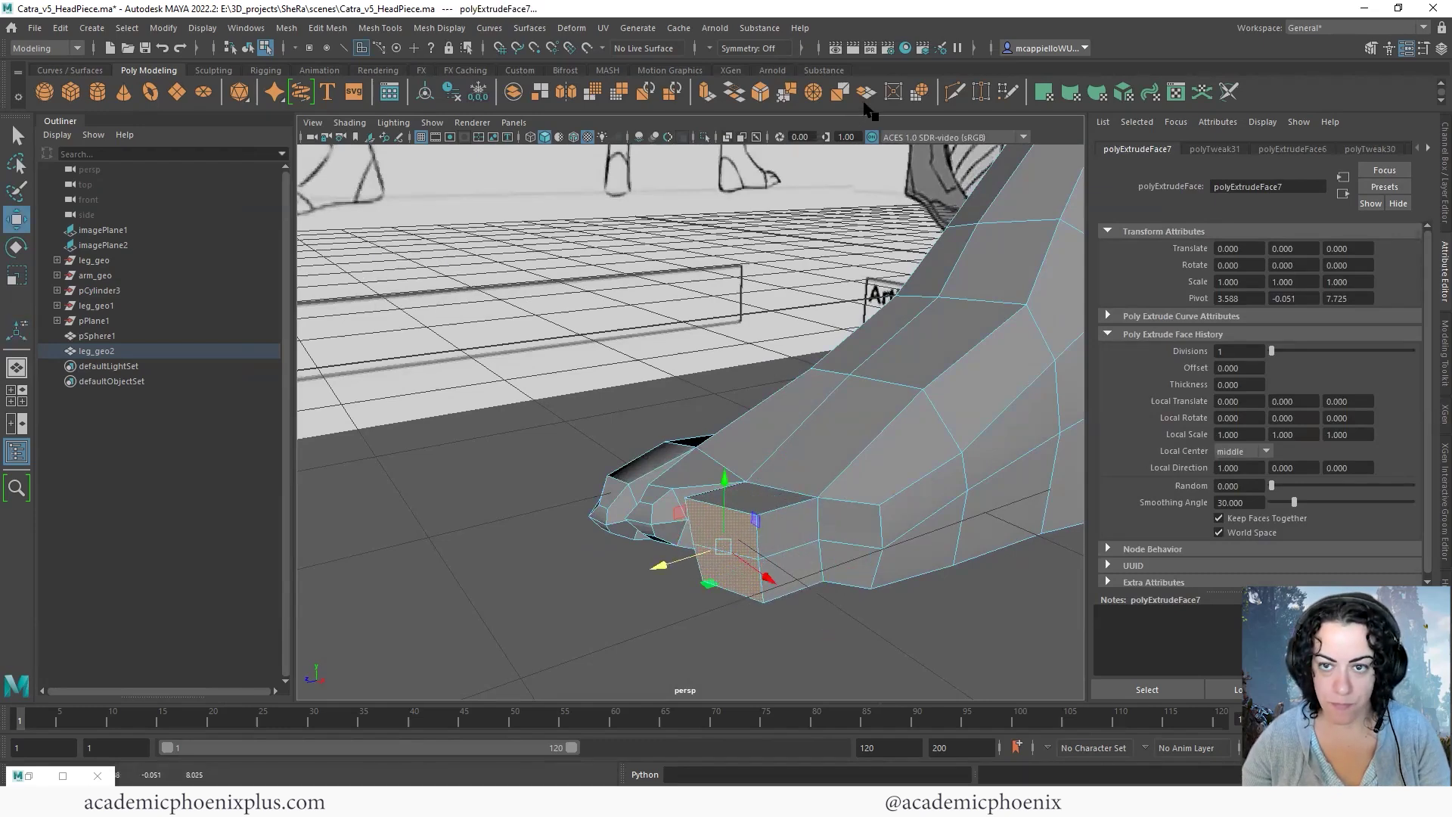
pyautogui.click(920, 92)
pyautogui.keyDown('alt'); pyautogui.moveTo(764, 522); pyautogui.dragTo(657, 534); pyautogui.keyUp('alt')
# Scale and position the third toe's round end, then extrude it about 0.065 further and scale the tip
pyautogui.press('r')
pyautogui.press('w')
pyautogui.press('r')
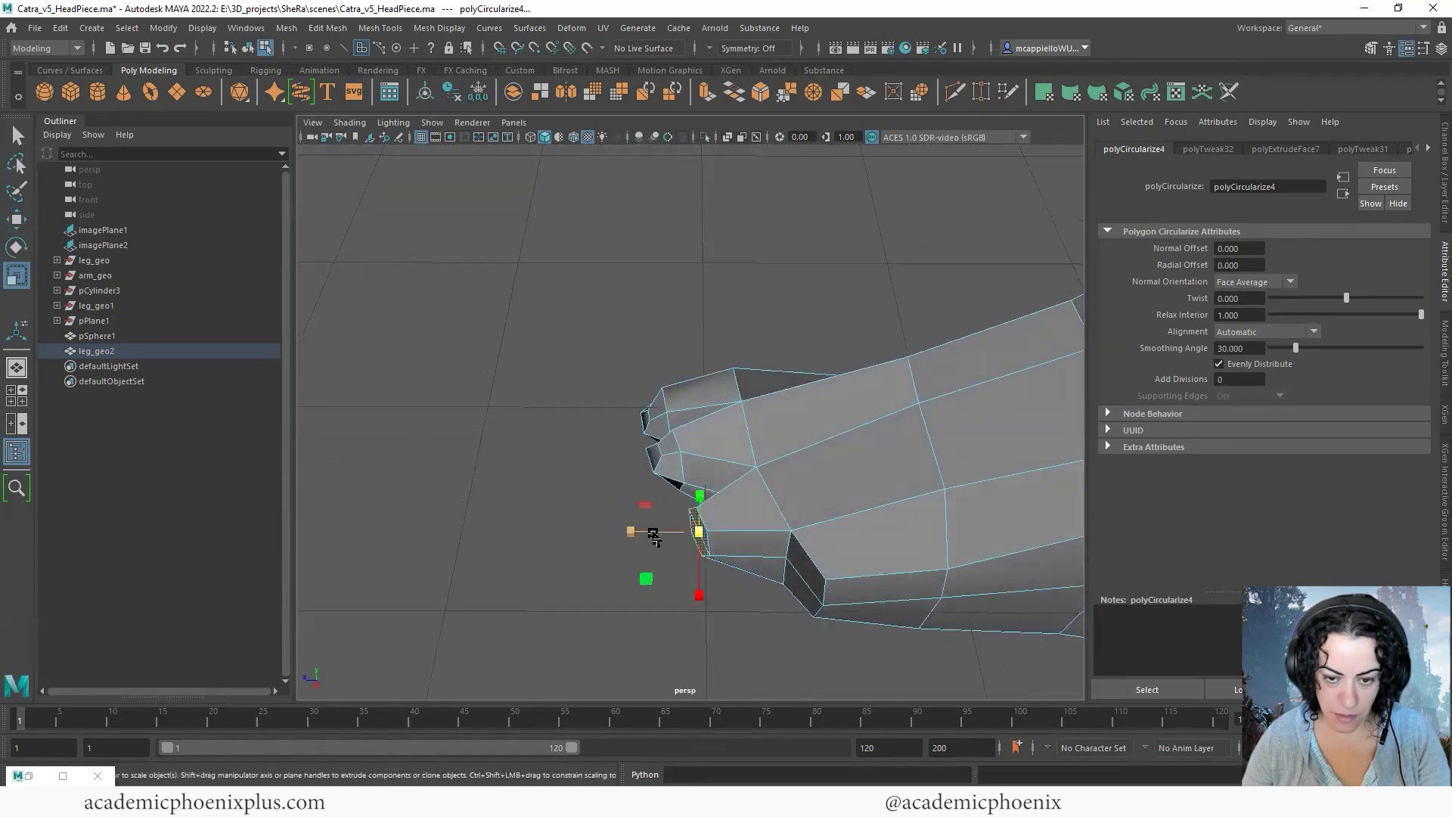
pyautogui.hotkey('ctrl', 'e')
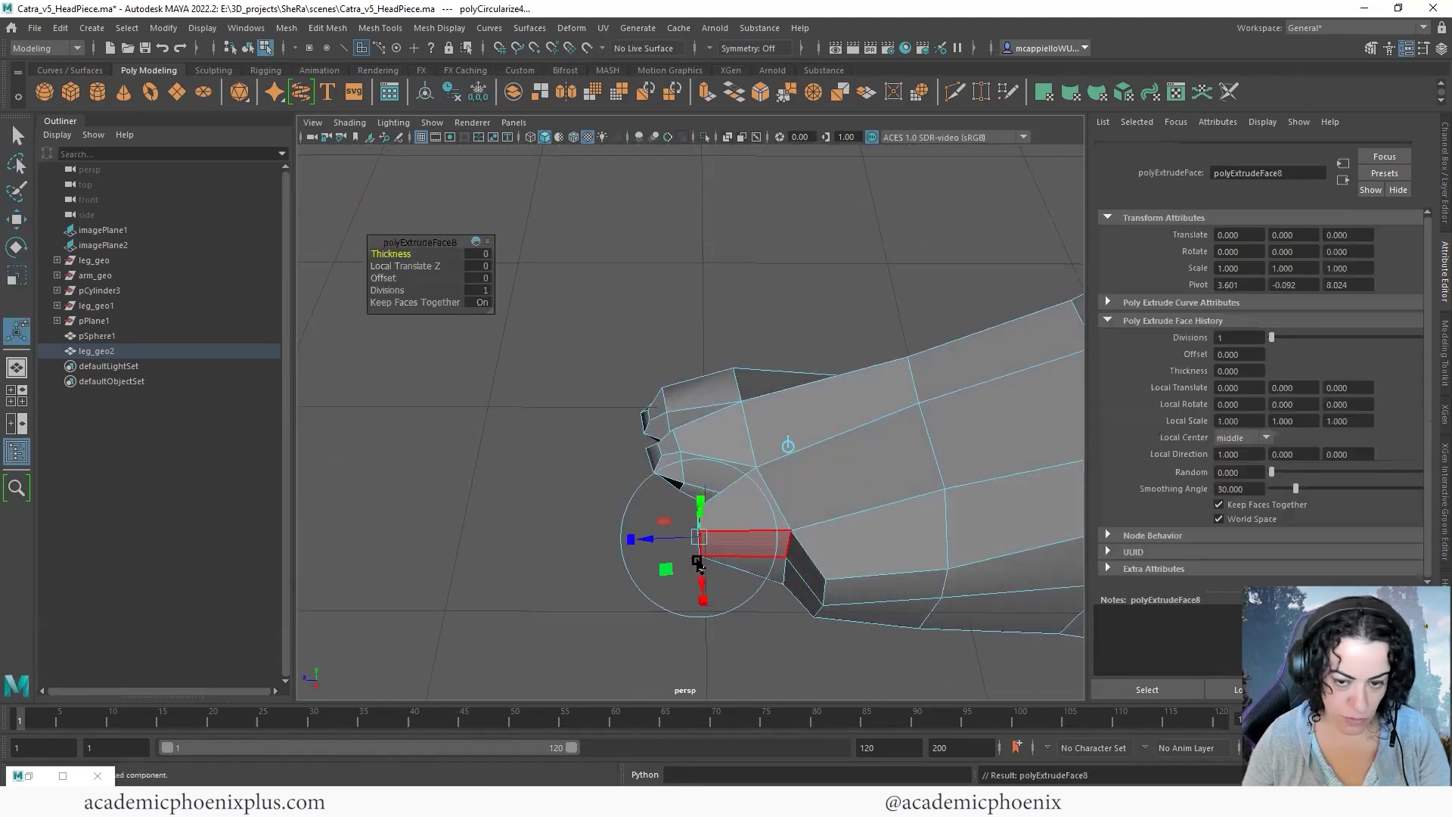
pyautogui.press('r')
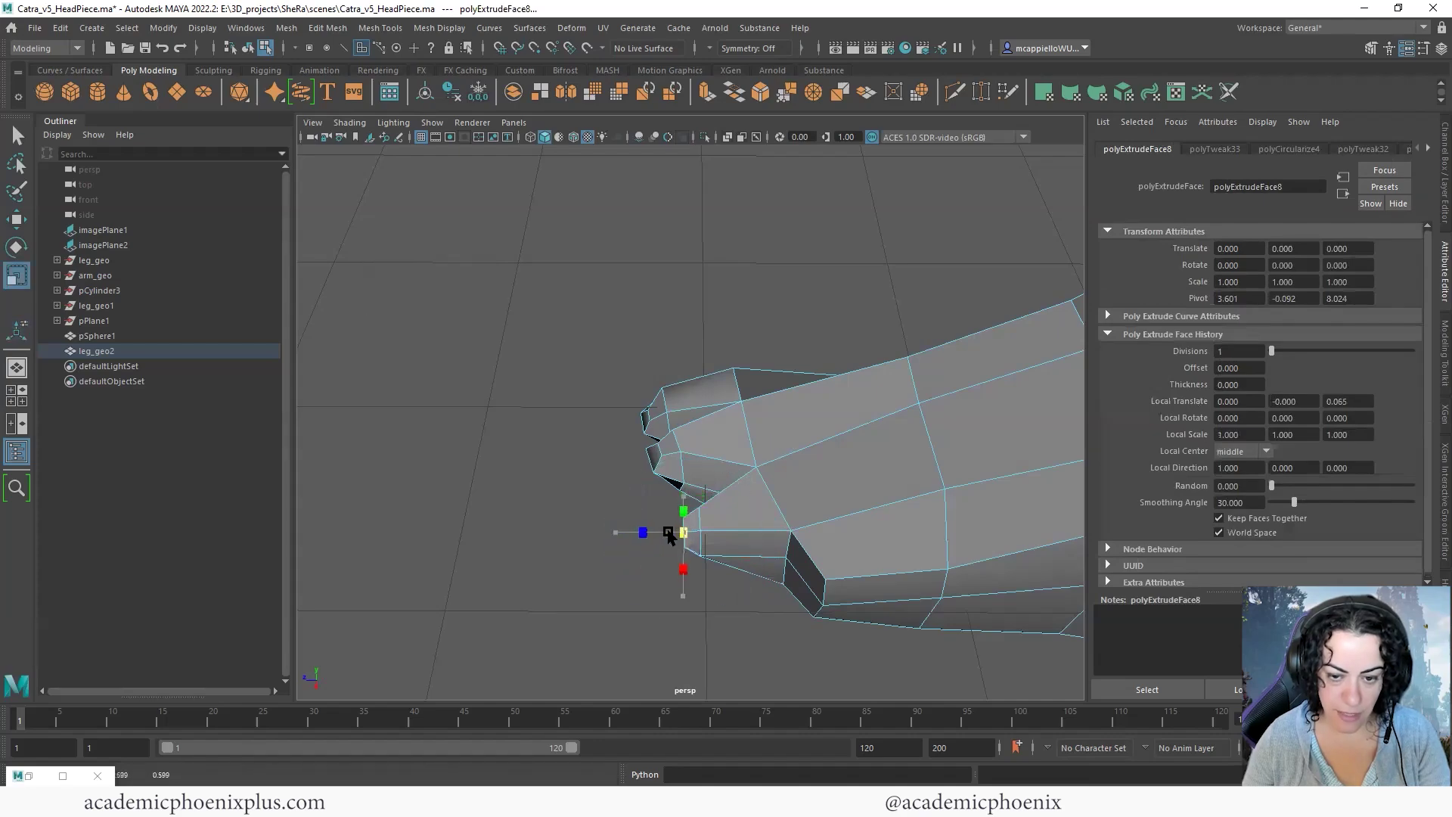
# Rotate and lower the second toe's end faces so they line up with the neighbouring toe tips
pyautogui.keyDown('alt'); pyautogui.moveTo(809, 507); pyautogui.dragTo(656, 577); pyautogui.keyUp('alt')
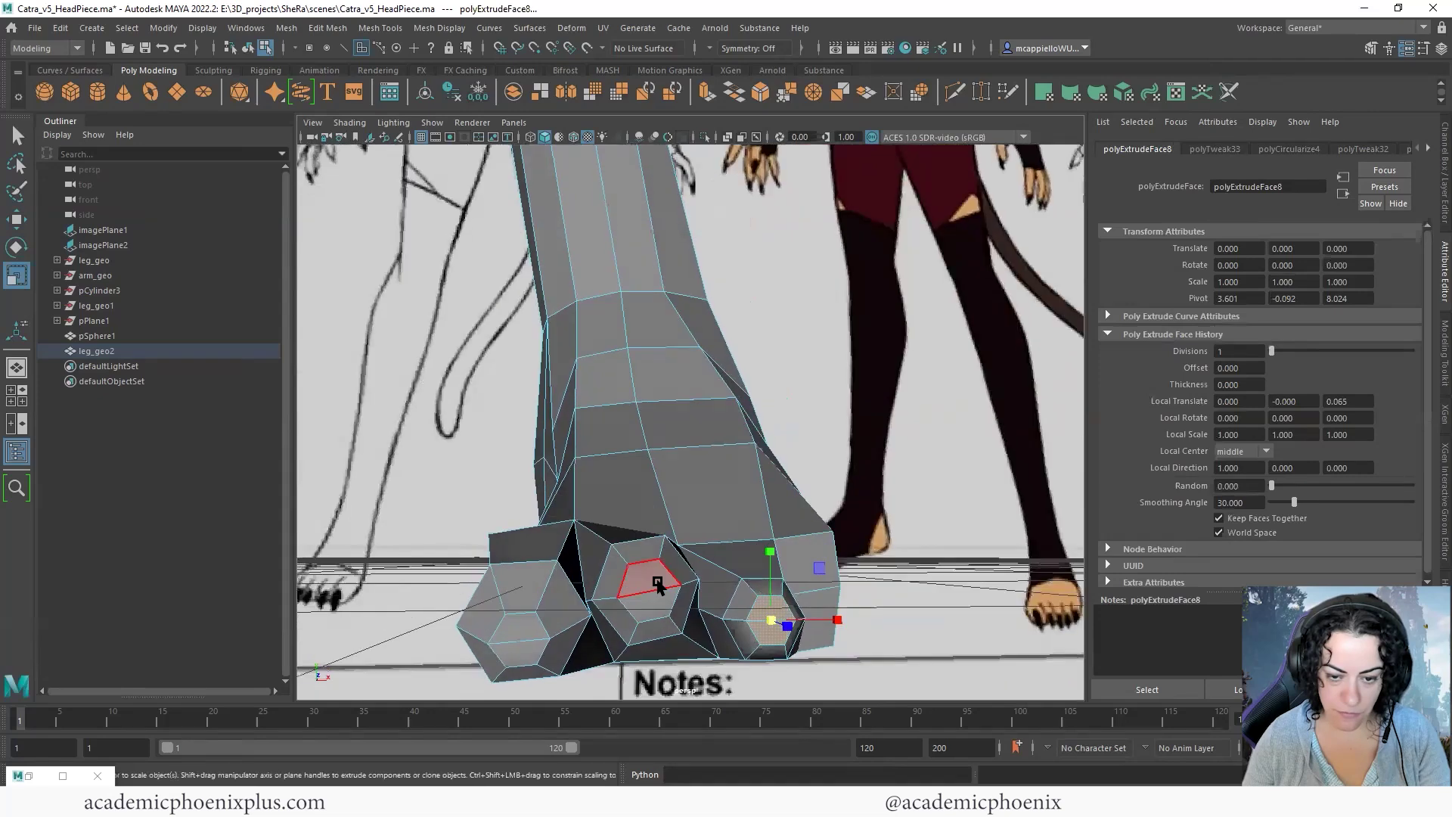
pyautogui.keyDown('shift'); pyautogui.click(655, 583); pyautogui.keyUp('shift')
pyautogui.press('w')
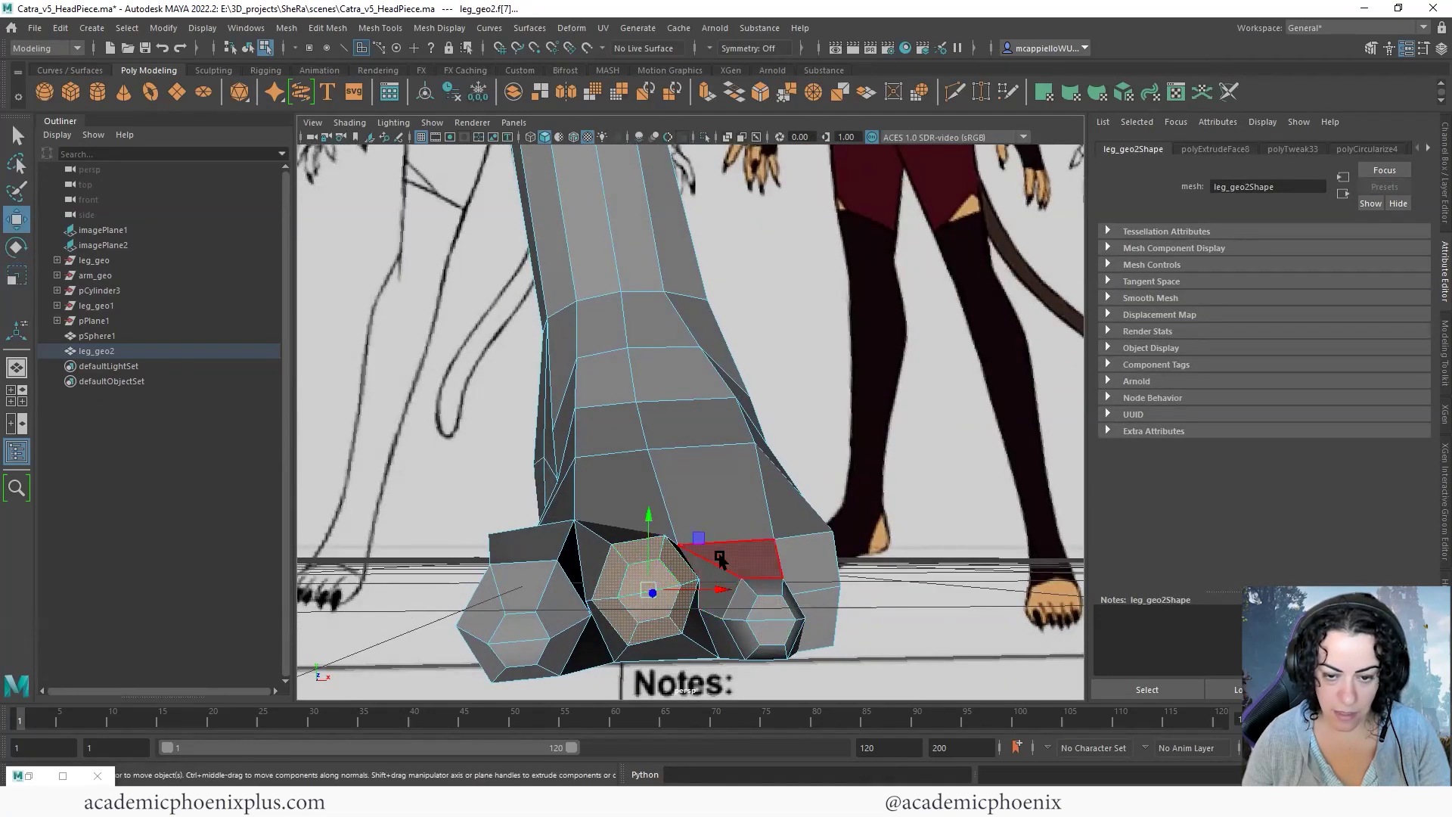
pyautogui.press('e')
pyautogui.press('w')
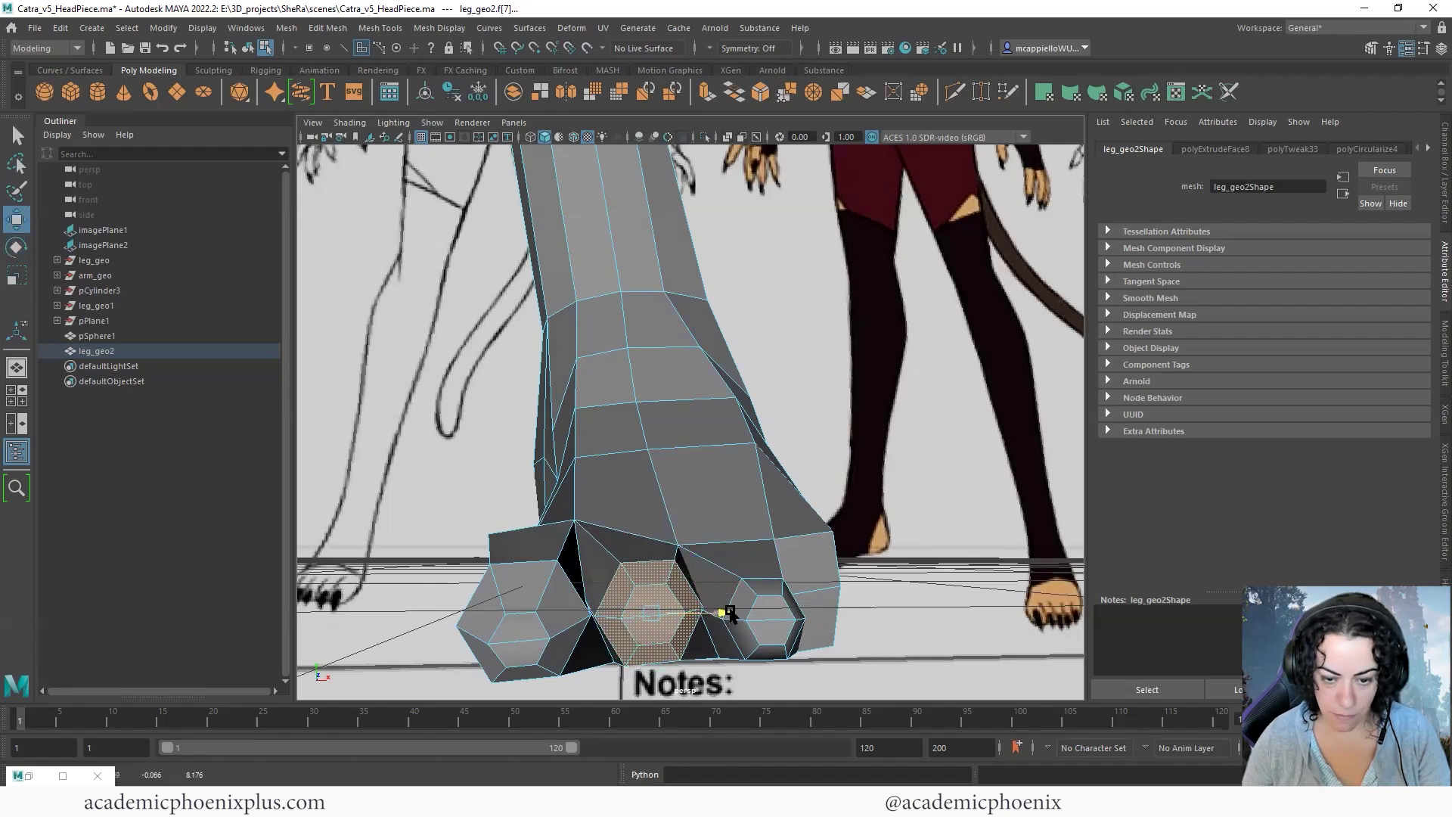
# Select and reposition a lower edge at the third toe's tip
pyautogui.keyDown('alt'); pyautogui.moveTo(868, 594); pyautogui.dragTo(824, 385); pyautogui.keyUp('alt')
pyautogui.moveTo(824, 385); pyautogui.dragTo(876, 366, button='right')
pyautogui.click(697, 601)
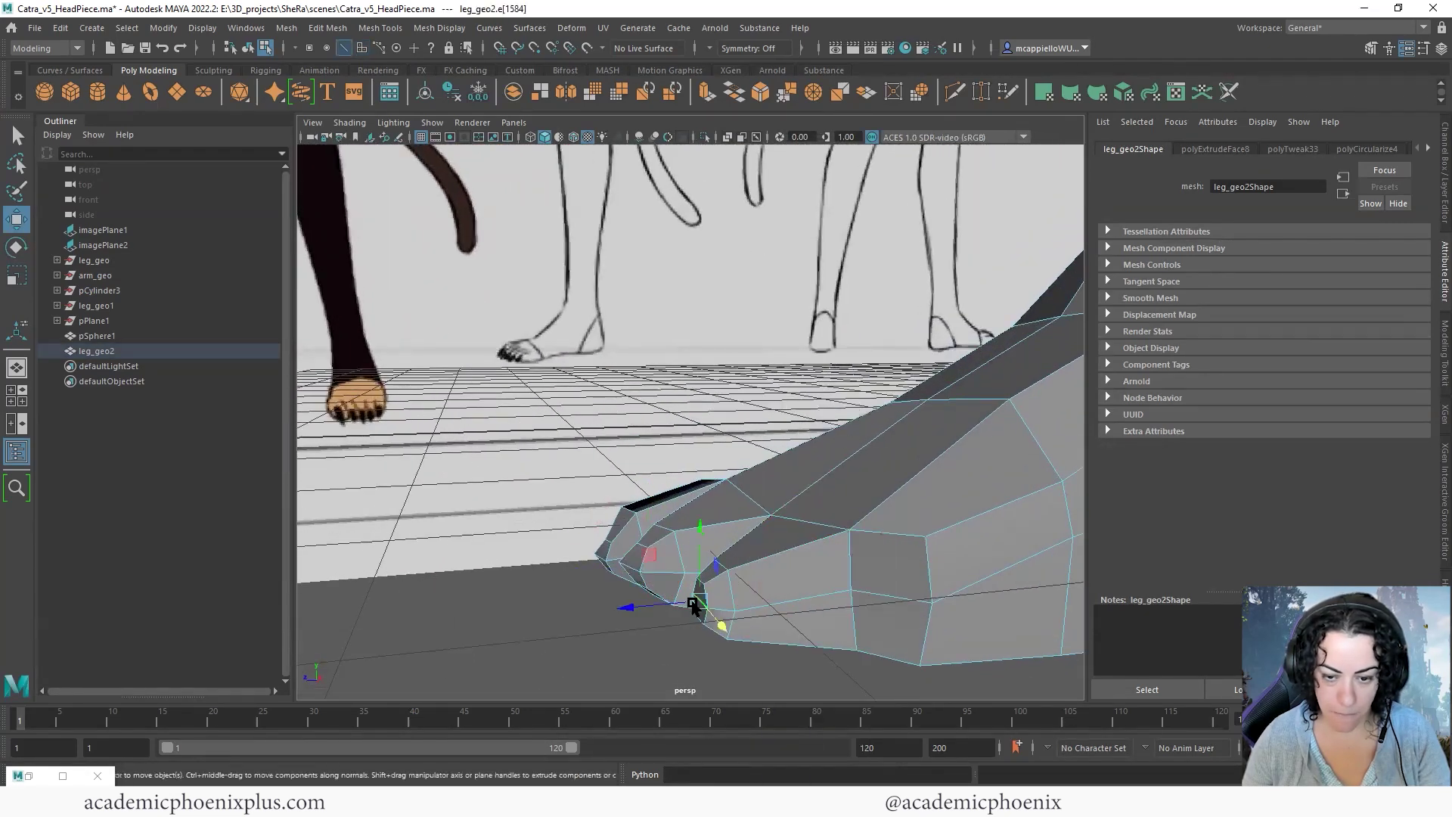
# Preview the foot with smoothing and examine the three toes from several angles
pyautogui.moveTo(835, 535); pyautogui.dragTo(902, 364, button='right')
pyautogui.keyDown('alt'); pyautogui.moveTo(883, 480); pyautogui.dragTo(769, 464, button='right'); pyautogui.keyUp('alt')
pyautogui.press('3')
pyautogui.click(859, 554)
pyautogui.keyDown('alt'); pyautogui.moveTo(746, 571); pyautogui.dragTo(645, 501); pyautogui.keyUp('alt')
pyautogui.click(707, 509)
pyautogui.scroll(3, 704, 510)
# Move the vertices at the big toe's base and behind it outward to widen the inner side of the foot
pyautogui.moveTo(643, 495); pyautogui.dragTo(576, 496, button='right')
pyautogui.keyDown('alt'); pyautogui.moveTo(625, 402); pyautogui.dragTo(885, 492); pyautogui.keyUp('alt')
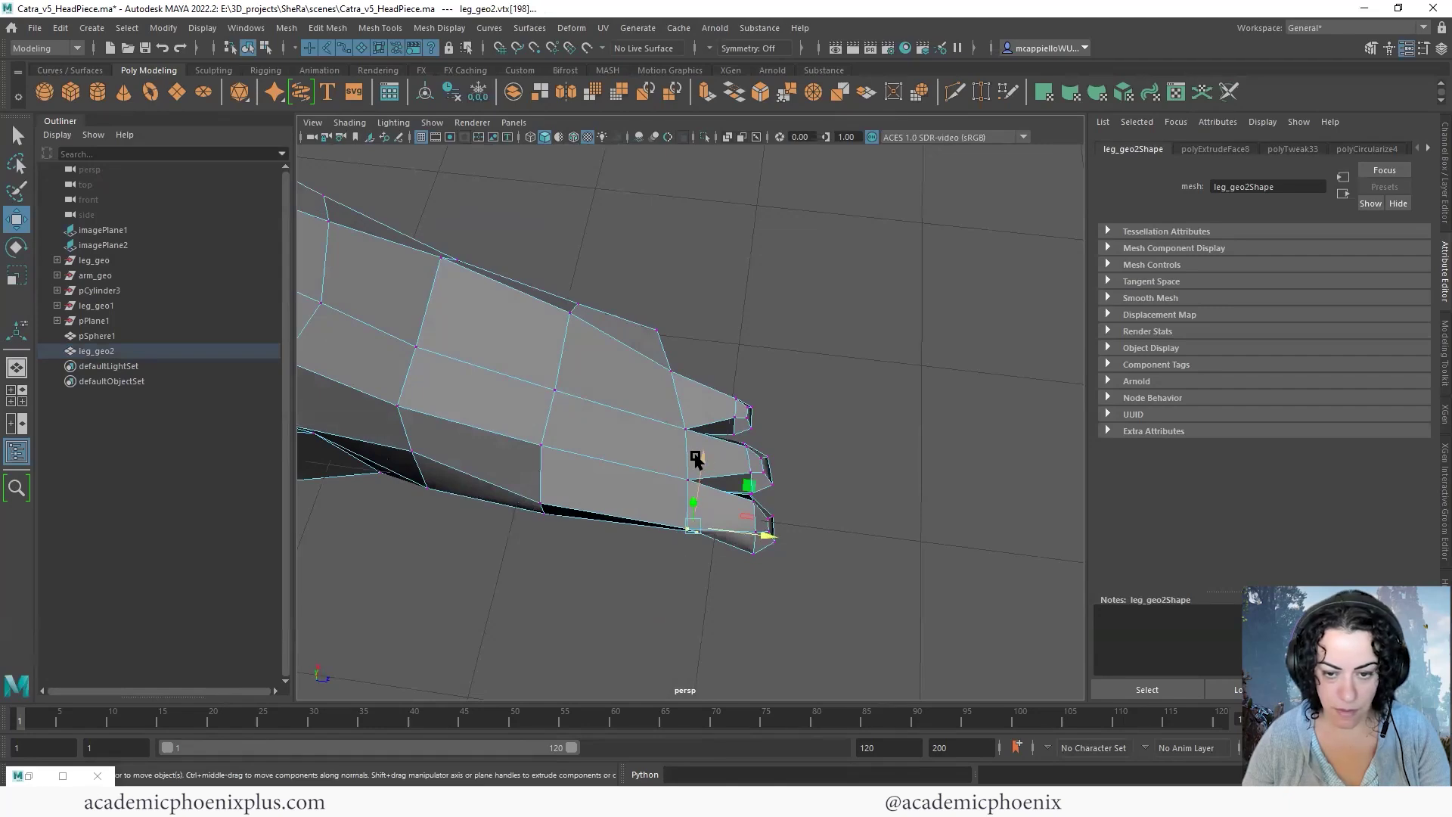
pyautogui.moveTo(695, 462); pyautogui.dragTo(686, 479)
pyautogui.click(552, 478)
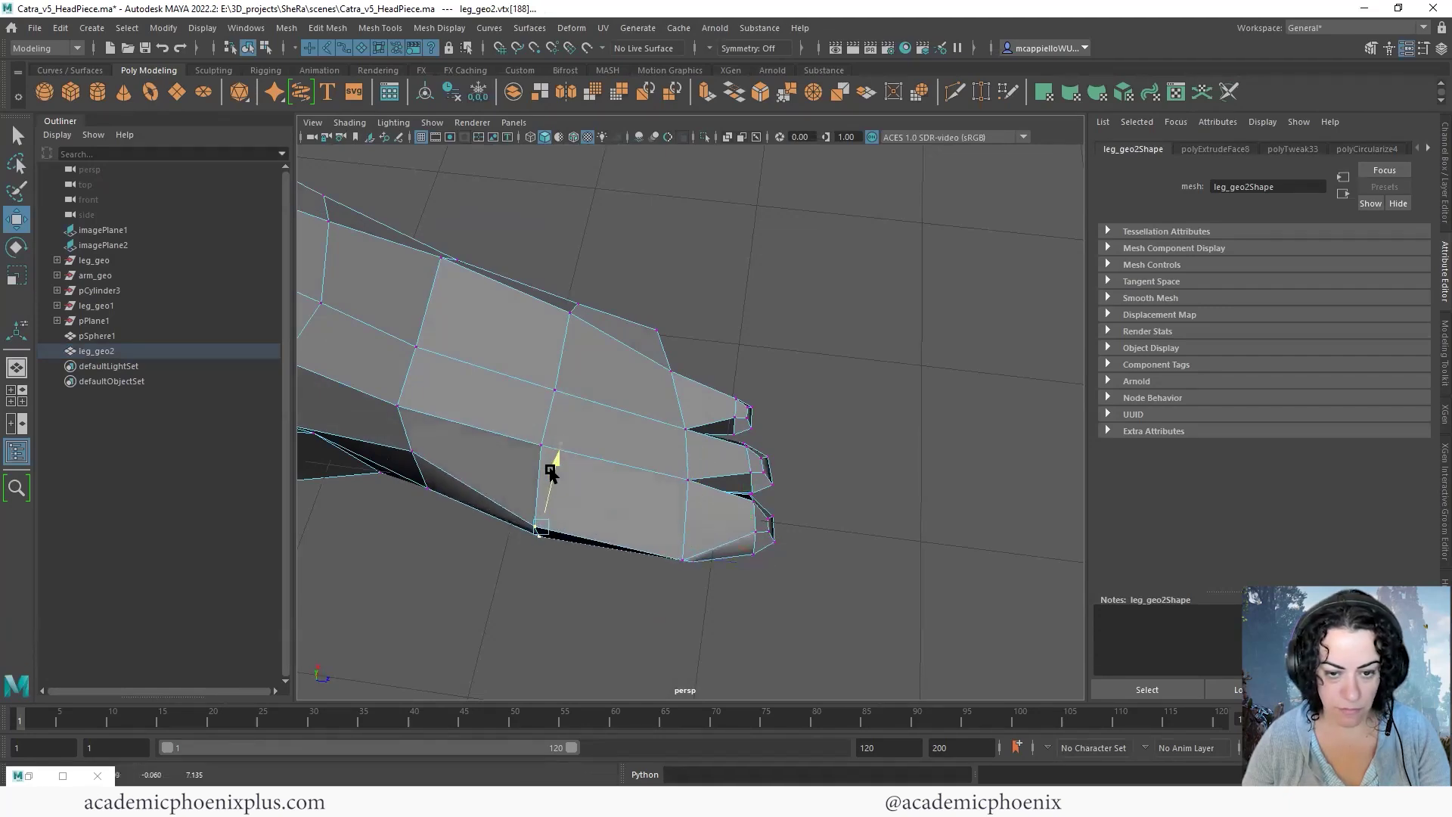
# Select the two lower vertices along the inner arch and reposition them to refine the sole's outline
pyautogui.keyDown('alt'); pyautogui.moveTo(552, 480); pyautogui.dragTo(630, 514); pyautogui.keyUp('alt')
pyautogui.moveTo(646, 460); pyautogui.dragTo(683, 570)
pyautogui.moveTo(622, 449); pyautogui.dragTo(739, 416)
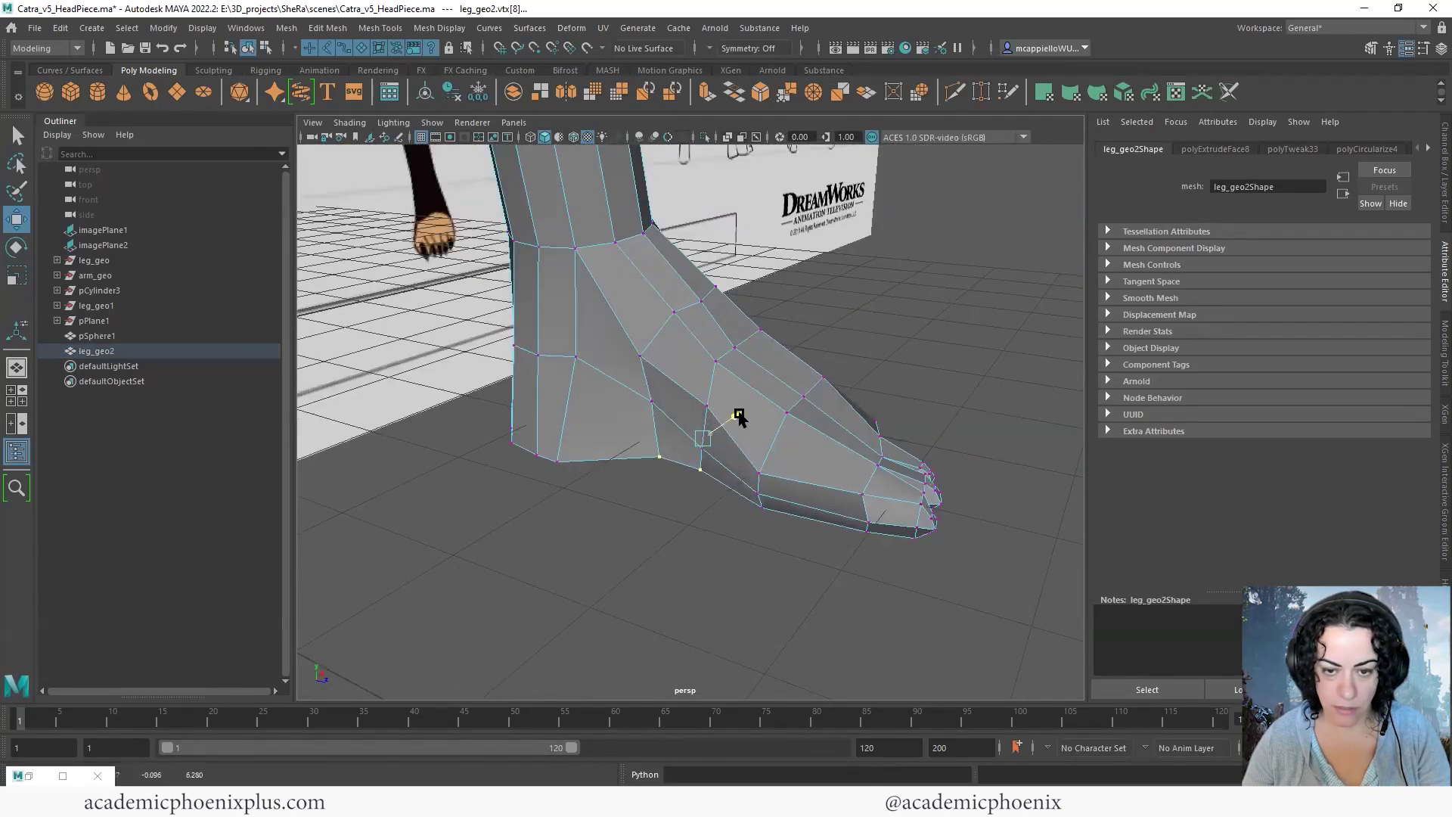
# Select all vertices of the front foot and toes and move them back to fit the side reference drawing
pyautogui.click(588, 383)
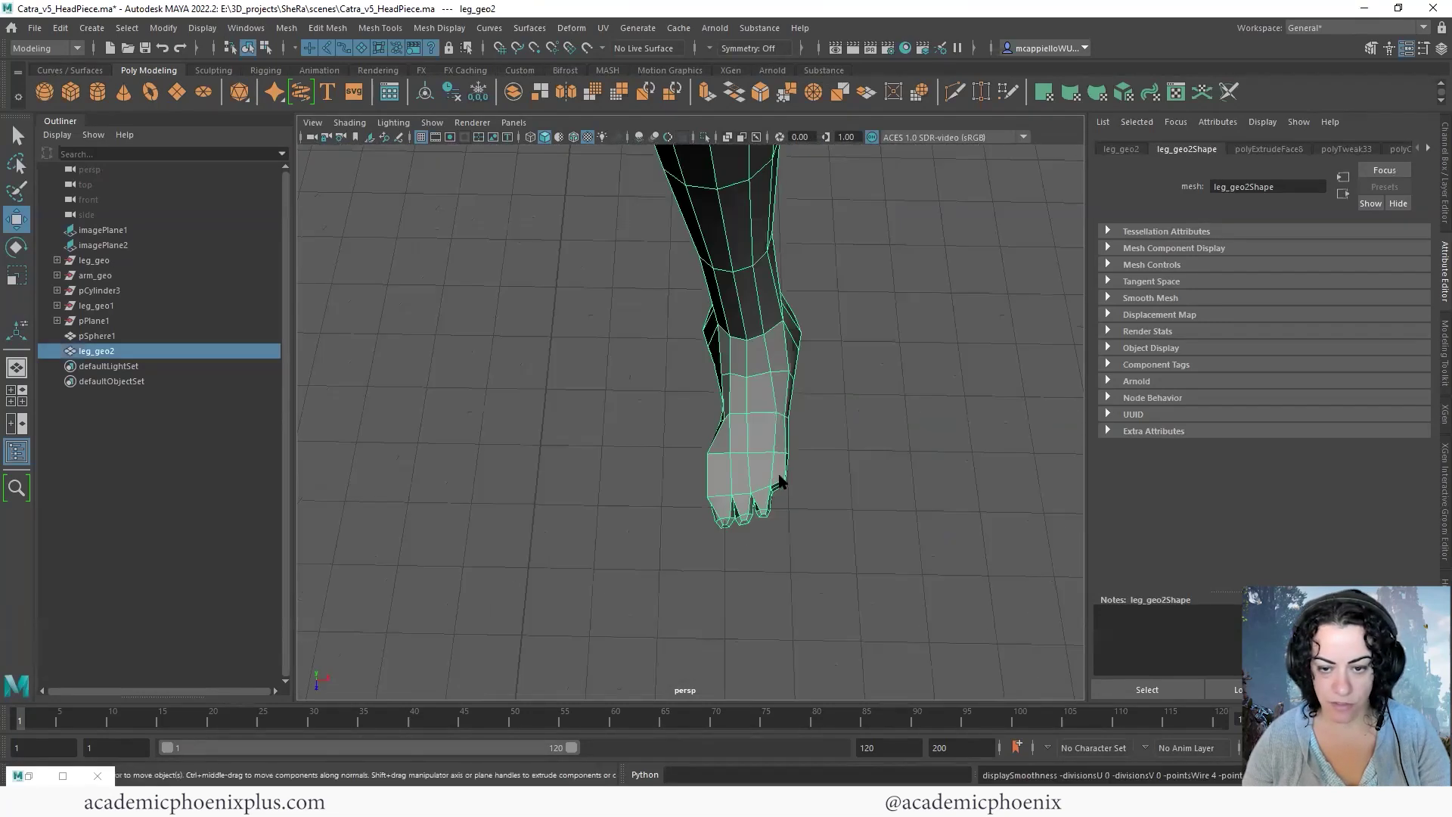
pyautogui.moveTo(775, 383); pyautogui.dragTo(705, 384, button='right')
pyautogui.moveTo(830, 568); pyautogui.dragTo(740, 502)
pyautogui.moveTo(746, 557); pyautogui.dragTo(747, 551)
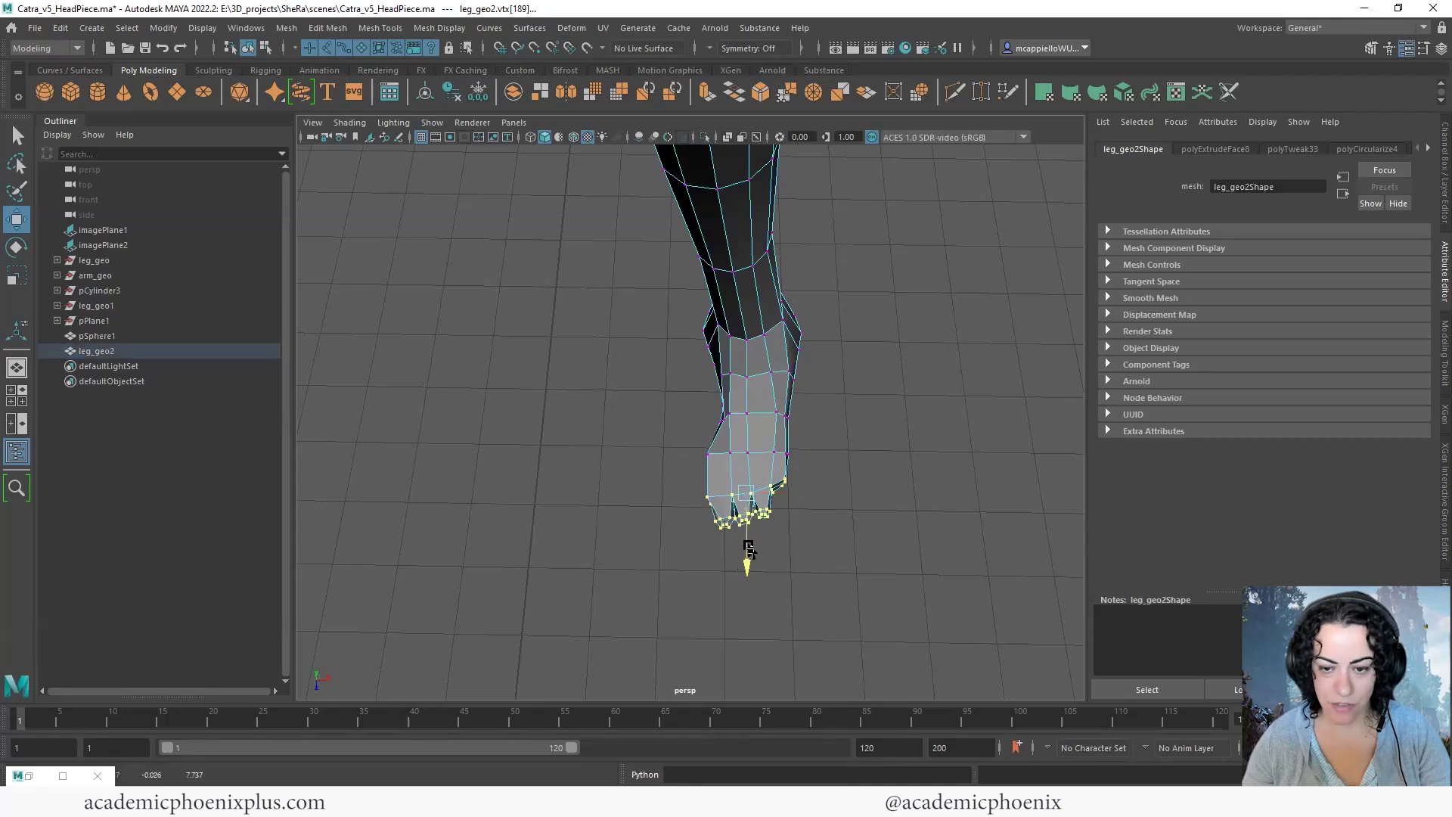
pyautogui.press('space')
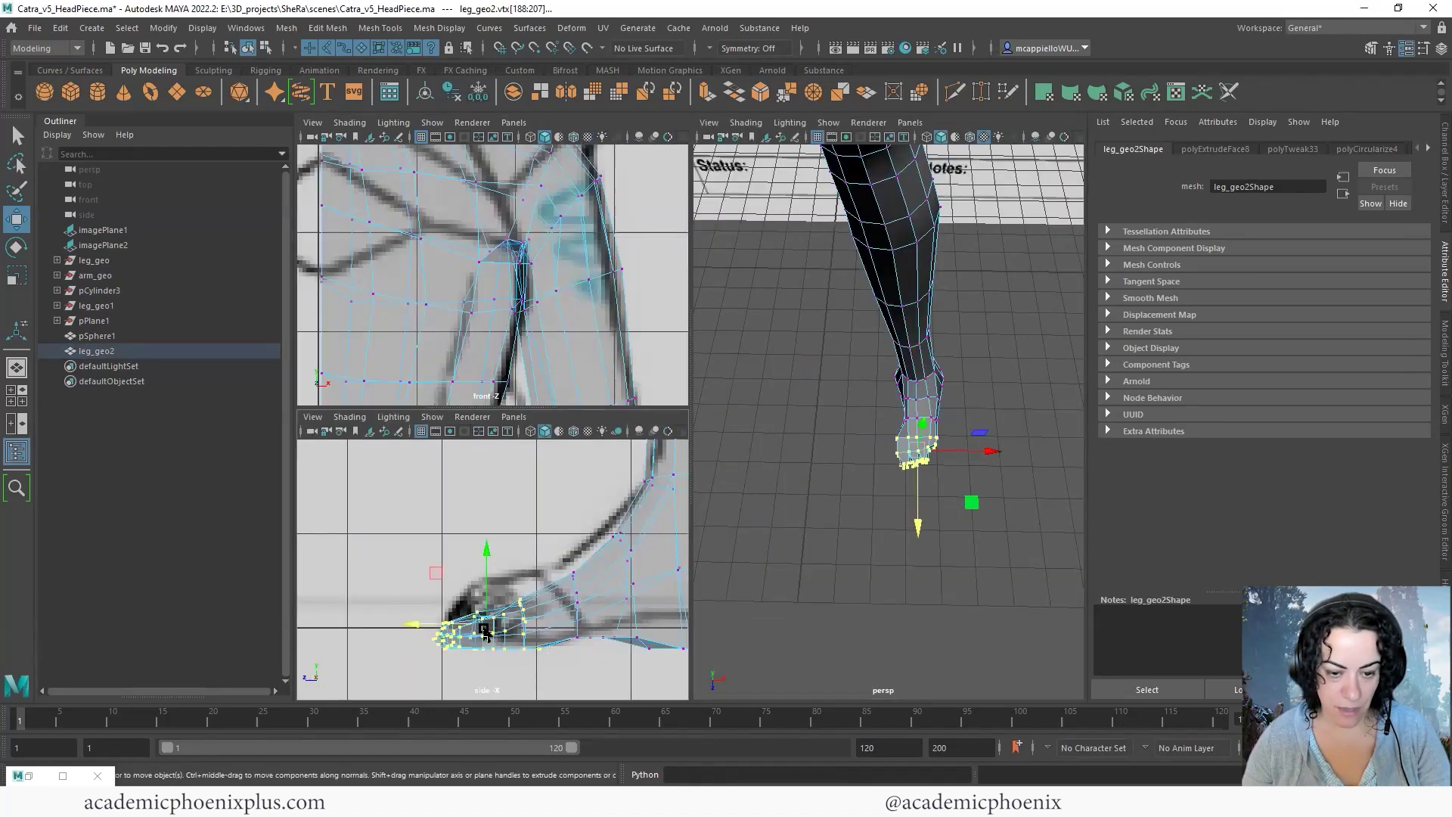
pyautogui.moveTo(484, 629); pyautogui.dragTo(495, 624)
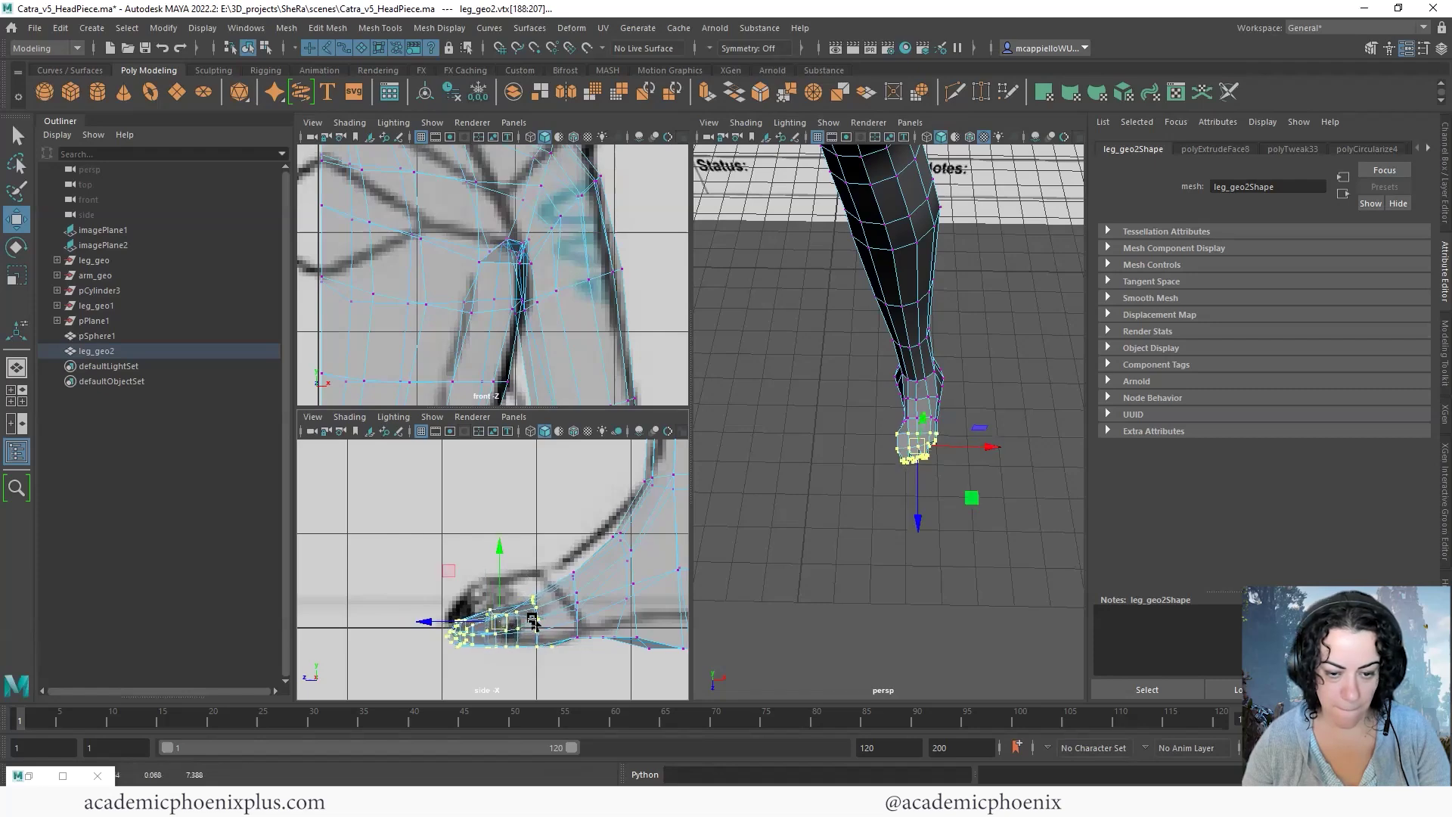
pyautogui.press('space')
# Extrude the remaining front faces beside the third toe forward into a fourth toe and circularize its end
pyautogui.click(869, 502)
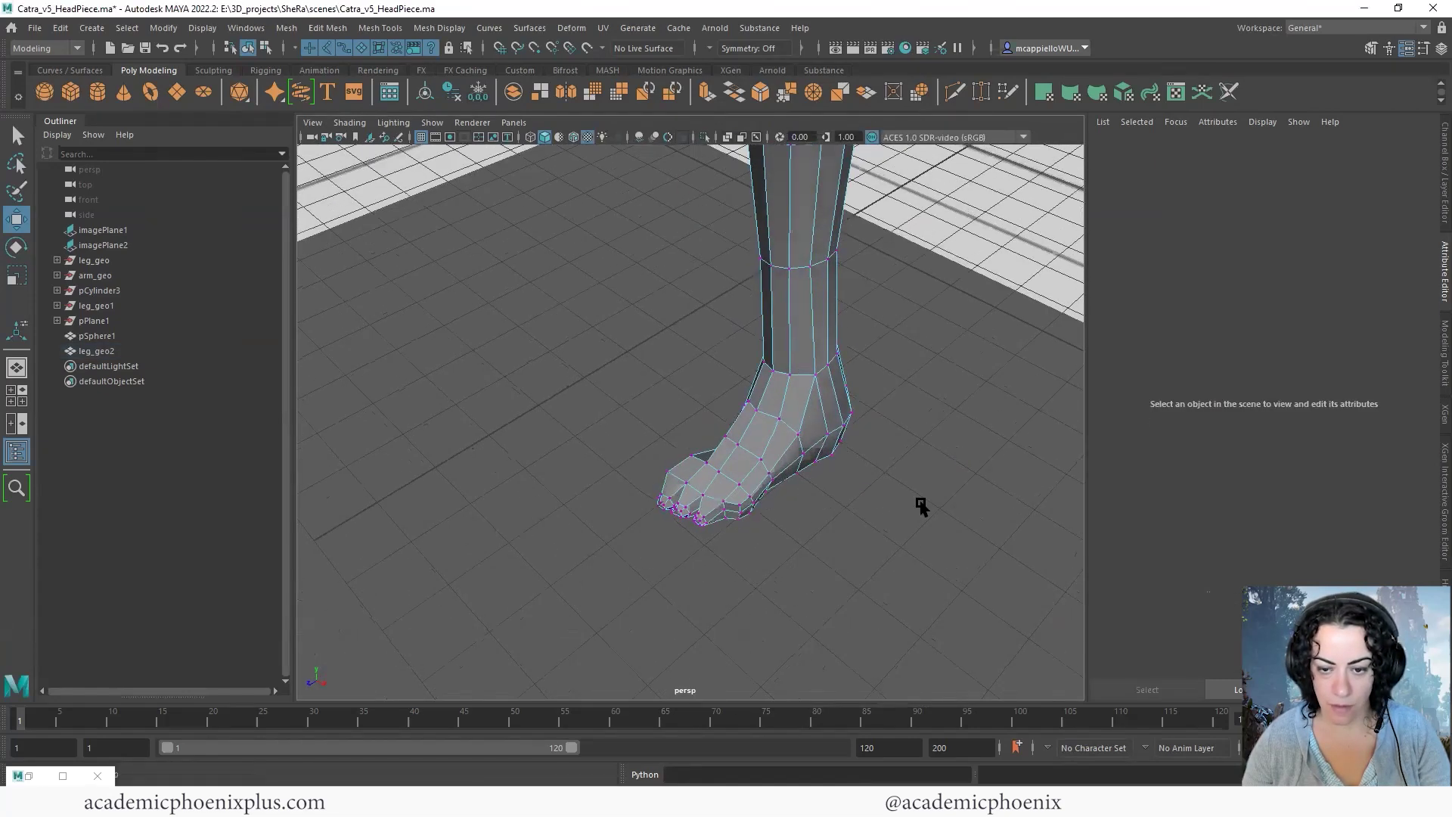
pyautogui.scroll(6, 869, 502)
pyautogui.moveTo(820, 502); pyautogui.dragTo(806, 429, button='right')
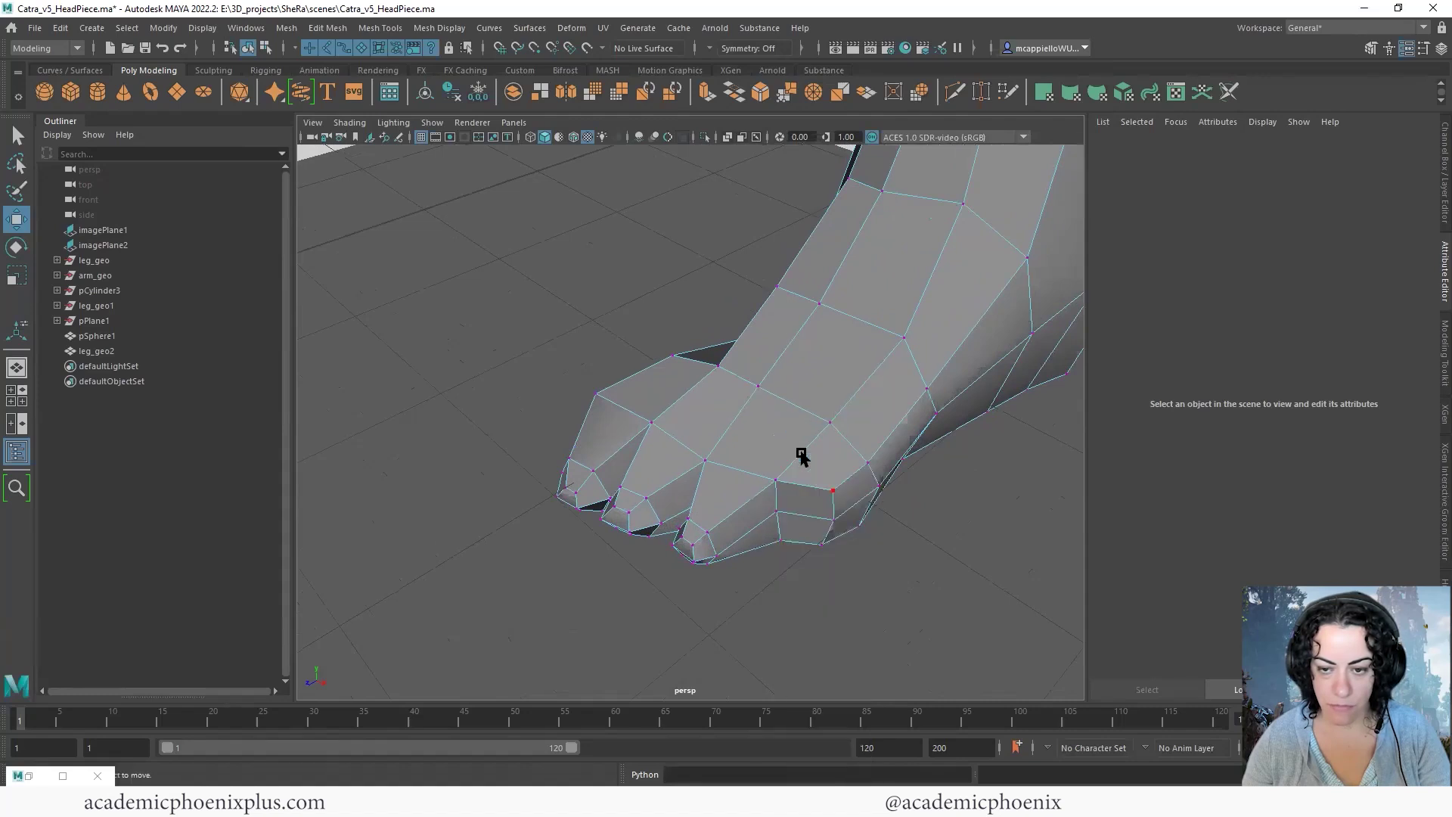
pyautogui.click(798, 533)
pyautogui.hotkey('ctrl', 'e')
pyautogui.moveTo(753, 552); pyautogui.dragTo(726, 571)
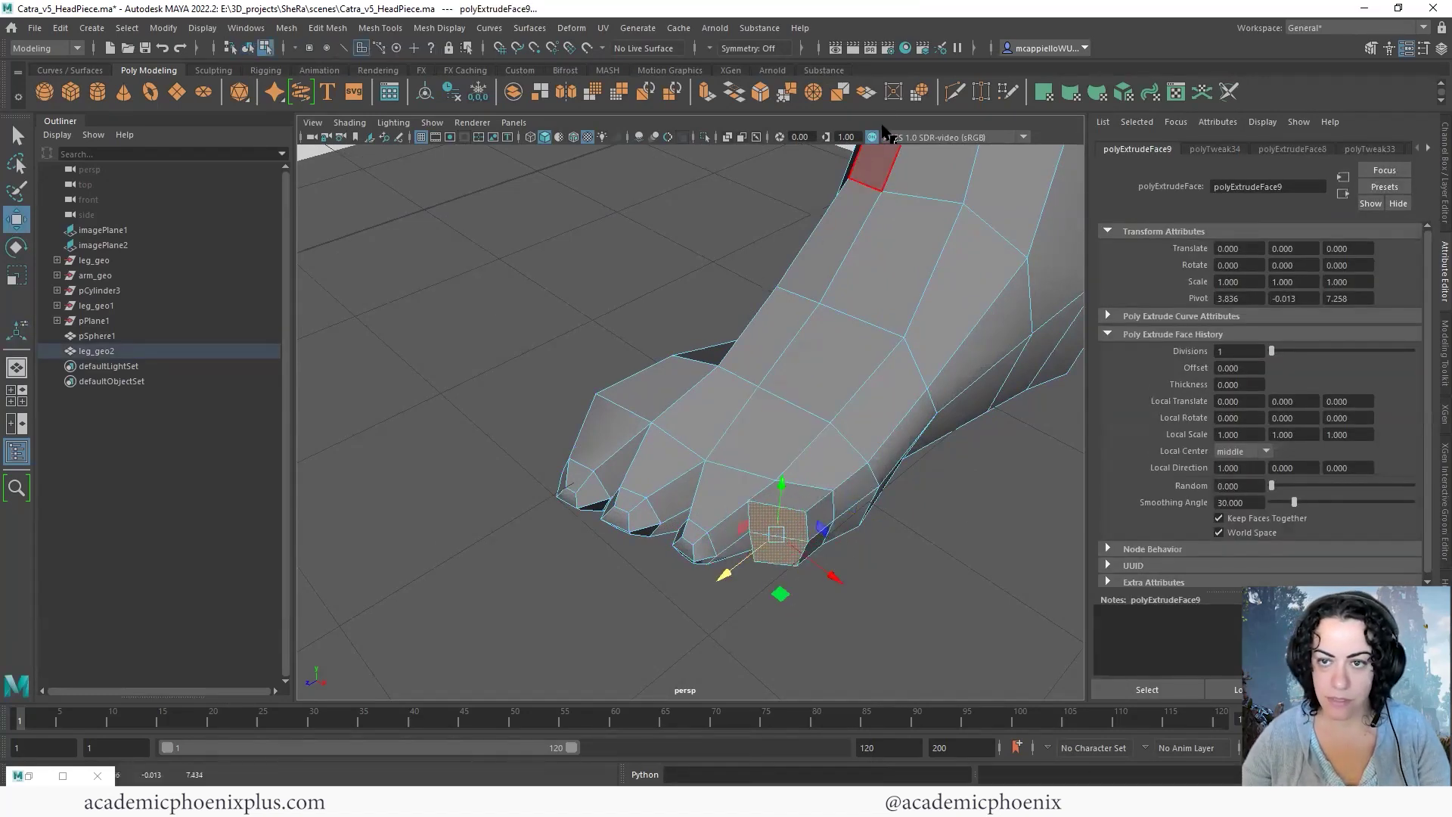
pyautogui.click(921, 94)
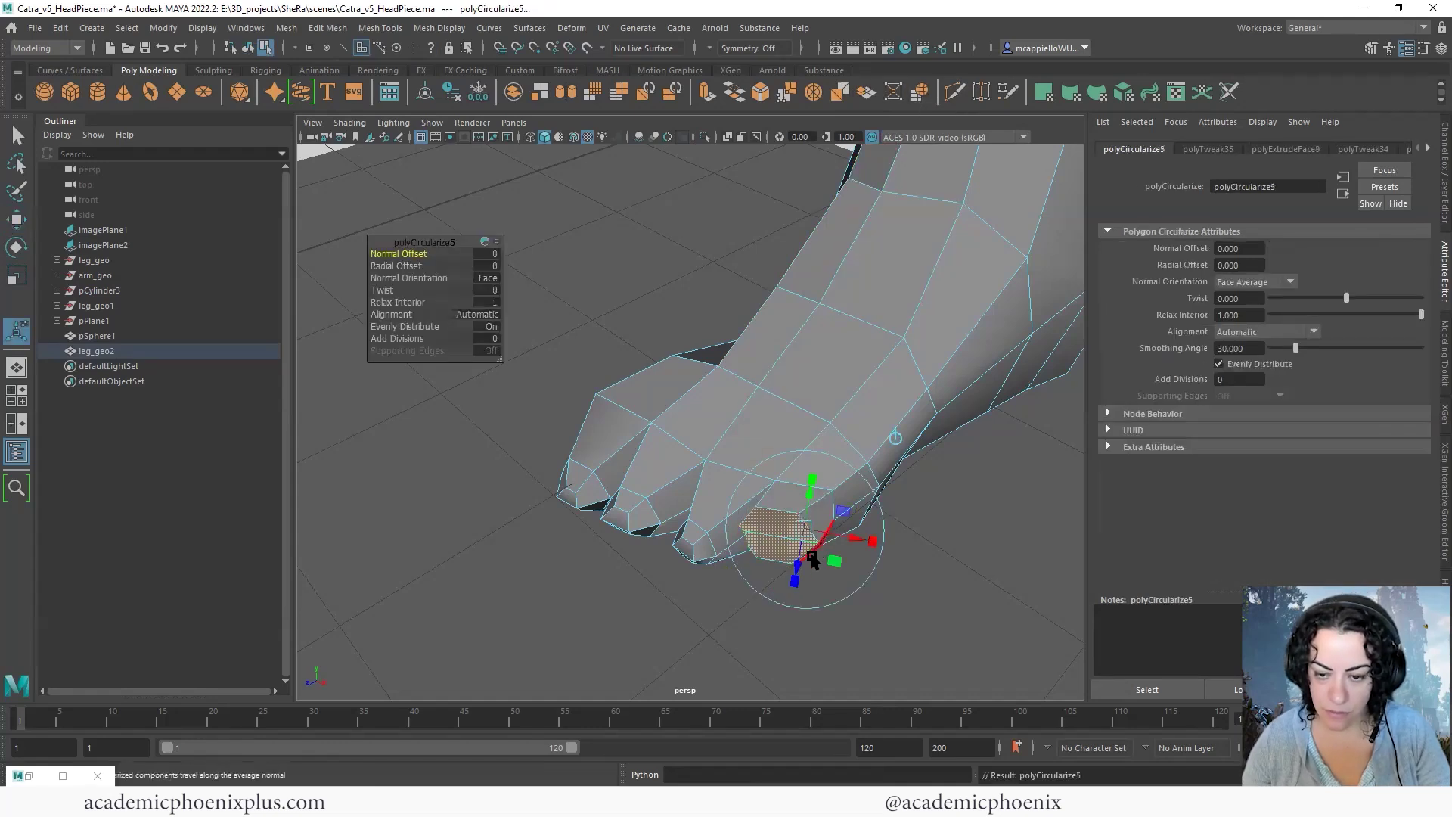
# Scale down the fourth toe's round end and reposition it beside the third toe
pyautogui.press('r')
pyautogui.press('w')
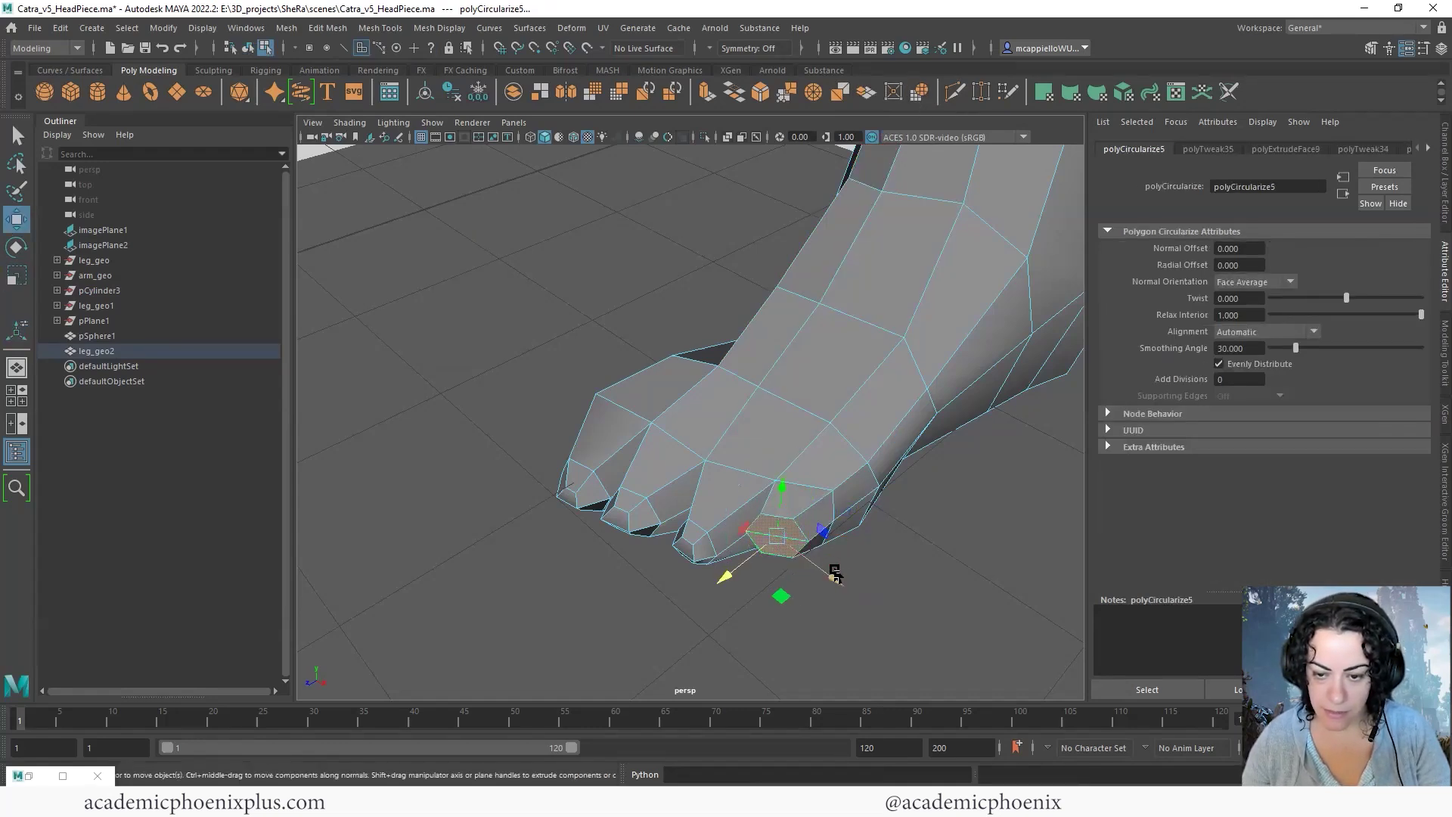
pyautogui.keyDown('alt'); pyautogui.moveTo(864, 560); pyautogui.dragTo(605, 355); pyautogui.keyUp('alt')
pyautogui.press('r')
# Extrude the fourth toe's end about 0.074 further, then scale and lower the tip
pyautogui.hotkey('ctrl', 'e')
pyautogui.press('r')
pyautogui.press('w')
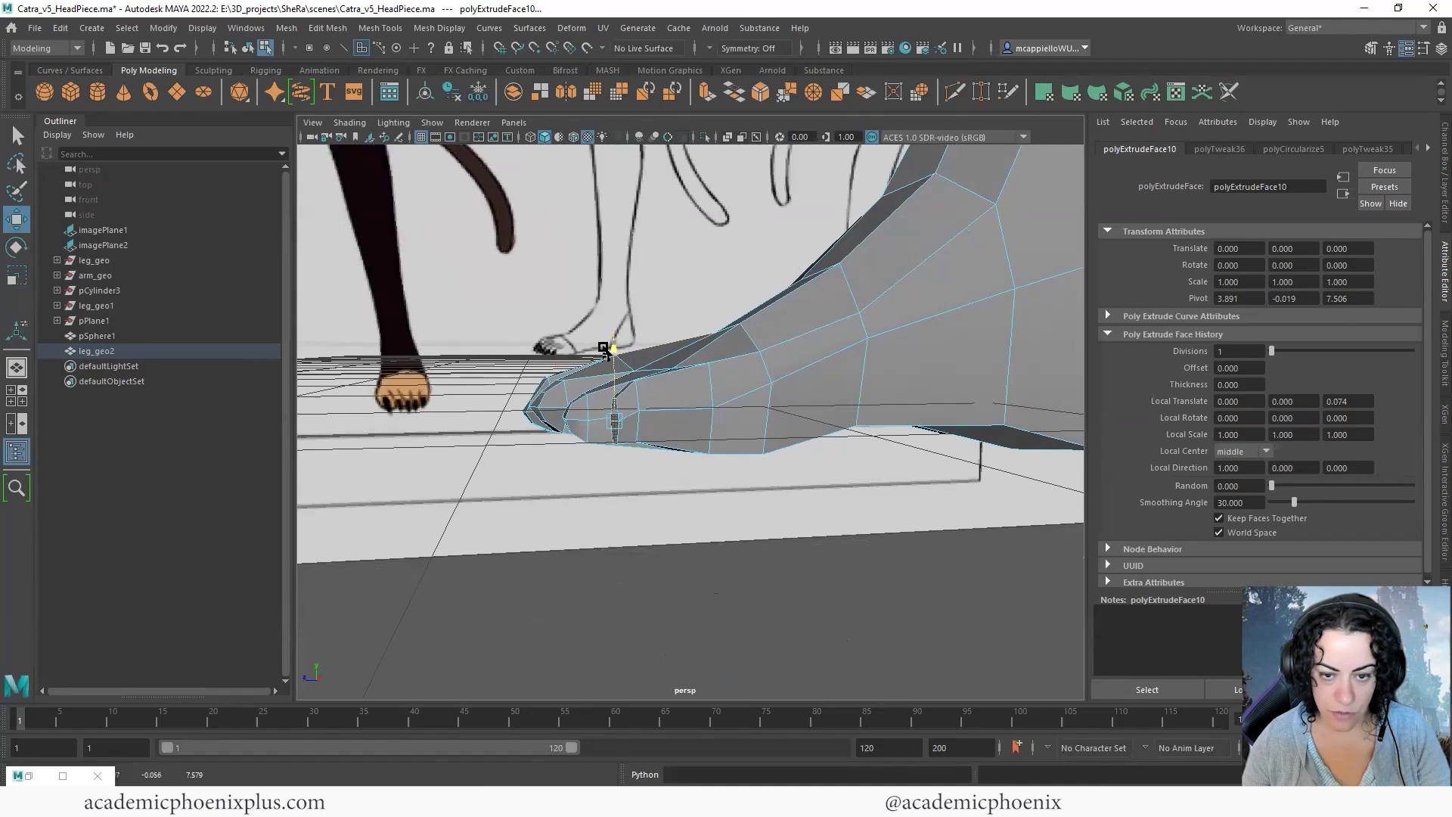
pyautogui.keyDown('alt'); pyautogui.moveTo(692, 437); pyautogui.dragTo(624, 401); pyautogui.keyUp('alt')
pyautogui.press('q')
pyautogui.press('w')
pyautogui.moveTo(612, 350); pyautogui.dragTo(606, 359)
# Reposition an edge at the fourth toe's tip along the foot's length to refine its shape
pyautogui.keyDown('alt'); pyautogui.moveTo(754, 410); pyautogui.dragTo(741, 397); pyautogui.keyUp('alt')
pyautogui.moveTo(734, 385); pyautogui.dragTo(736, 340, button='right')
pyautogui.keyDown('alt'); pyautogui.moveTo(737, 349); pyautogui.dragTo(829, 424); pyautogui.keyUp('alt')
pyautogui.click(759, 434)
pyautogui.keyDown('alt'); pyautogui.moveTo(738, 447); pyautogui.dragTo(624, 458); pyautogui.keyUp('alt')
pyautogui.moveTo(558, 446); pyautogui.dragTo(553, 444)
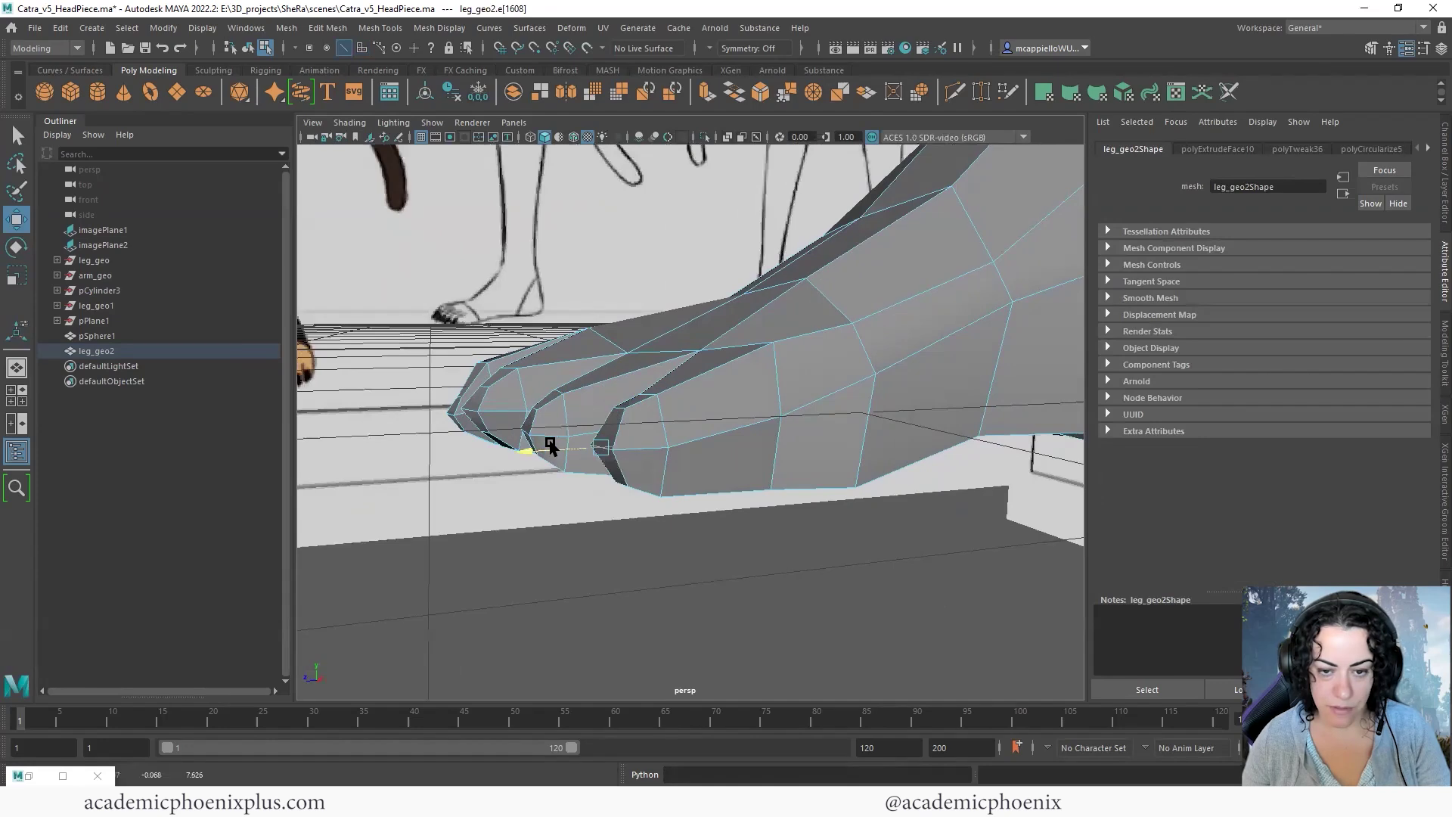
# Lower the two top vertices at the base of the big toe
pyautogui.keyDown('alt'); pyautogui.moveTo(691, 462); pyautogui.dragTo(587, 329); pyautogui.keyUp('alt')
pyautogui.moveTo(587, 329); pyautogui.dragTo(514, 323, button='right')
pyautogui.moveTo(547, 313); pyautogui.dragTo(584, 338)
pyautogui.moveTo(569, 259); pyautogui.dragTo(570, 274)
pyautogui.keyDown('alt'); pyautogui.moveTo(575, 341); pyautogui.dragTo(745, 421); pyautogui.keyUp('alt')
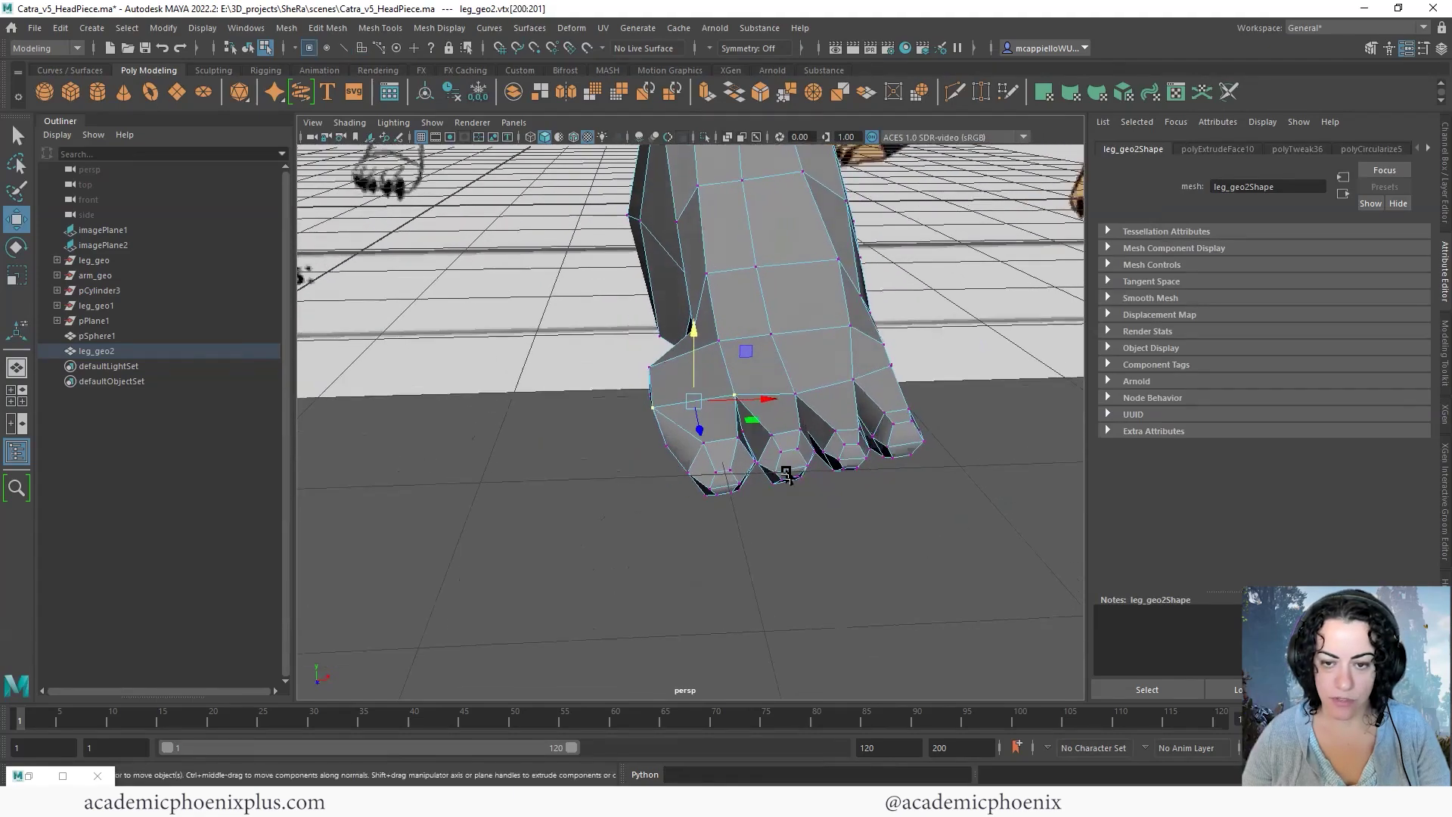
# Preview the foot with smoothing and examine the shape of the four toes
pyautogui.keyDown('alt'); pyautogui.moveTo(907, 514); pyautogui.dragTo(849, 525, button='right'); pyautogui.keyUp('alt')
pyautogui.click(849, 525)
pyautogui.keyDown('alt'); pyautogui.moveTo(849, 525); pyautogui.dragTo(763, 441); pyautogui.keyUp('alt')
pyautogui.click(763, 439)
pyautogui.press('3')
pyautogui.click(849, 529)
# Extrude the two lower faces on the foot's outer side sideways as the base for the little toe
pyautogui.keyDown('alt'); pyautogui.moveTo(850, 528); pyautogui.dragTo(835, 577); pyautogui.keyUp('alt')
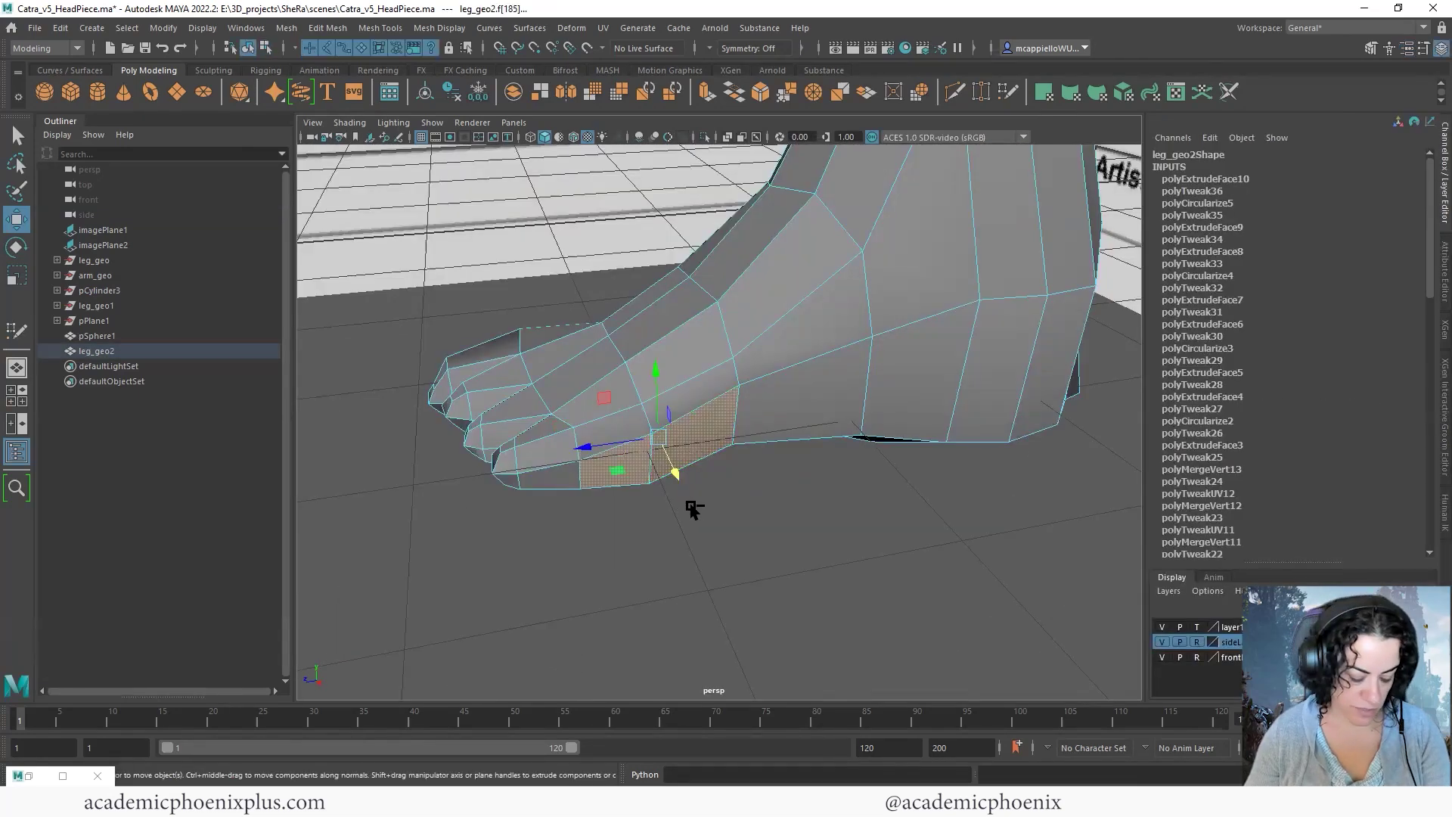
pyautogui.hotkey('ctrl', 'e')
pyautogui.press('w')
pyautogui.moveTo(683, 474); pyautogui.dragTo(668, 515)
# Extrude the front face of the outer block about 0.218 forward into the little toe and scale its end
pyautogui.click(670, 515)
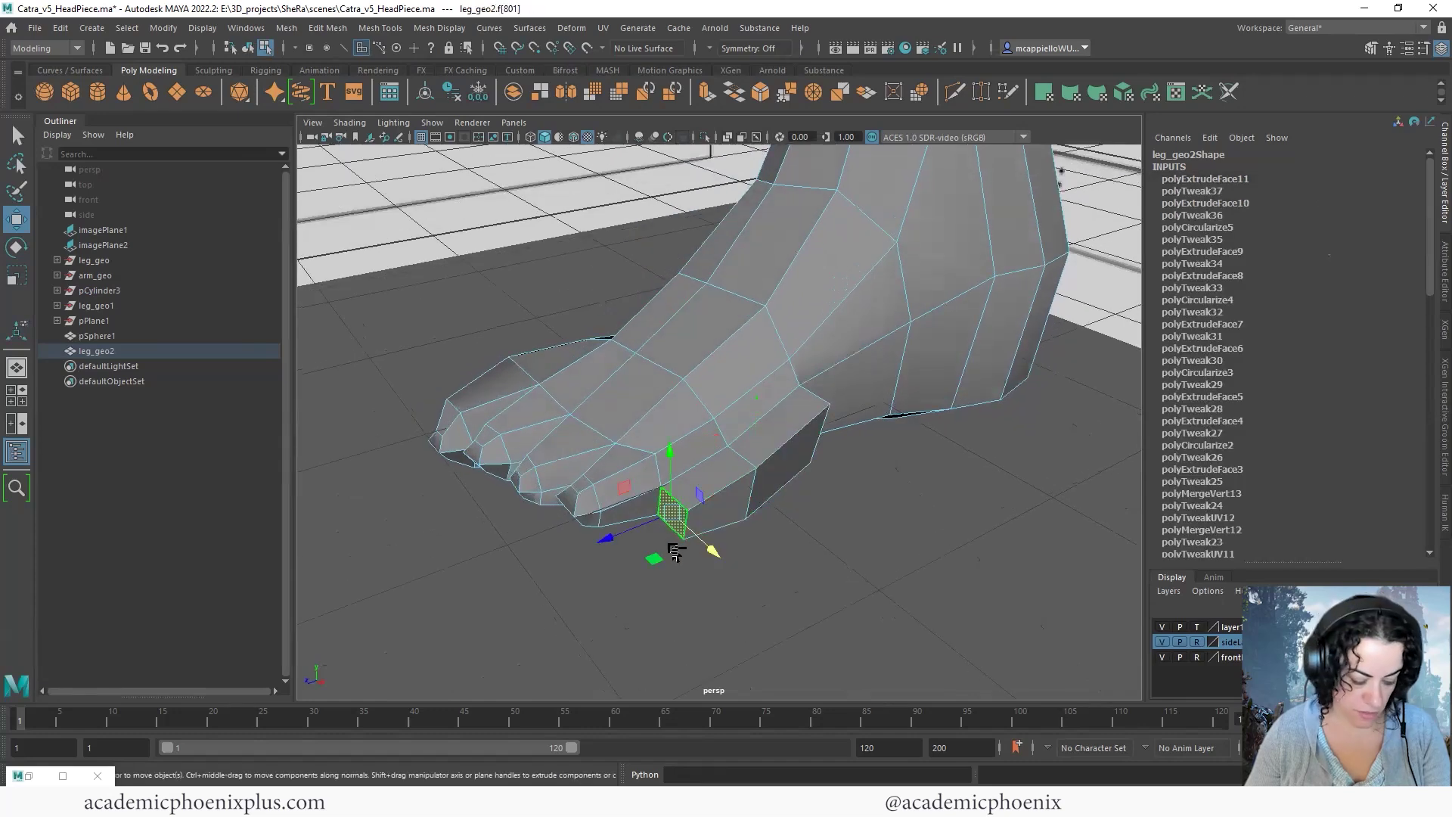
pyautogui.hotkey('ctrl', 'e')
pyautogui.moveTo(584, 544); pyautogui.dragTo(608, 534)
pyautogui.press('r')
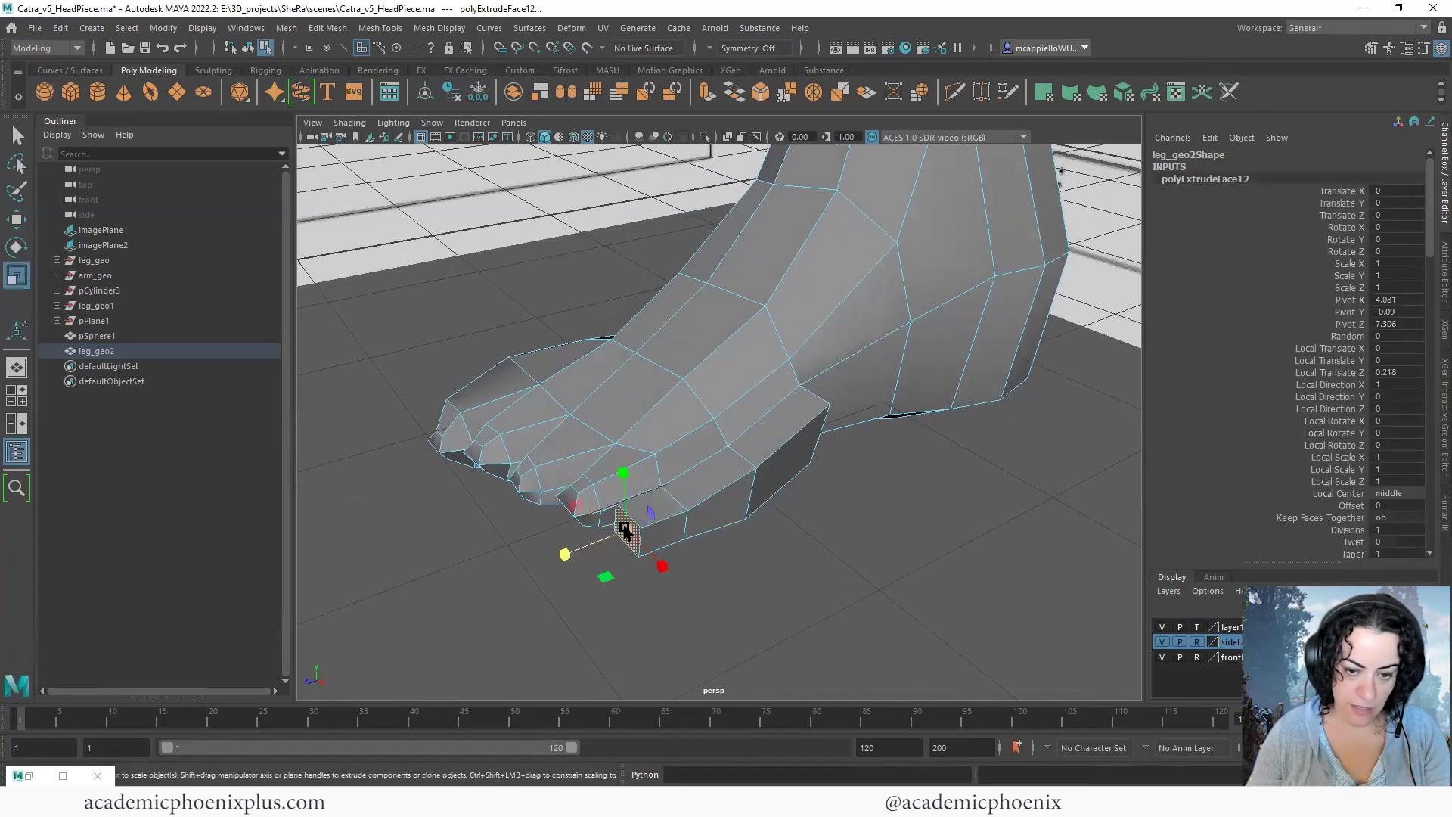
# Move the vertical edges on the outer side of the little toe's base to taper the block into the foot
pyautogui.keyDown('alt'); pyautogui.moveTo(824, 454); pyautogui.dragTo(664, 410); pyautogui.keyUp('alt')
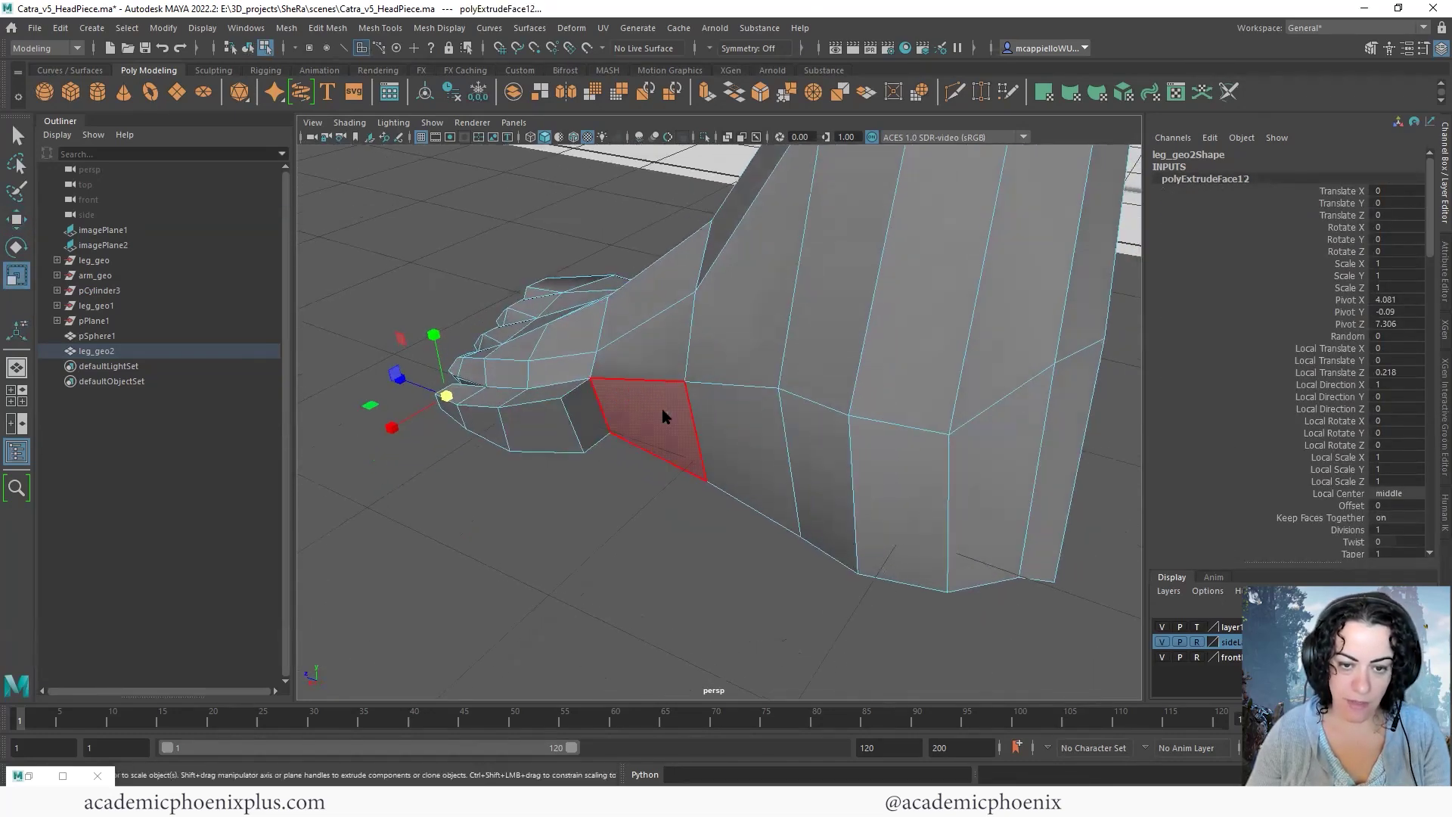
pyautogui.moveTo(620, 405); pyautogui.dragTo(615, 338, button='right')
pyautogui.click(599, 401)
pyautogui.keyDown('alt'); pyautogui.moveTo(605, 408); pyautogui.dragTo(755, 559); pyautogui.keyUp('alt')
pyautogui.press('w')
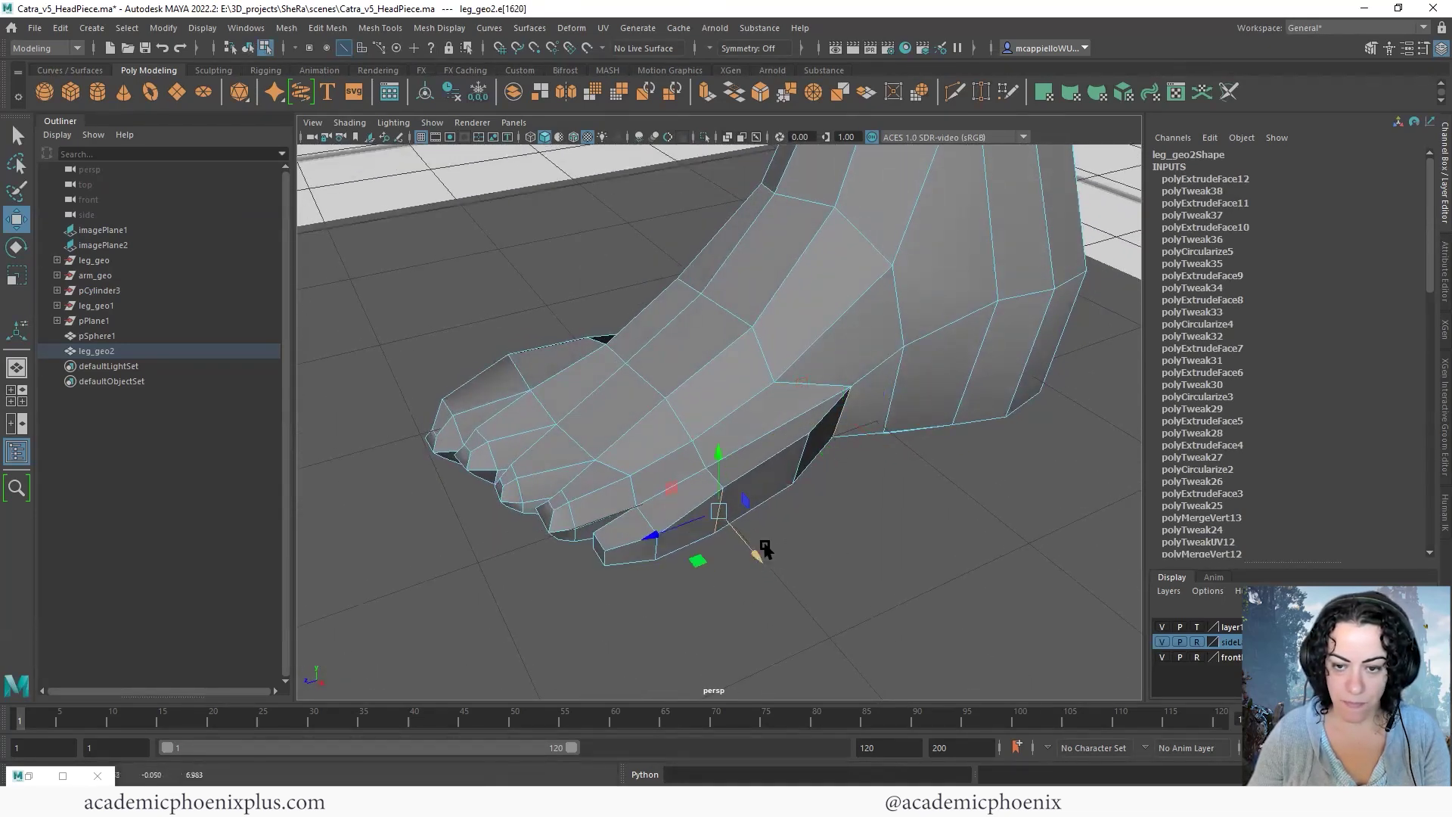
pyautogui.click(828, 486)
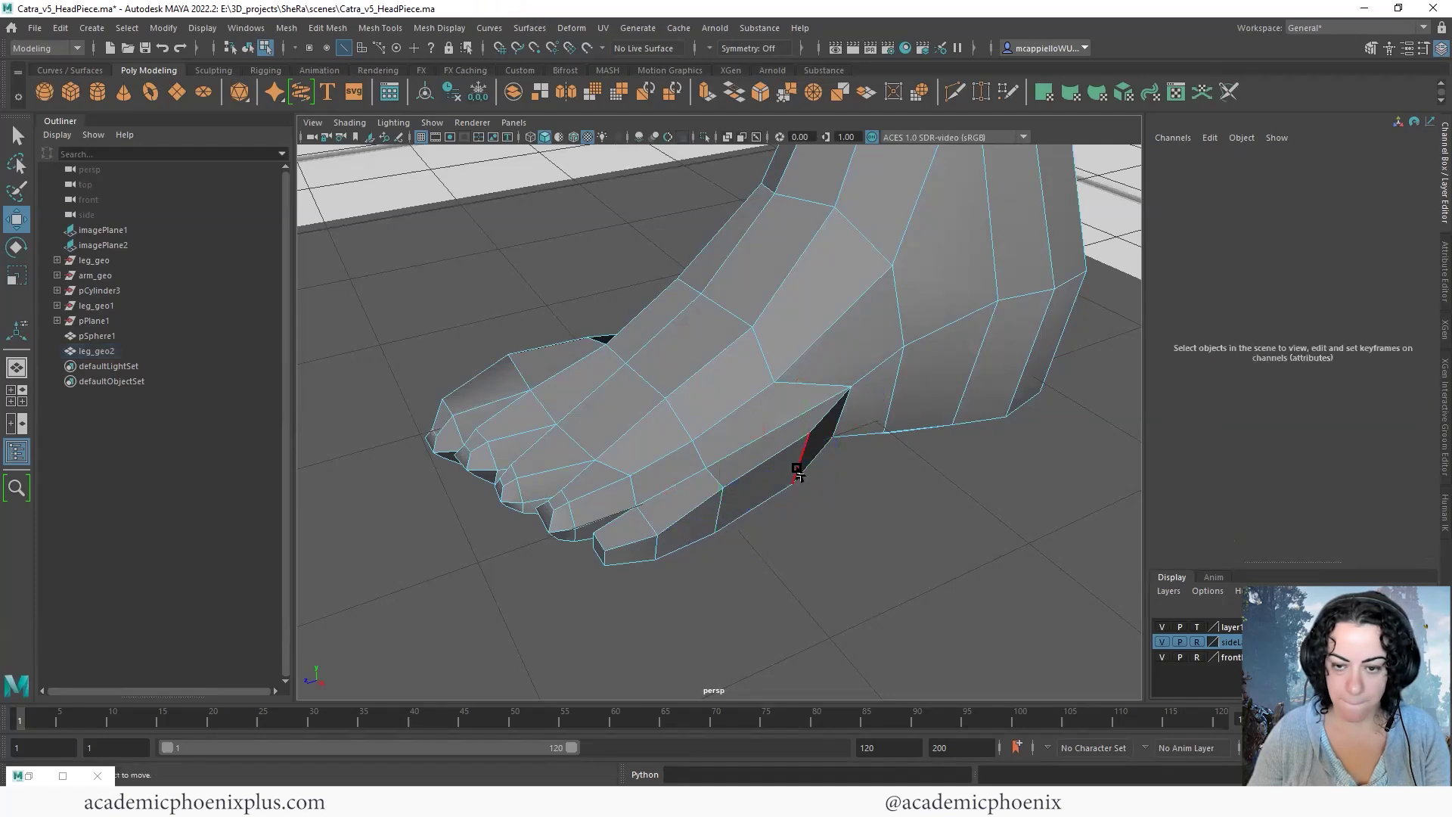
pyautogui.click(798, 473)
pyautogui.moveTo(830, 501); pyautogui.dragTo(827, 491)
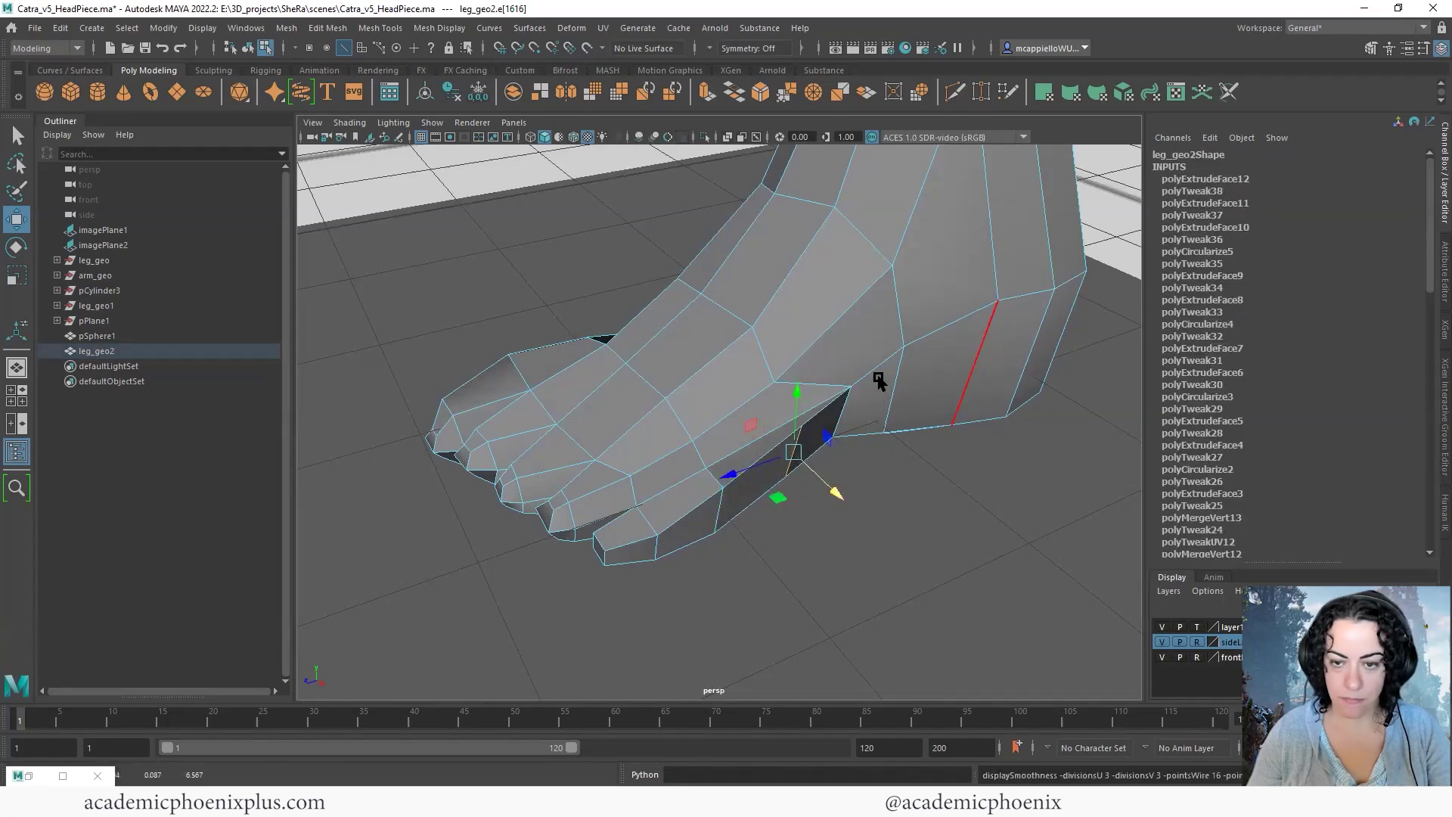
# Preview the foot with smoothing, examine the little toe from several angles, and return to the unsmoothed mesh
pyautogui.press('3')
pyautogui.moveTo(937, 400); pyautogui.dragTo(729, 441, button='right')
pyautogui.click(930, 500)
pyautogui.keyDown('alt'); pyautogui.moveTo(729, 441); pyautogui.dragTo(859, 457); pyautogui.keyUp('alt')
pyautogui.keyDown('alt'); pyautogui.moveTo(918, 461); pyautogui.dragTo(689, 367); pyautogui.keyUp('alt')
pyautogui.click(771, 441)
pyautogui.press('1')
# Reposition an edge at the base between the fourth and little toes and check the smoothed foot
pyautogui.scroll(3, 882, 454)
pyautogui.moveTo(689, 366); pyautogui.dragTo(684, 317, button='right')
pyautogui.keyDown('alt'); pyautogui.moveTo(748, 340); pyautogui.dragTo(857, 319); pyautogui.keyUp('alt')
pyautogui.click(849, 346)
pyautogui.click(801, 377)
pyautogui.keyDown('alt'); pyautogui.moveTo(800, 377); pyautogui.dragTo(538, 392); pyautogui.keyUp('alt')
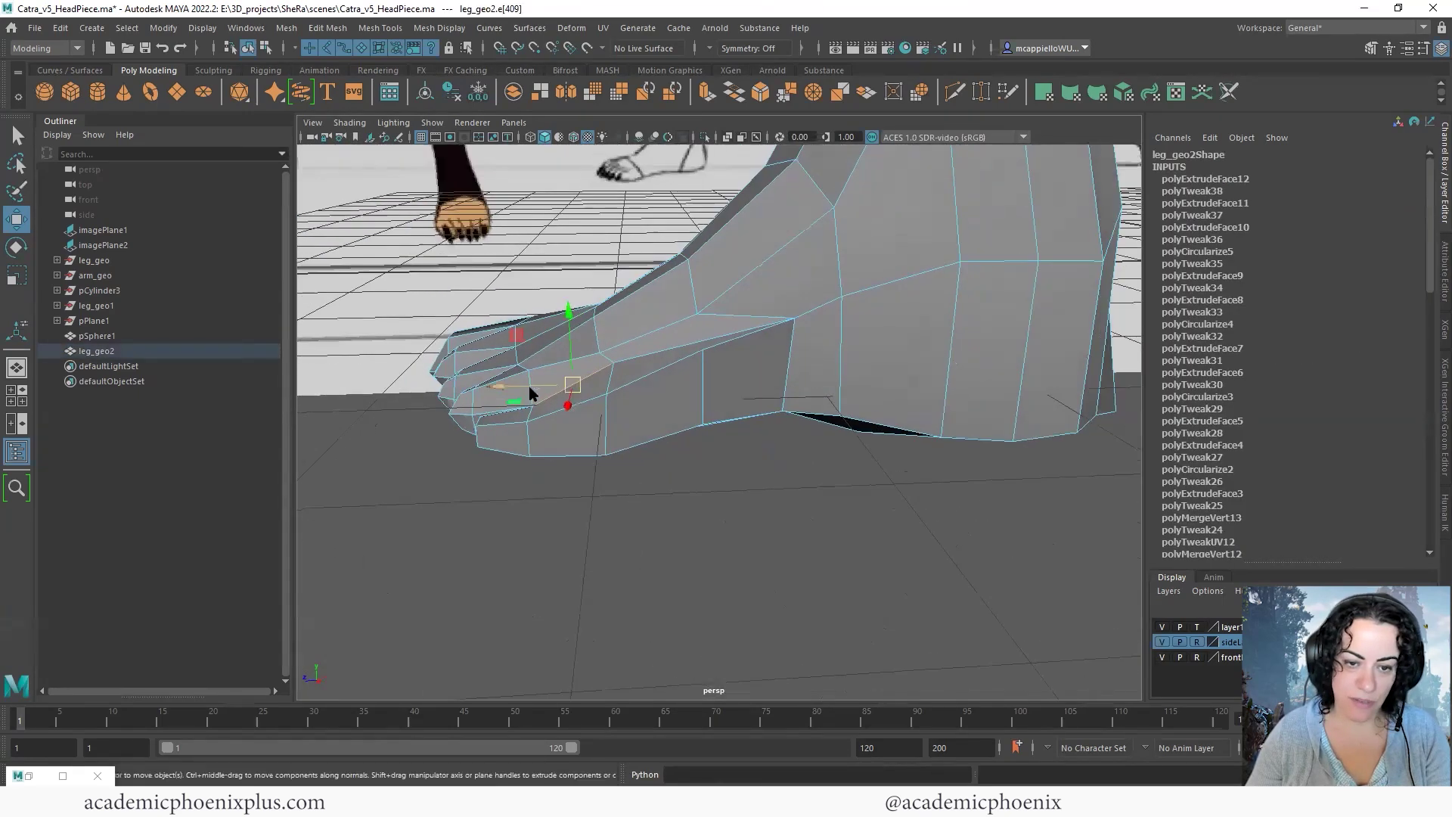
pyautogui.moveTo(538, 383); pyautogui.dragTo(480, 382, button='right')
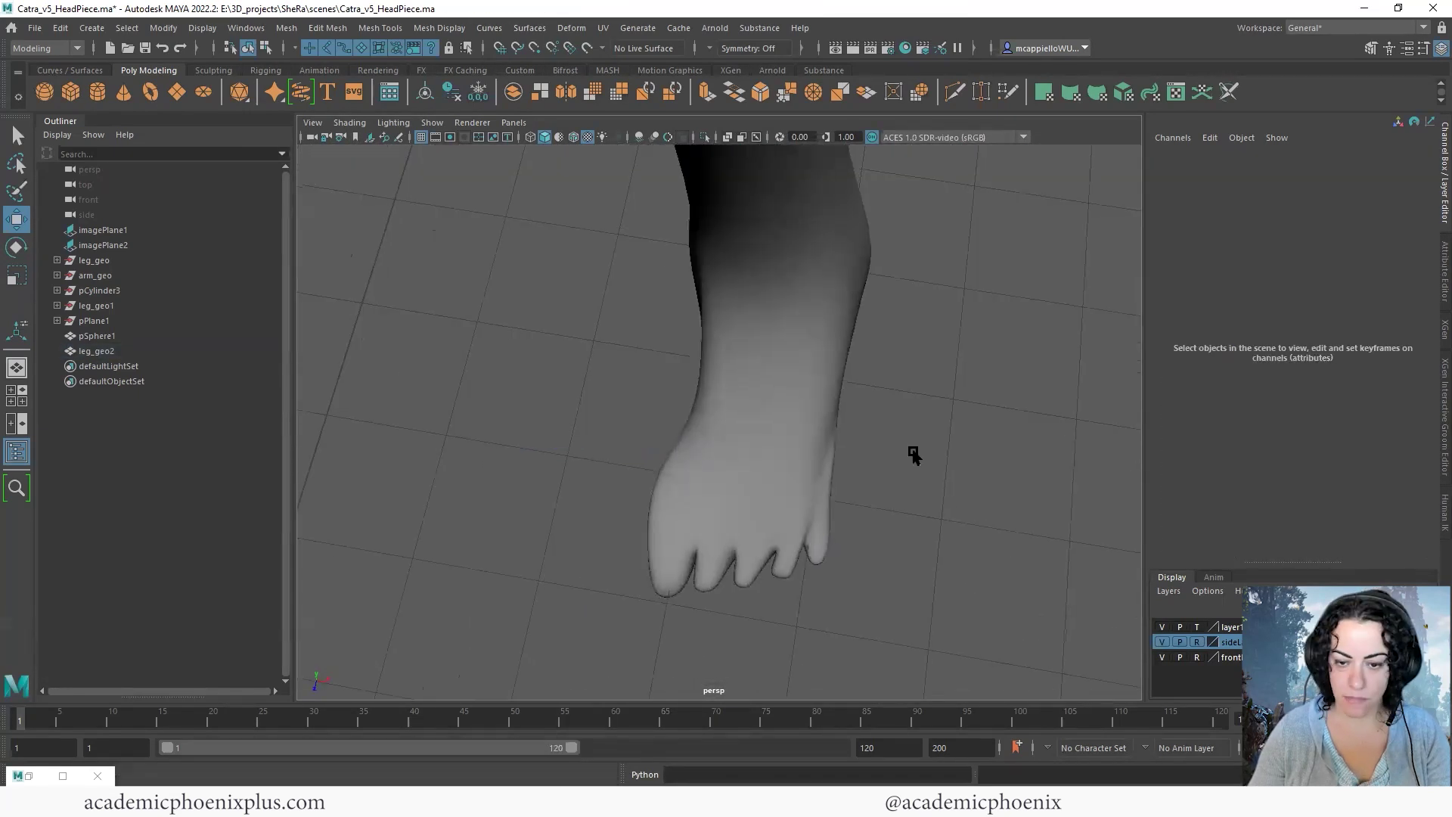
pyautogui.keyDown('alt'); pyautogui.moveTo(912, 452); pyautogui.dragTo(914, 465); pyautogui.keyUp('alt')
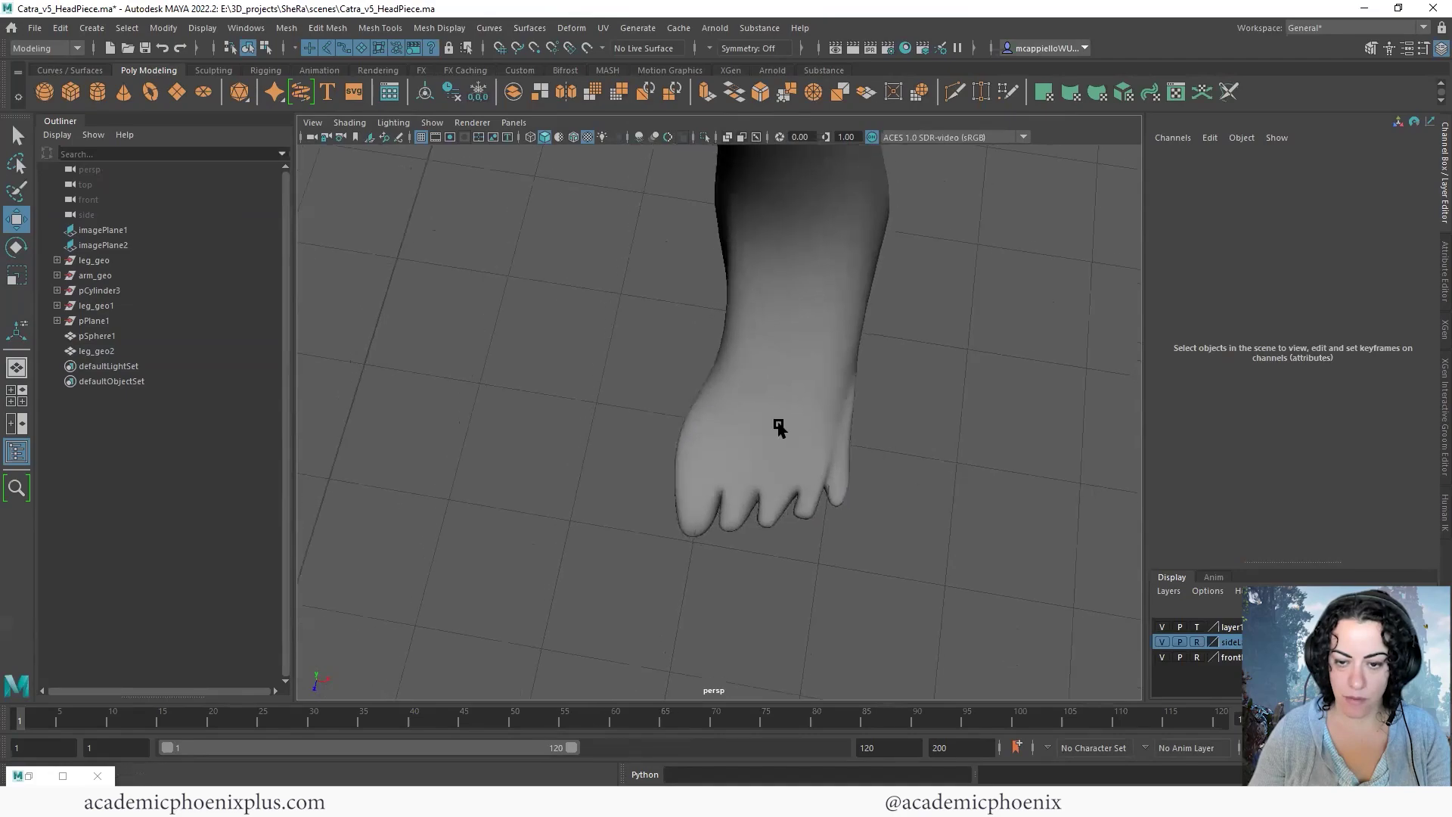
pyautogui.keyDown('alt'); pyautogui.moveTo(830, 438); pyautogui.dragTo(782, 469, button='right'); pyautogui.keyUp('alt')
pyautogui.keyDown('alt'); pyautogui.moveTo(781, 471); pyautogui.dragTo(769, 443); pyautogui.keyUp('alt')
# Divide the large face under the heel with the Multi-Cut tool, adding crosswise and lengthwise edges to form a grid
pyautogui.click(770, 443)
pyautogui.press('1')
pyautogui.scroll(3, 833, 379)
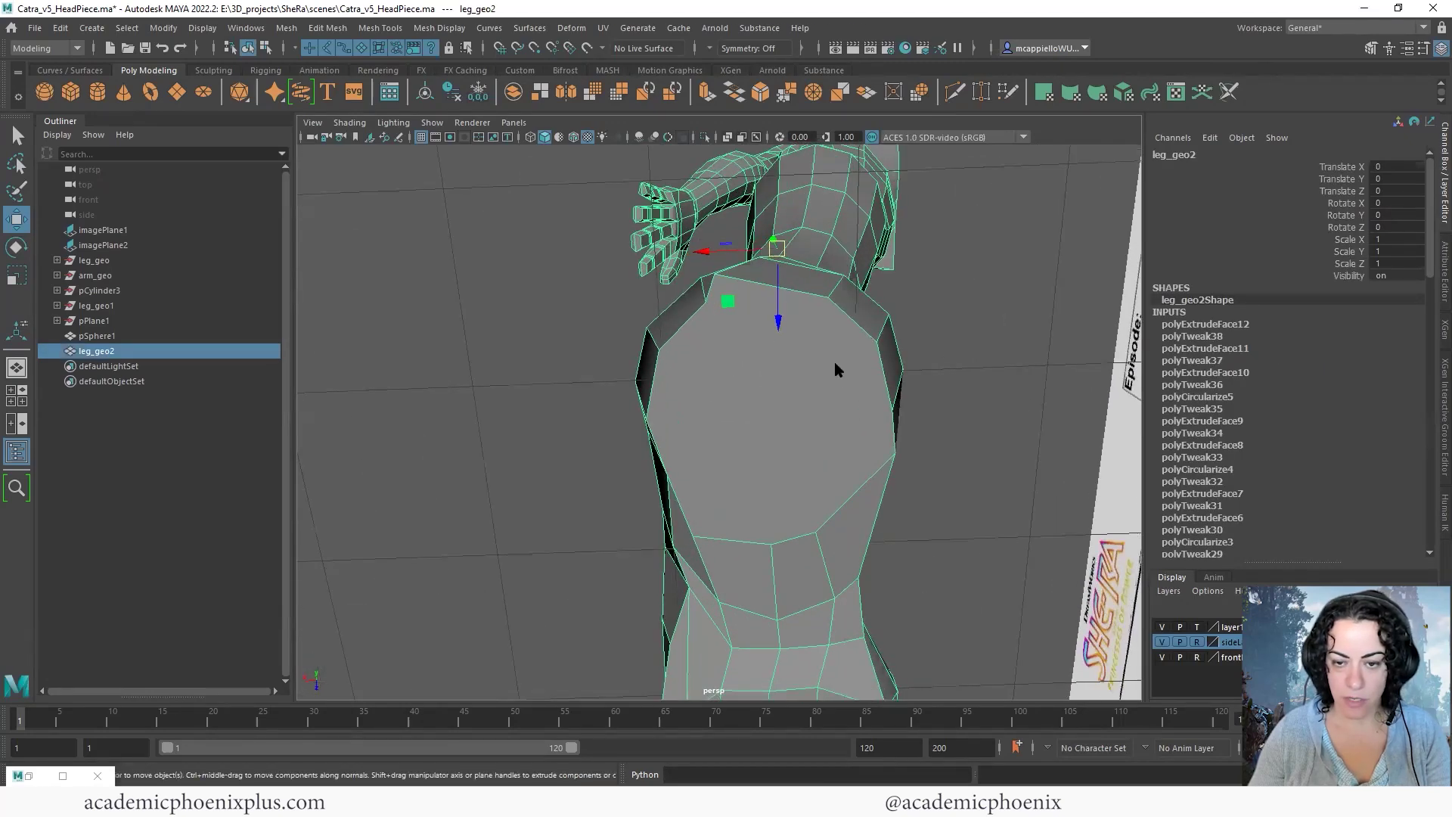
pyautogui.keyDown('shift'); pyautogui.moveTo(837, 369); pyautogui.dragTo(746, 370, button='right'); pyautogui.keyUp('shift')
pyautogui.keyDown('alt'); pyautogui.moveTo(773, 361); pyautogui.dragTo(671, 401); pyautogui.keyUp('alt')
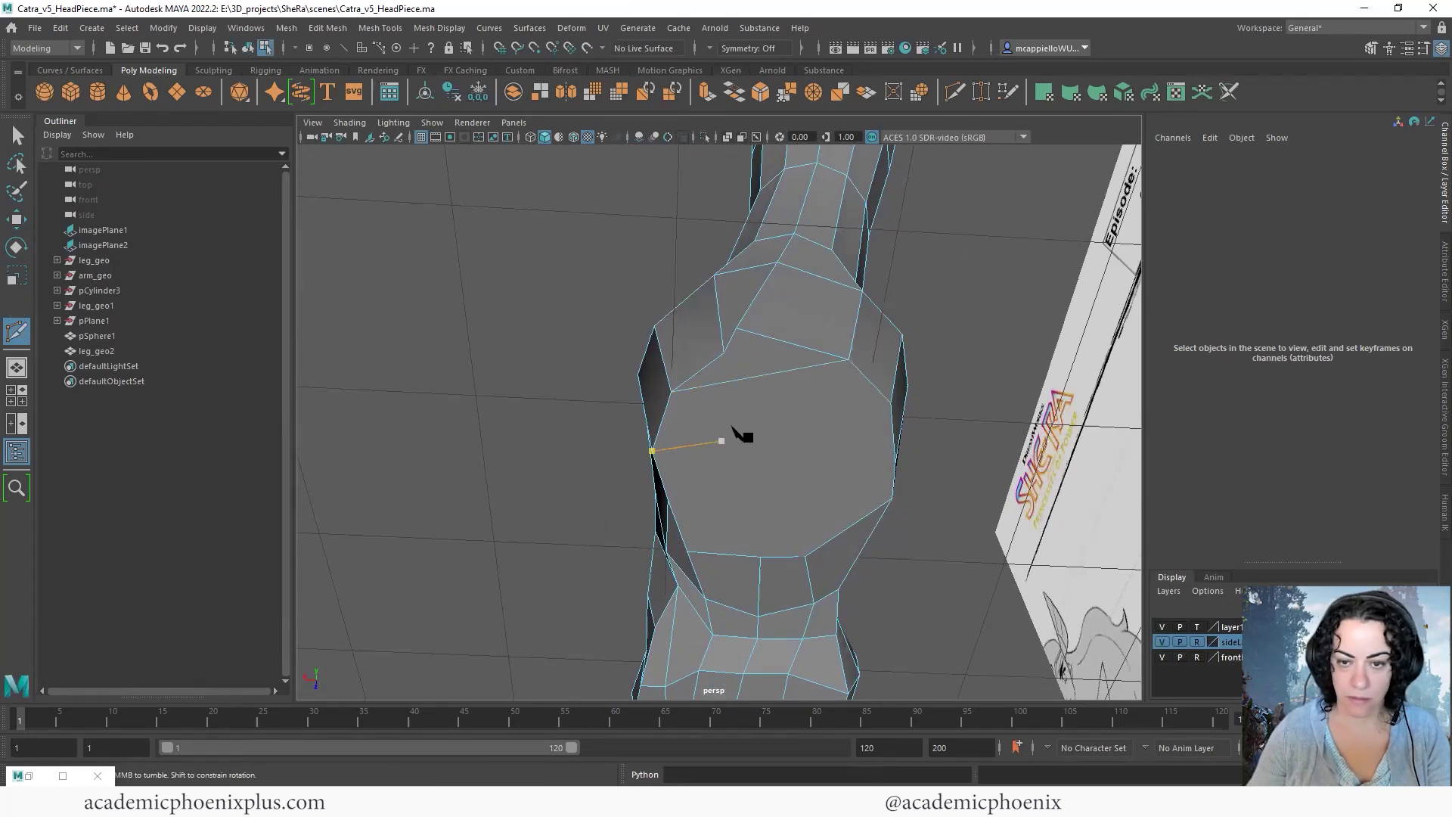
pyautogui.keyDown('alt'); pyautogui.moveTo(719, 439); pyautogui.dragTo(669, 401); pyautogui.keyUp('alt')
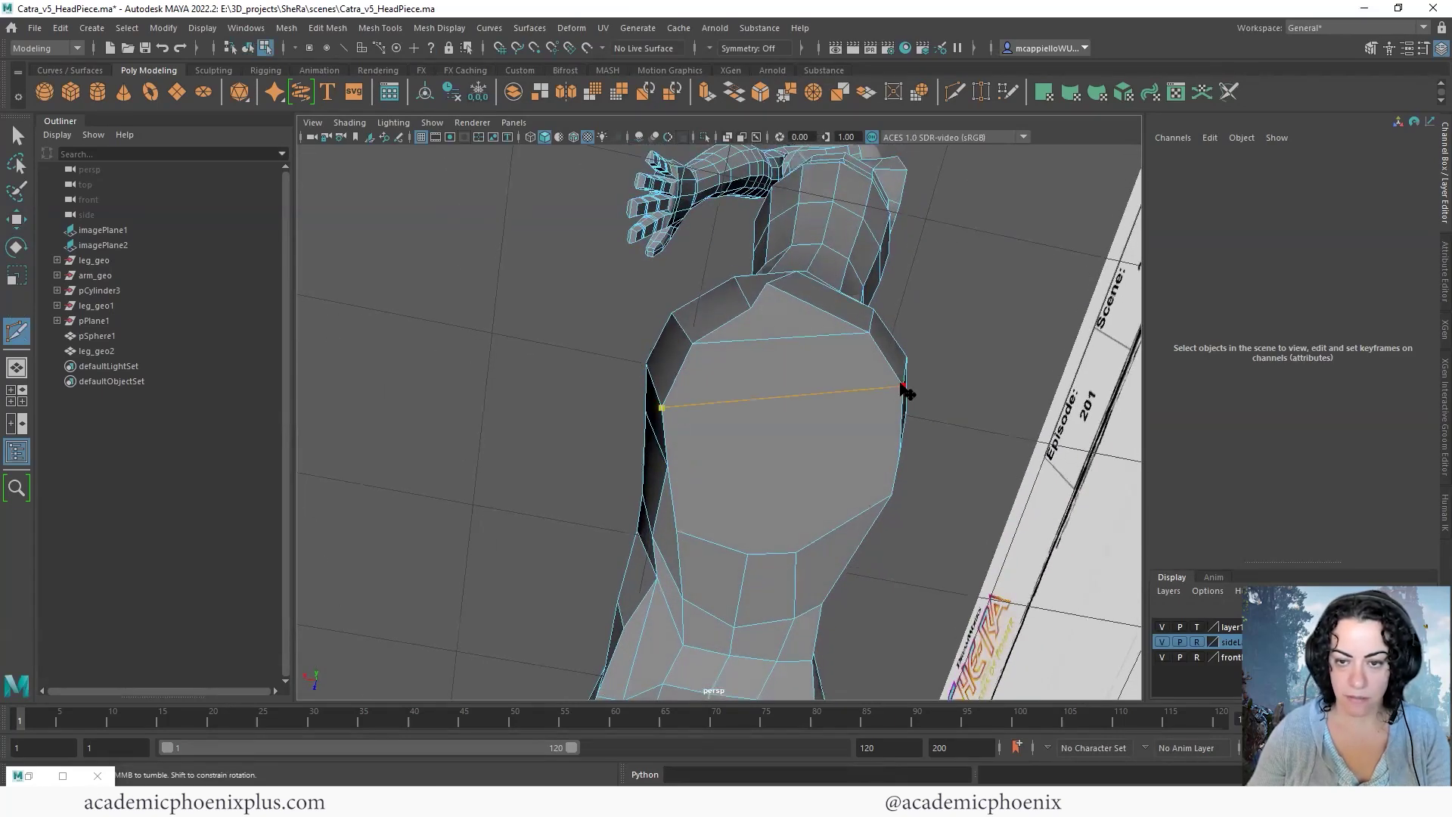
pyautogui.keyDown('alt'); pyautogui.moveTo(513, 484); pyautogui.dragTo(672, 433); pyautogui.keyUp('alt')
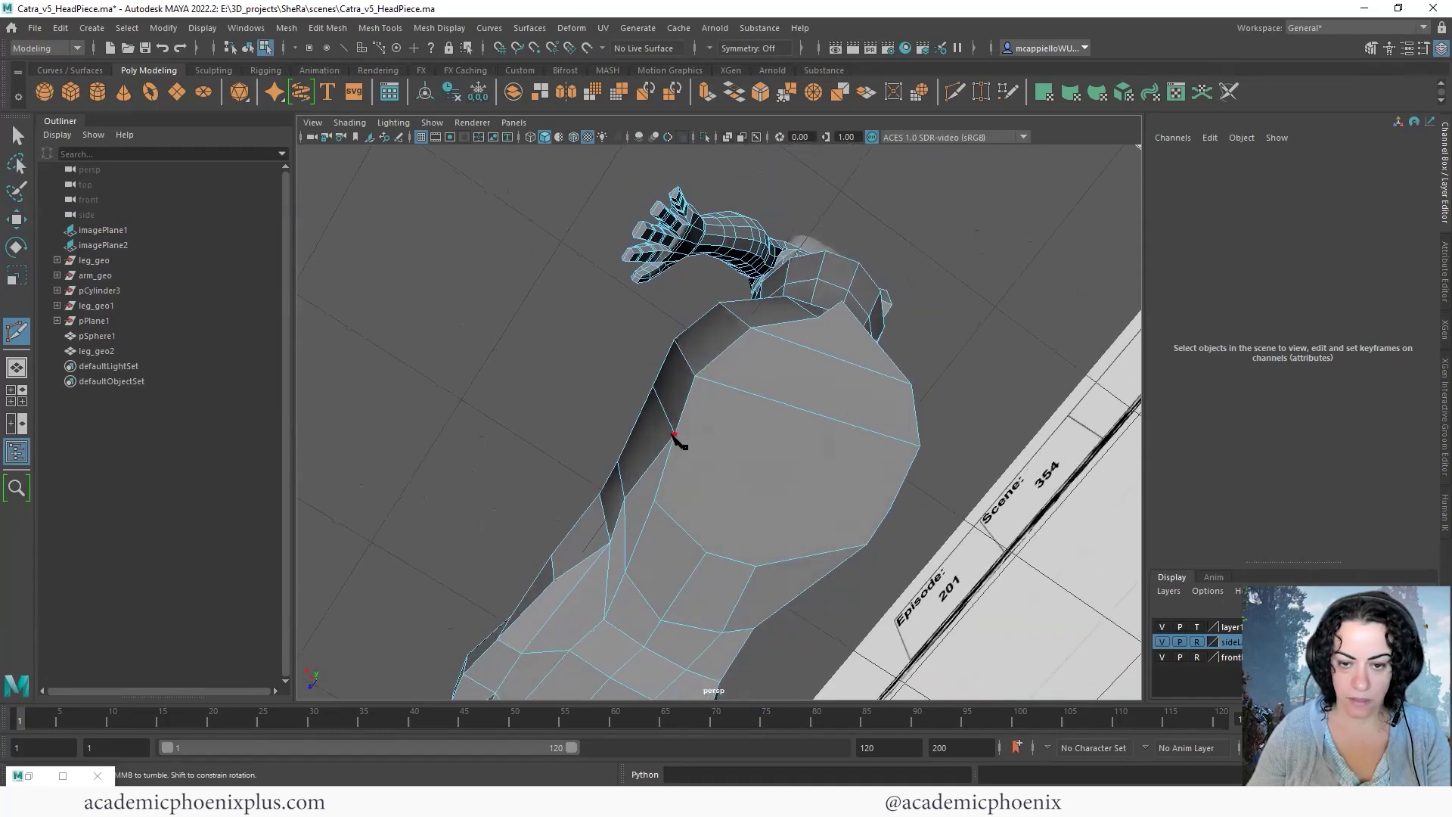
pyautogui.keyDown('alt'); pyautogui.moveTo(749, 463); pyautogui.dragTo(838, 322); pyautogui.keyUp('alt')
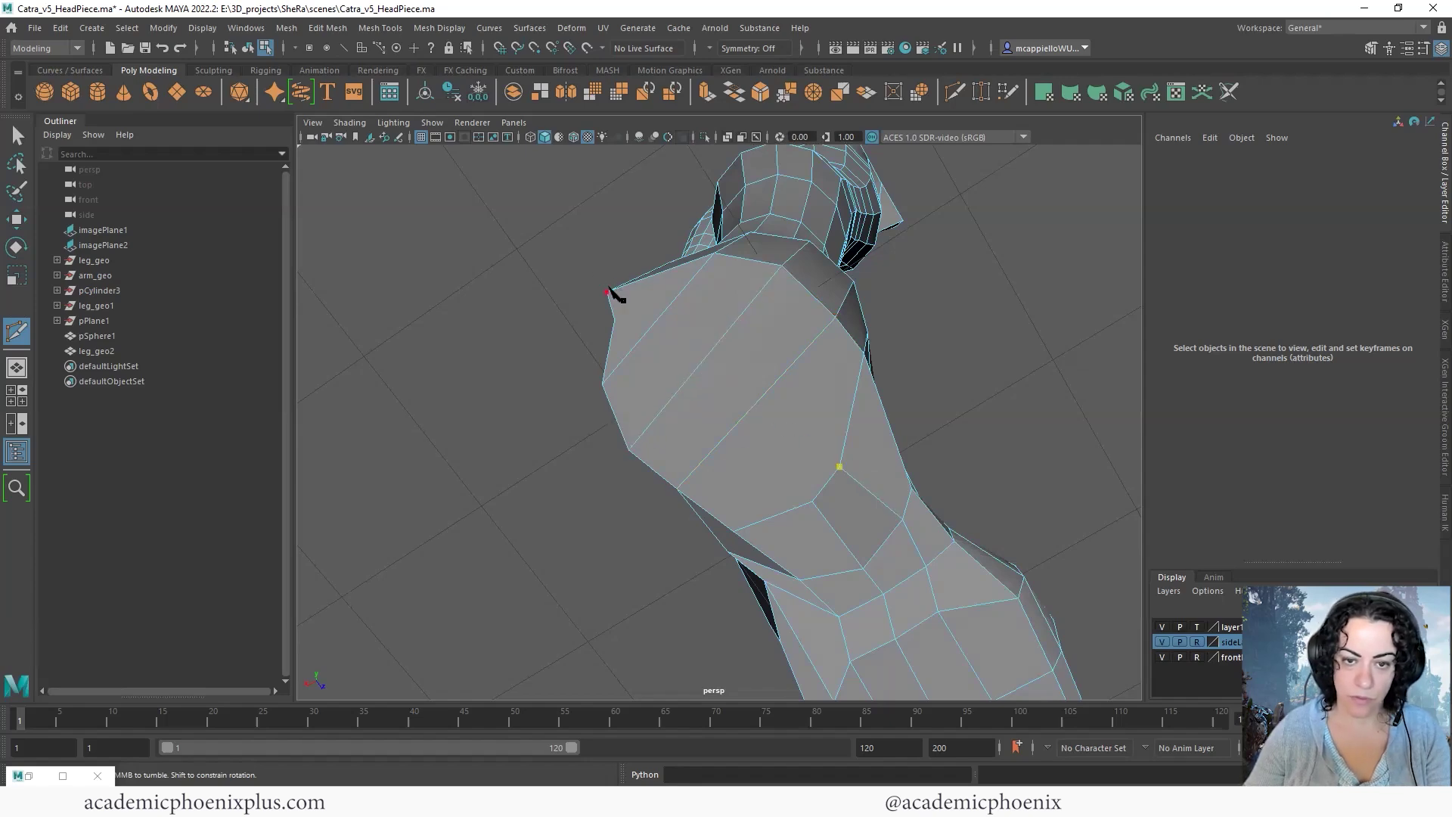
pyautogui.keyDown('alt'); pyautogui.moveTo(522, 431); pyautogui.dragTo(771, 294); pyautogui.keyUp('alt')
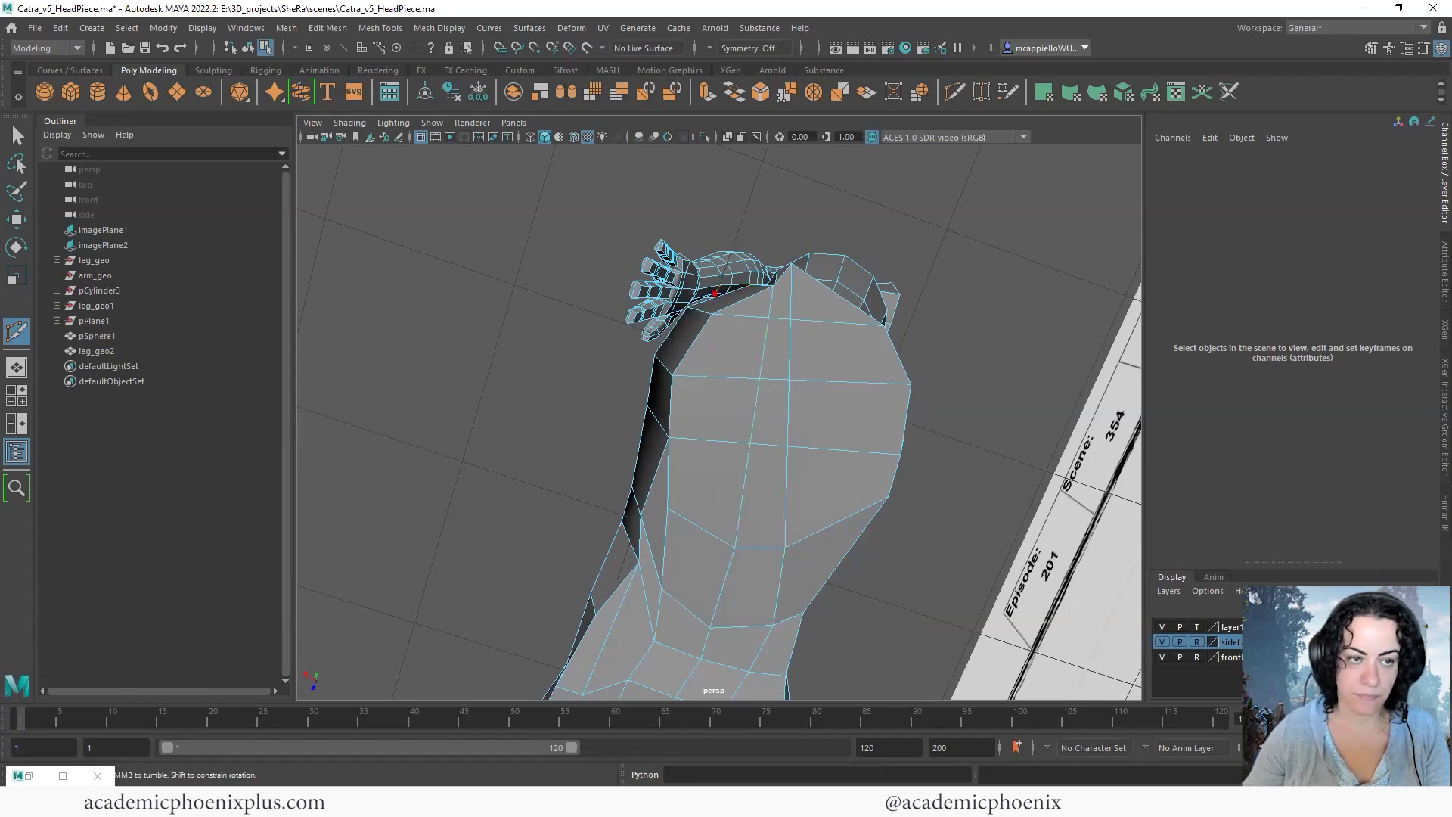
# Relax the new vertices under the heel with the Quad Draw tool to even out the grid
pyautogui.click(1371, 49)
pyautogui.click(1385, 581)
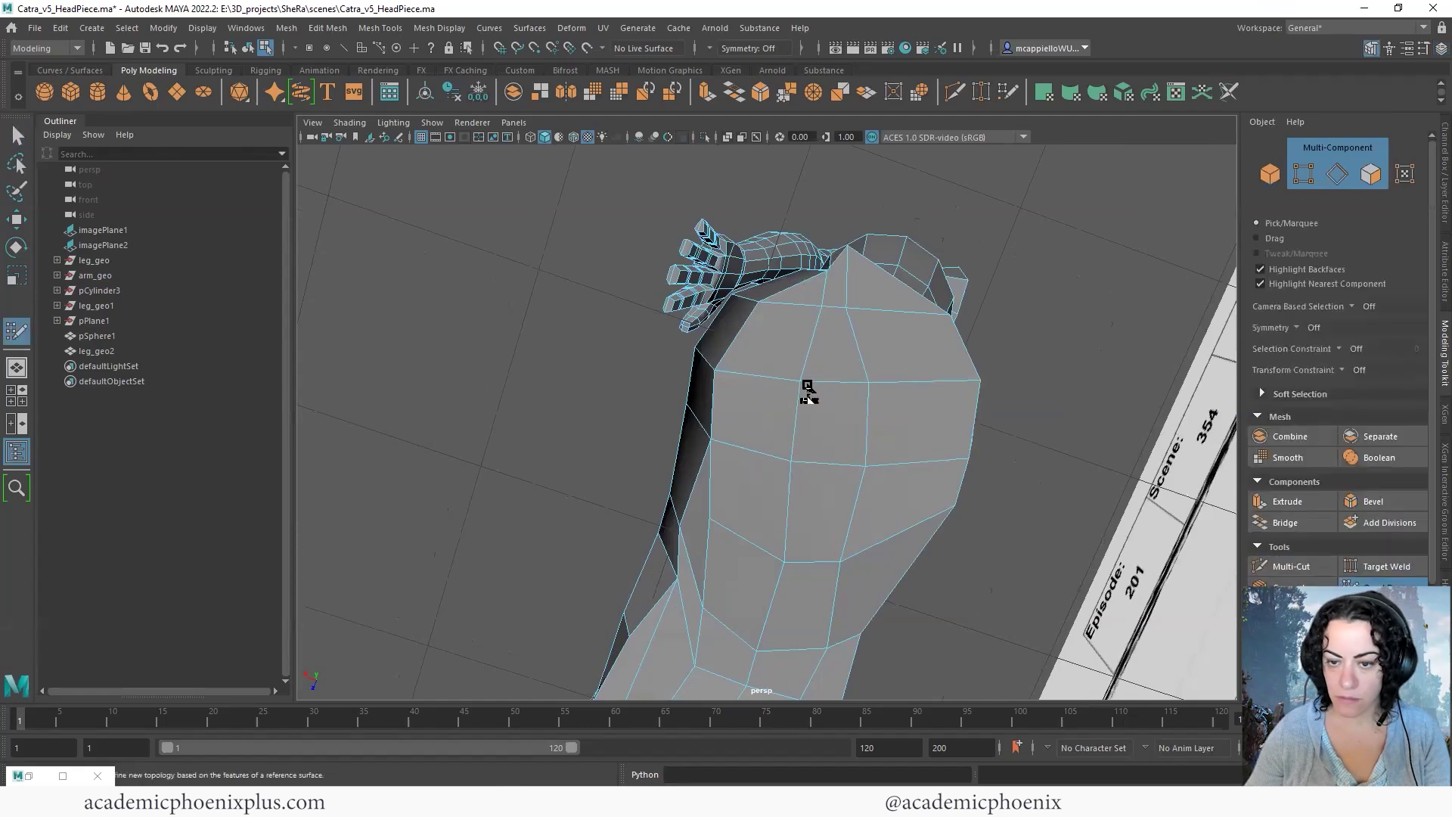
pyautogui.moveTo(770, 397)
pyautogui.keyDown('shift'); pyautogui.mouseDown()
pyautogui.moveTo(892, 526)
pyautogui.moveTo(837, 496)
pyautogui.moveTo(821, 514)
pyautogui.mouseUp(); pyautogui.keyUp('shift')
pyautogui.moveTo(843, 473)
pyautogui.keyDown('shift'); pyautogui.mouseDown()
pyautogui.moveTo(720, 469)
pyautogui.moveTo(1008, 532)
pyautogui.mouseUp(); pyautogui.keyUp('shift')
pyautogui.moveTo(665, 526)
pyautogui.keyDown('alt'); pyautogui.mouseDown()
pyautogui.moveTo(863, 534)
pyautogui.moveTo(866, 502)
pyautogui.moveTo(791, 537)
pyautogui.moveTo(651, 506)
pyautogui.moveTo(657, 423)
pyautogui.moveTo(654, 522)
pyautogui.moveTo(690, 476)
pyautogui.moveTo(854, 408)
pyautogui.mouseUp(); pyautogui.keyUp('alt')
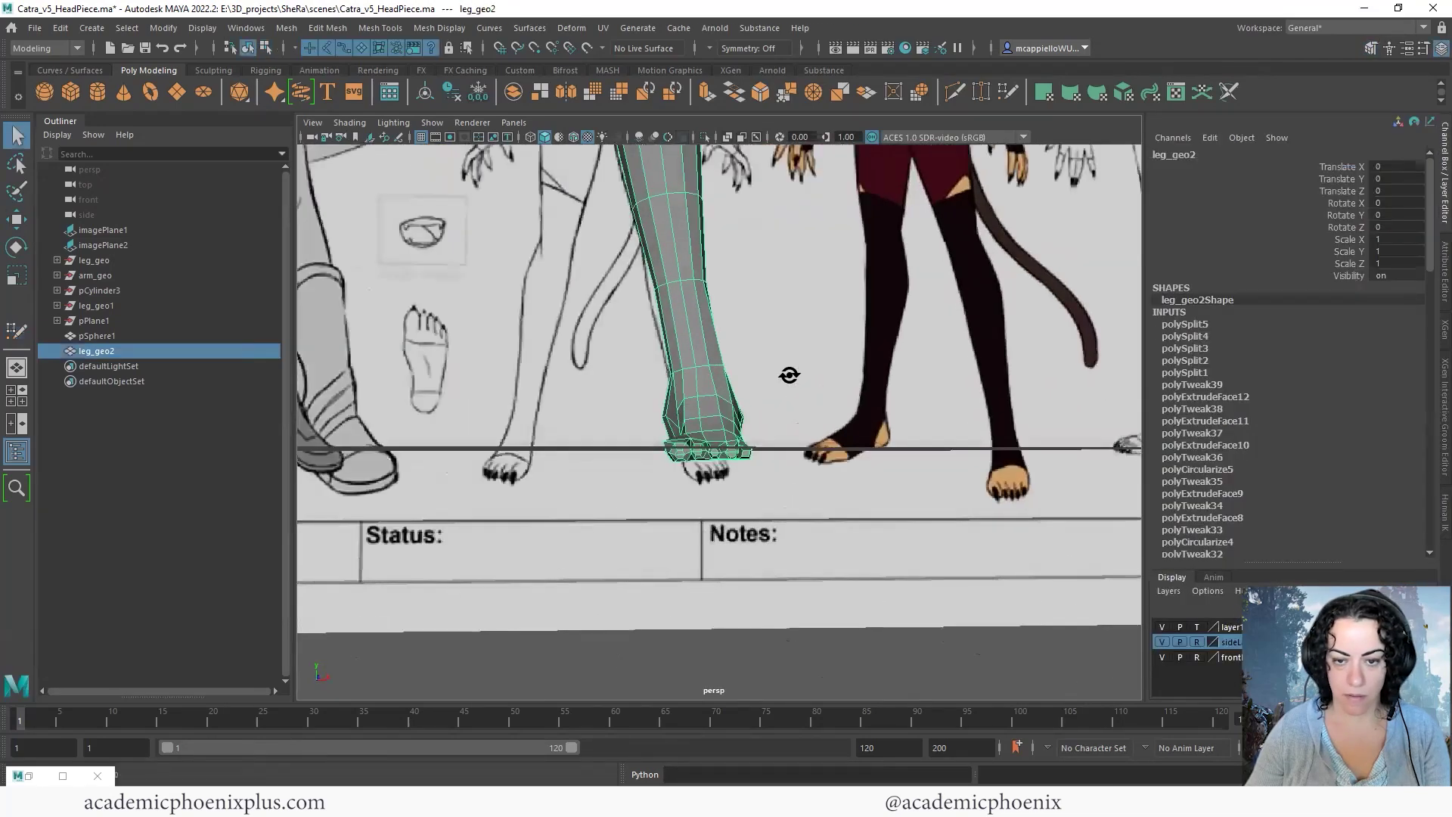
# Preview the body mesh with smoothing and examine the leg and foot from several angles
pyautogui.moveTo(788, 376)
pyautogui.keyDown('alt'); pyautogui.mouseDown()
pyautogui.moveTo(815, 405)
pyautogui.moveTo(865, 395)
pyautogui.moveTo(918, 454)
pyautogui.mouseUp(); pyautogui.keyUp('alt')
pyautogui.press('3')
pyautogui.click(918, 454)
pyautogui.scroll(-5, 719, 416)
pyautogui.moveTo(720, 424)
pyautogui.keyDown('alt'); pyautogui.mouseDown()
pyautogui.moveTo(602, 414)
pyautogui.moveTo(844, 428)
pyautogui.mouseUp(); pyautogui.keyUp('alt')
pyautogui.press('space')
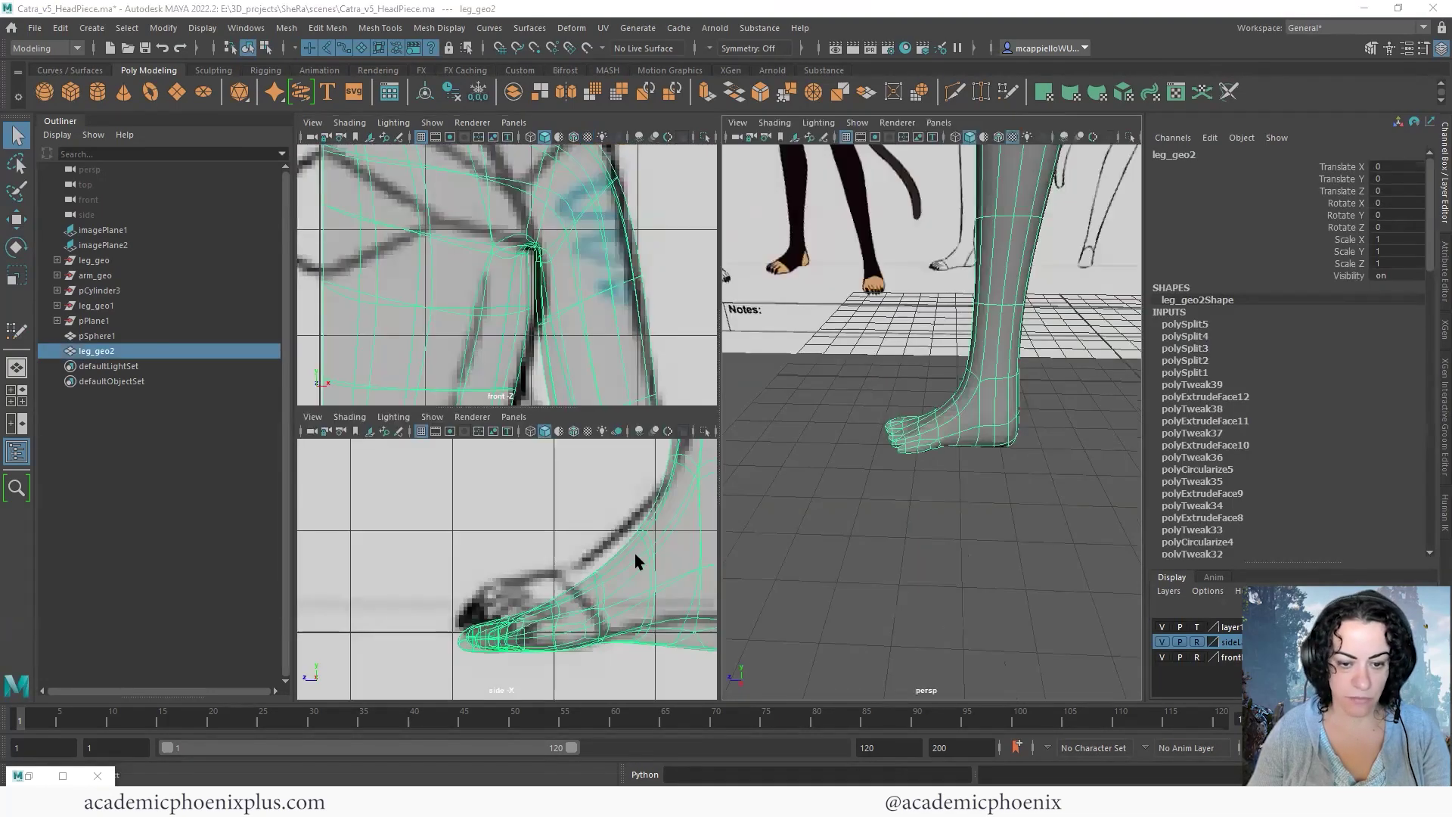
# In side view, enlarge the vertices of the toes and forefoot and raise them toward the reference drawing
pyautogui.press('space')
pyautogui.keyDown('alt'); pyautogui.moveTo(622, 551); pyautogui.dragTo(463, 528, button='middle'); pyautogui.keyUp('alt')
pyautogui.moveTo(716, 384); pyautogui.dragTo(632, 380, button='right')
pyautogui.scroll(-8, 538, 411)
pyautogui.keyDown('alt'); pyautogui.moveTo(609, 386); pyautogui.dragTo(544, 428, button='middle'); pyautogui.keyUp('alt')
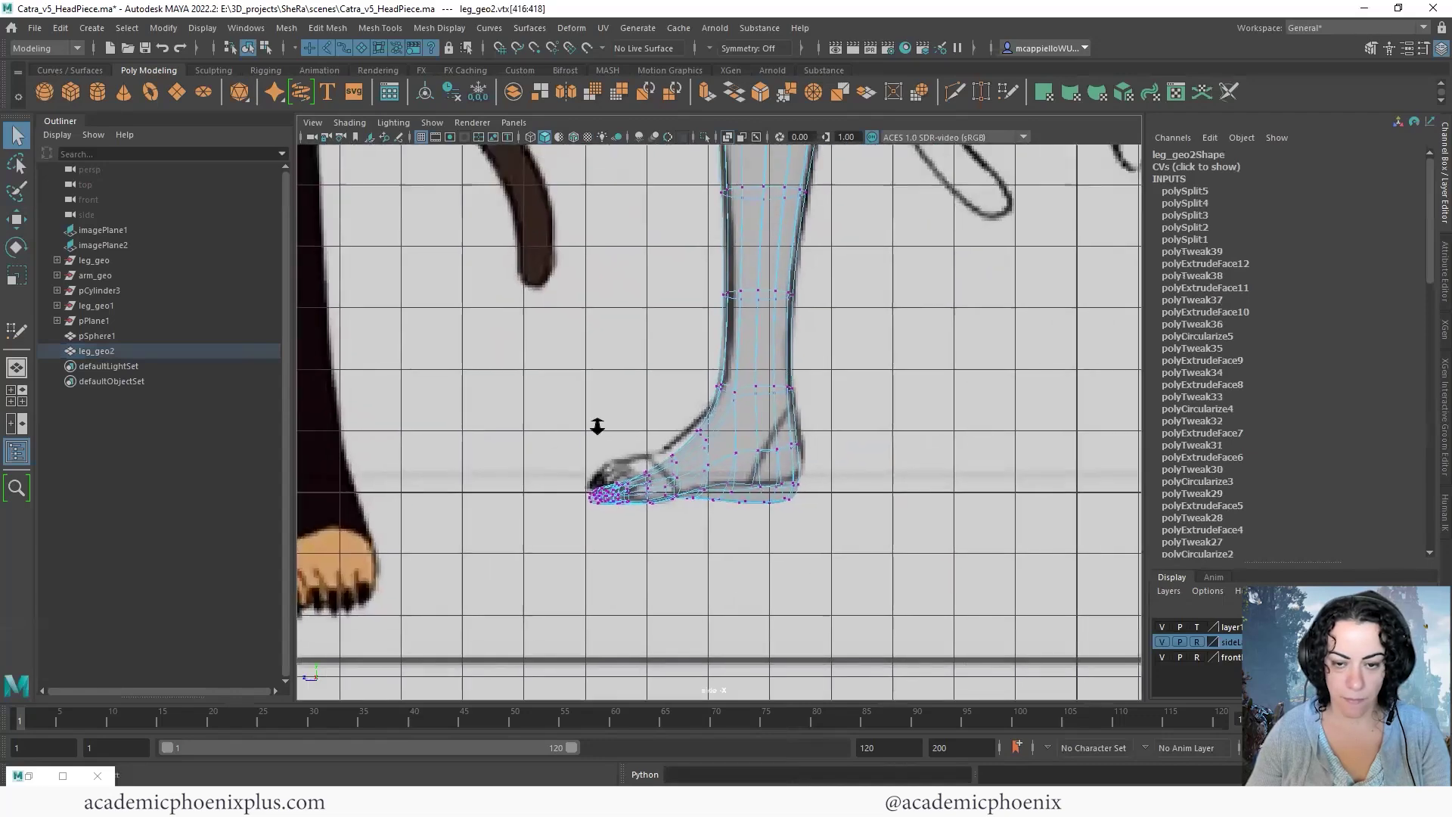
pyautogui.scroll(4, 530, 446)
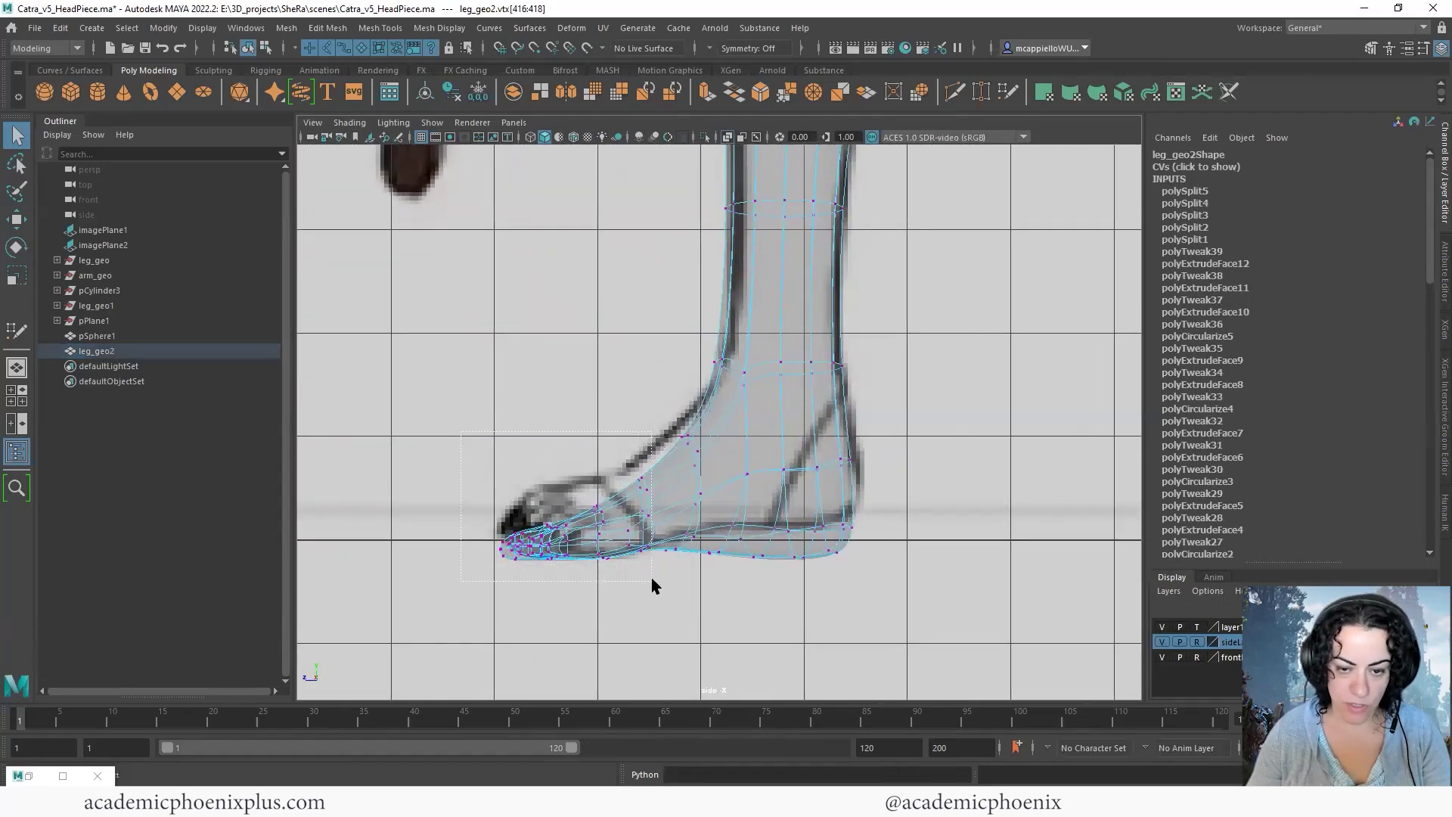
pyautogui.press('r')
pyautogui.moveTo(572, 522); pyautogui.dragTo(612, 539)
pyautogui.press('w')
pyautogui.moveTo(594, 538); pyautogui.dragTo(586, 509, button='middle')
# Raise the sole vertices under the arch and heel to follow the reference drawing's sole line
pyautogui.click(773, 531)
pyautogui.keyDown('alt'); pyautogui.moveTo(853, 458); pyautogui.dragTo(844, 431, button='middle'); pyautogui.keyUp('alt')
pyautogui.keyDown('alt'); pyautogui.moveTo(844, 431); pyautogui.dragTo(1006, 515, button='right'); pyautogui.keyUp('alt')
pyautogui.moveTo(929, 596); pyautogui.dragTo(702, 537)
pyautogui.moveTo(778, 541); pyautogui.dragTo(779, 505, button='middle')
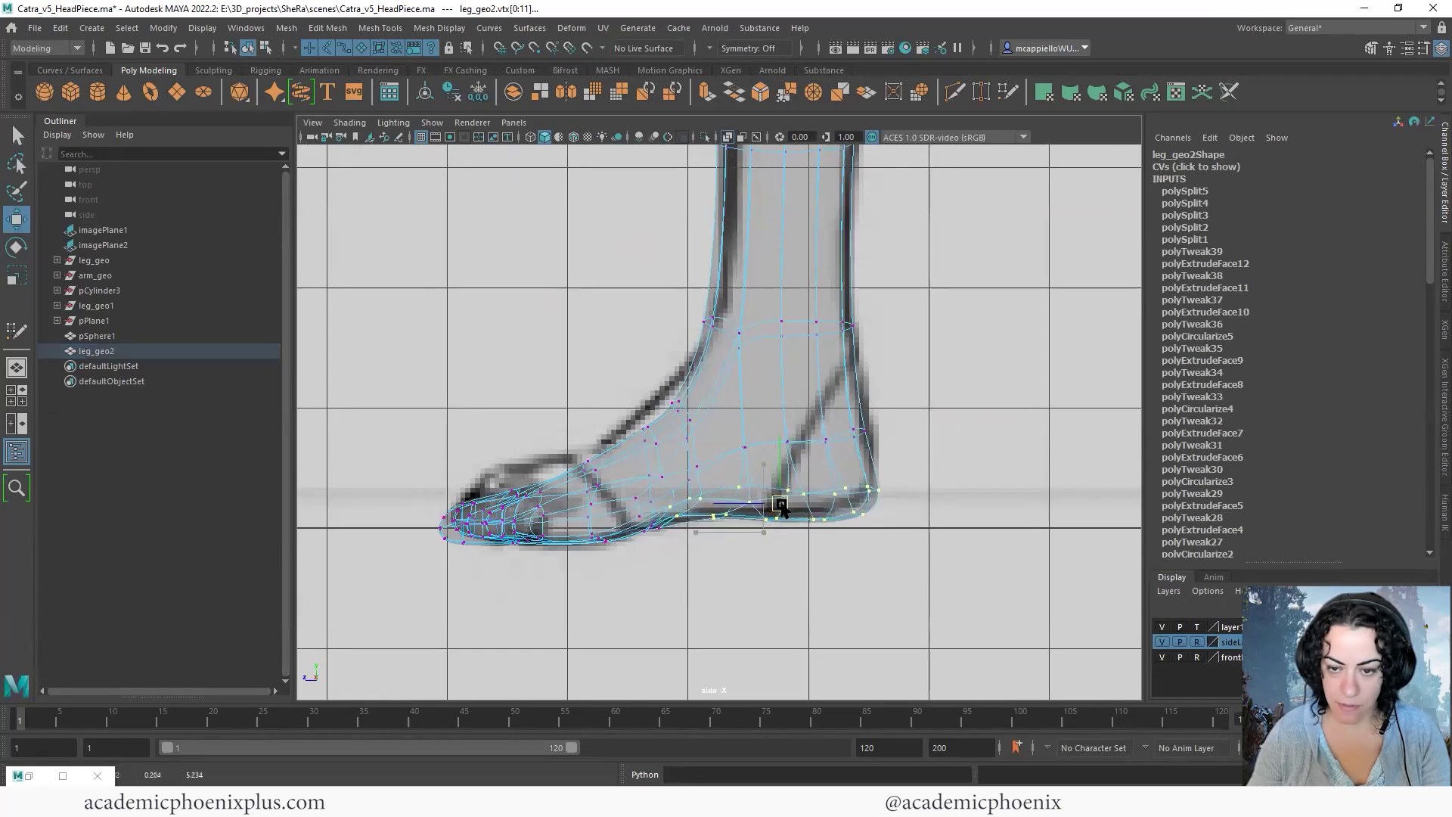
# Move vertices at the back of the heel and on the upper instep onto the reference outline, and return to object selection
pyautogui.moveTo(866, 443); pyautogui.dragTo(863, 433)
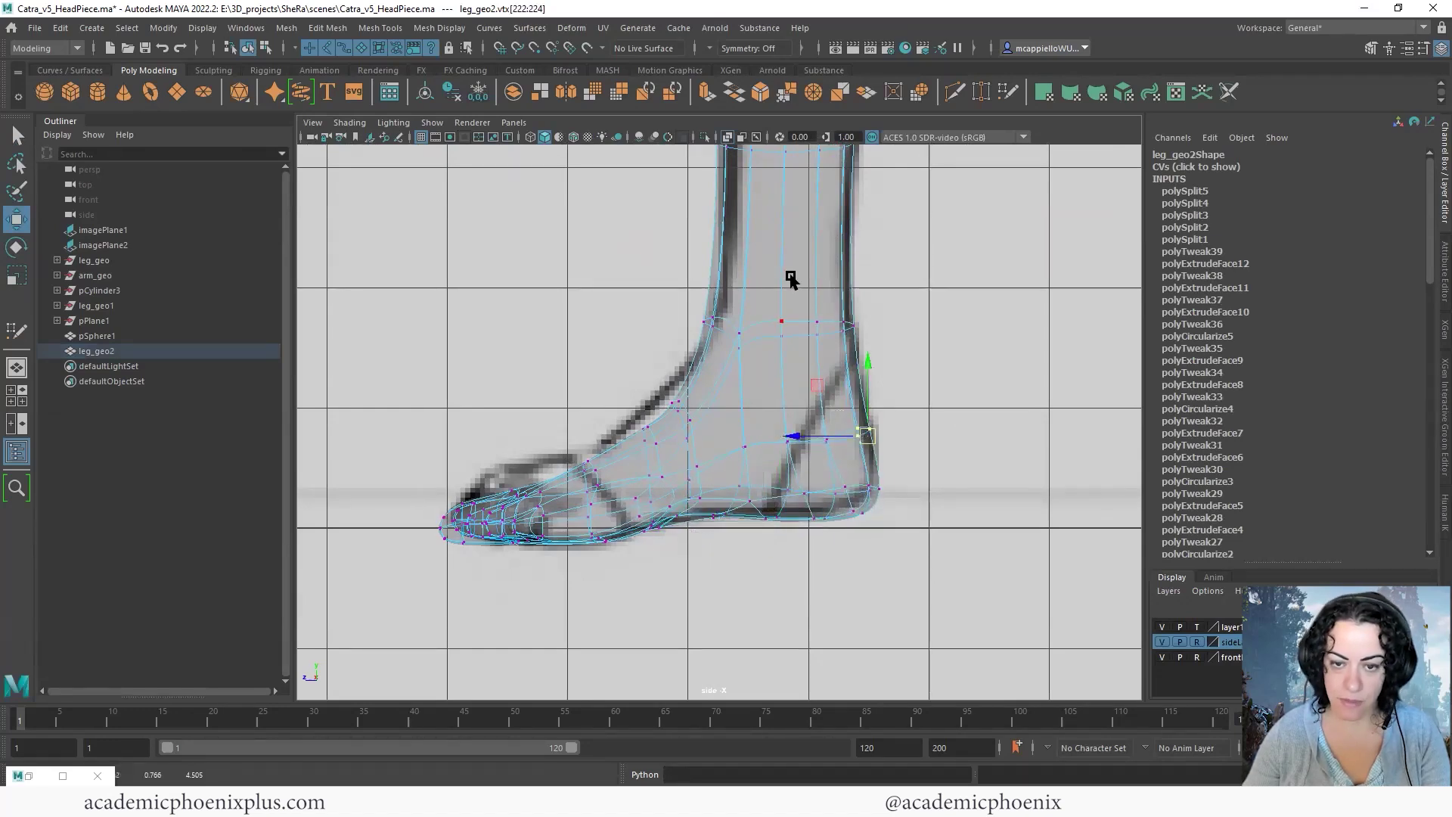
pyautogui.click(671, 403)
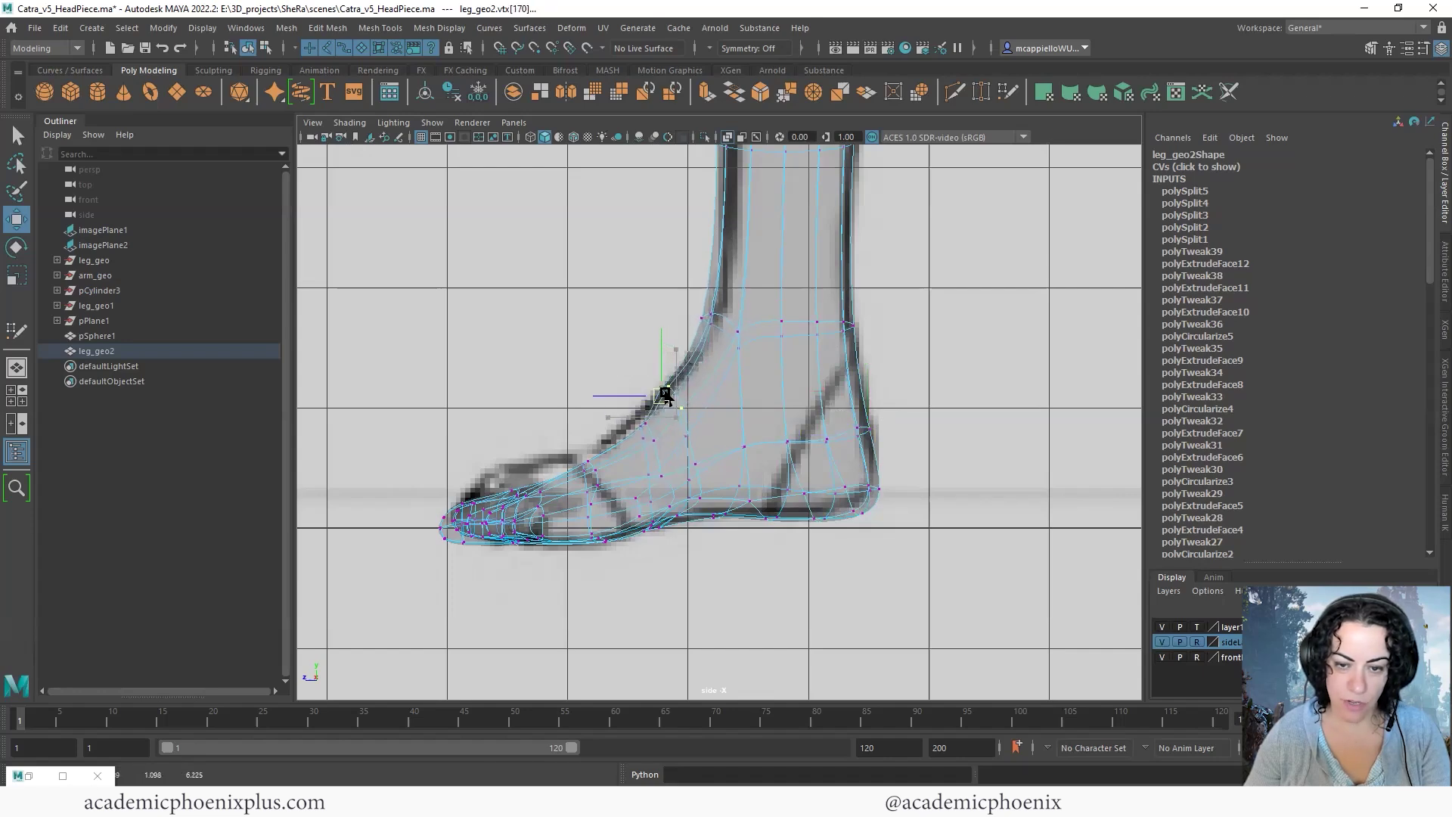
pyautogui.moveTo(800, 344); pyautogui.dragTo(874, 324, button='right')
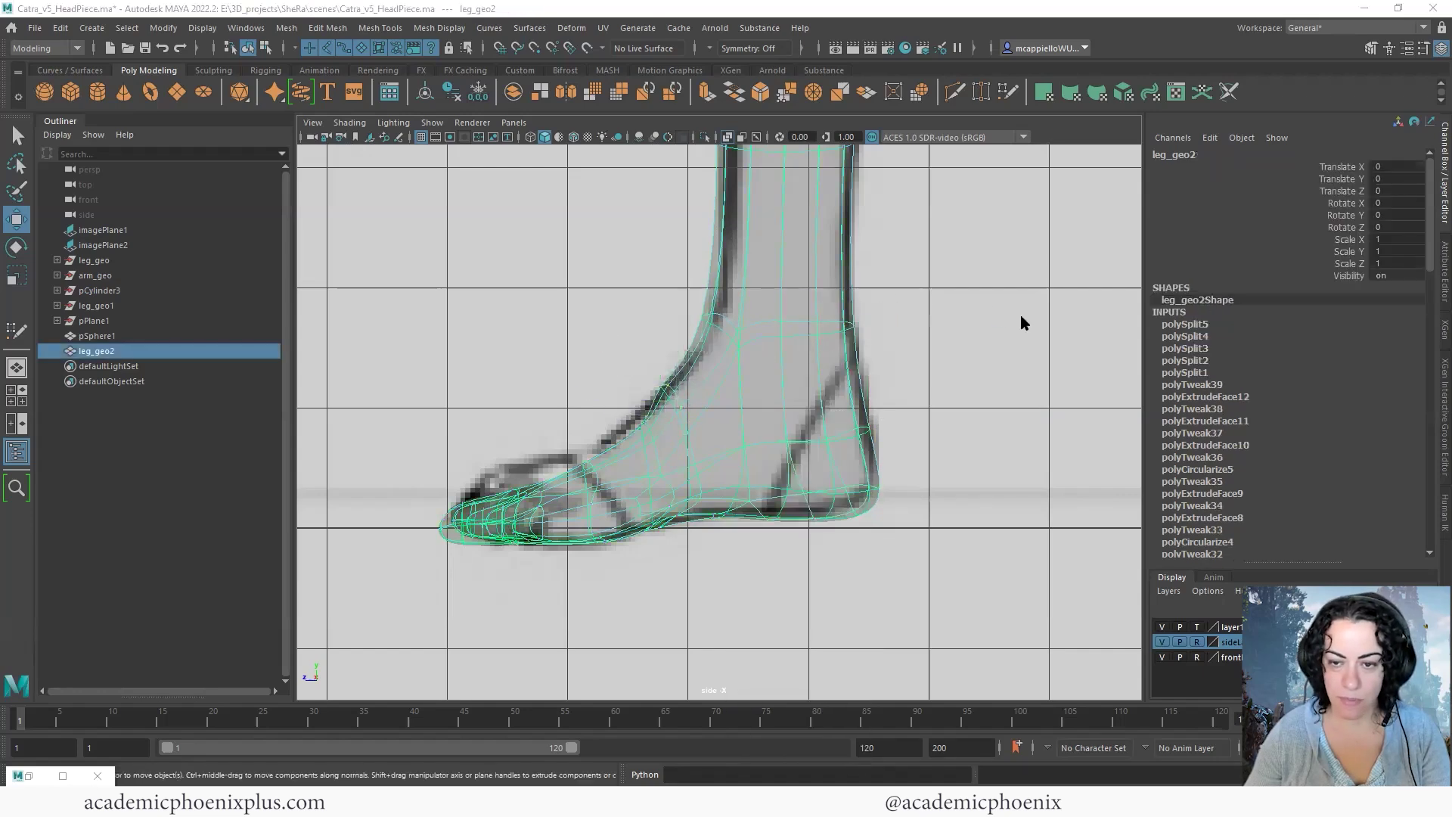
# Return to the unsmoothed mesh in perspective and reposition vertices around the base of the big toe
pyautogui.press('space')
pyautogui.keyDown('alt'); pyautogui.moveTo(1070, 340); pyautogui.dragTo(1002, 383); pyautogui.keyUp('alt')
pyautogui.keyDown('alt'); pyautogui.moveTo(1002, 383); pyautogui.dragTo(1054, 414, button='right'); pyautogui.keyUp('alt')
pyautogui.keyDown('alt'); pyautogui.moveTo(930, 408); pyautogui.dragTo(881, 422); pyautogui.keyUp('alt')
pyautogui.moveTo(900, 415); pyautogui.dragTo(847, 412, button='right')
pyautogui.moveTo(891, 450); pyautogui.dragTo(737, 341)
pyautogui.press('space')
pyautogui.press('1')
pyautogui.keyDown('alt'); pyautogui.moveTo(737, 340); pyautogui.dragTo(787, 379, button='right'); pyautogui.keyUp('alt')
pyautogui.click(784, 473)
pyautogui.keyDown('alt'); pyautogui.moveTo(785, 473); pyautogui.dragTo(734, 480); pyautogui.keyUp('alt')
pyautogui.click(735, 482)
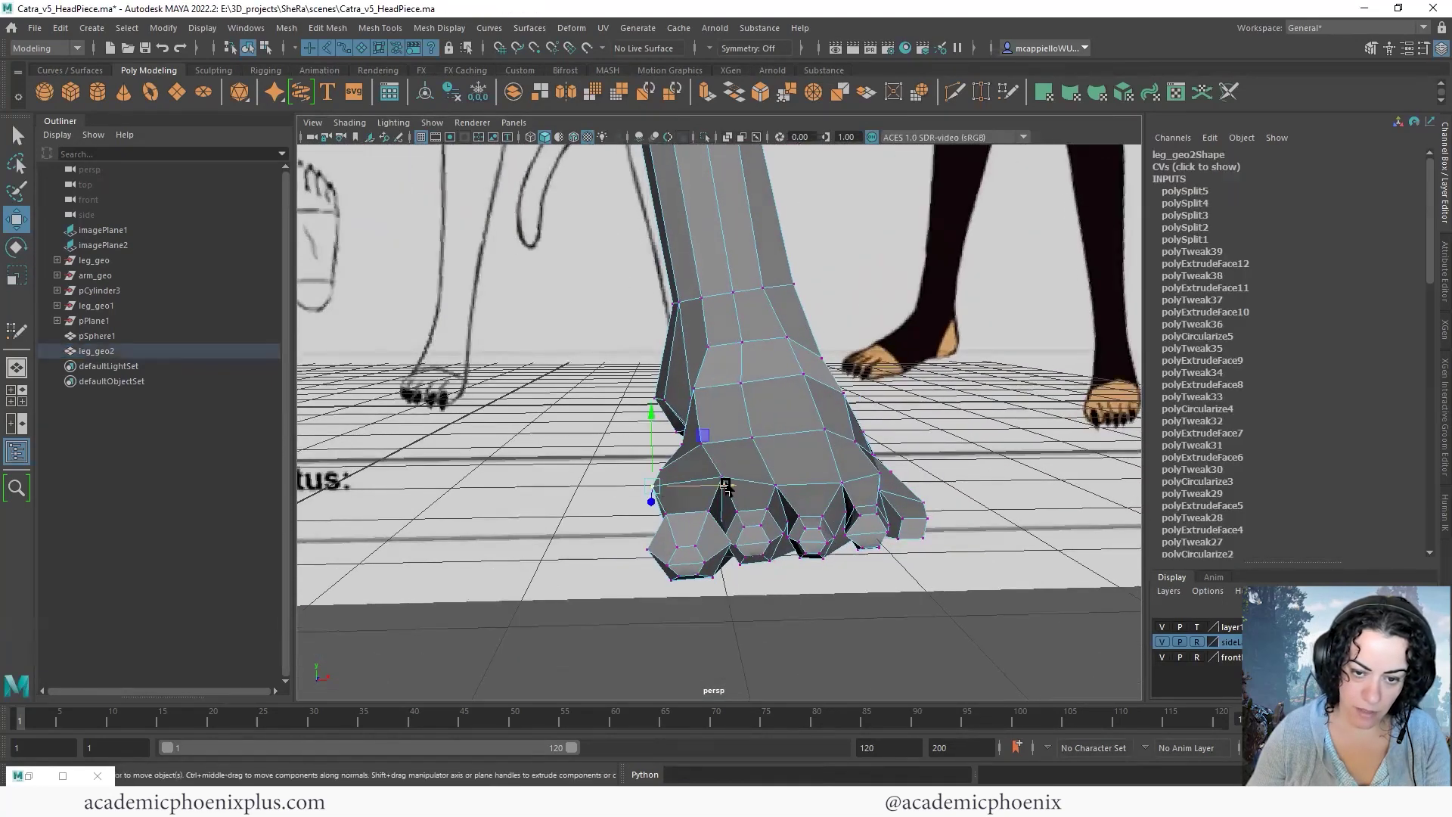
pyautogui.click(670, 472)
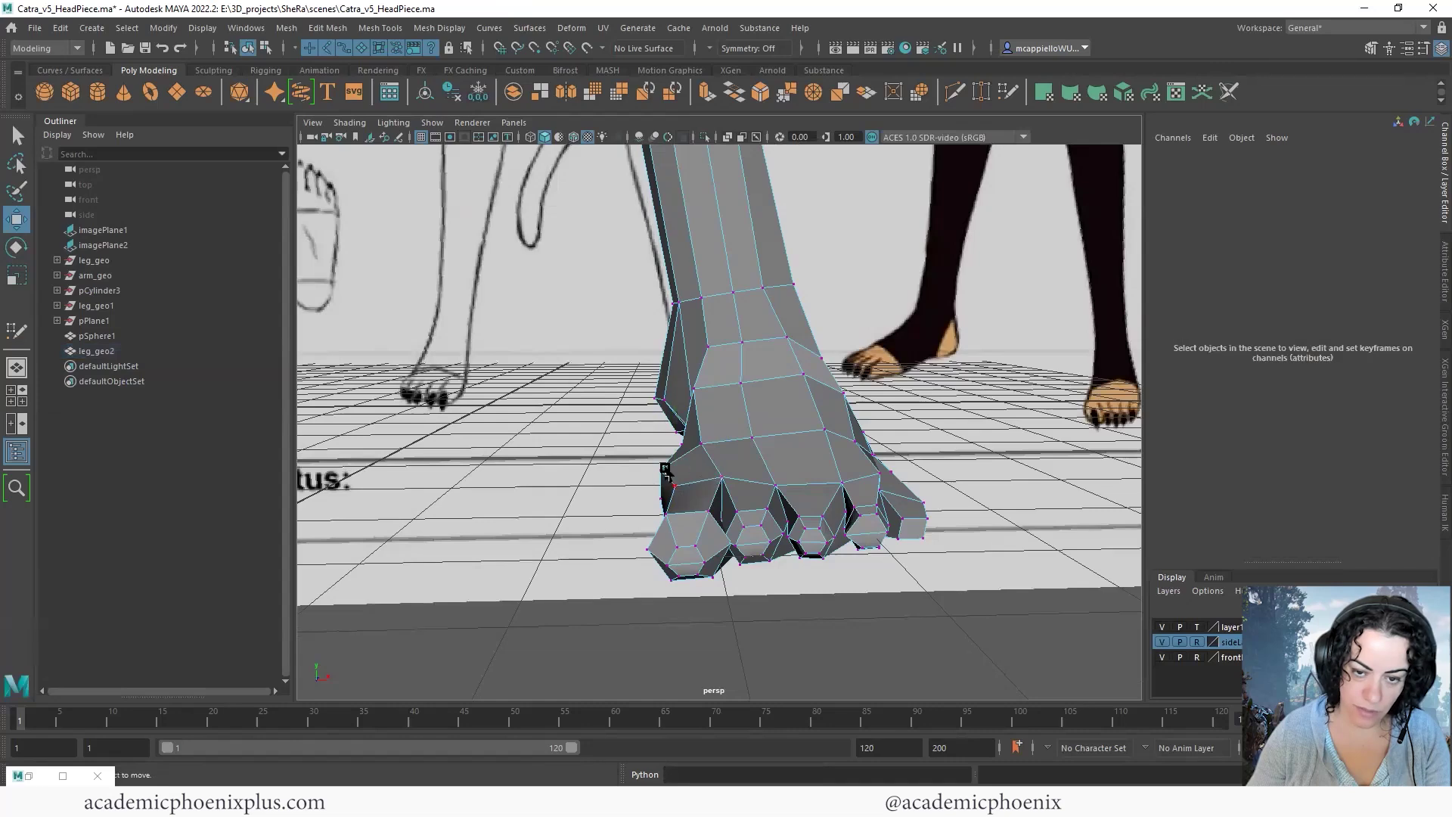
pyautogui.click(664, 471)
# Reposition the vertices on the outer side of the foot below the ankle to even out its contour
pyautogui.moveTo(692, 469); pyautogui.dragTo(868, 534)
pyautogui.click(834, 524)
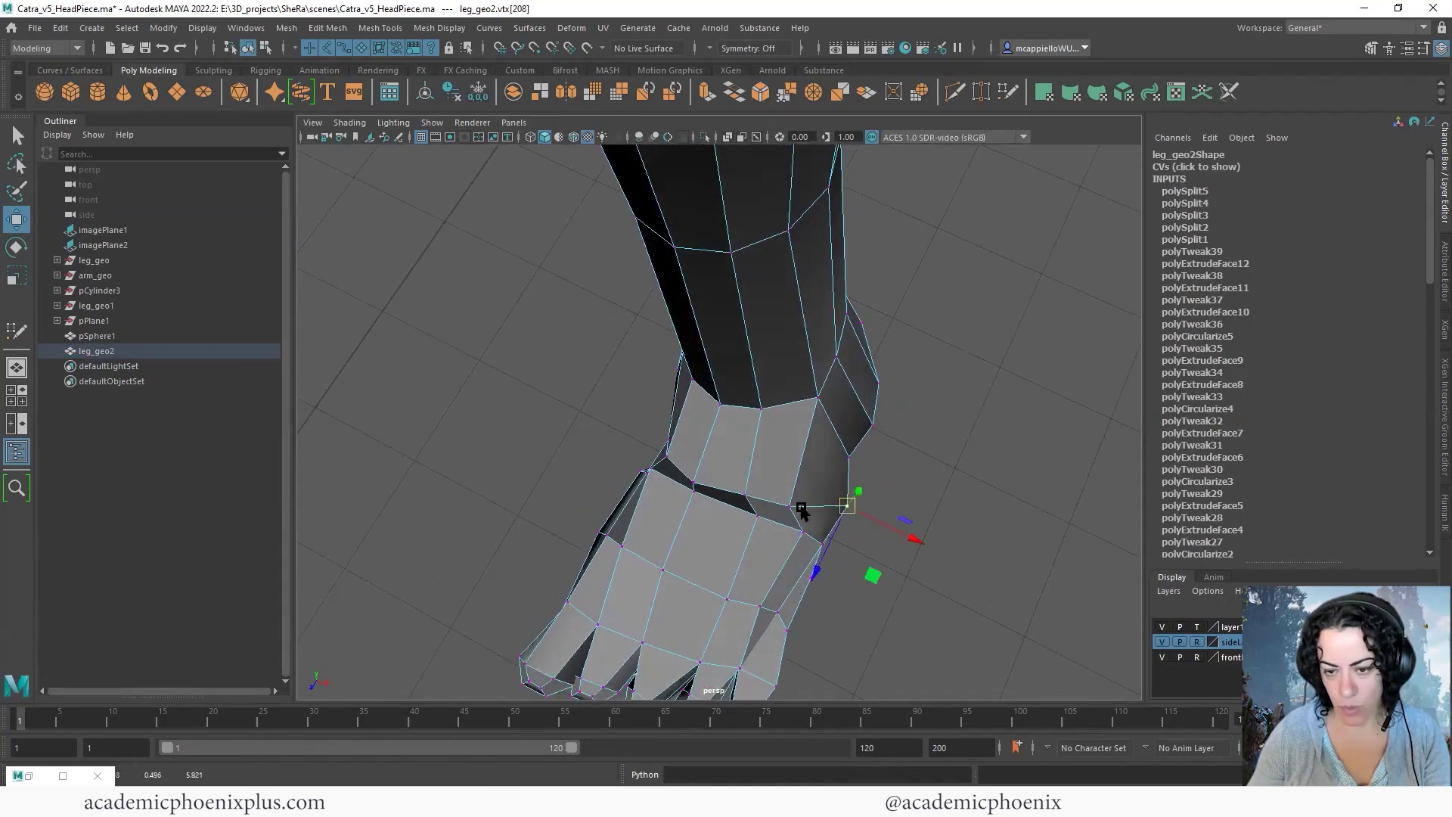
pyautogui.click(849, 450)
pyautogui.click(860, 463)
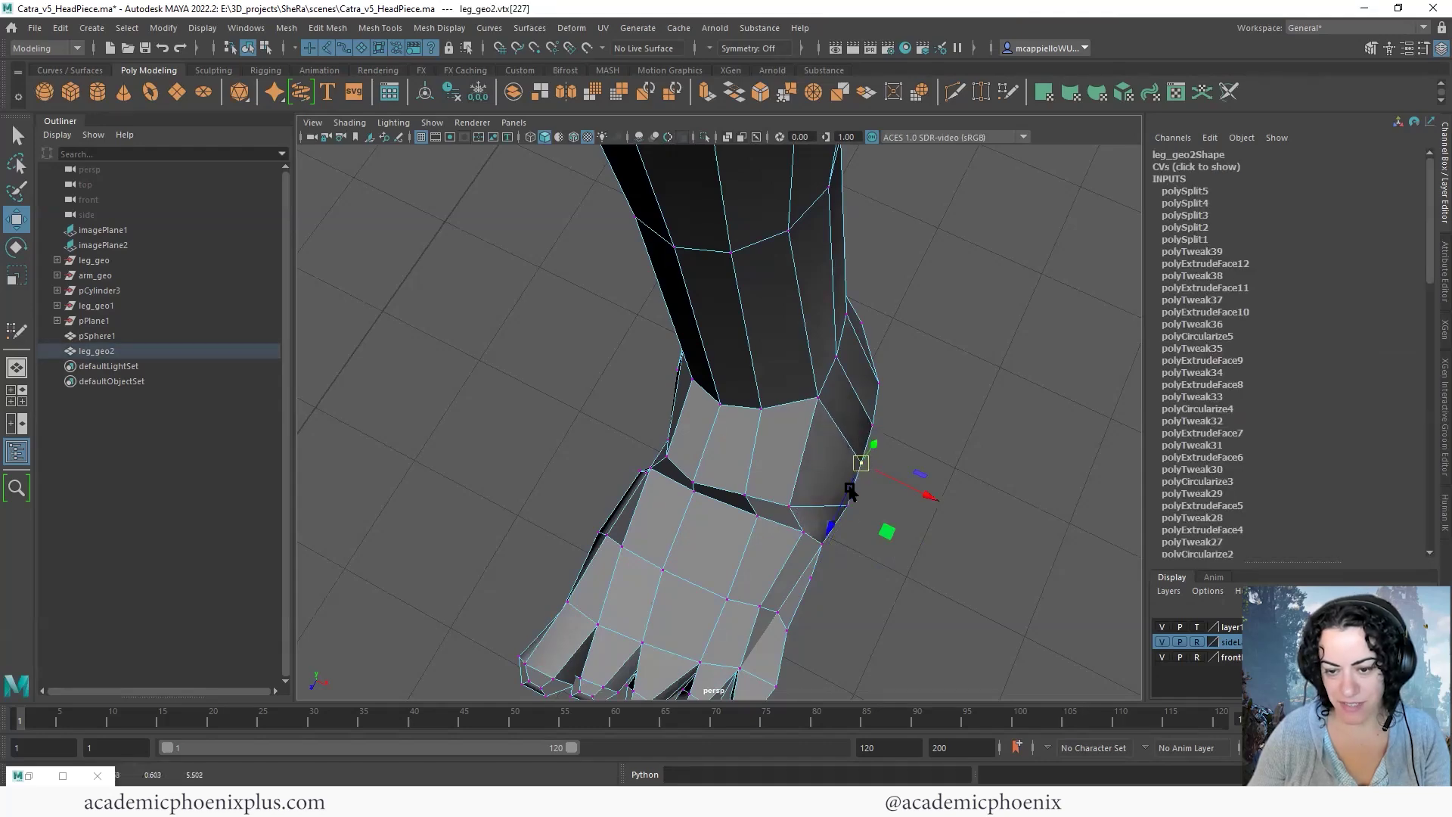
# Adjust individual vertices across the instep and front of the ankle to smooth the transition into the foot
pyautogui.keyDown('alt'); pyautogui.moveTo(877, 506); pyautogui.dragTo(650, 372); pyautogui.keyUp('alt')
pyautogui.moveTo(595, 328); pyautogui.dragTo(692, 410)
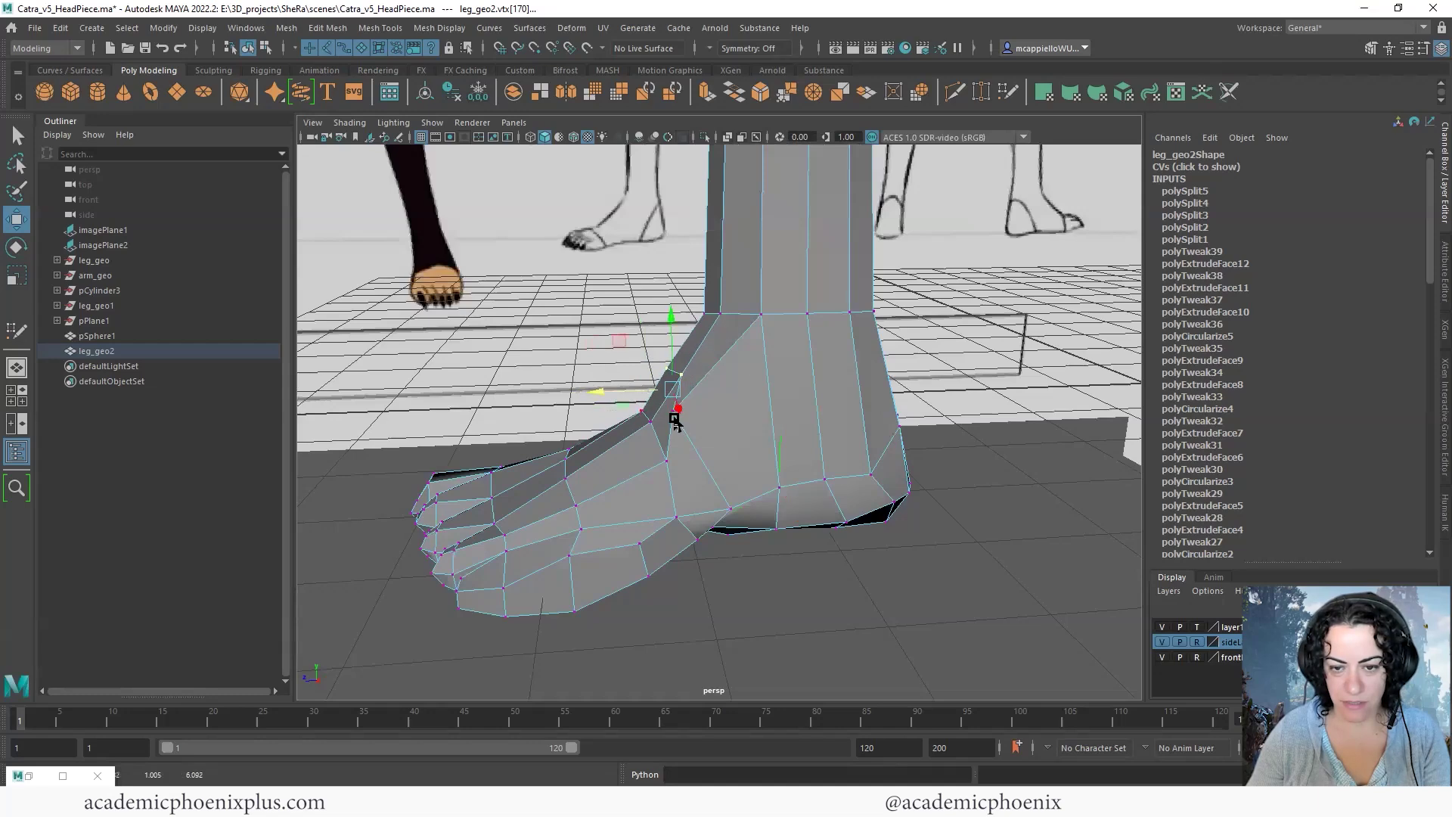
pyautogui.click(714, 439)
pyautogui.click(700, 412)
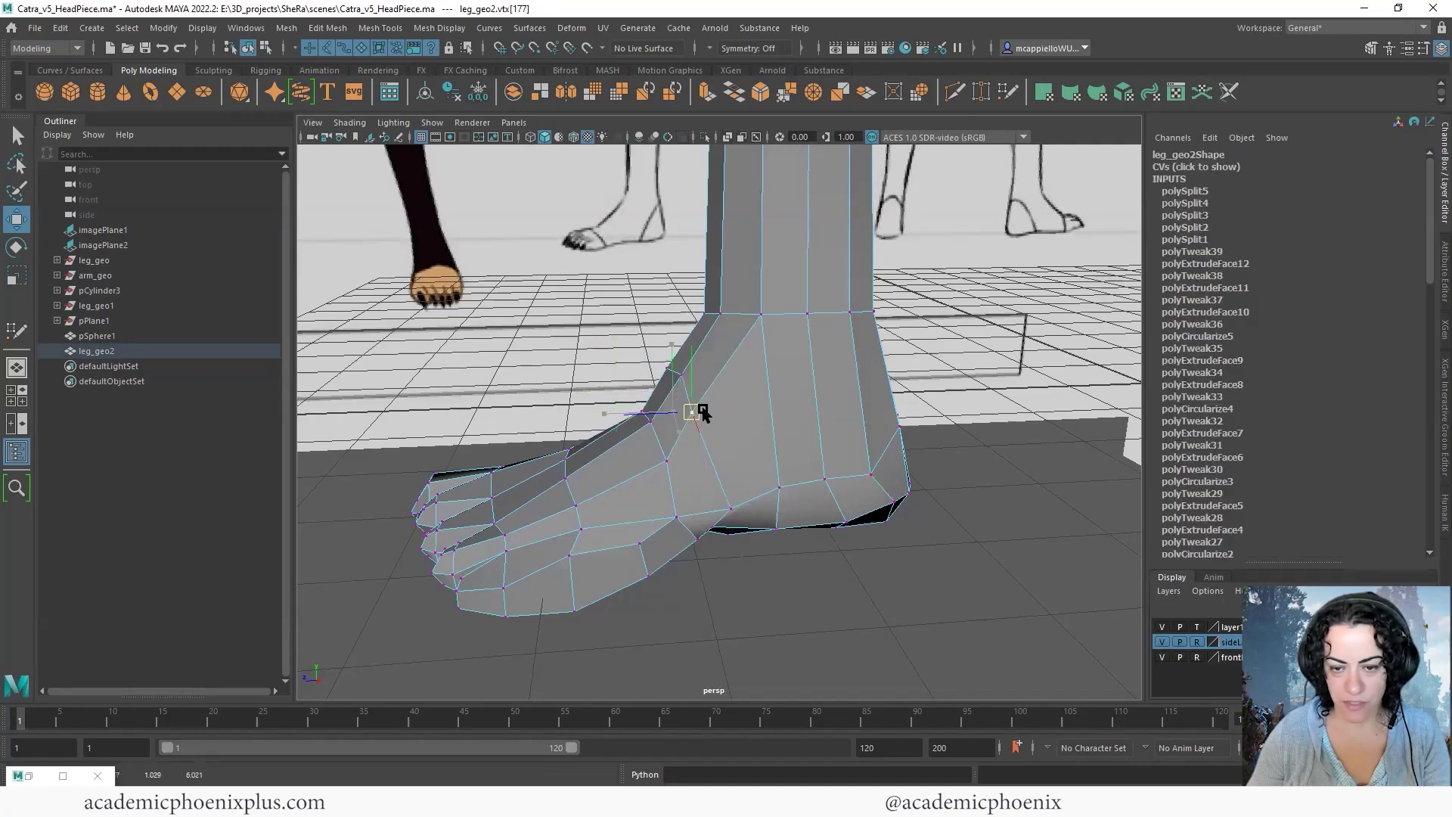
pyautogui.keyDown('alt'); pyautogui.moveTo(777, 472); pyautogui.dragTo(625, 429); pyautogui.keyUp('alt')
pyautogui.click(691, 465)
pyautogui.click(646, 422)
pyautogui.click(664, 482)
pyautogui.moveTo(644, 486); pyautogui.dragTo(652, 481)
# Delete the construction history of the body and head meshes and save the scene as Catra_v6_Feet.ma
pyautogui.keyDown('alt'); pyautogui.moveTo(813, 531); pyautogui.dragTo(830, 440); pyautogui.keyUp('alt')
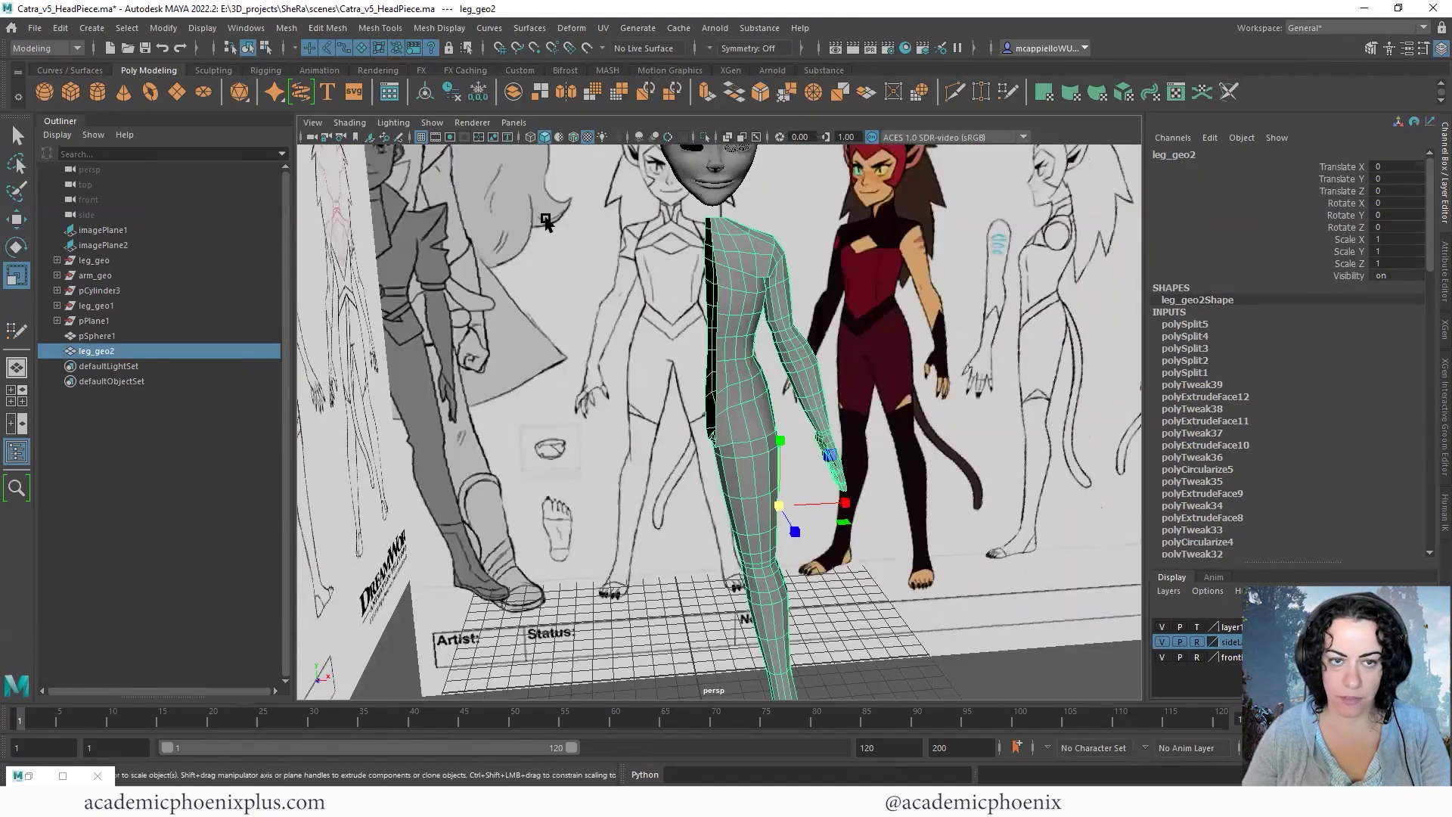
pyautogui.click(451, 92)
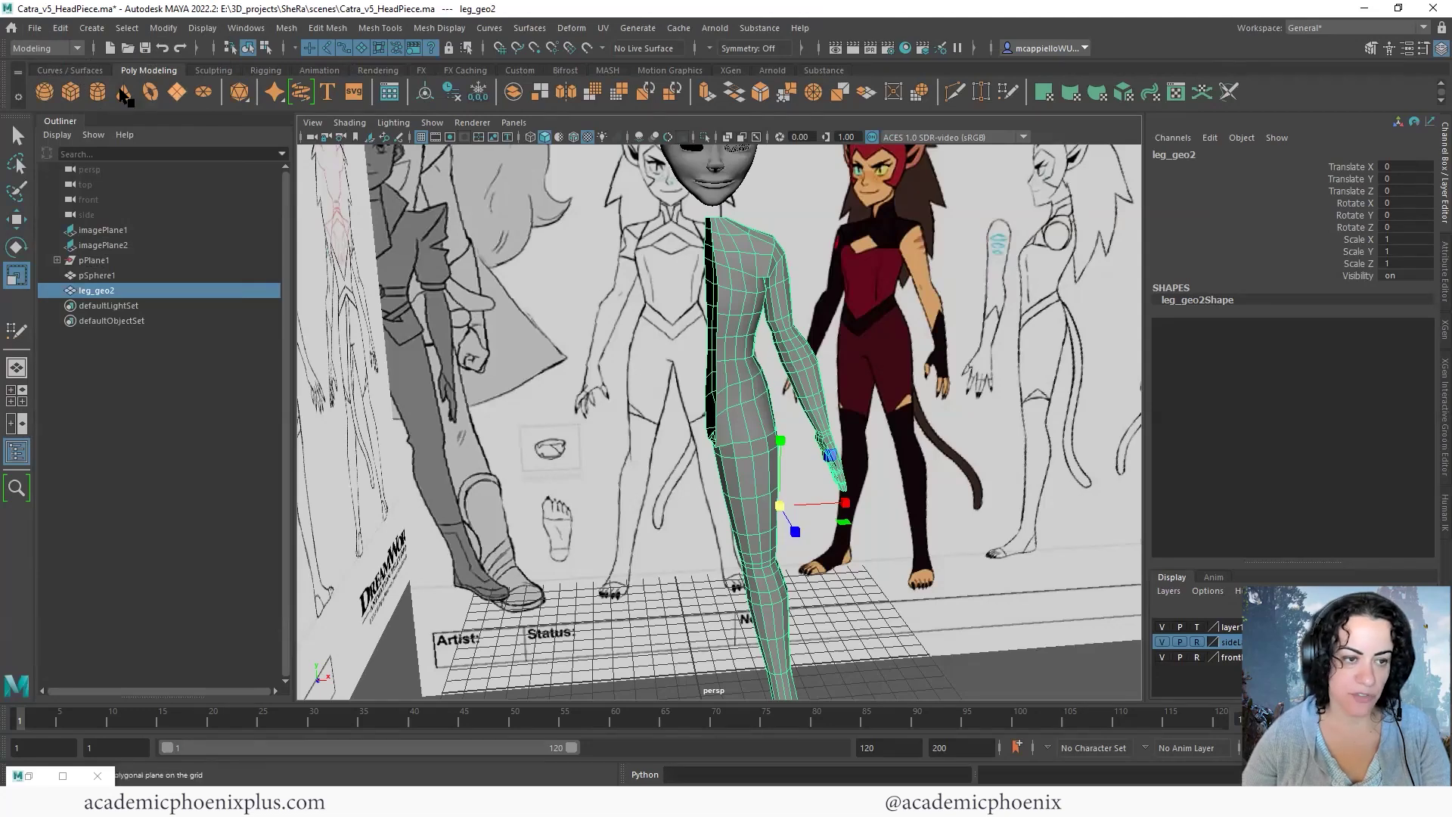
pyautogui.click(724, 189)
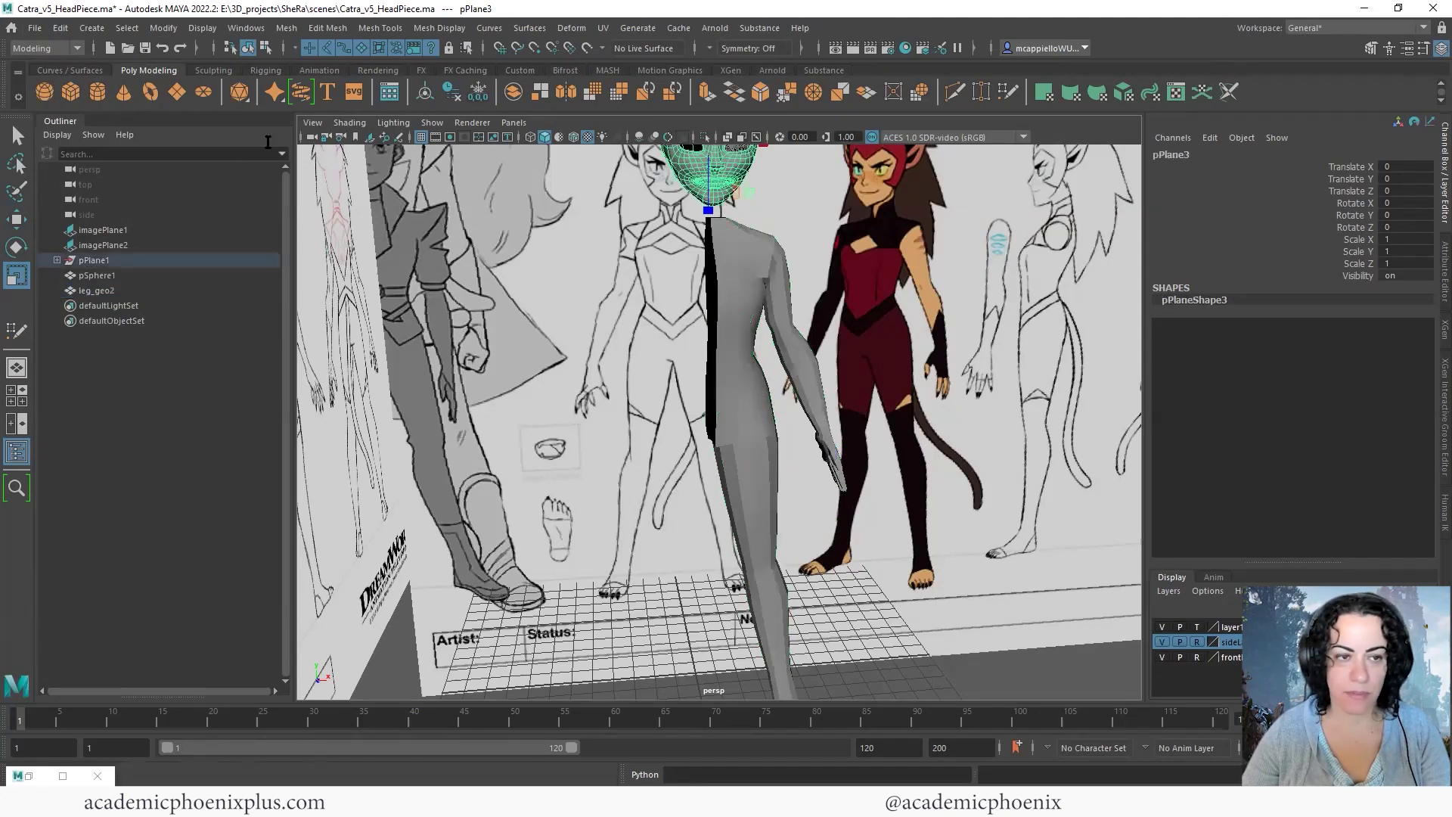
pyautogui.keyDown('shift'); pyautogui.click(717, 238); pyautogui.keyUp('shift')
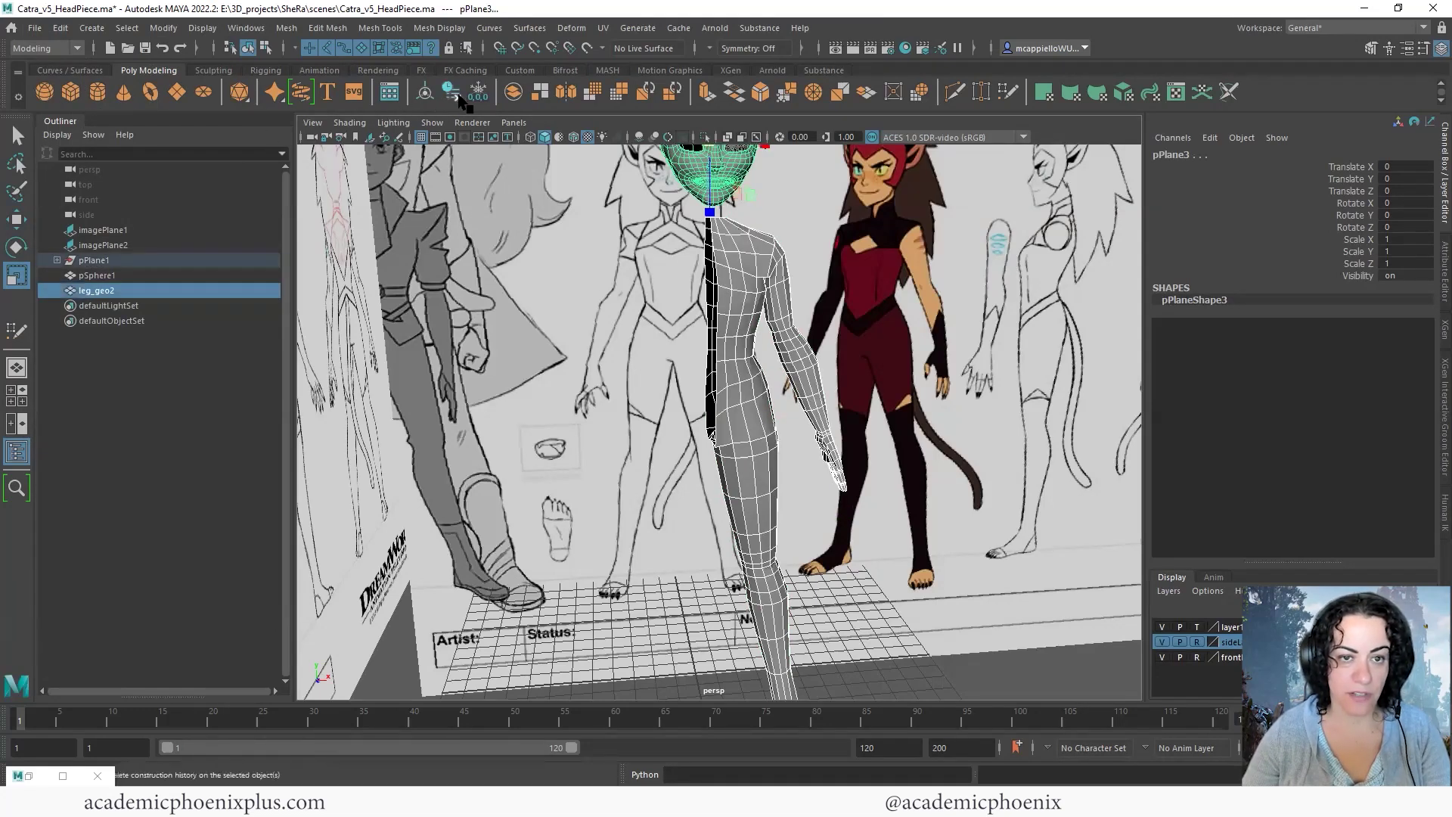
pyautogui.click(34, 28)
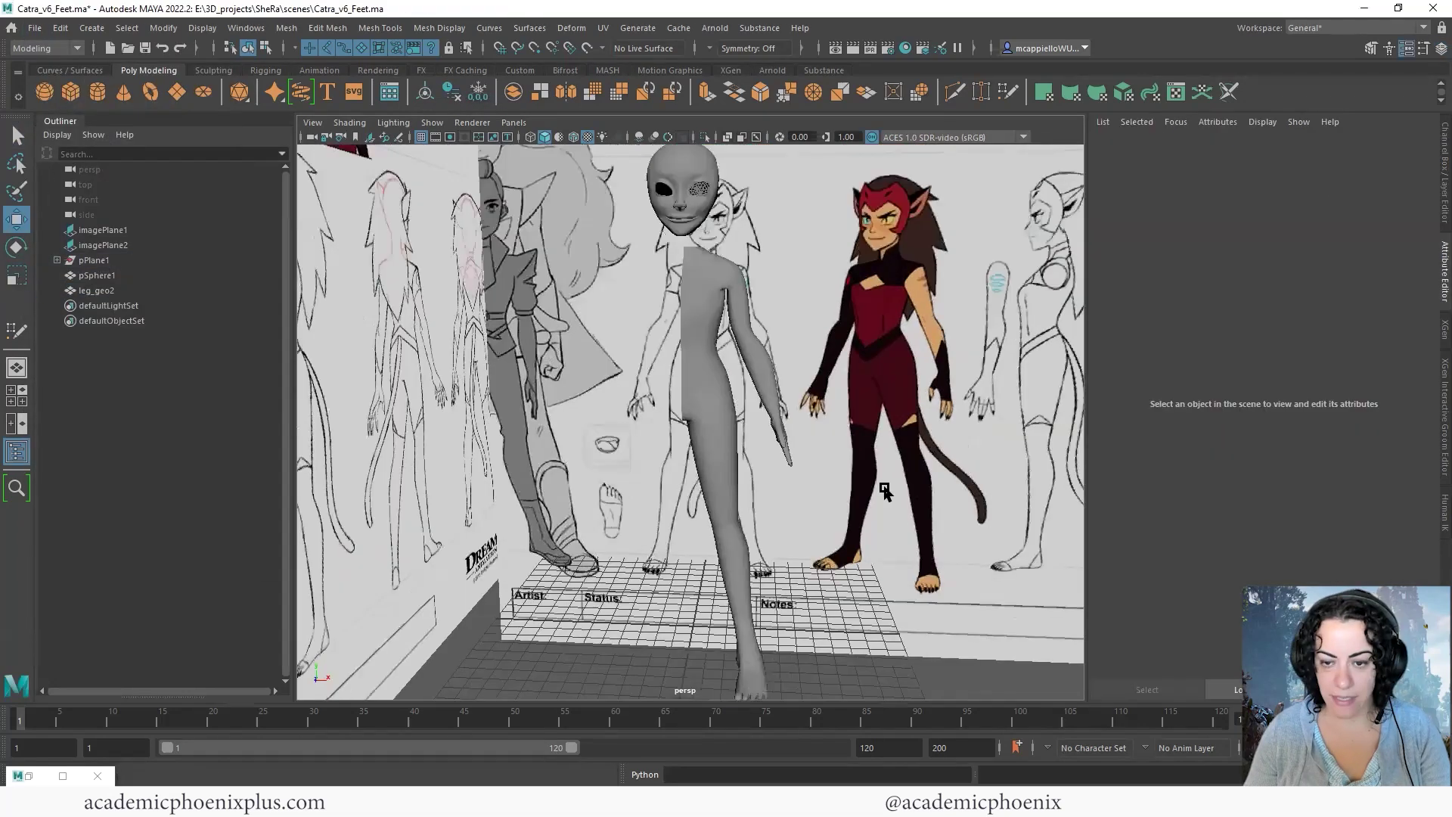
# Select the open border edges around the body's neck opening
pyautogui.scroll(3, 884, 490)
pyautogui.keyDown('alt'); pyautogui.moveTo(884, 491); pyautogui.dragTo(753, 522); pyautogui.keyUp('alt')
pyautogui.keyDown('alt'); pyautogui.moveTo(755, 337); pyautogui.dragTo(762, 494, button='middle'); pyautogui.keyUp('alt')
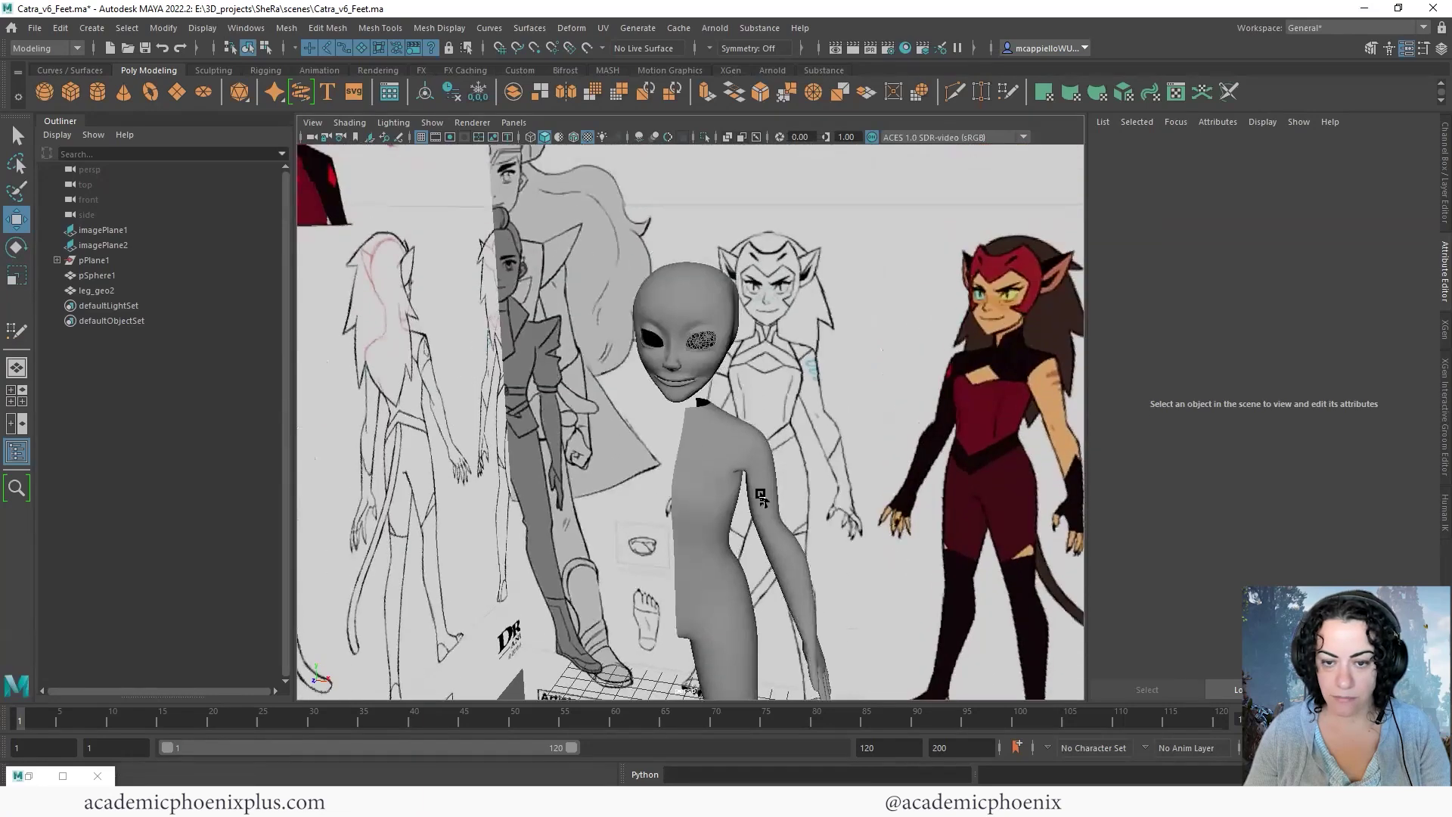
pyautogui.moveTo(636, 477); pyautogui.dragTo(635, 403, button='right')
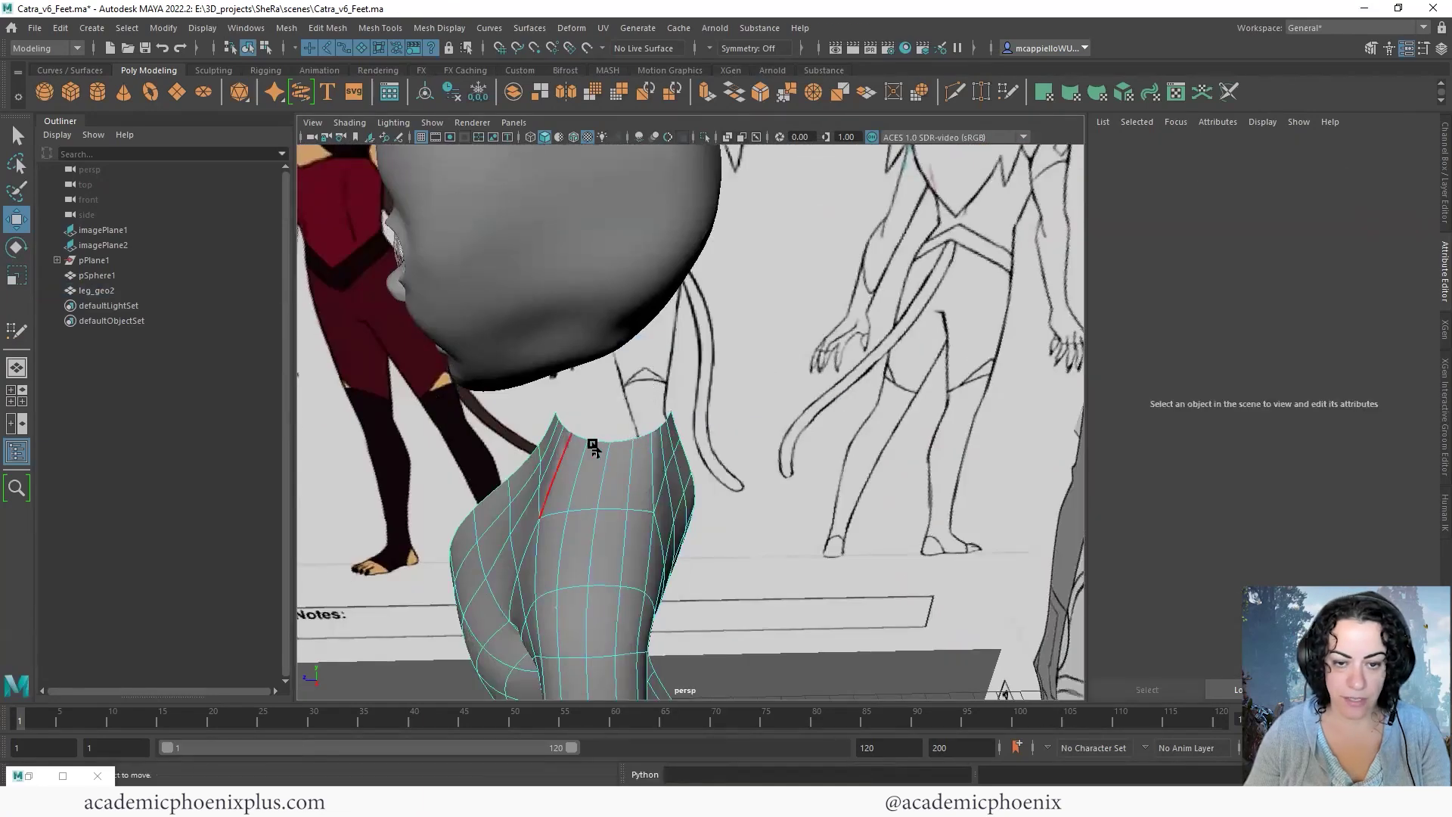
pyautogui.keyDown('alt'); pyautogui.moveTo(593, 444); pyautogui.dragTo(571, 435); pyautogui.keyUp('alt')
pyautogui.click(572, 439)
pyautogui.keyDown('alt'); pyautogui.moveTo(719, 421); pyautogui.dragTo(646, 408); pyautogui.keyUp('alt')
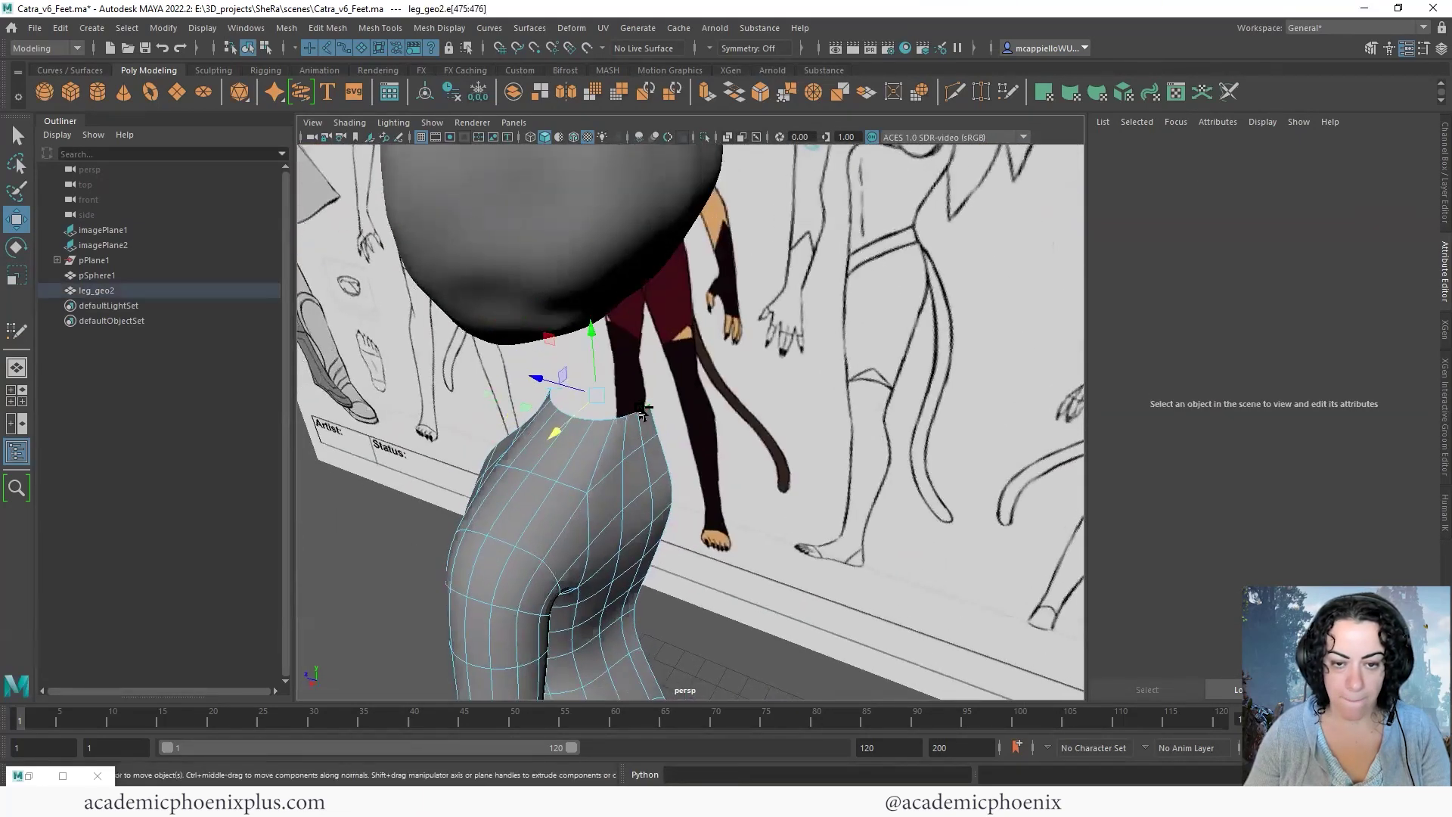
pyautogui.keyDown('alt'); pyautogui.moveTo(590, 455); pyautogui.dragTo(768, 431); pyautogui.keyUp('alt')
# In side view, extrude the neck border edges upward along the reference neck
pyautogui.press('space')
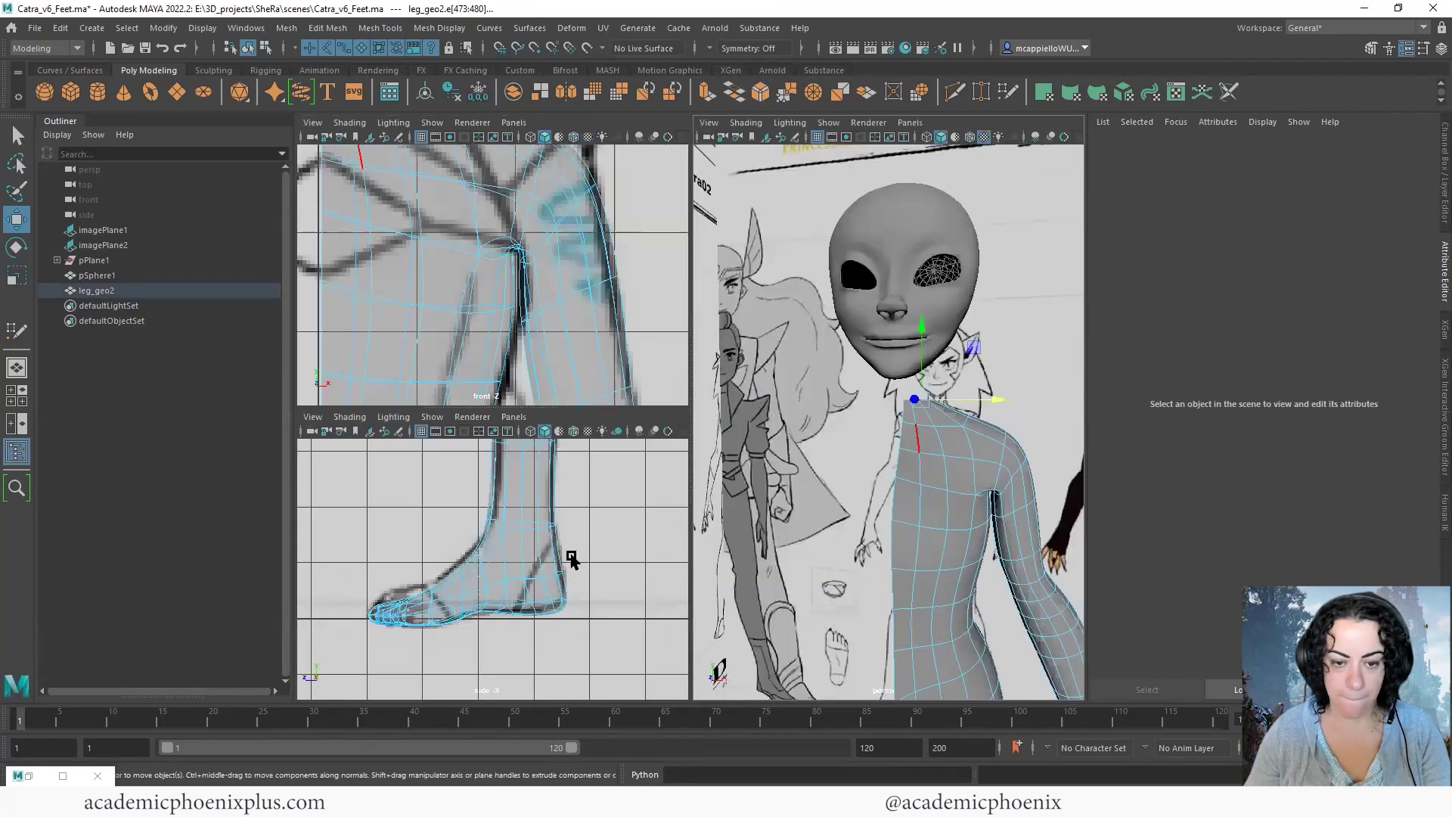
pyautogui.press('space')
pyautogui.press('space')
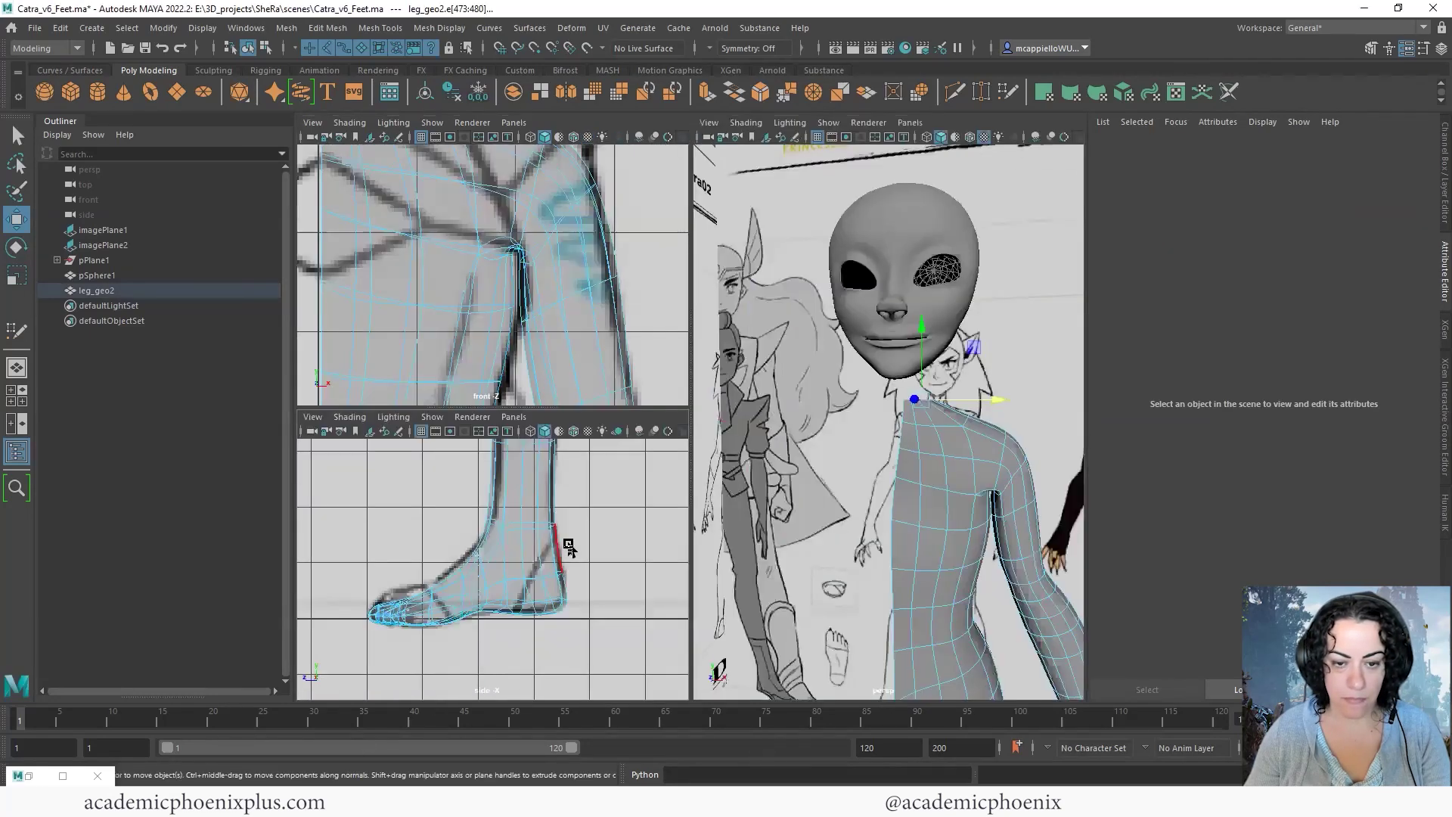
pyautogui.press('f')
pyautogui.press('space')
pyautogui.keyDown('alt'); pyautogui.moveTo(567, 549); pyautogui.dragTo(521, 397, button='right'); pyautogui.keyUp('alt')
pyautogui.scroll(8, 726, 405)
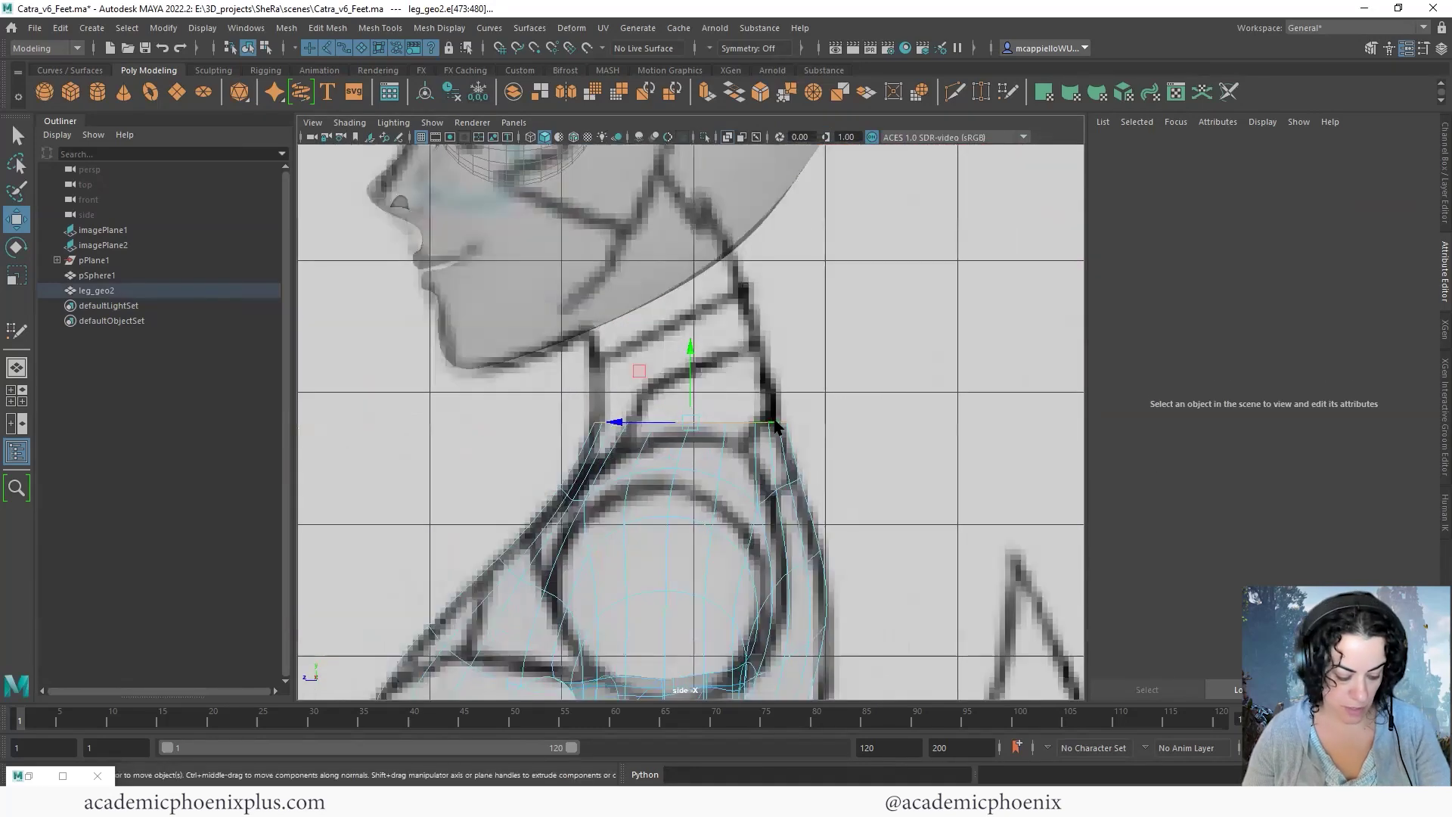
pyautogui.hotkey('ctrl', 'e')
pyautogui.press('w')
pyautogui.moveTo(690, 361); pyautogui.dragTo(691, 308)
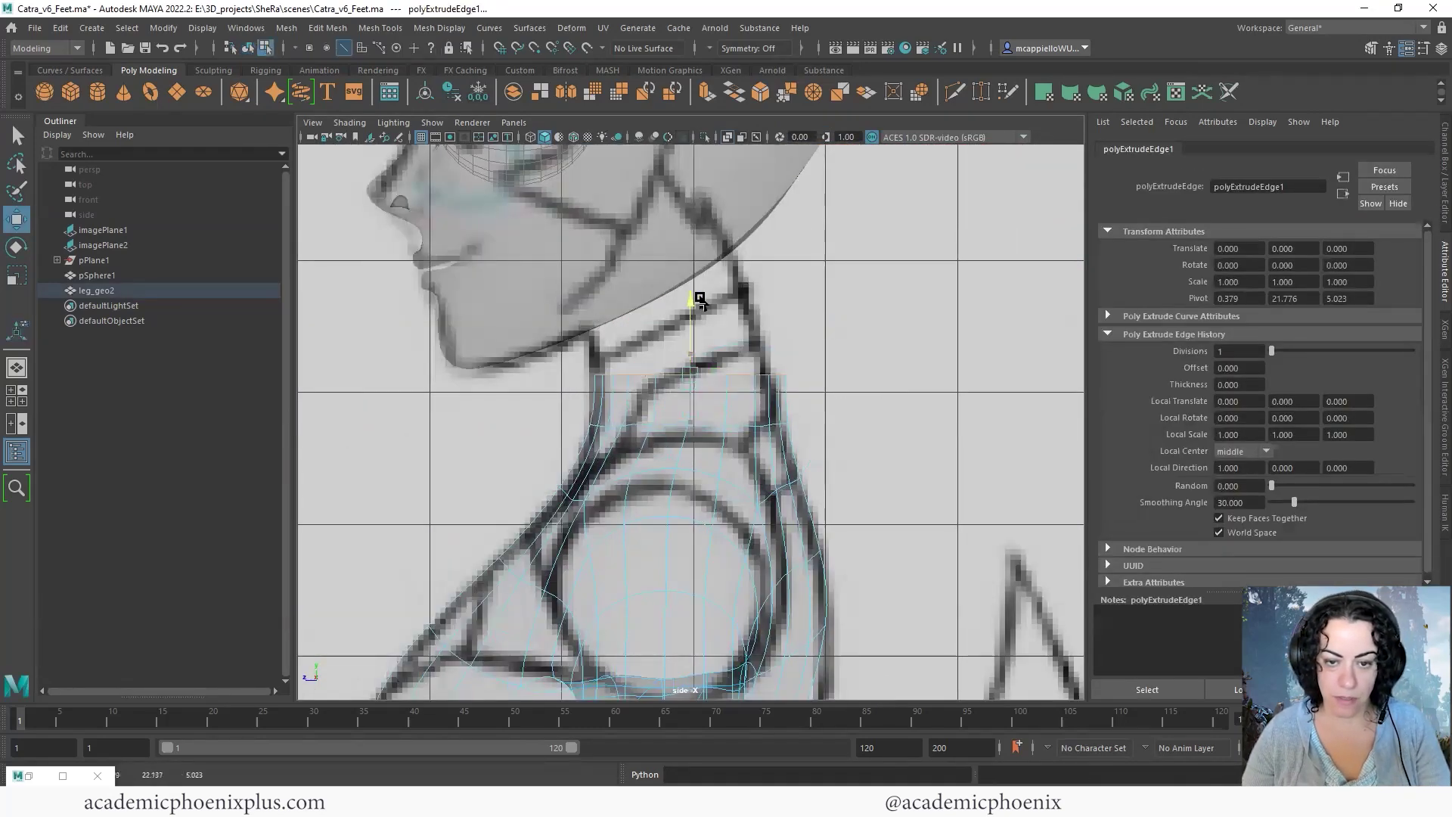
# Rotate the extruded neck edges to match the neck's tilt and align them with the front and side references
pyautogui.press('e')
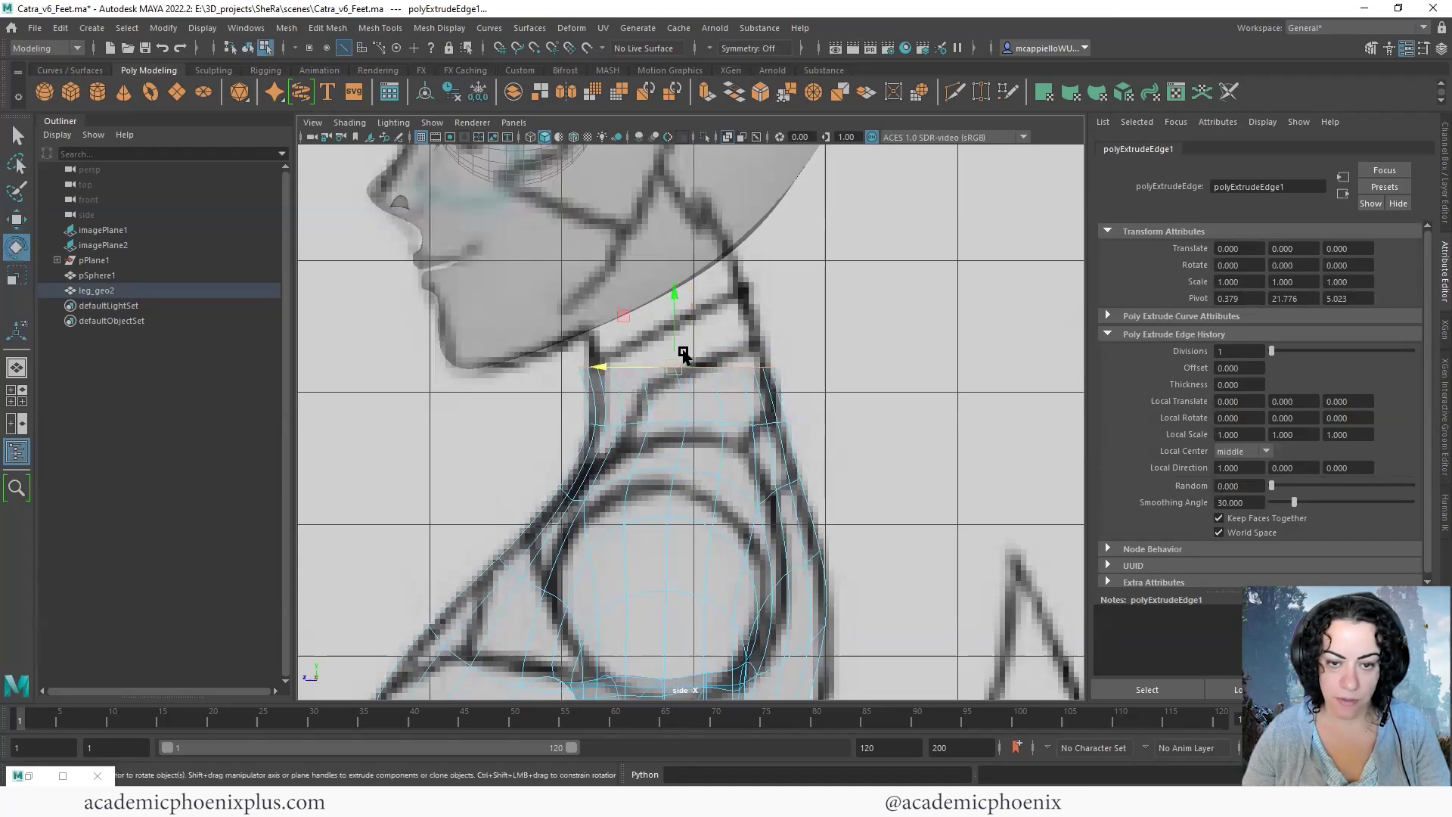
pyautogui.moveTo(626, 325); pyautogui.dragTo(613, 338)
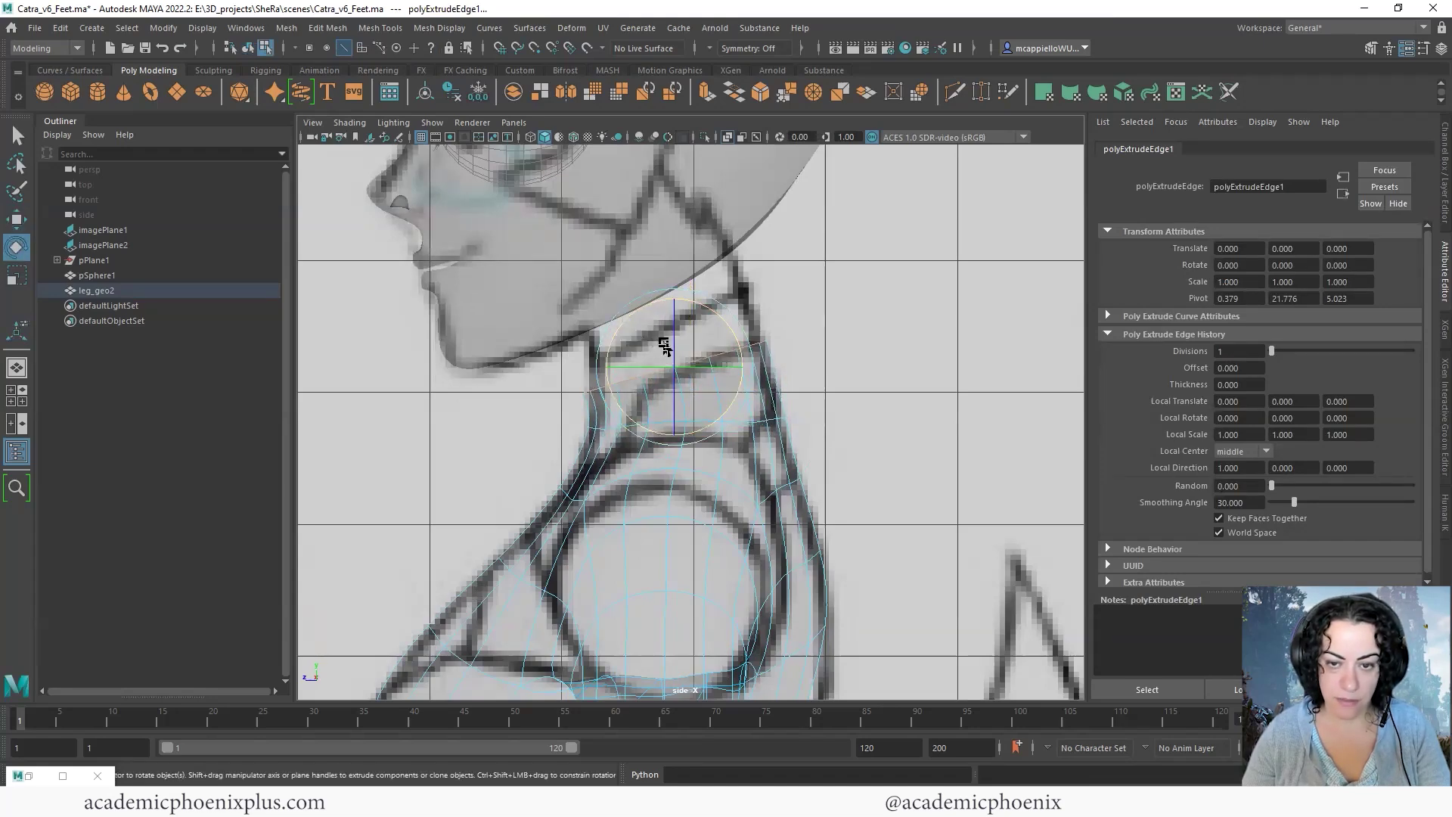
pyautogui.press('space')
pyautogui.press('f')
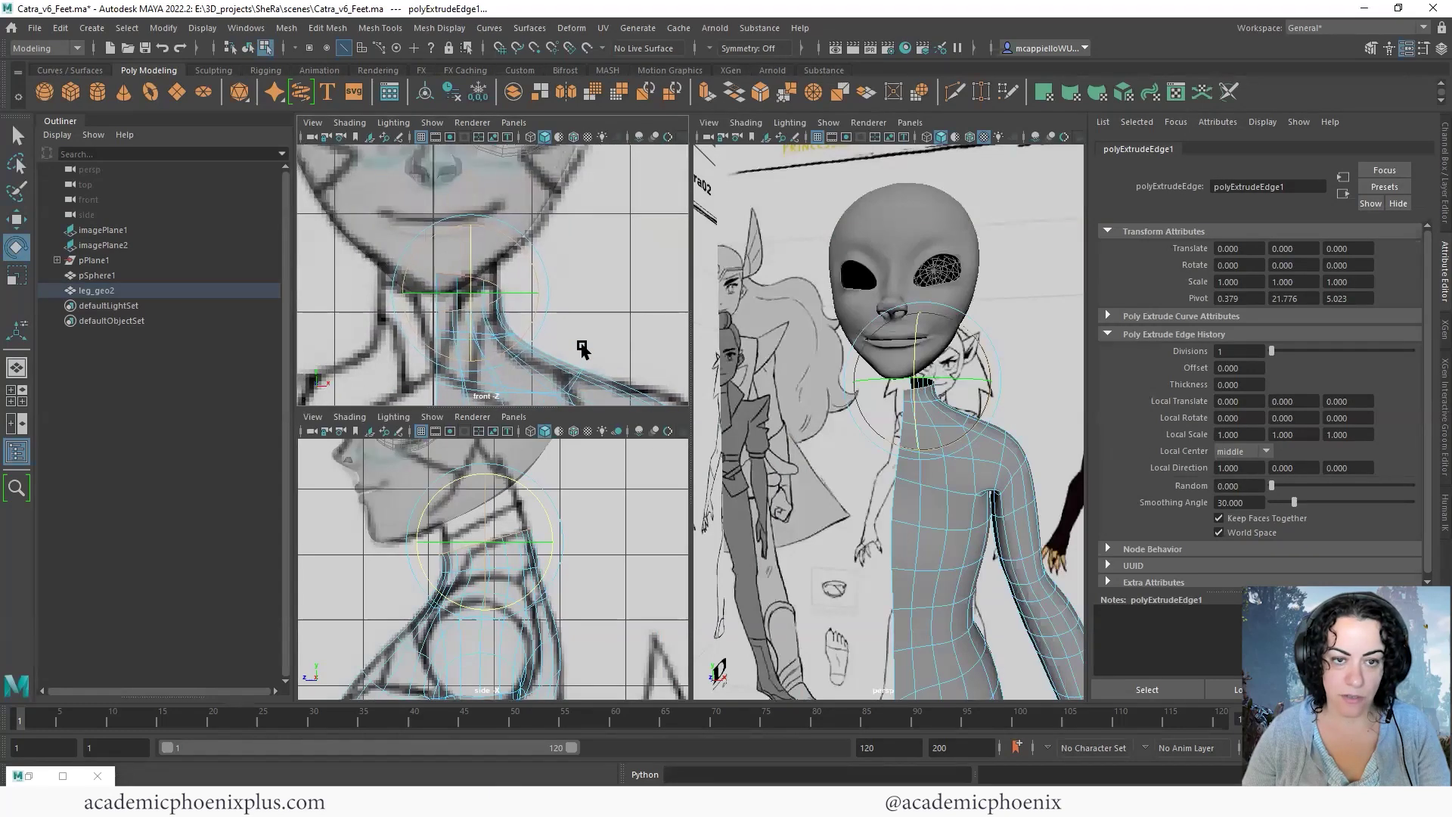
pyautogui.press('f')
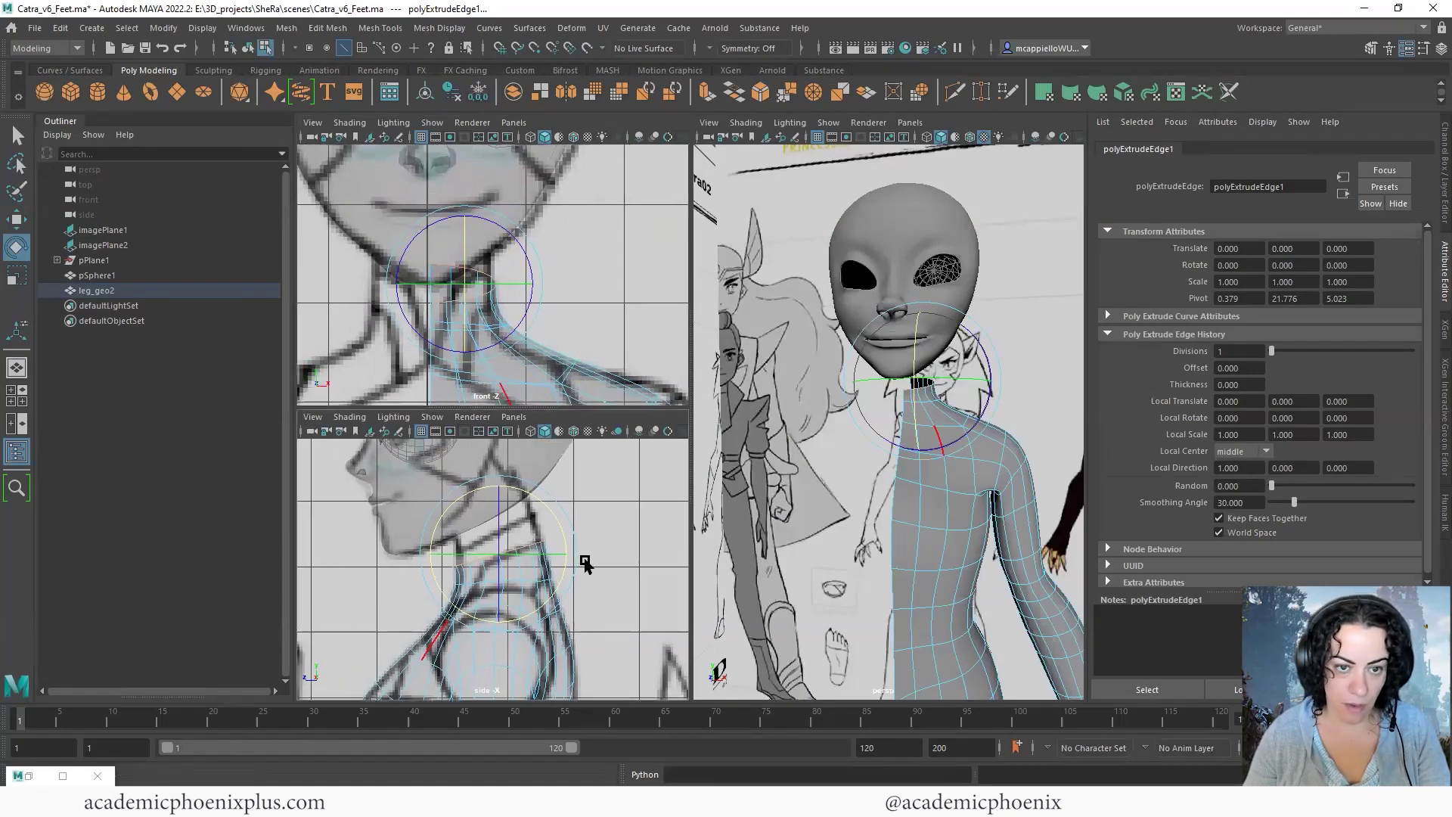
pyautogui.press('w')
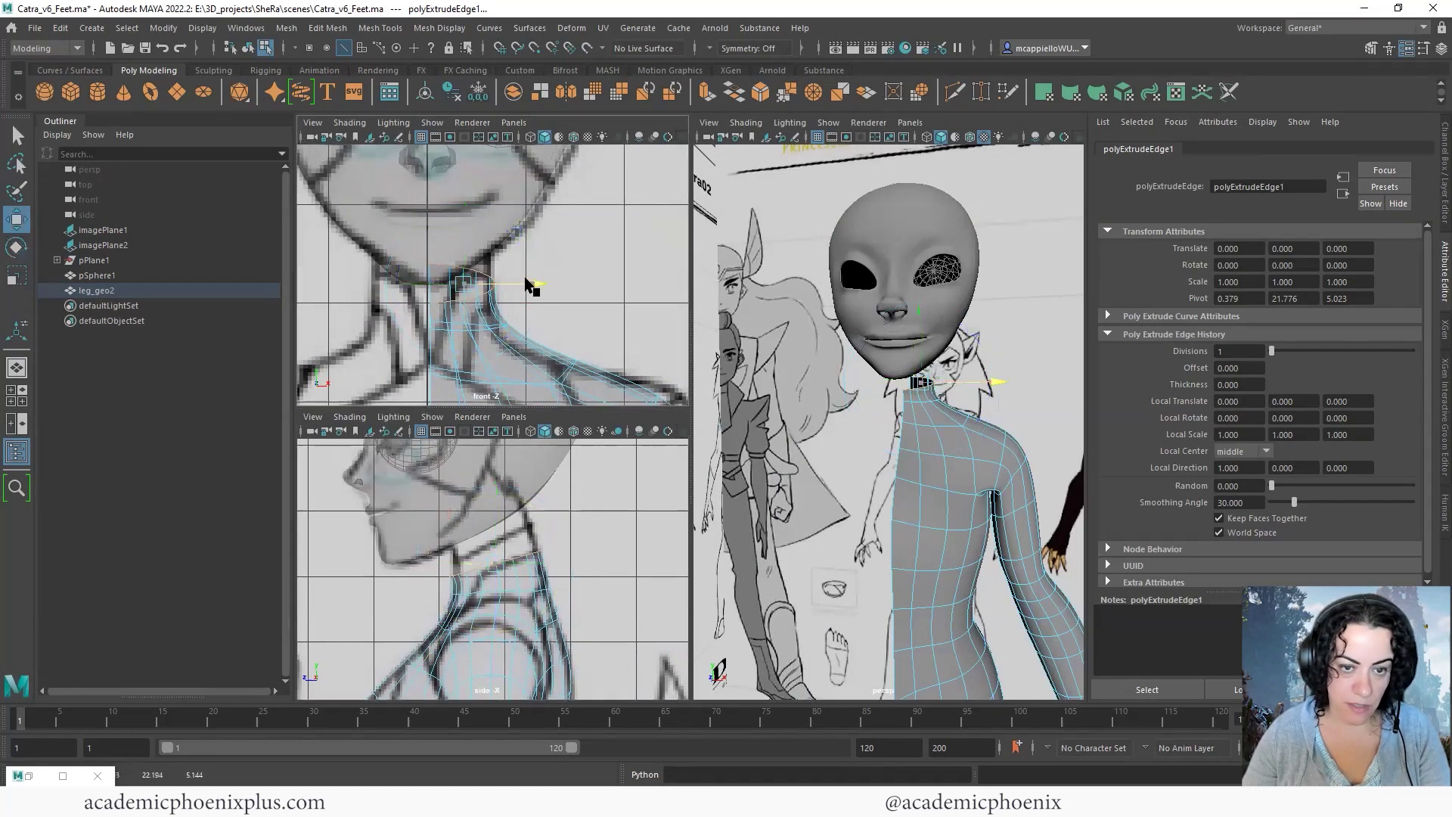
# Extrude the neck edges upward again into the head and shift them forward to follow the neck's slant
pyautogui.hotkey('ctrl', 'e')
pyautogui.press('w')
pyautogui.moveTo(496, 492); pyautogui.dragTo(499, 436)
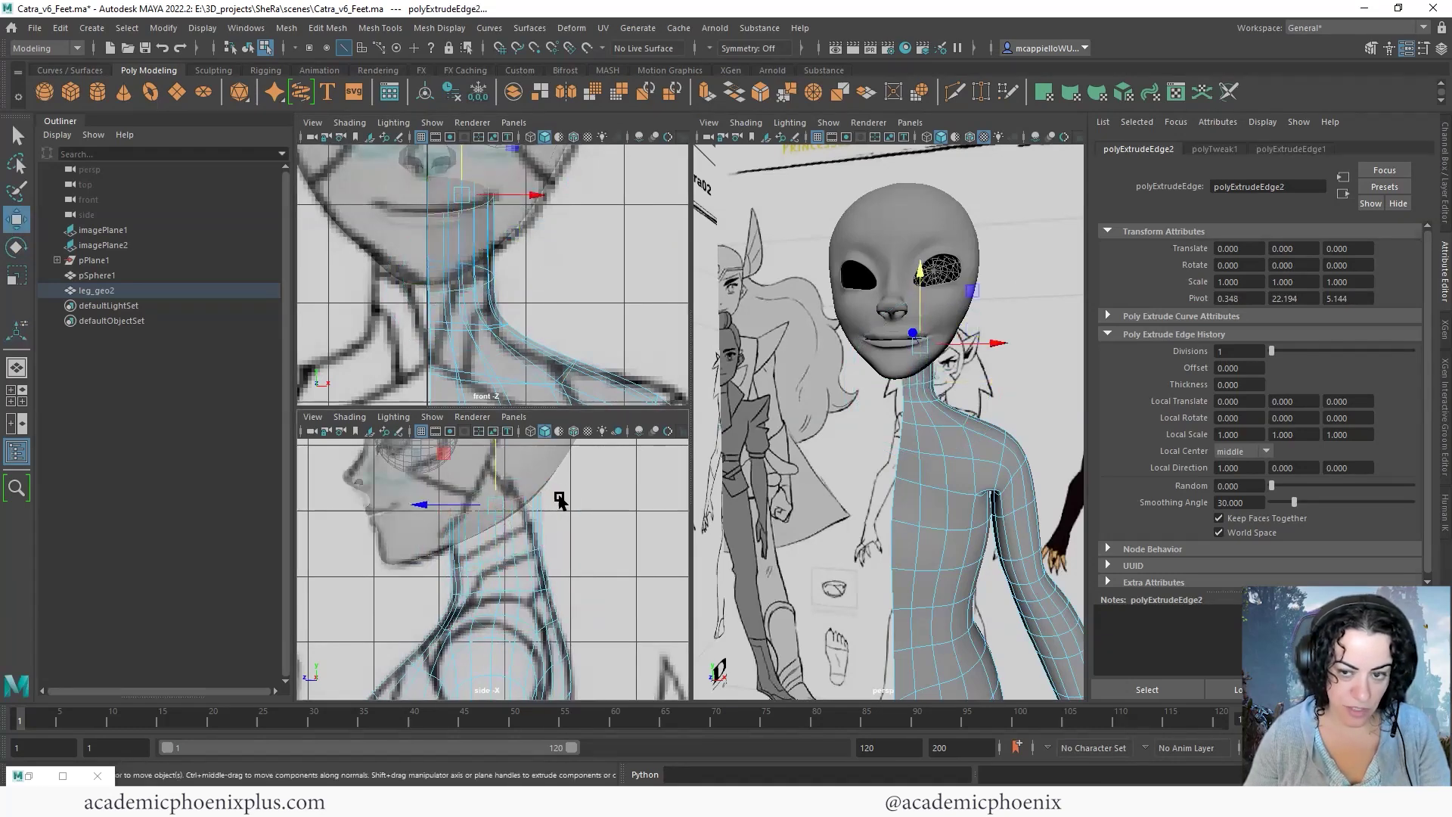
pyautogui.press('e')
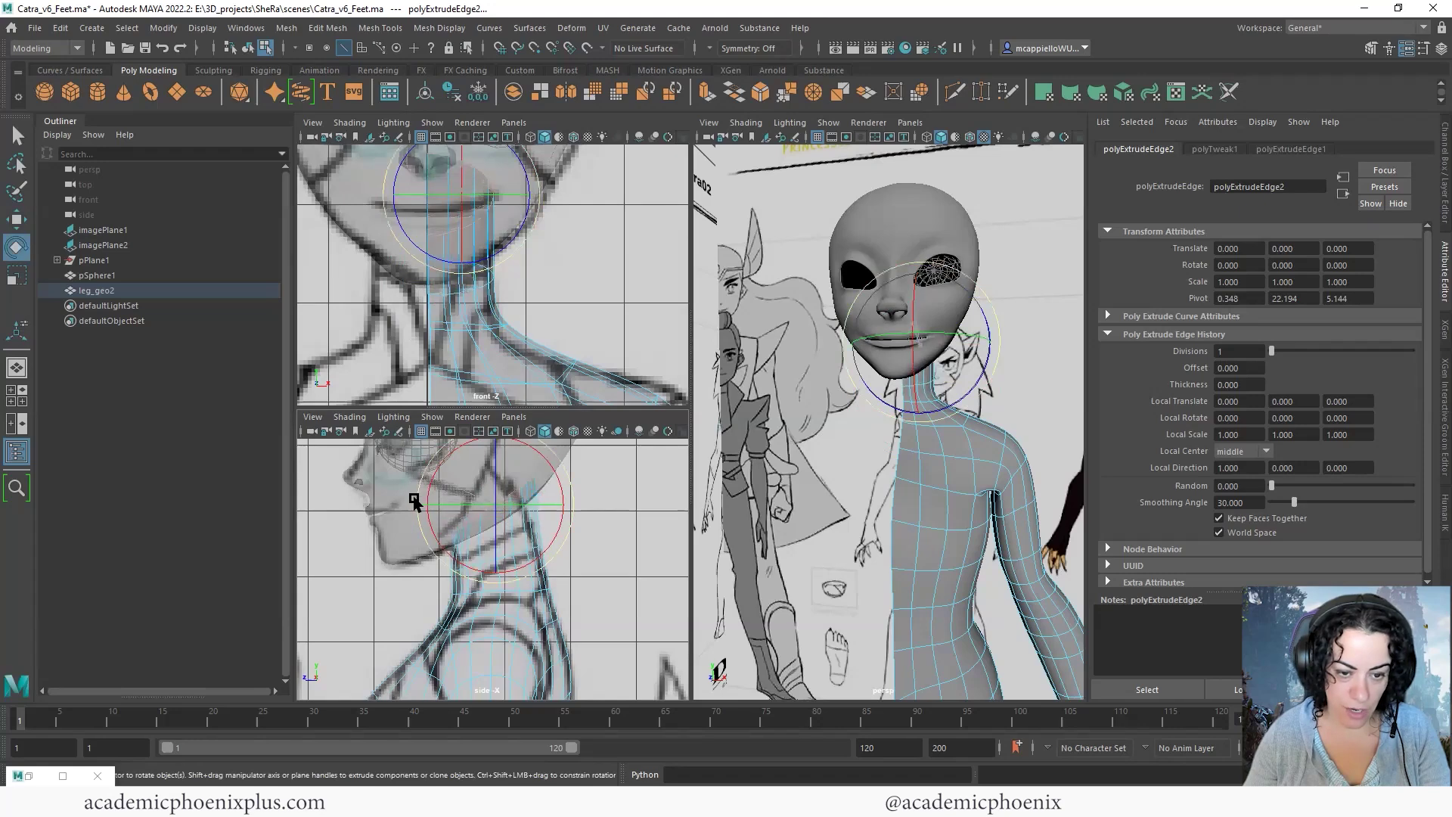
pyautogui.press('w')
pyautogui.moveTo(492, 507); pyautogui.dragTo(480, 508)
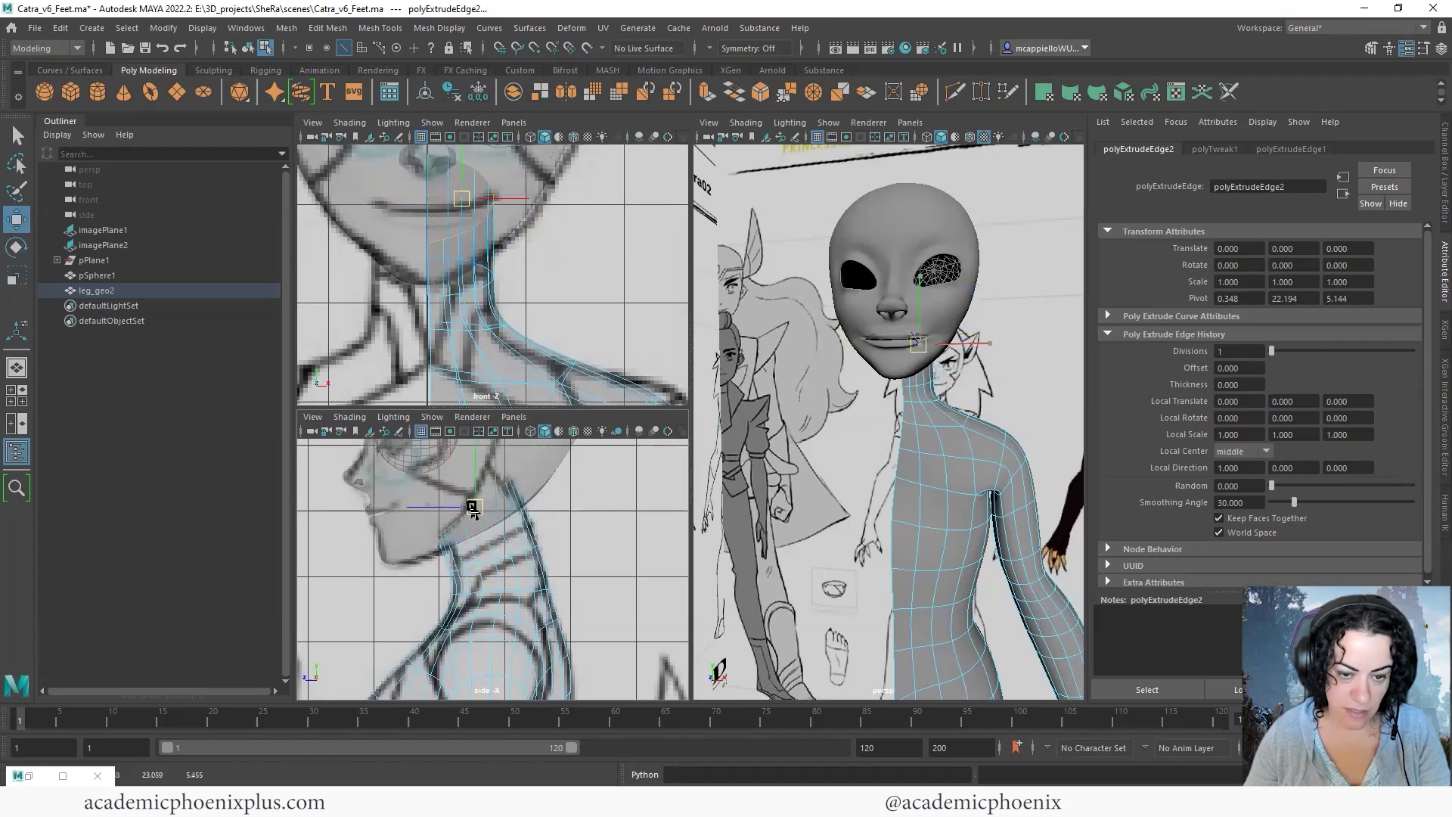
# Leave edge editing on the neck and isolate the body mesh leg_geo2 in an enlarged perspective view
pyautogui.keyDown('alt'); pyautogui.moveTo(963, 369); pyautogui.dragTo(616, 363); pyautogui.keyUp('alt')
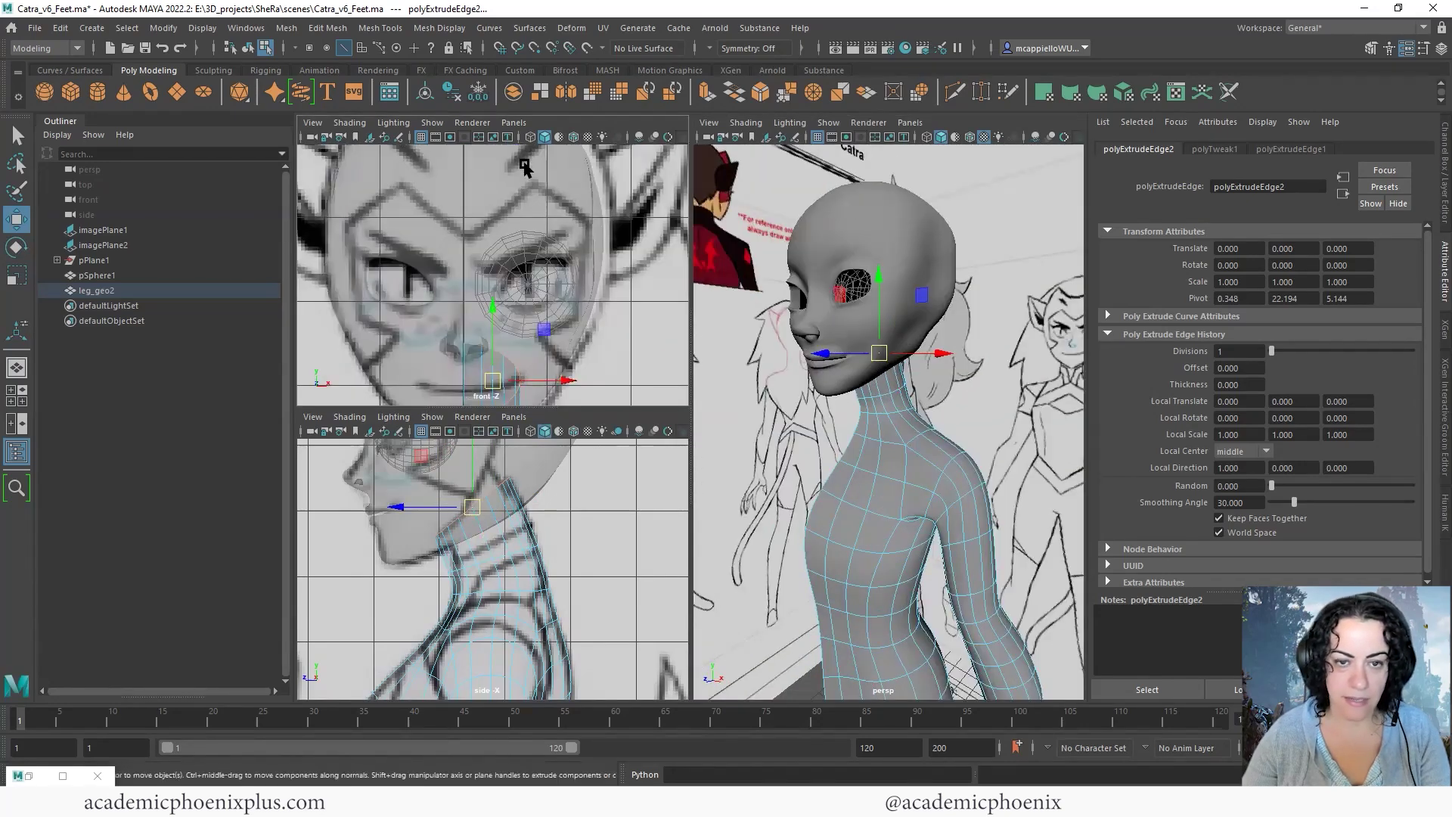
pyautogui.moveTo(527, 173); pyautogui.dragTo(582, 155, button='right')
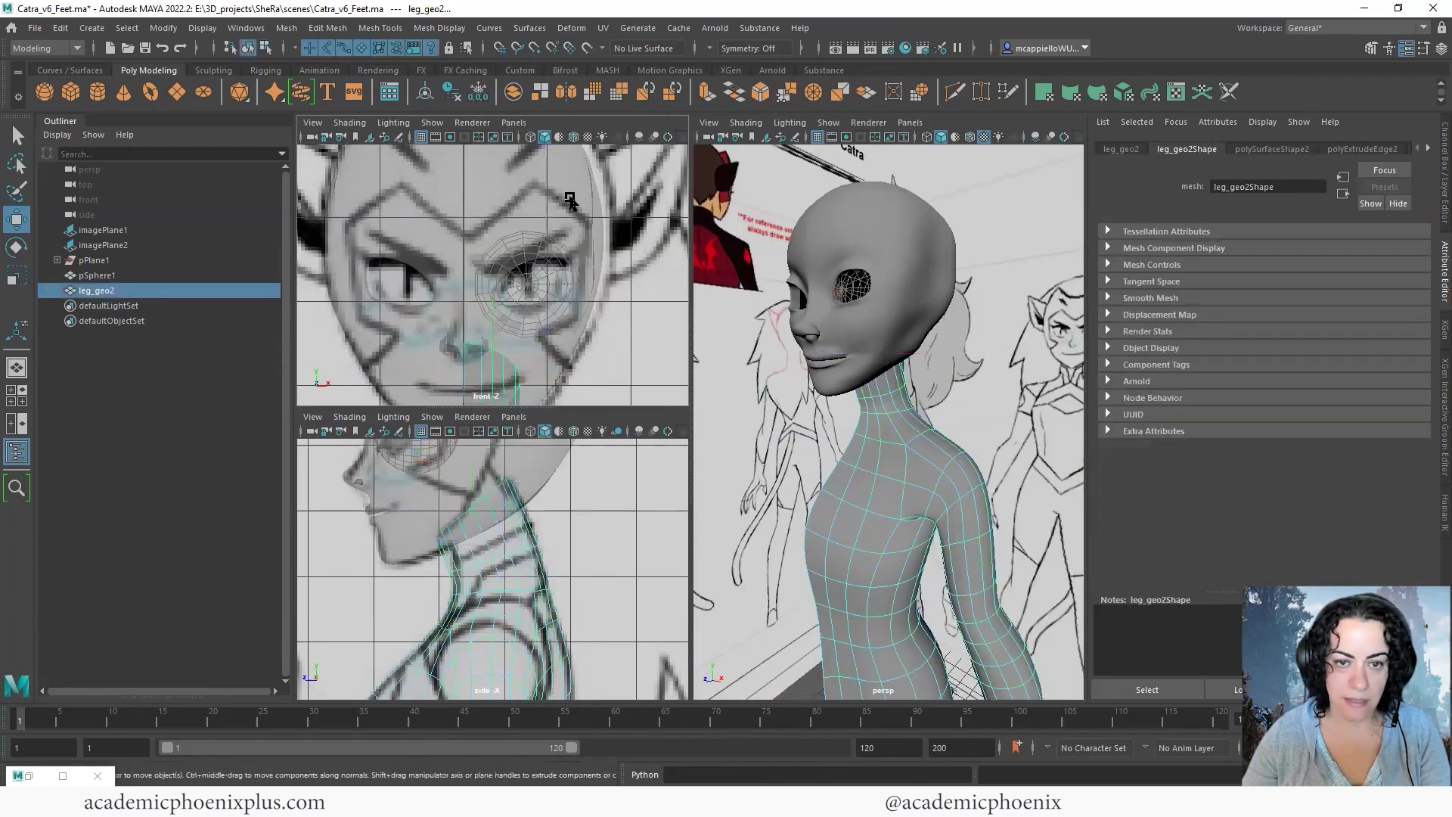
pyautogui.click(572, 203)
pyautogui.scroll(-5, 575, 272)
pyautogui.moveTo(579, 260); pyautogui.dragTo(577, 255)
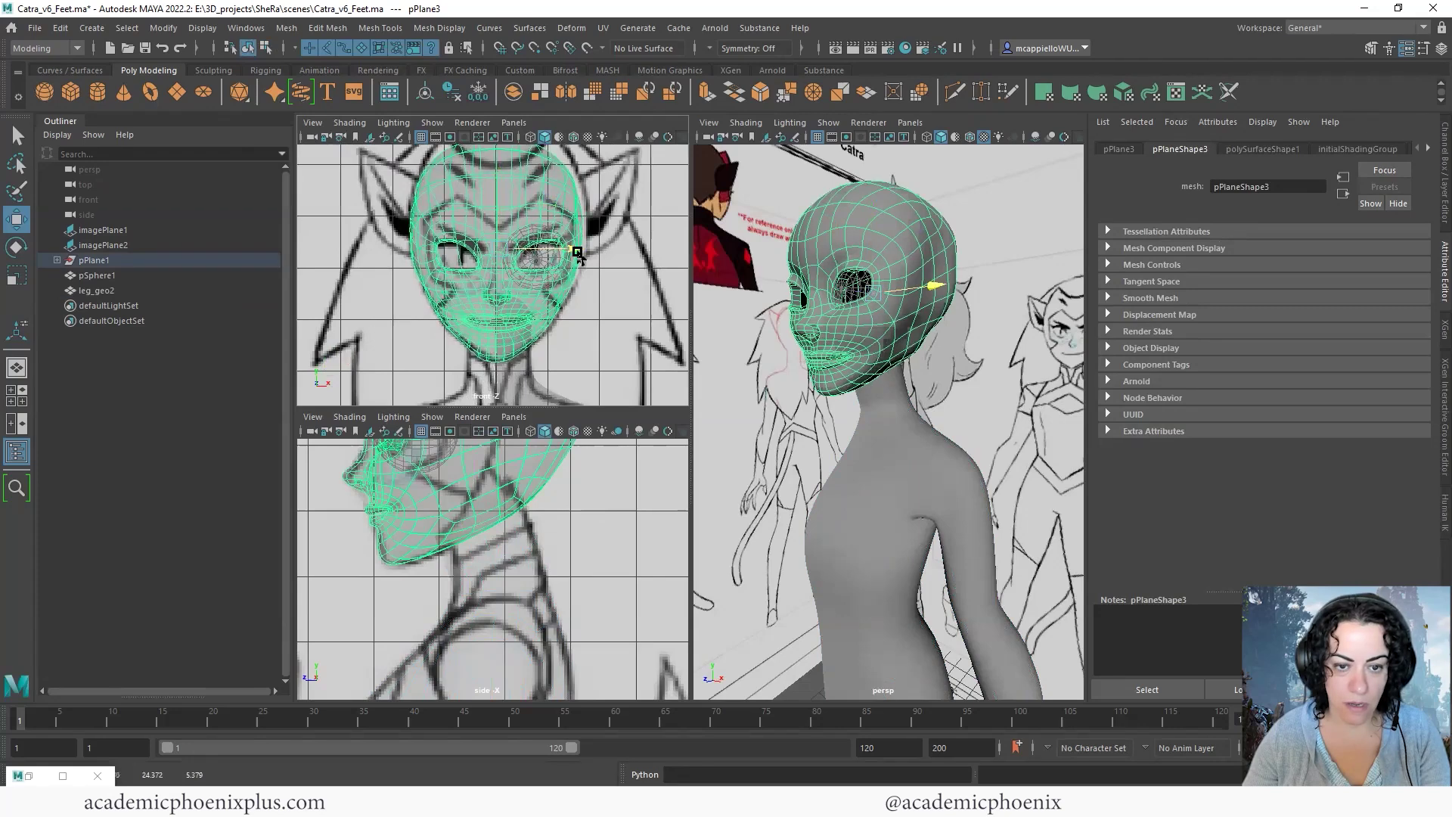
pyautogui.click(895, 489)
pyautogui.moveTo(898, 385); pyautogui.dragTo(896, 344, button='right')
pyautogui.doubleClick(894, 384)
pyautogui.moveTo(902, 424)
pyautogui.mouseDown(button='right')
pyautogui.moveTo(915, 422)
pyautogui.moveTo(898, 422)
pyautogui.mouseUp(button='right')
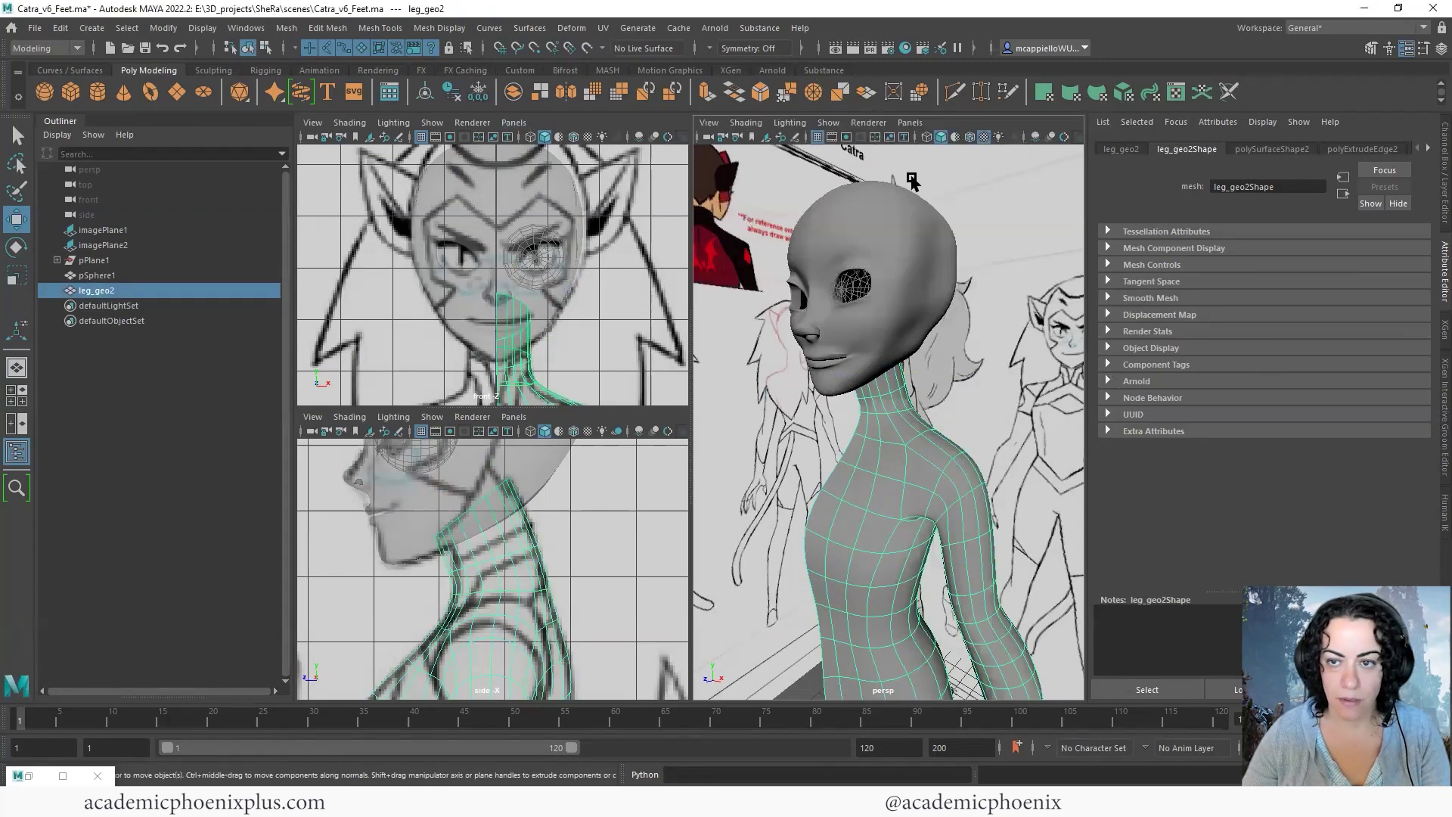
pyautogui.press('space')
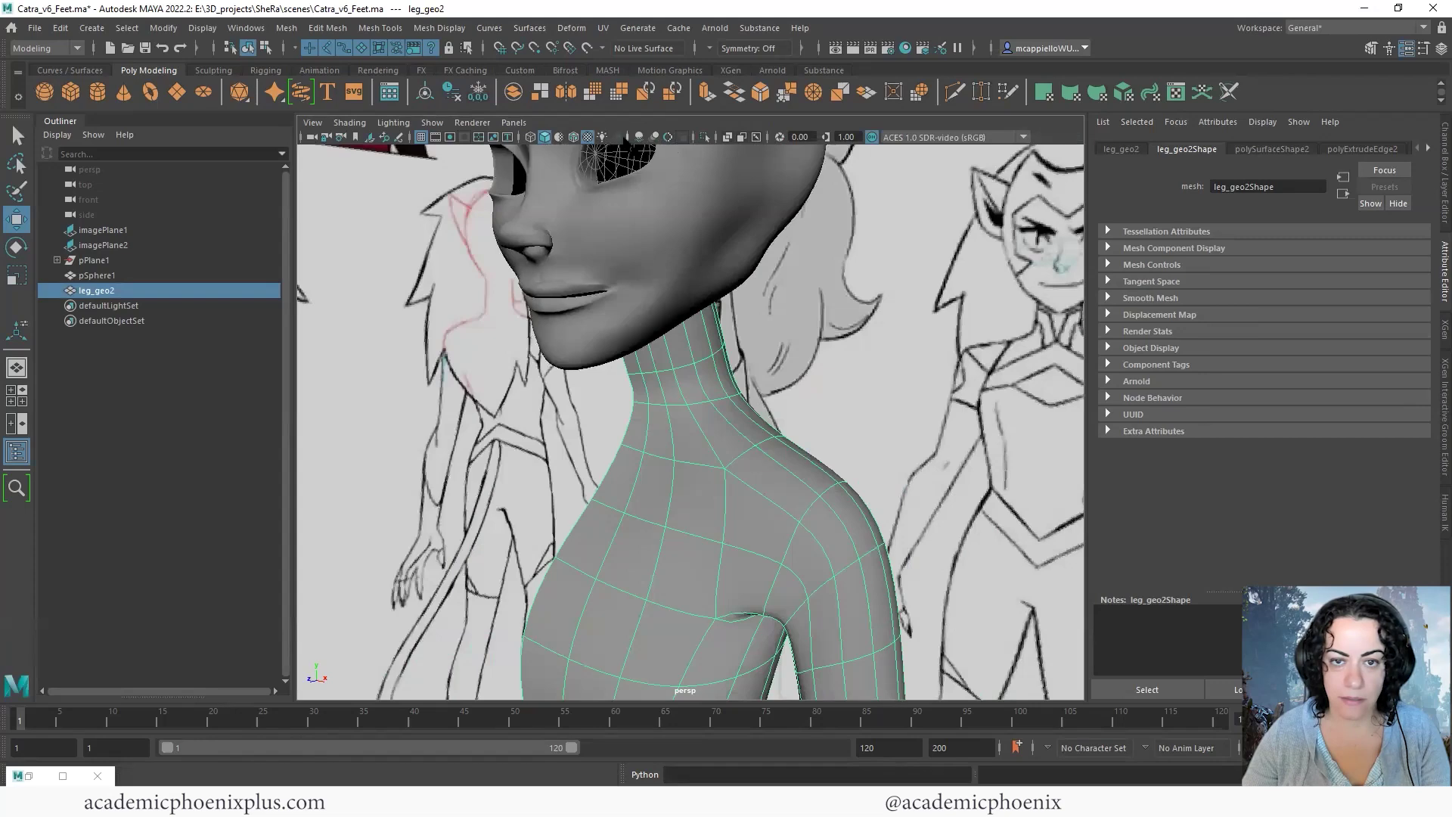
pyautogui.click(705, 137)
# Select the open border edges running along the midline of the half body, from neck to crotch
pyautogui.keyDown('alt'); pyautogui.moveTo(747, 410); pyautogui.dragTo(765, 319, button='middle'); pyautogui.keyUp('alt')
pyautogui.moveTo(765, 319); pyautogui.dragTo(758, 266, button='right')
pyautogui.click(721, 270)
pyautogui.keyDown('alt'); pyautogui.moveTo(772, 265); pyautogui.dragTo(688, 438); pyautogui.keyUp('alt')
pyautogui.keyDown('alt'); pyautogui.moveTo(773, 465); pyautogui.dragTo(739, 579, button='middle'); pyautogui.keyUp('alt')
pyautogui.keyDown('alt'); pyautogui.moveTo(739, 499); pyautogui.dragTo(810, 483); pyautogui.keyUp('alt')
pyautogui.keyDown('alt'); pyautogui.moveTo(832, 482); pyautogui.dragTo(1011, 474, button='right'); pyautogui.keyUp('alt')
pyautogui.keyDown('alt'); pyautogui.moveTo(1012, 474); pyautogui.dragTo(862, 446); pyautogui.keyUp('alt')
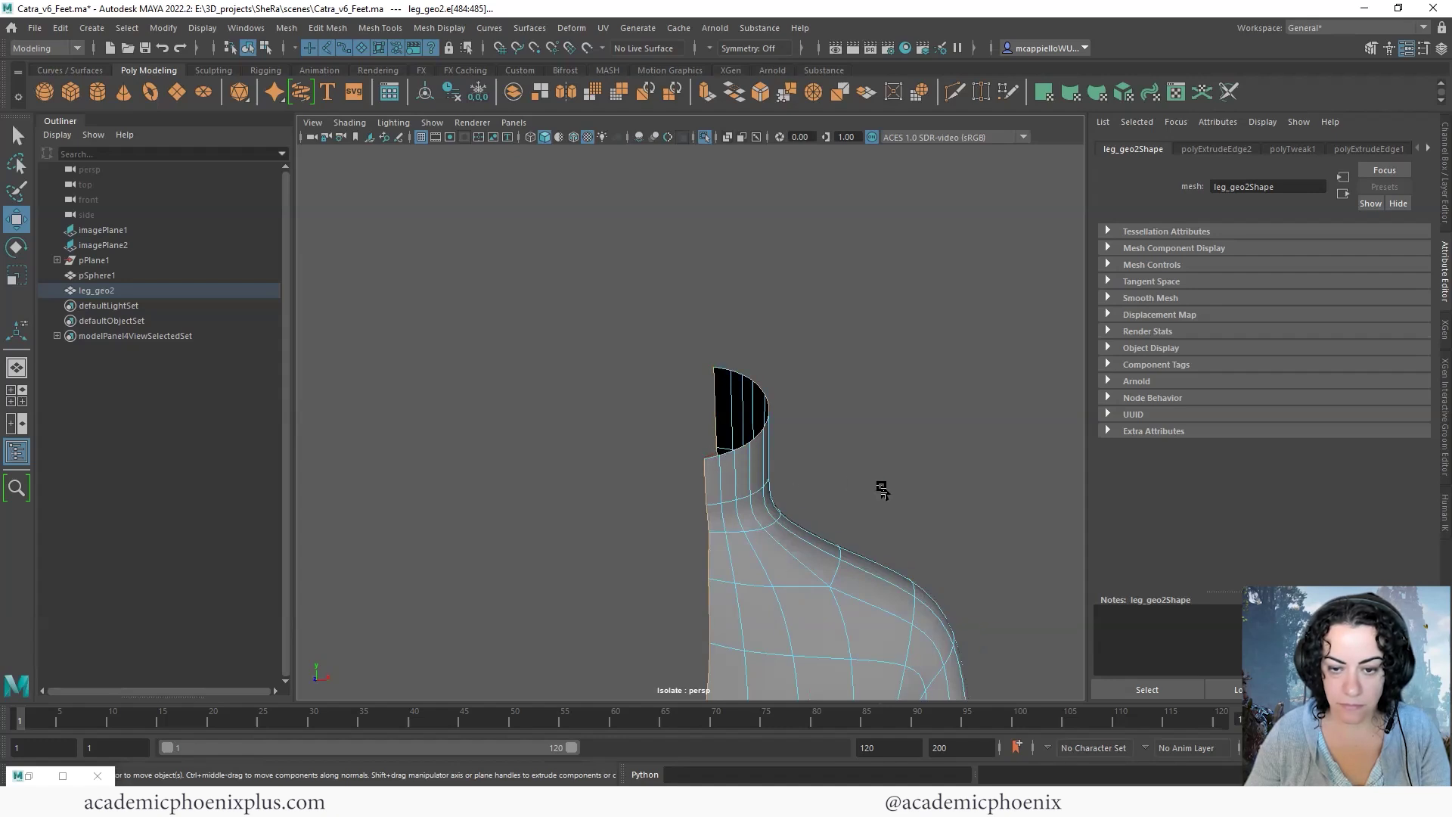
pyautogui.keyDown('alt'); pyautogui.moveTo(871, 488); pyautogui.dragTo(671, 418, button='right'); pyautogui.keyUp('alt')
pyautogui.keyDown('alt'); pyautogui.moveTo(670, 419); pyautogui.dragTo(810, 318, button='middle'); pyautogui.keyUp('alt')
pyautogui.keyDown('alt'); pyautogui.moveTo(810, 318); pyautogui.dragTo(791, 431); pyautogui.keyUp('alt')
# In front view, align the selected midline border edges with the centre line along the X axis
pyautogui.press('r')
pyautogui.keyDown('alt'); pyautogui.moveTo(841, 368); pyautogui.dragTo(869, 391); pyautogui.keyUp('alt')
pyautogui.press('w')
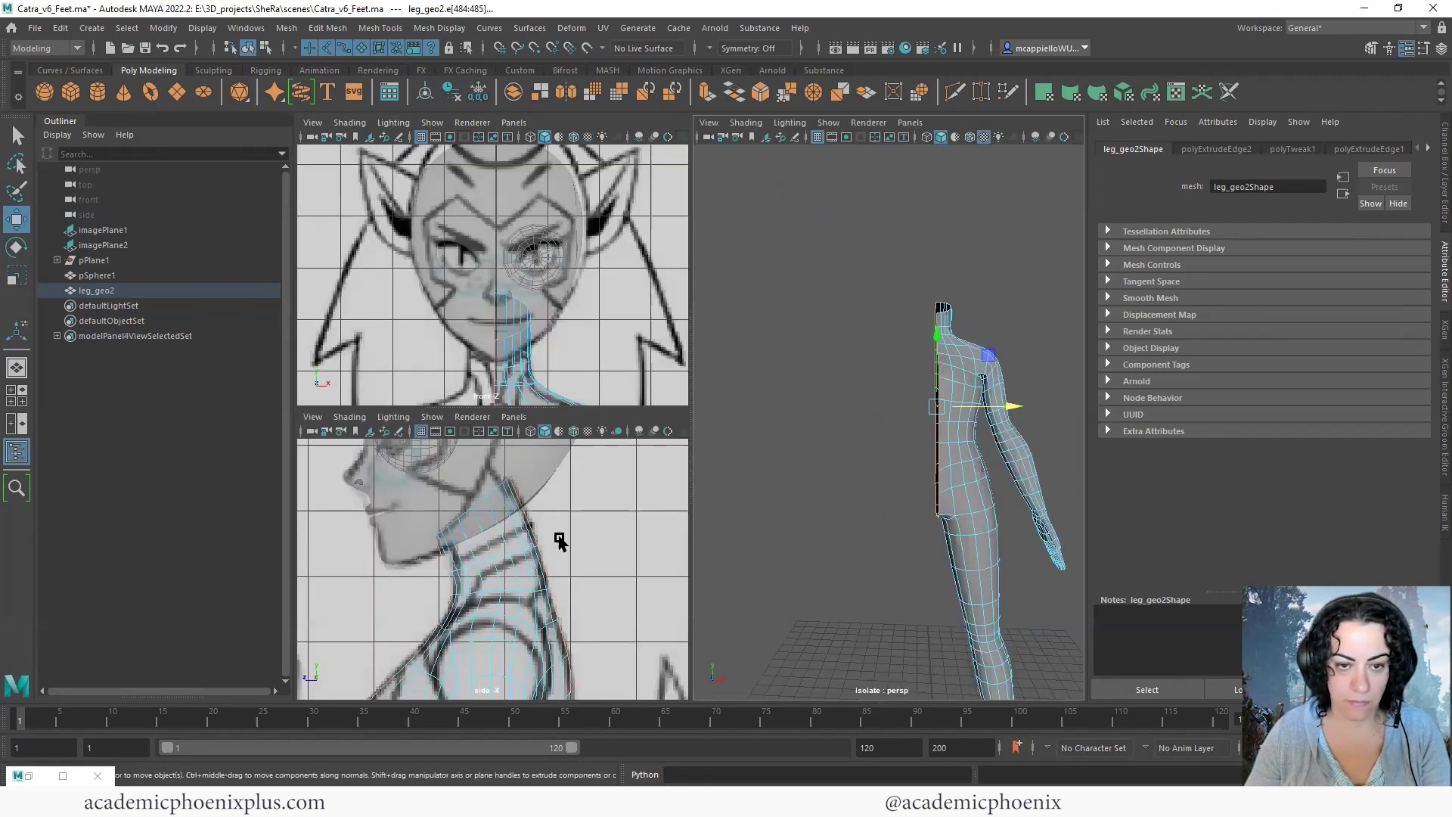
pyautogui.keyDown('alt'); pyautogui.moveTo(649, 283); pyautogui.dragTo(665, 124, button='middle'); pyautogui.keyUp('alt')
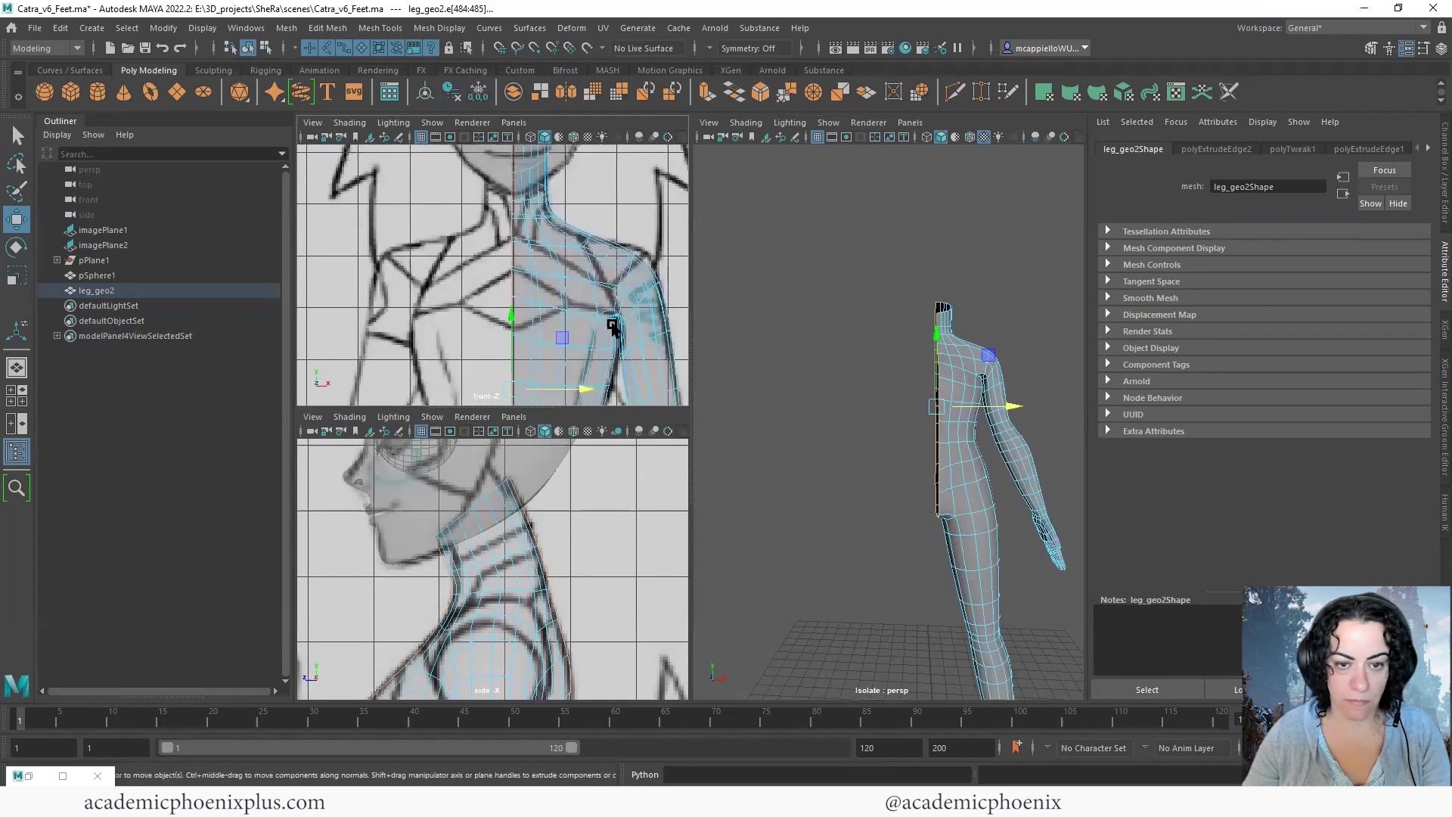
pyautogui.moveTo(583, 395); pyautogui.dragTo(583, 396)
# Mirror the half body across the world X axis, with the border option set to Bridge border edges
pyautogui.moveTo(643, 326); pyautogui.dragTo(679, 333, button='right')
pyautogui.click(287, 28)
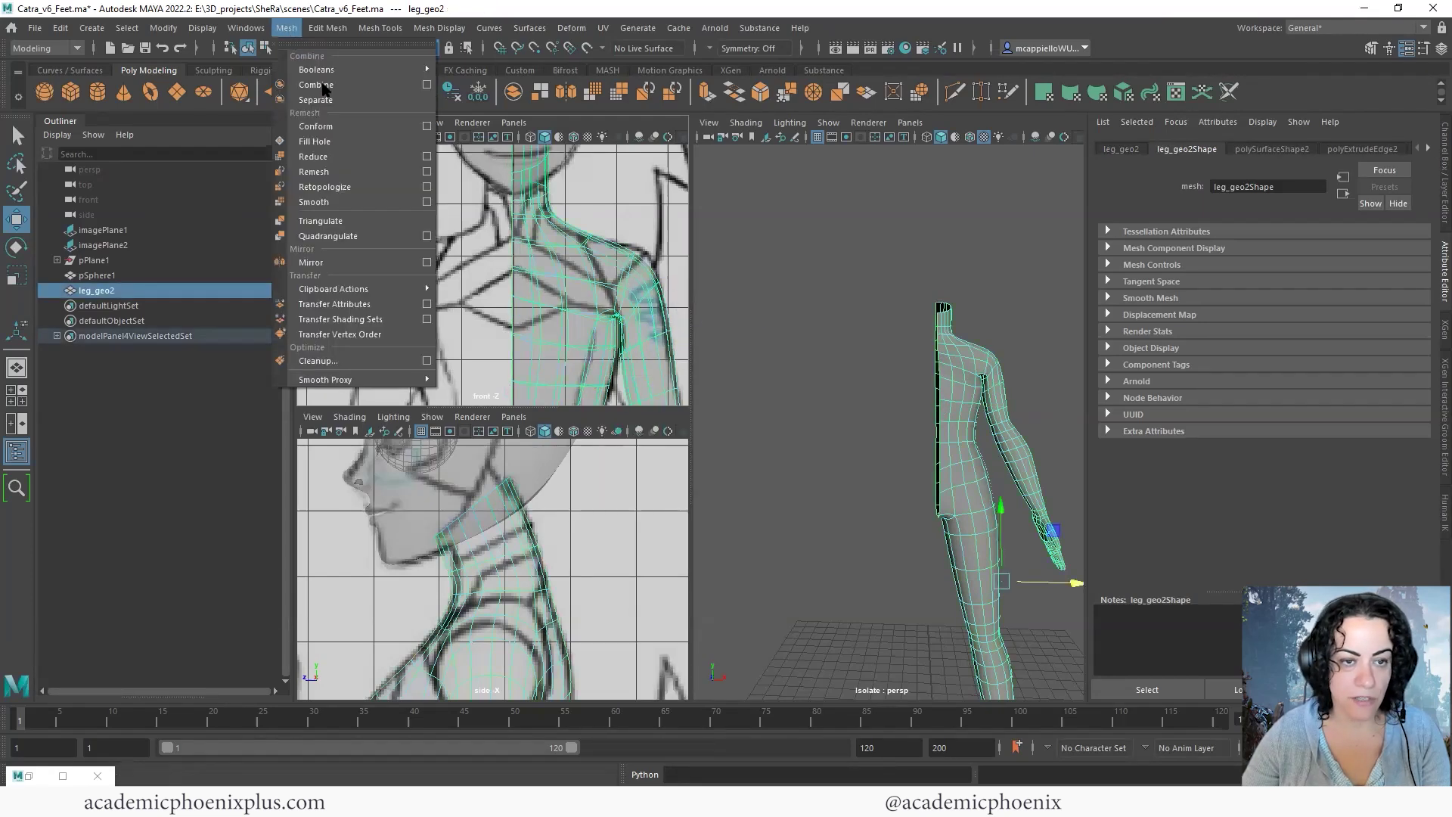
pyautogui.click(357, 262)
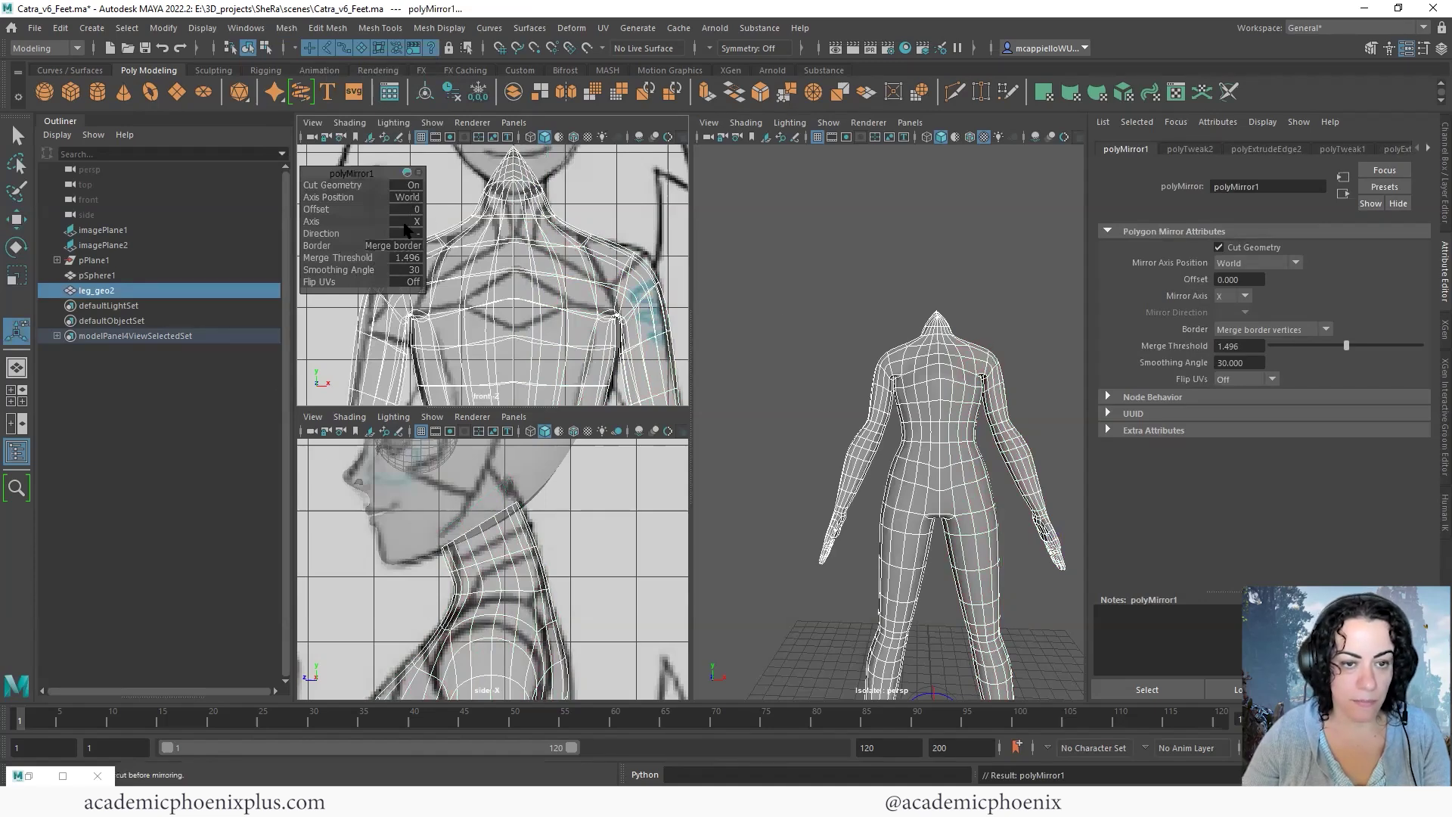
pyautogui.click(414, 250)
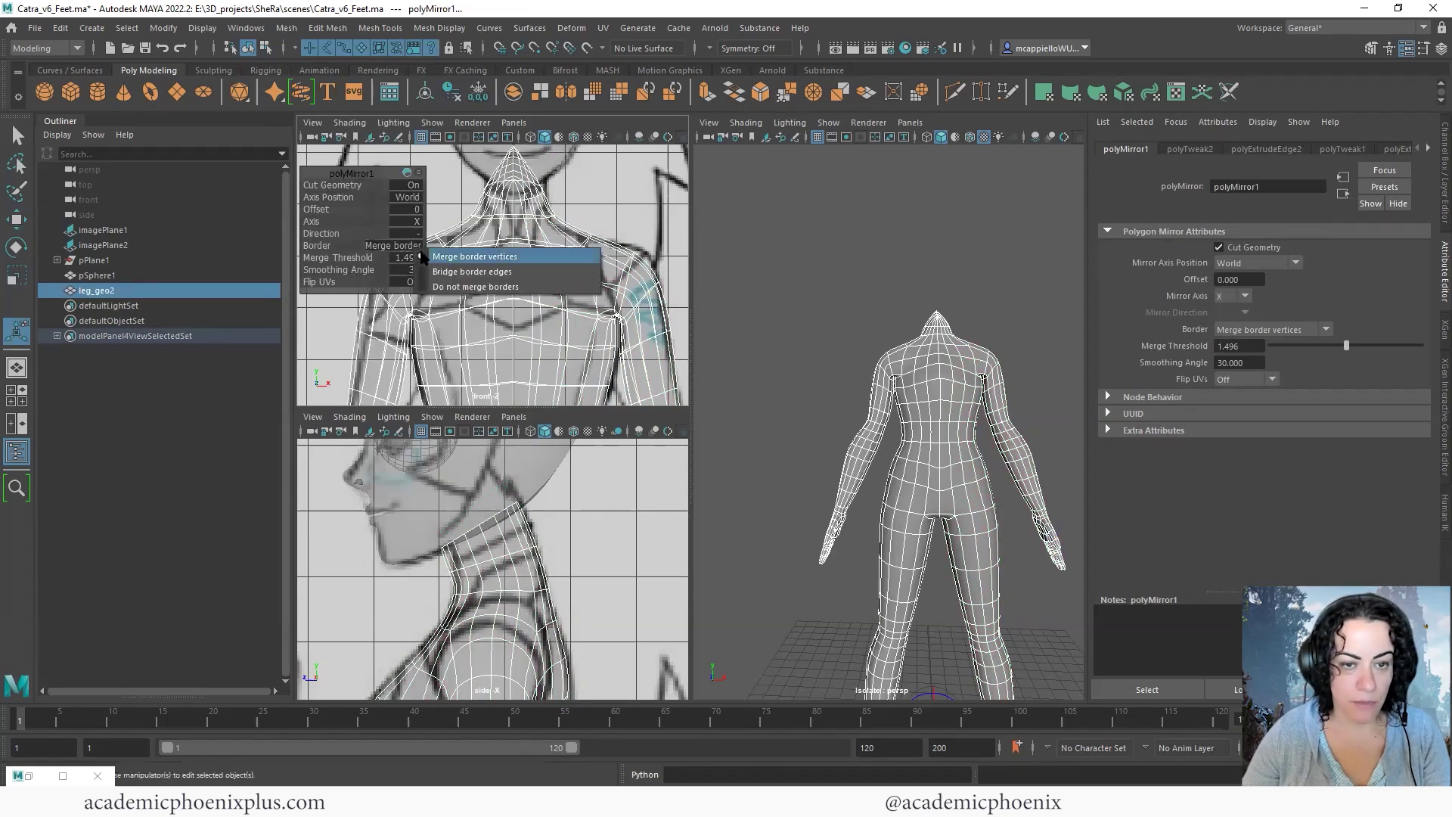
pyautogui.click(505, 274)
# Set the mirror's border option to Do not merge borders and check the seam down the torso
pyautogui.keyDown('alt'); pyautogui.moveTo(949, 306); pyautogui.dragTo(929, 328); pyautogui.keyUp('alt')
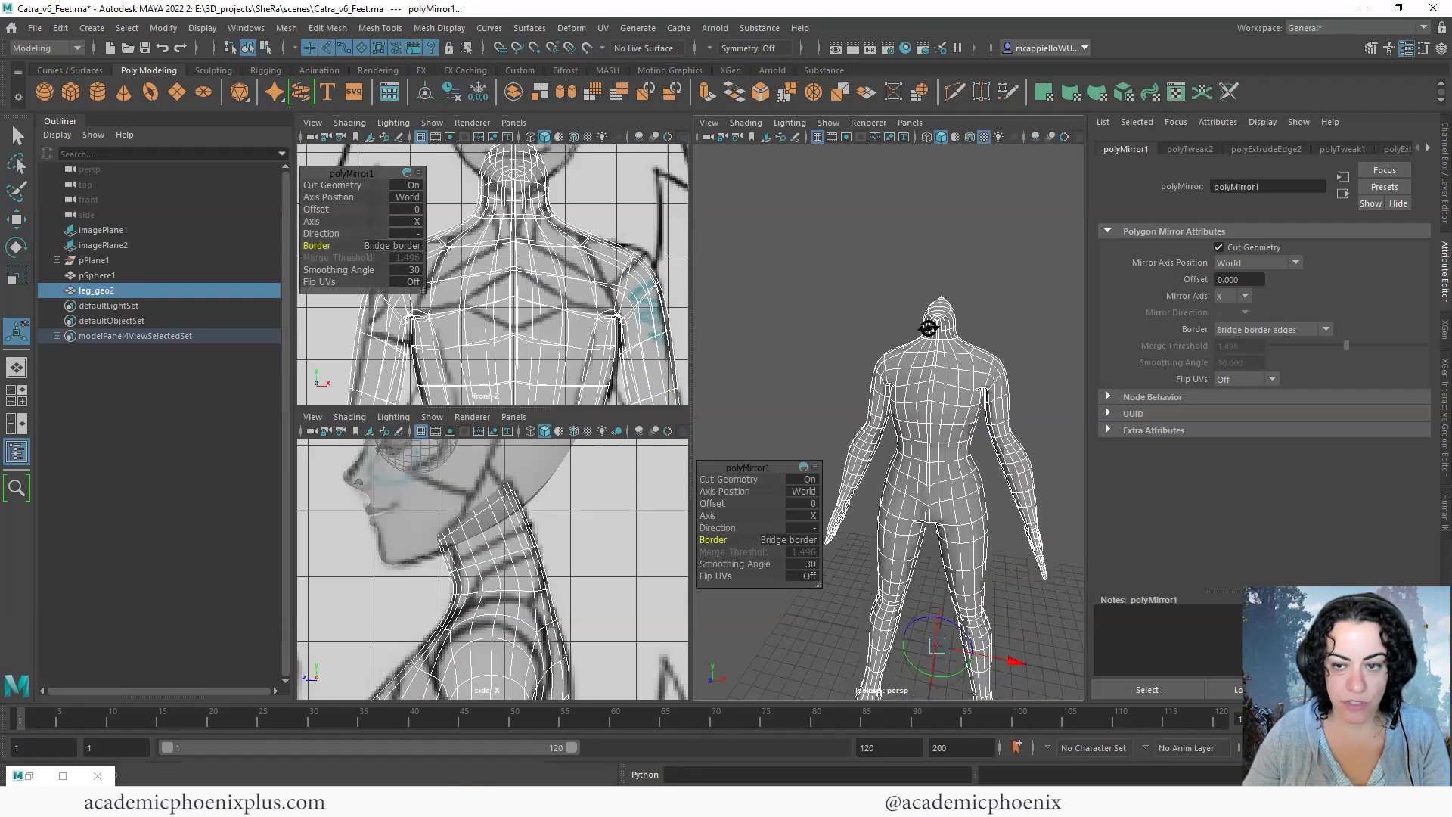
pyautogui.click(808, 576)
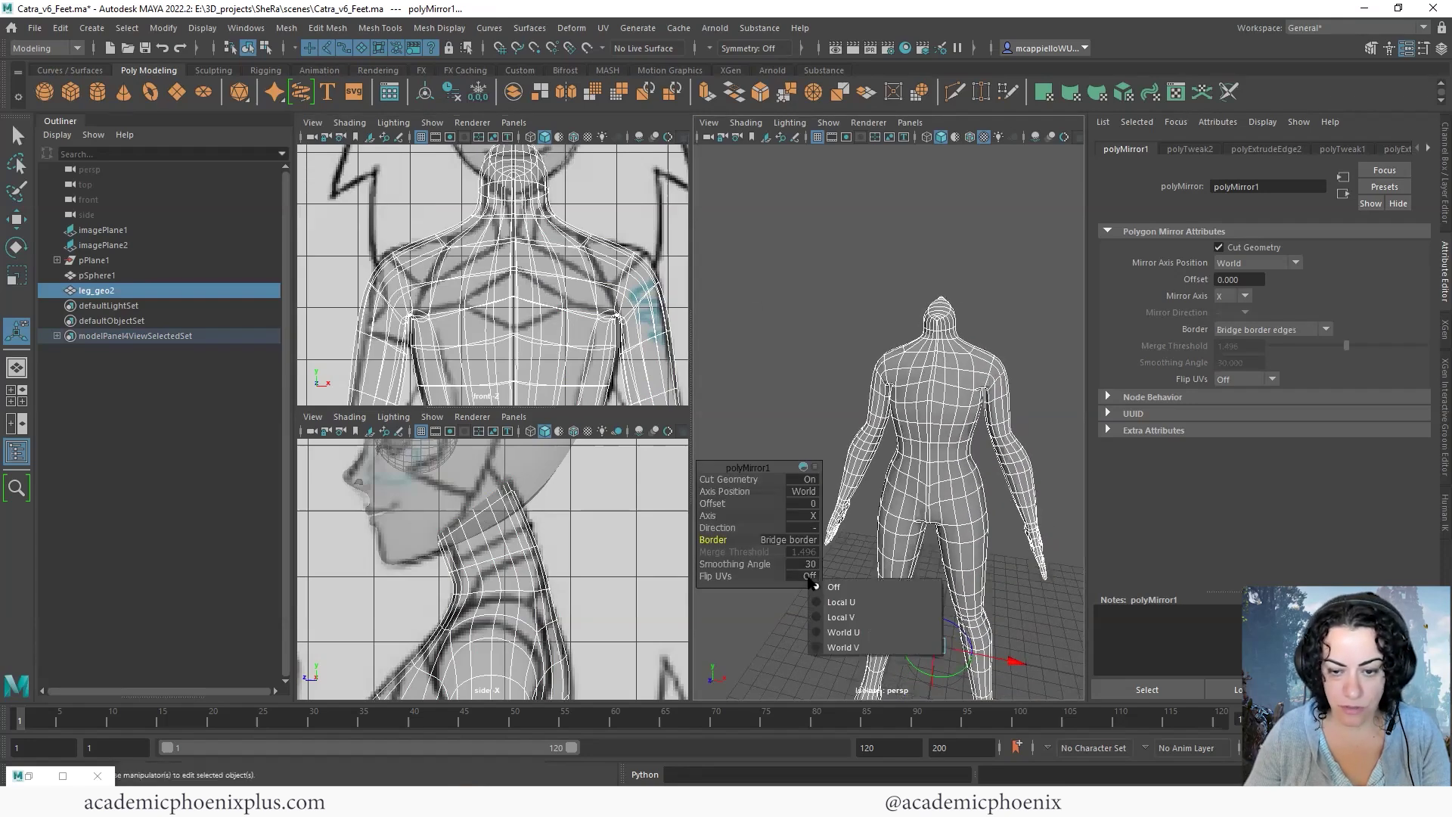
pyautogui.click(789, 540)
pyautogui.click(855, 663)
pyautogui.keyDown('alt'); pyautogui.moveTo(965, 459); pyautogui.dragTo(1025, 375); pyautogui.keyUp('alt')
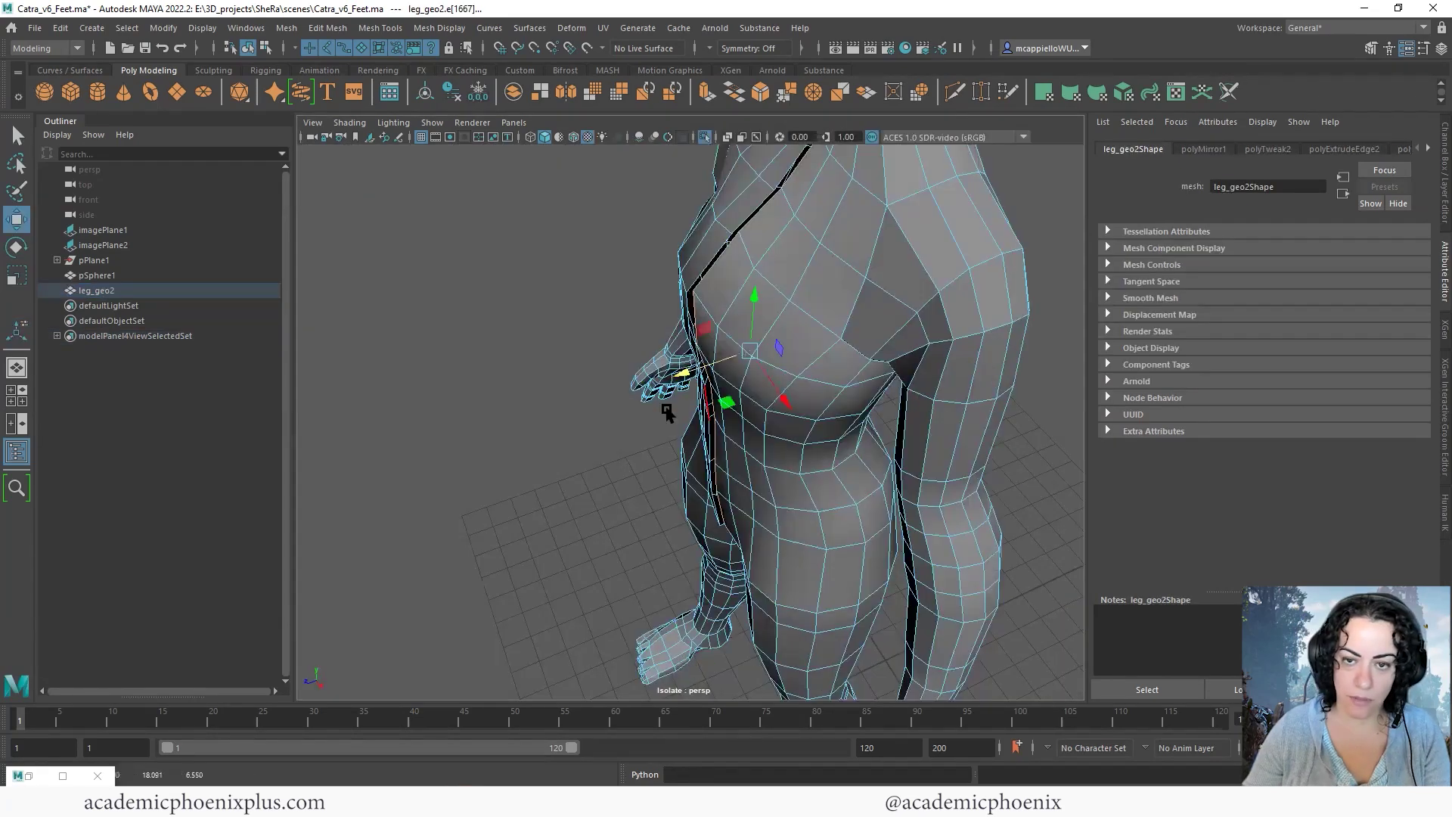
pyautogui.keyDown('alt'); pyautogui.moveTo(667, 412); pyautogui.dragTo(860, 403); pyautogui.keyUp('alt')
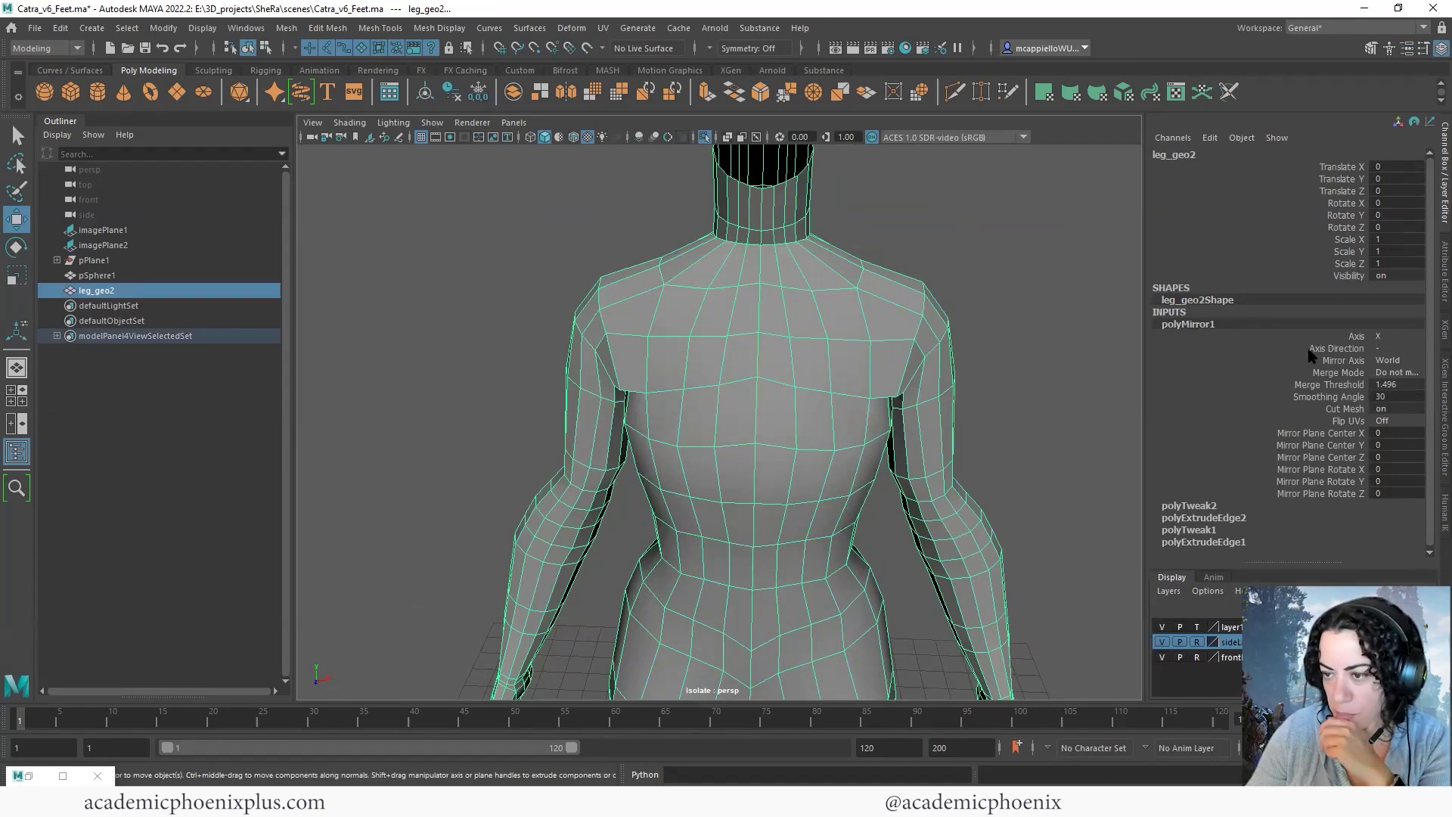
# Set polyMirror1's merge mode to Merge border vertices and its merge threshold to 0.1
pyautogui.click(1409, 372)
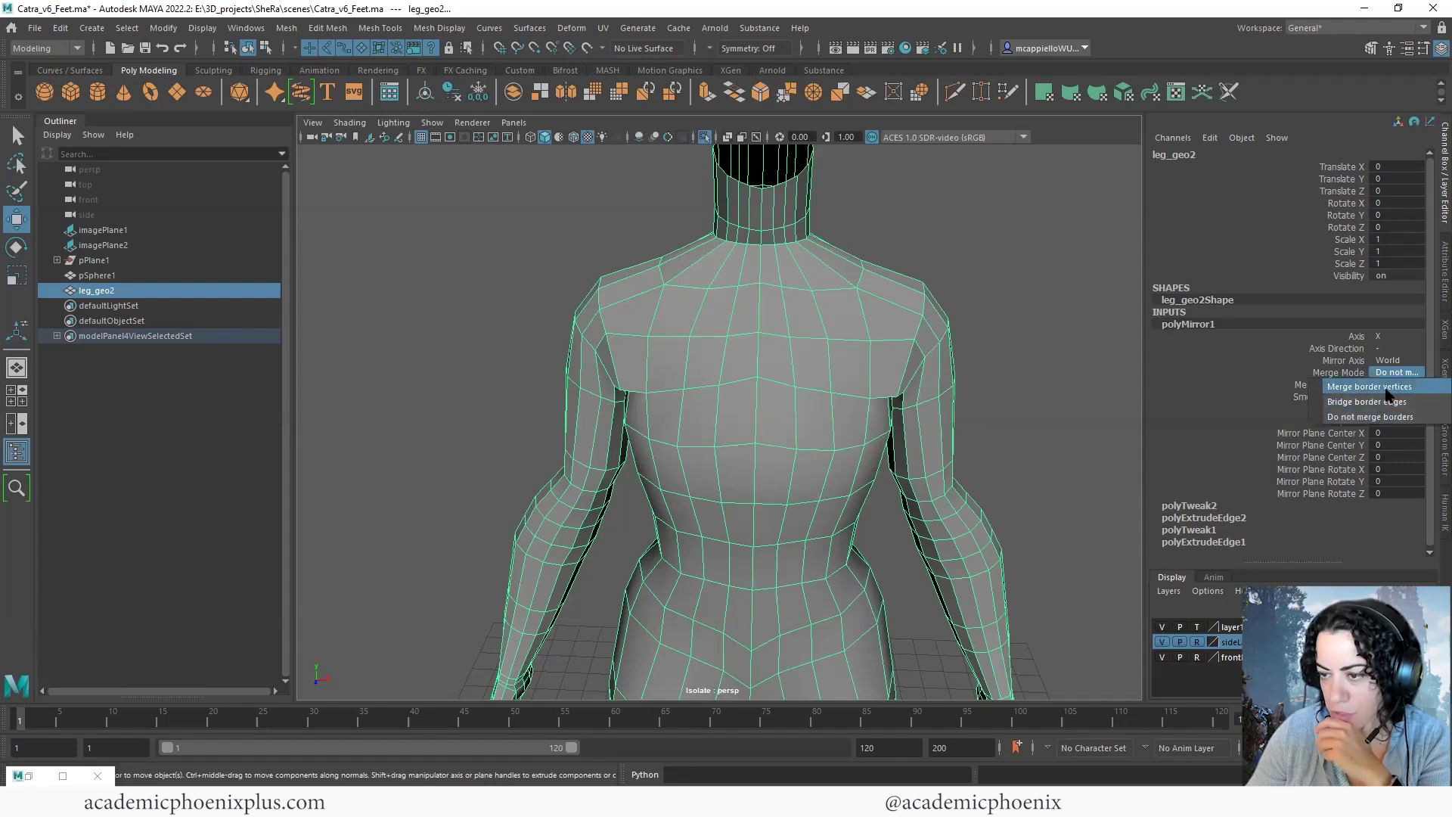
pyautogui.click(1381, 387)
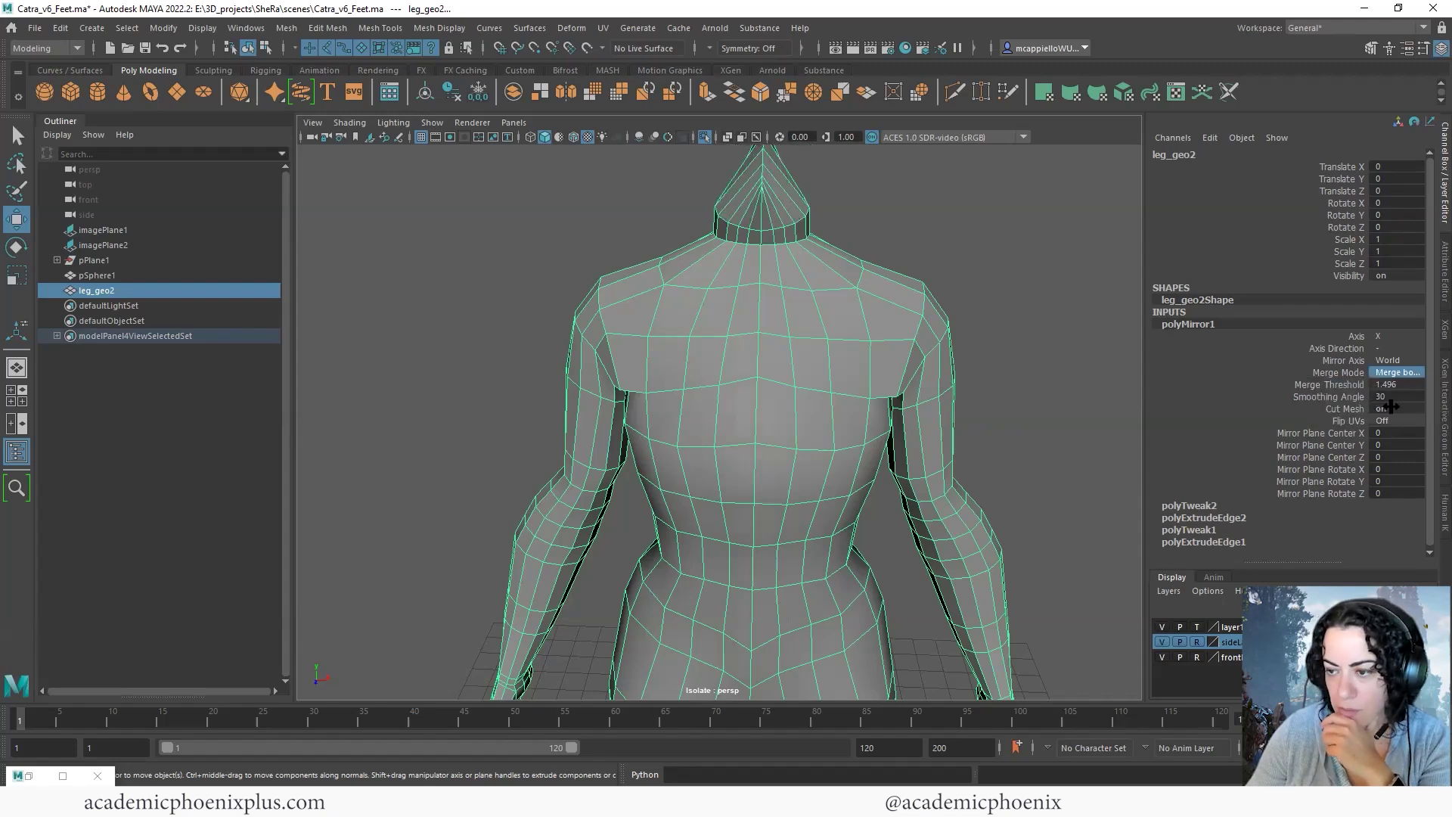
pyautogui.doubleClick(1404, 384)
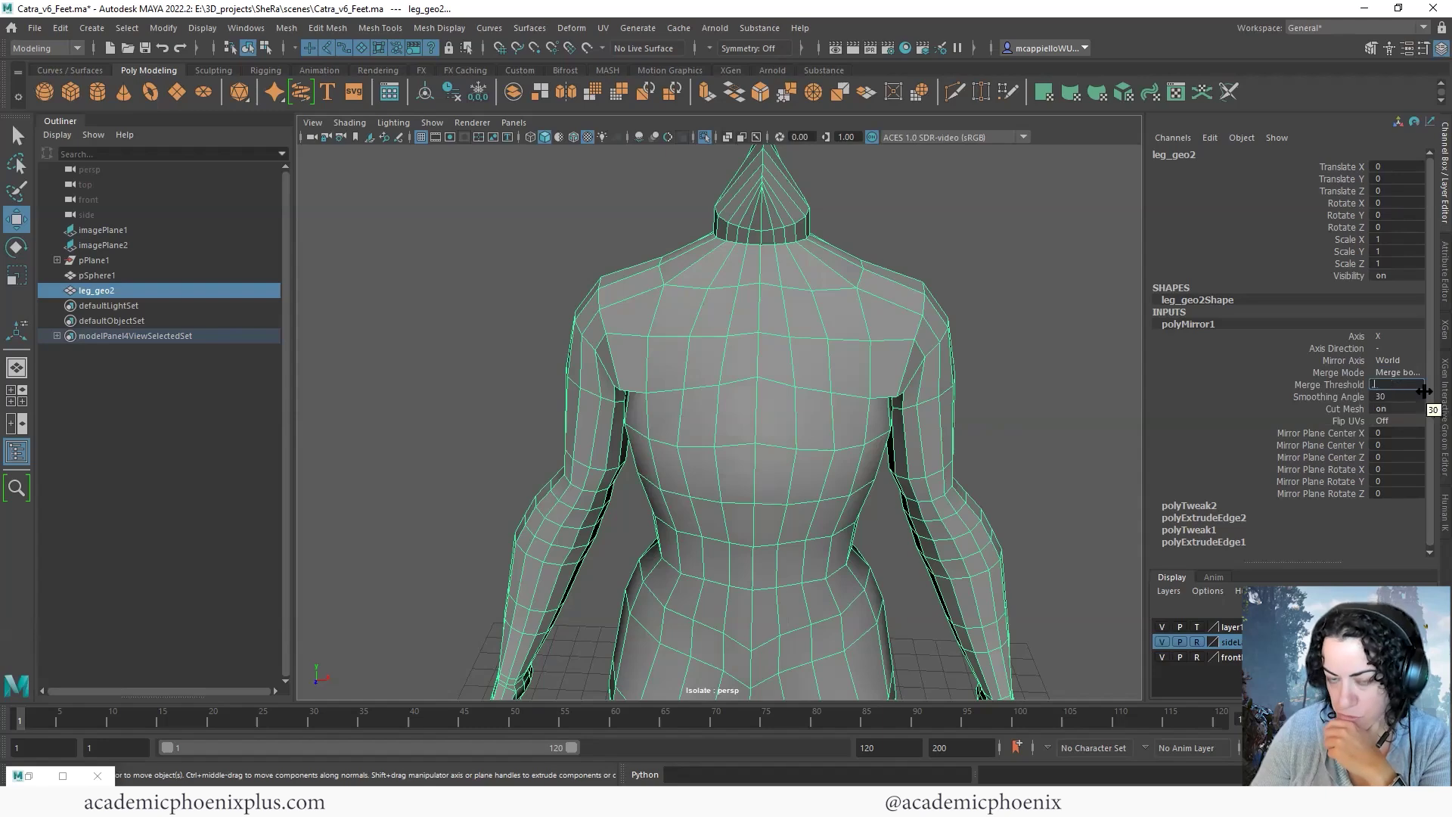
pyautogui.press('Return')
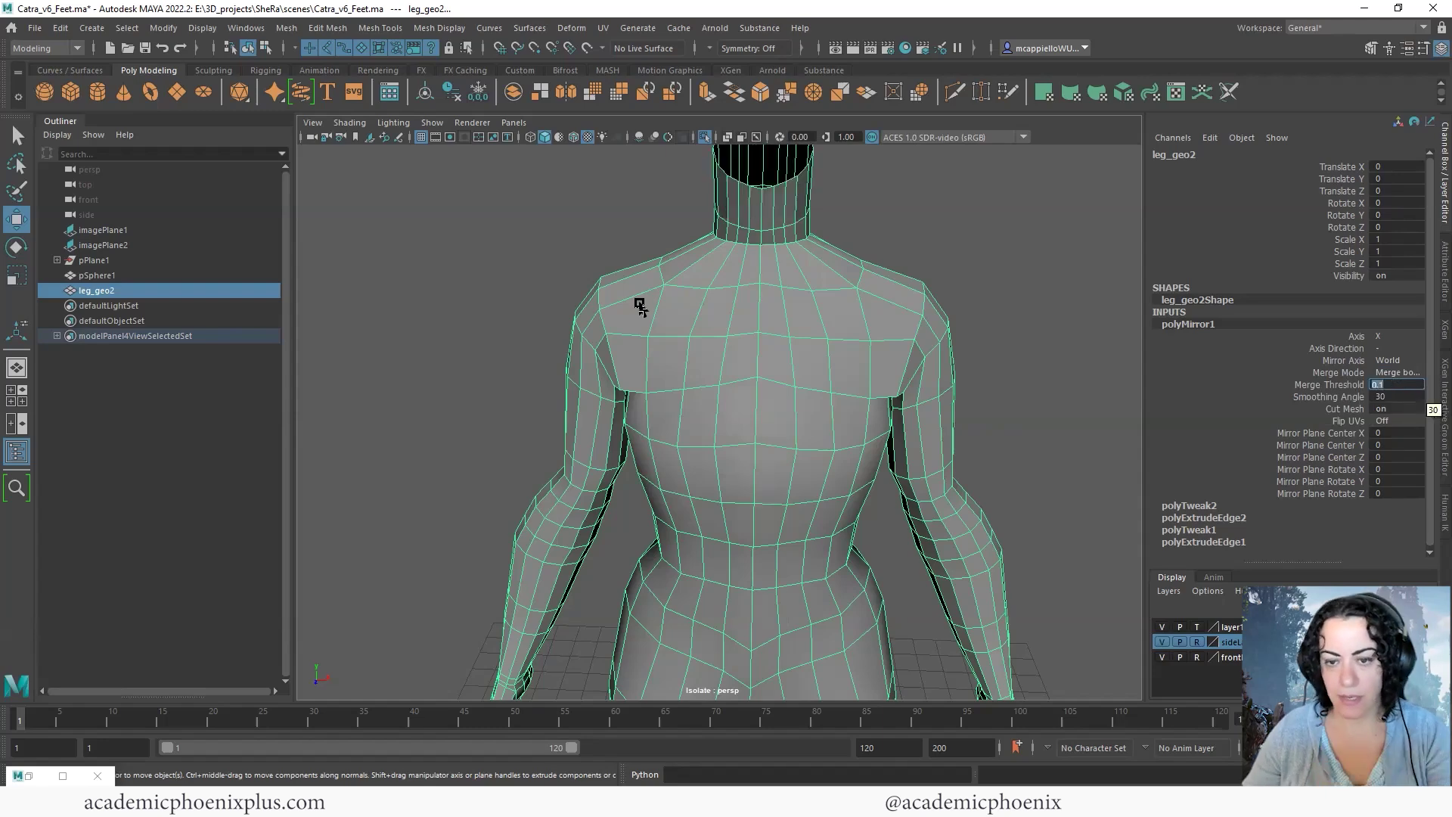
pyautogui.keyDown('alt'); pyautogui.moveTo(921, 420); pyautogui.dragTo(791, 421, button='right'); pyautogui.keyUp('alt')
pyautogui.keyDown('alt'); pyautogui.moveTo(791, 422); pyautogui.dragTo(631, 382); pyautogui.keyUp('alt')
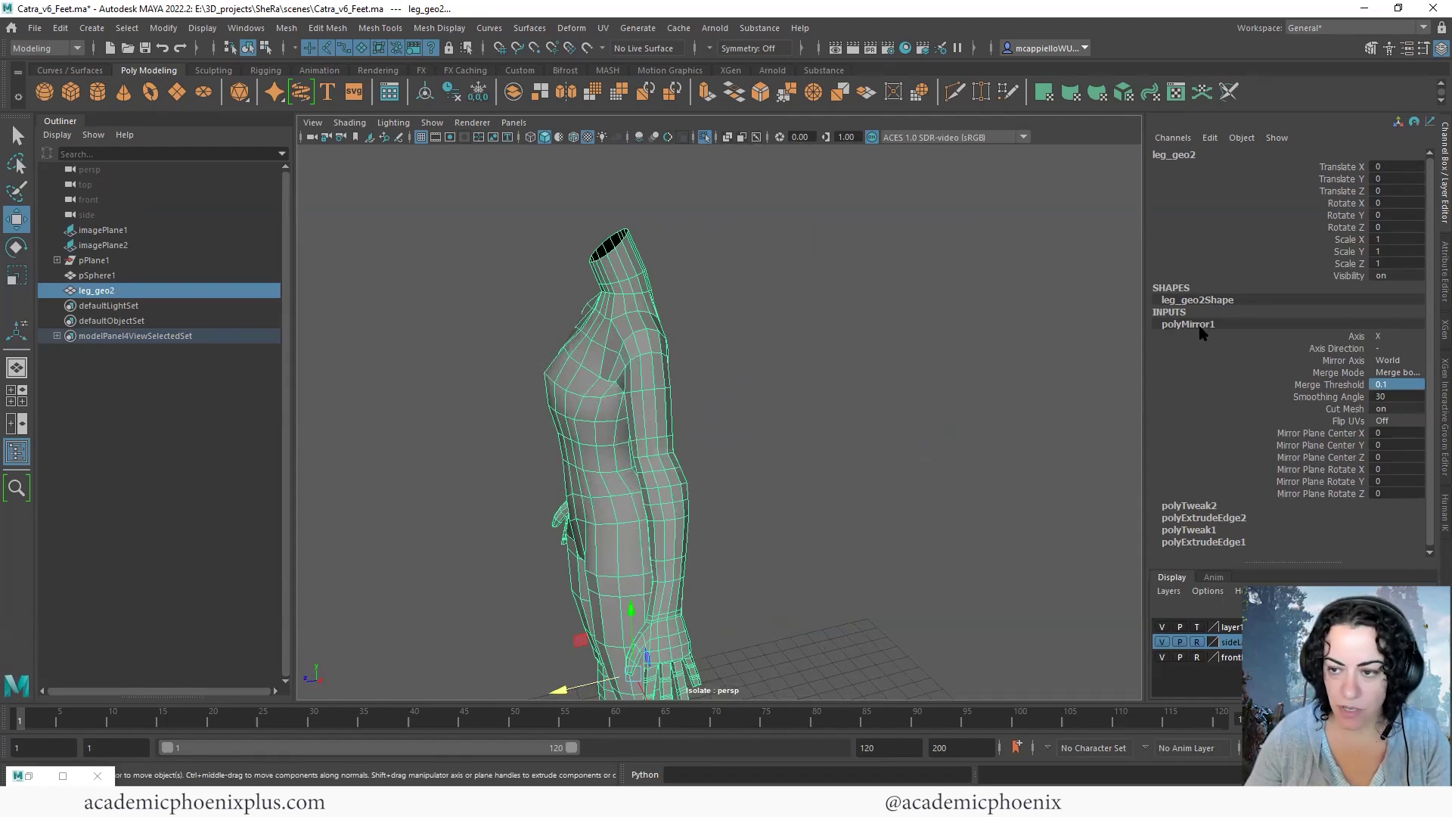
# Switch the mirrored body to edge editing and select the centre edge loop down its front
pyautogui.click(787, 318)
pyautogui.click(609, 405)
pyautogui.click(698, 405)
pyautogui.keyDown('alt'); pyautogui.moveTo(742, 447); pyautogui.dragTo(711, 420); pyautogui.keyUp('alt')
pyautogui.scroll(3, 651, 379)
pyautogui.click(651, 379)
pyautogui.moveTo(652, 370); pyautogui.dragTo(655, 325, button='right')
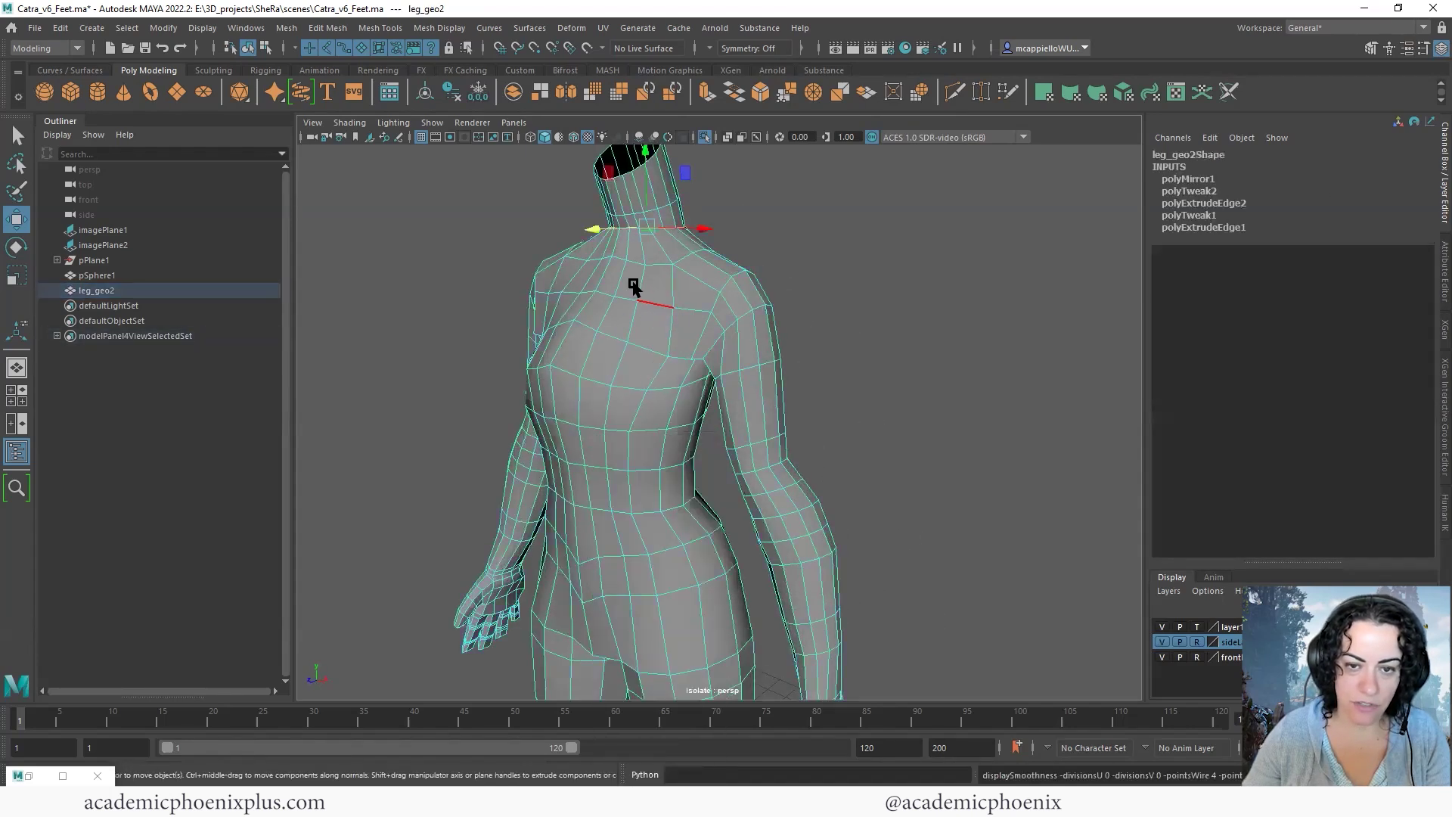
pyautogui.doubleClick(636, 289)
pyautogui.doubleClick(614, 198)
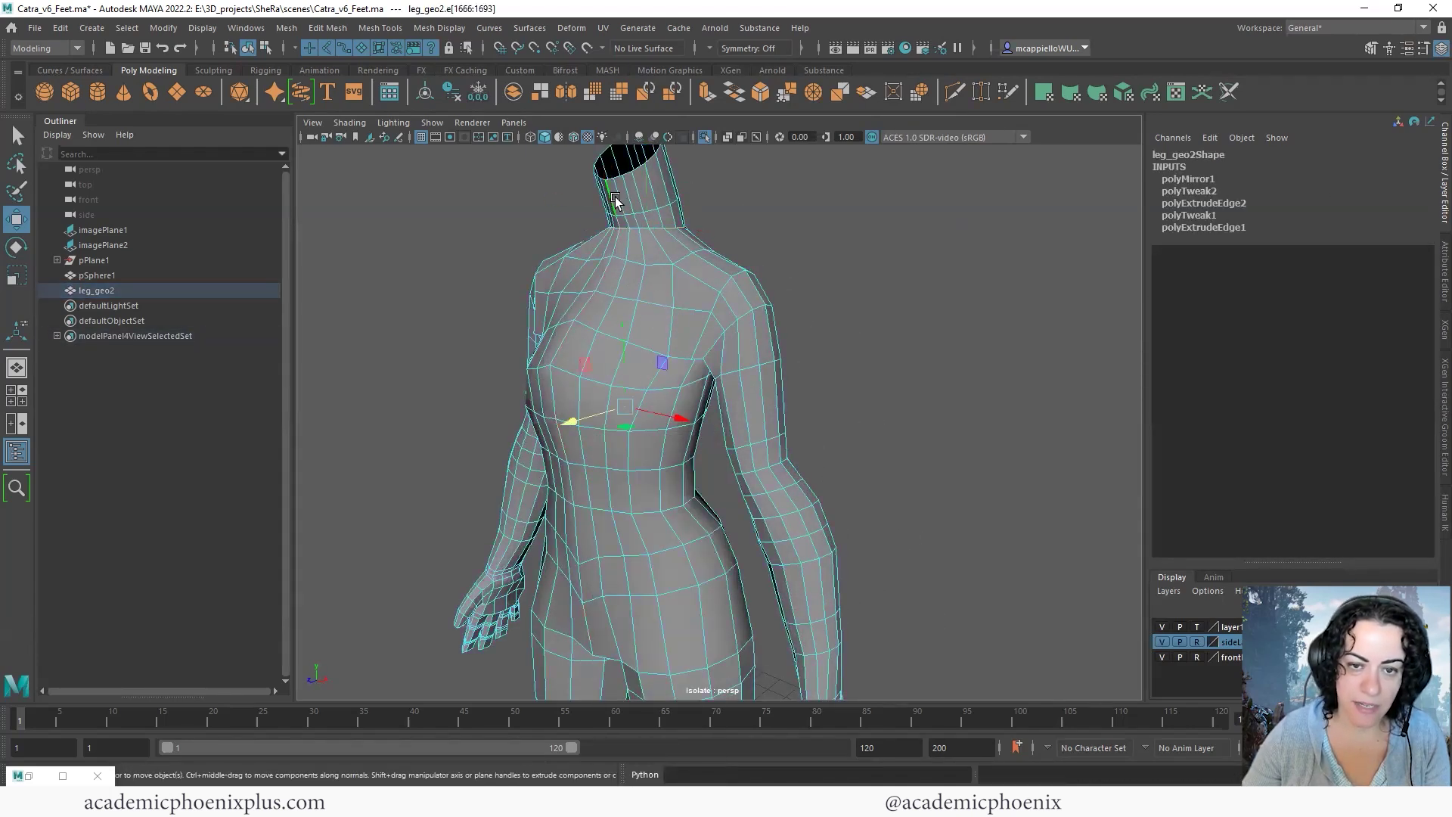
# Reduce the centre loop selection to the front of the torso and move those edges forward
pyautogui.keyDown('alt'); pyautogui.moveTo(801, 227); pyautogui.dragTo(642, 238); pyautogui.keyUp('alt')
pyautogui.keyDown('alt'); pyautogui.moveTo(643, 239); pyautogui.dragTo(613, 217, button='right'); pyautogui.keyUp('alt')
pyautogui.keyDown('ctrl'); pyautogui.moveTo(613, 217); pyautogui.dragTo(575, 292); pyautogui.keyUp('ctrl')
pyautogui.keyDown('alt'); pyautogui.moveTo(762, 459); pyautogui.dragTo(819, 334, button='middle'); pyautogui.keyUp('alt')
pyautogui.keyDown('alt'); pyautogui.moveTo(819, 334); pyautogui.dragTo(783, 331); pyautogui.keyUp('alt')
pyautogui.keyDown('ctrl'); pyautogui.moveTo(787, 542); pyautogui.dragTo(667, 267); pyautogui.keyUp('ctrl')
pyautogui.keyDown('alt'); pyautogui.moveTo(788, 395); pyautogui.dragTo(749, 389); pyautogui.keyUp('alt')
pyautogui.keyDown('ctrl'); pyautogui.moveTo(770, 441); pyautogui.dragTo(565, 364); pyautogui.keyUp('ctrl')
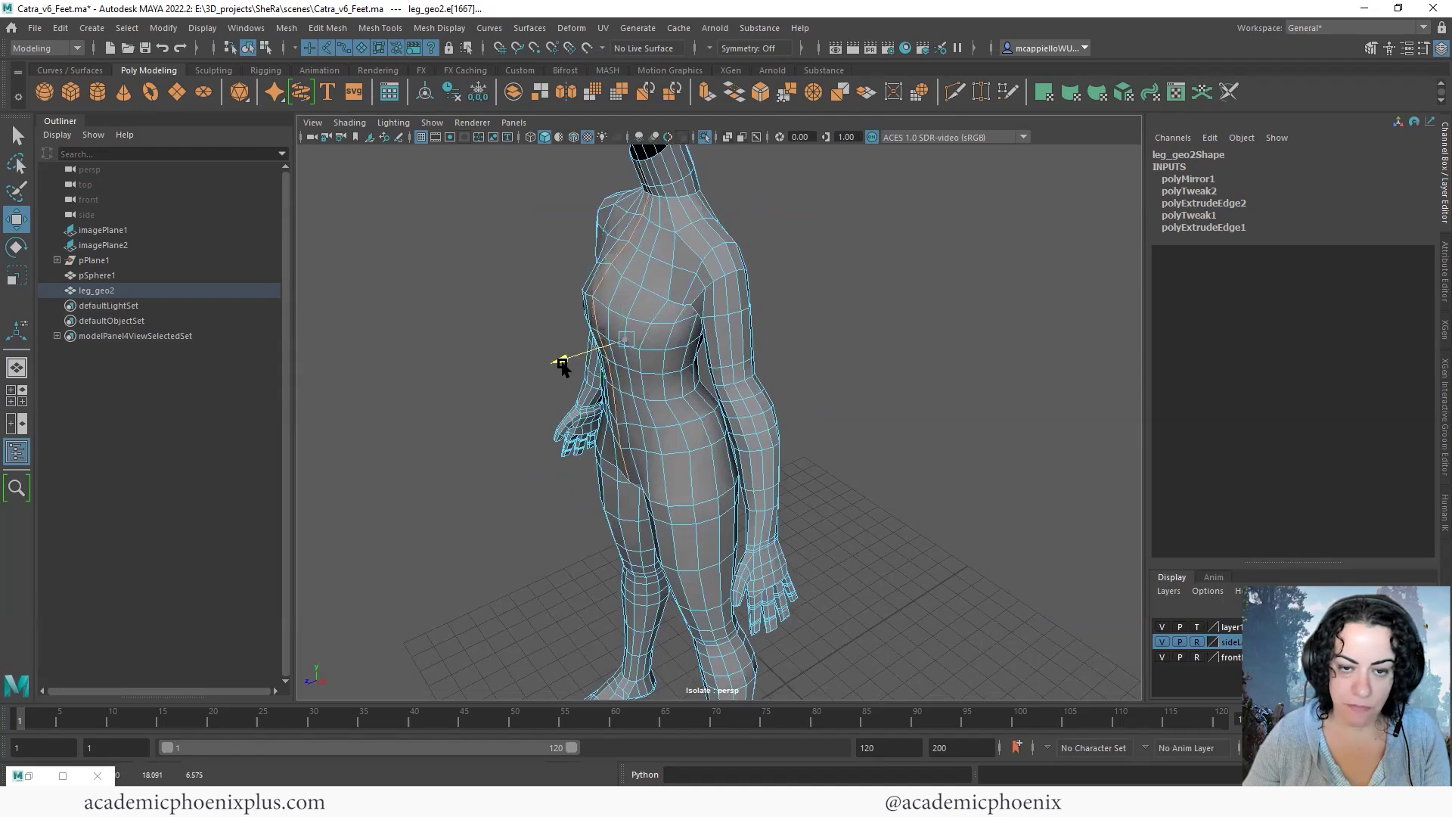
# In side view, adjust the front chest and collarbone vertices to follow the reference profile
pyautogui.keyDown('alt'); pyautogui.moveTo(784, 223); pyautogui.dragTo(572, 472); pyautogui.keyUp('alt')
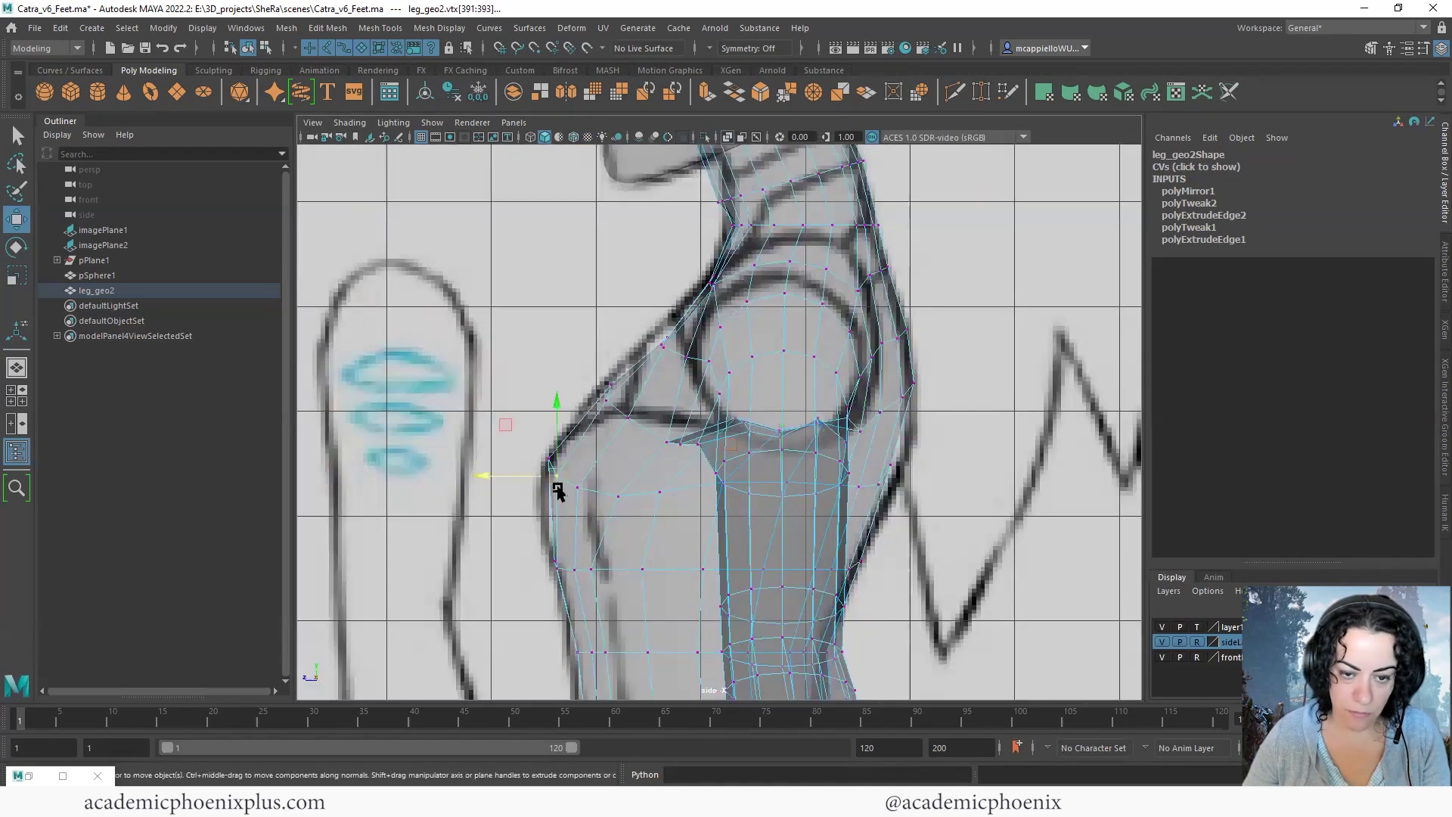
pyautogui.click(556, 470)
pyautogui.moveTo(643, 327); pyautogui.dragTo(670, 349)
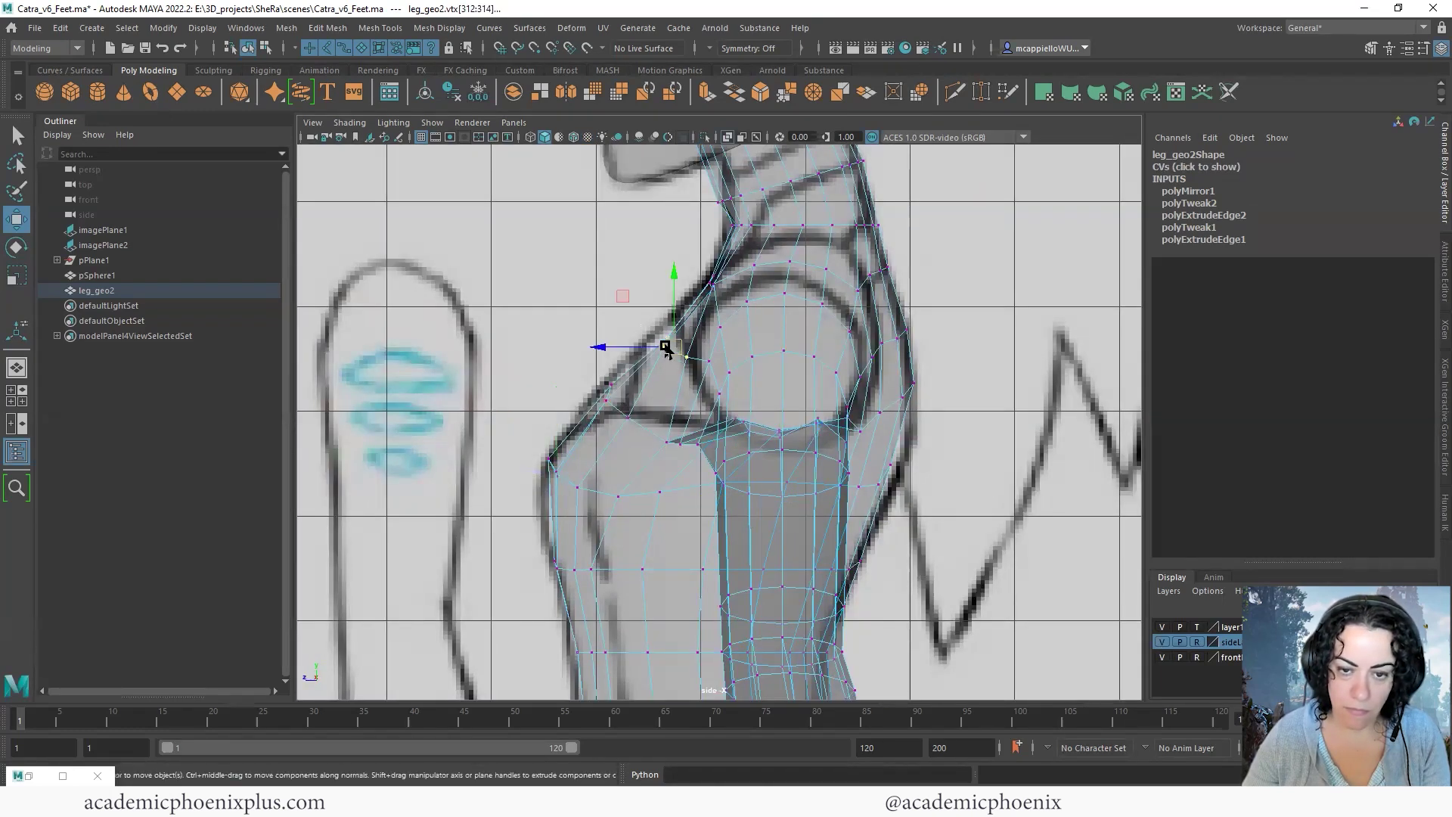
# Move the front vertices at the base of the neck forward to match the reference throat outline in side view
pyautogui.keyDown('alt'); pyautogui.moveTo(841, 375); pyautogui.dragTo(946, 250, button='right'); pyautogui.keyUp('alt')
pyautogui.keyDown('alt'); pyautogui.moveTo(757, 260); pyautogui.dragTo(724, 473, button='middle'); pyautogui.keyUp('alt')
pyautogui.click(712, 365)
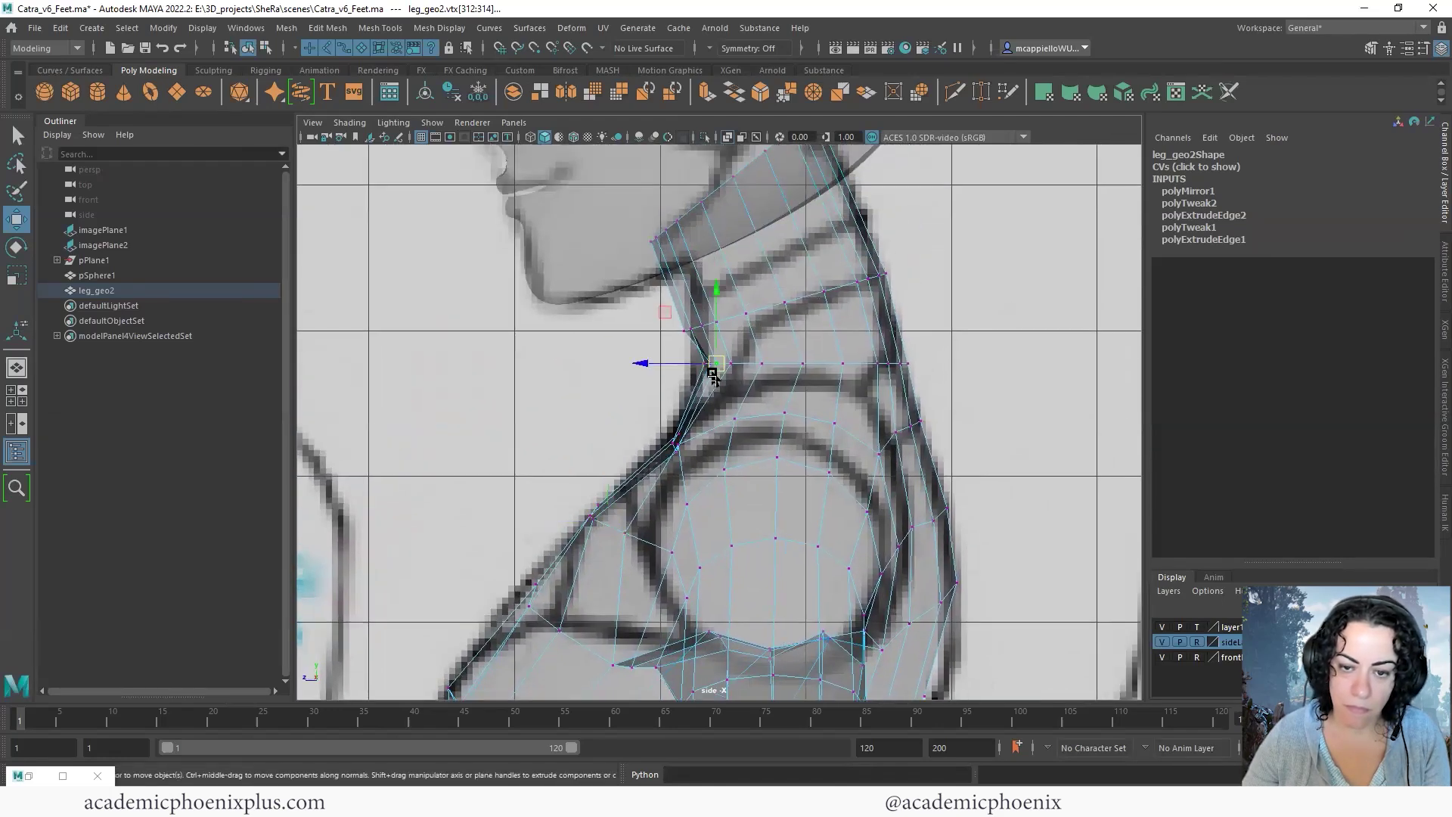
pyautogui.moveTo(717, 365); pyautogui.dragTo(701, 365)
pyautogui.hotkey('ctrl', 'z')
pyautogui.click(798, 364)
pyautogui.click(715, 361)
pyautogui.moveTo(706, 363); pyautogui.dragTo(683, 364)
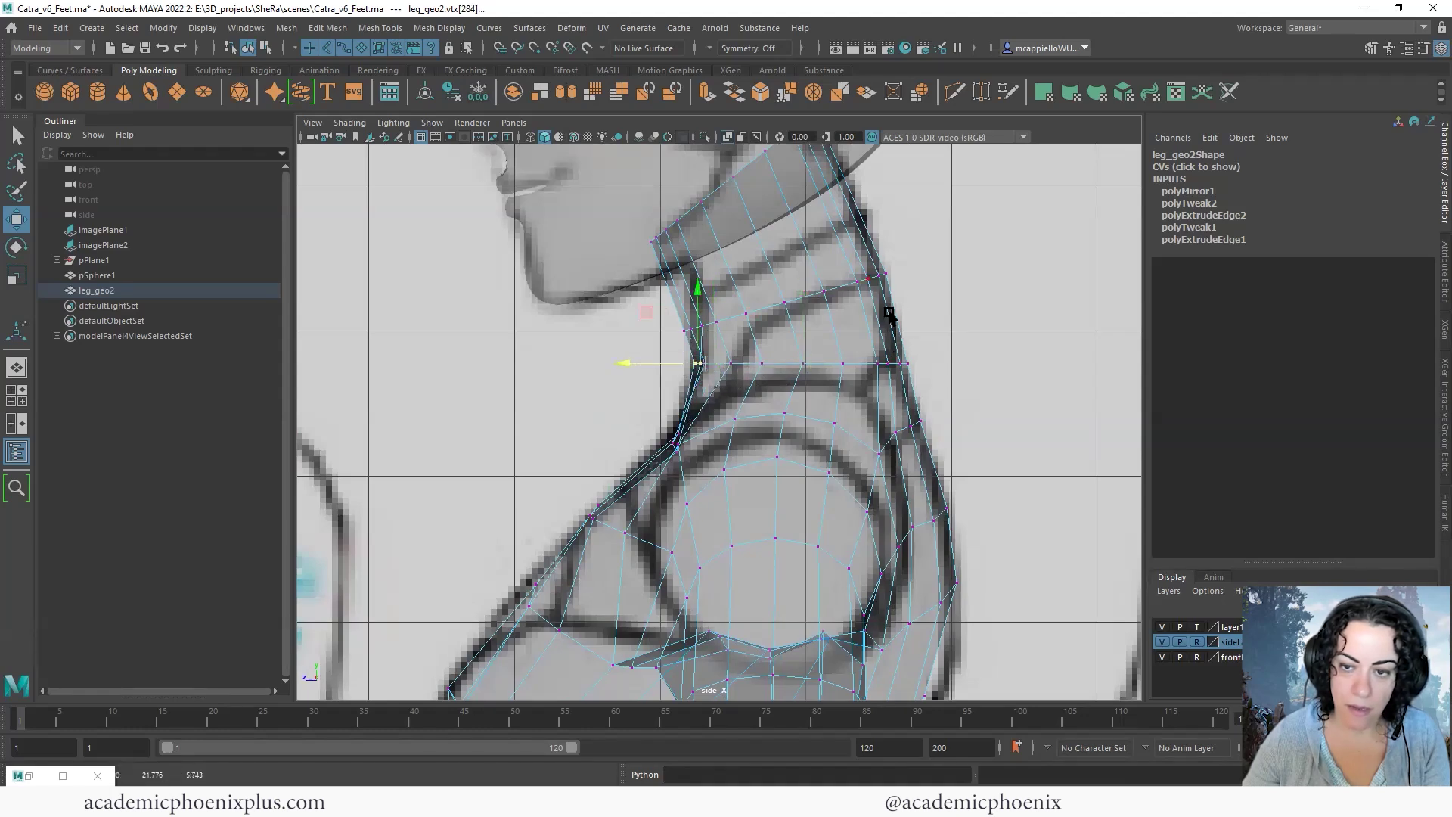
# Clear the selection and check the smoothed full body in the perspective view
pyautogui.press('space')
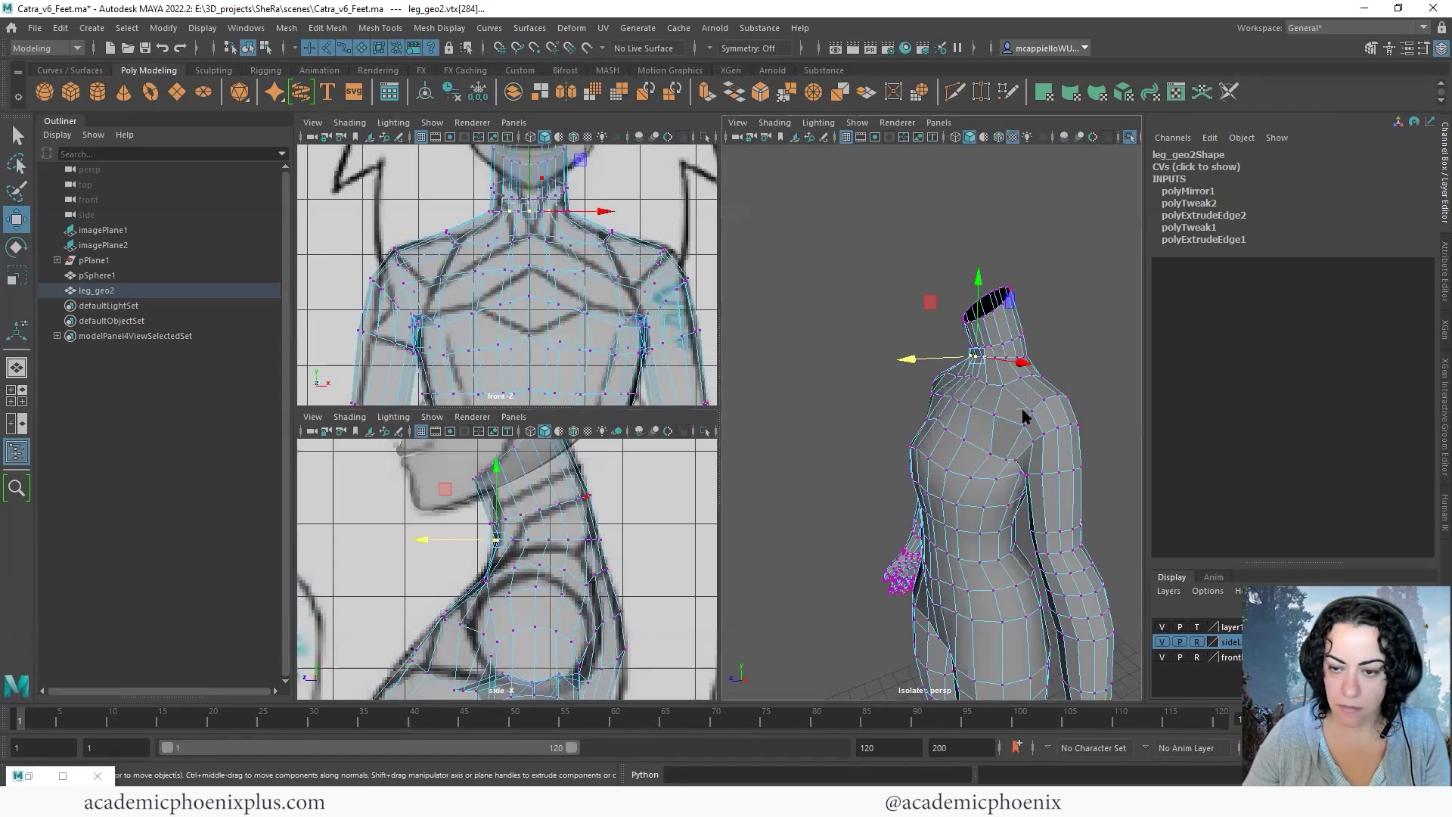
pyautogui.click(1100, 352)
pyautogui.press('space')
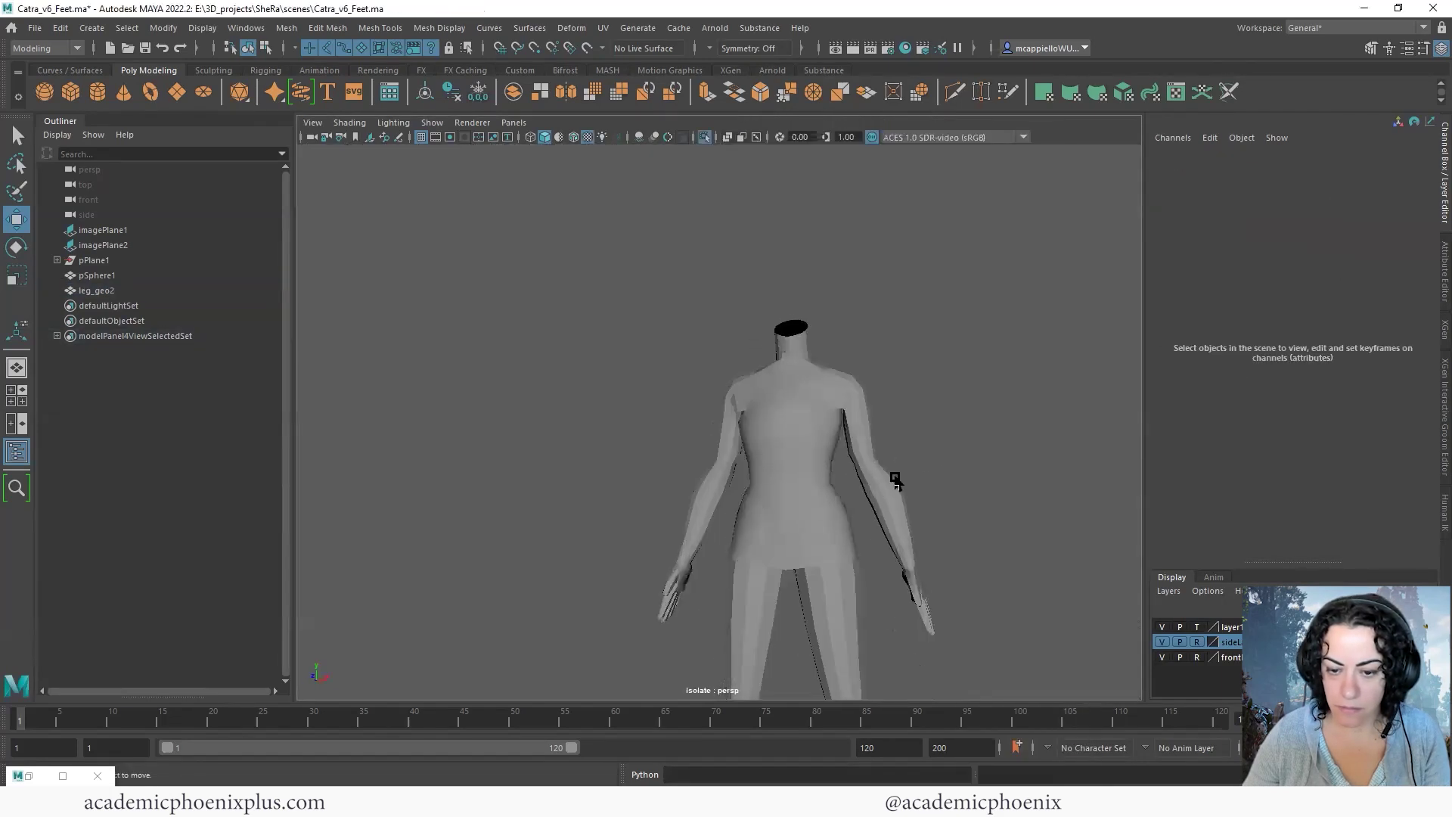
pyautogui.keyDown('alt'); pyautogui.moveTo(945, 394); pyautogui.dragTo(888, 405, button='right'); pyautogui.keyUp('alt')
pyautogui.click(859, 425)
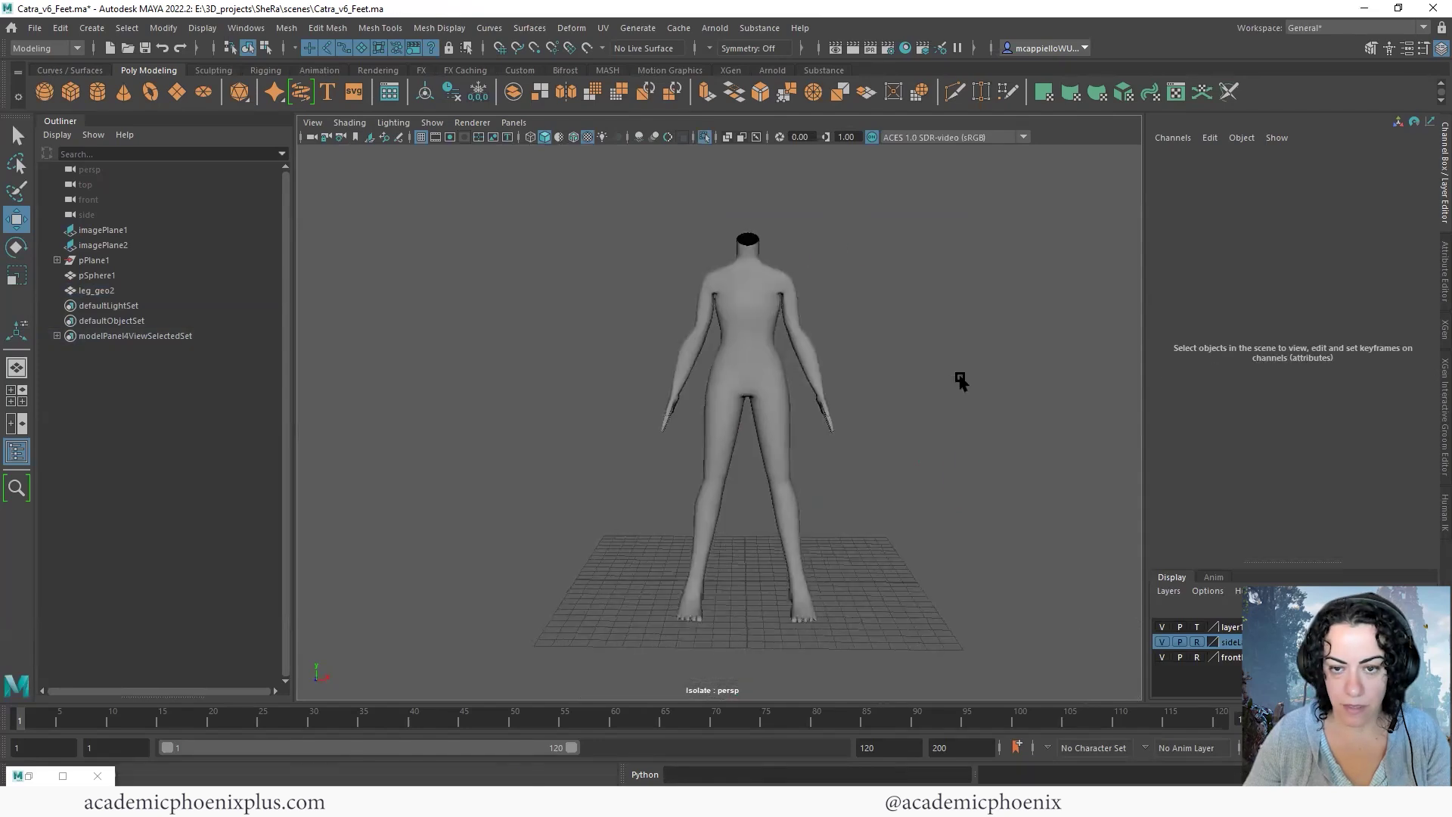
# Unparent the head mesh pPlane3 from pPlane1 and turn off isolation to show the head, body and references together
pyautogui.click(57, 260)
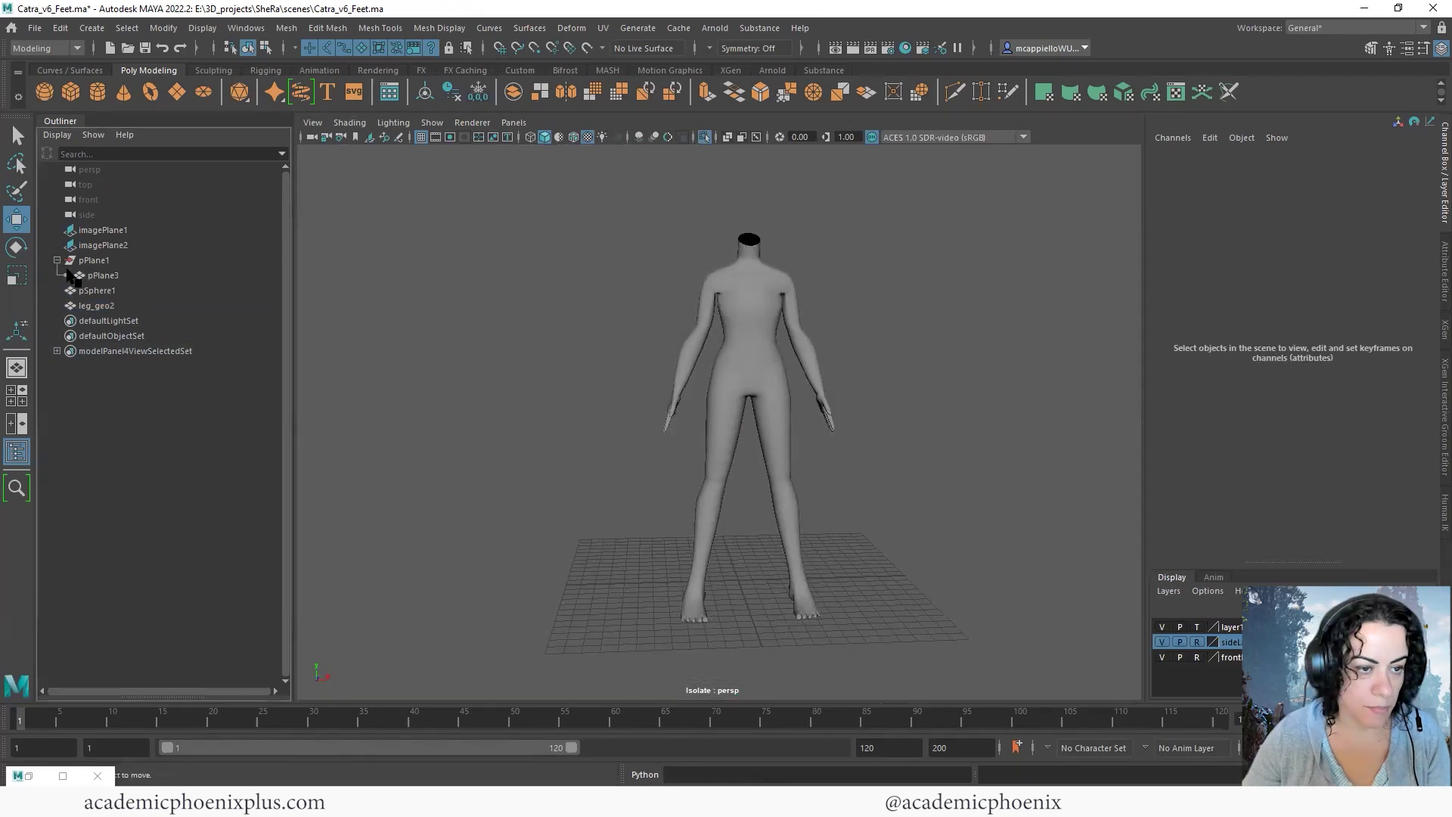
pyautogui.click(101, 277)
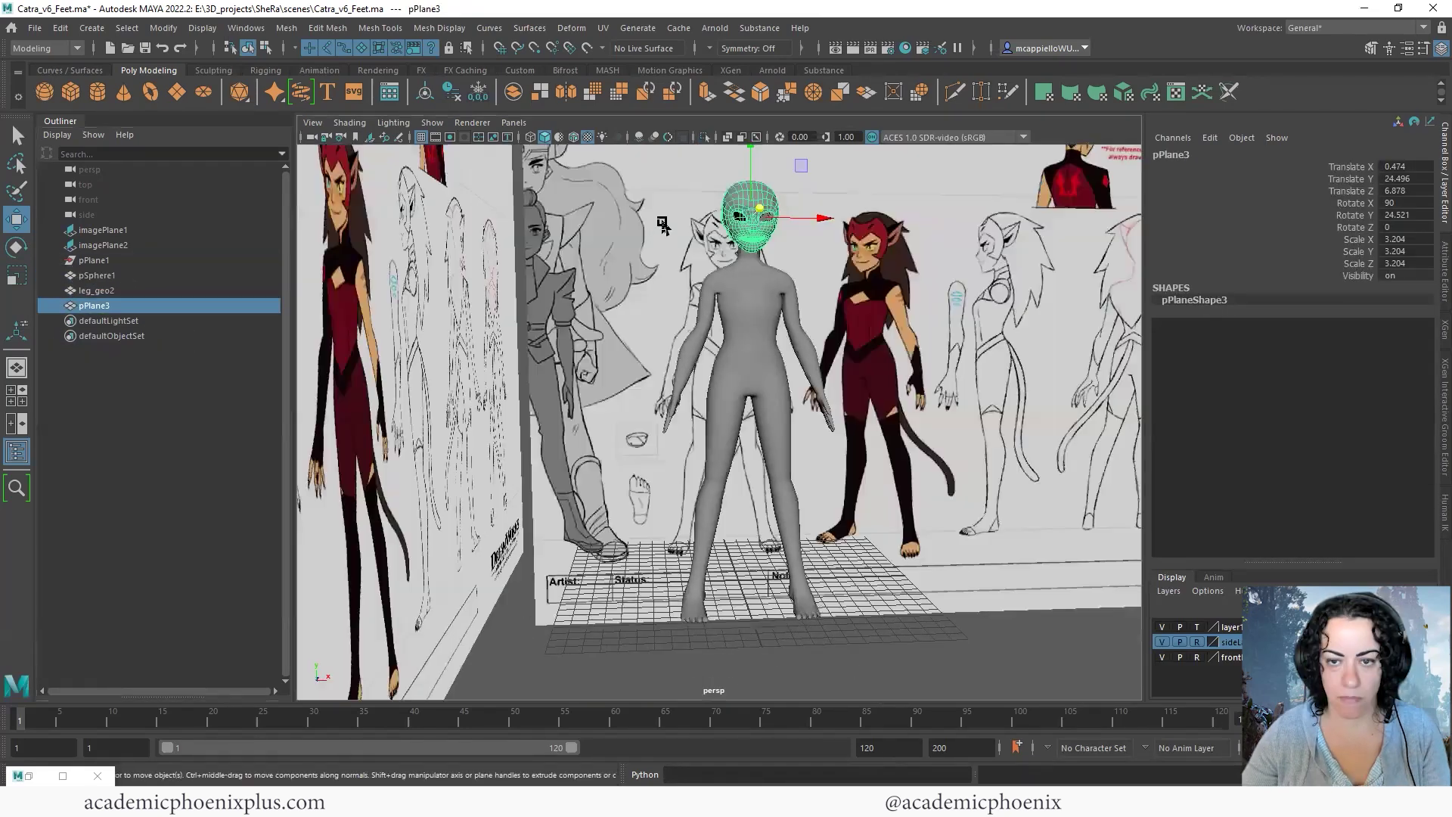
pyautogui.keyDown('alt'); pyautogui.moveTo(664, 221); pyautogui.dragTo(583, 325, button='middle'); pyautogui.keyUp('alt')
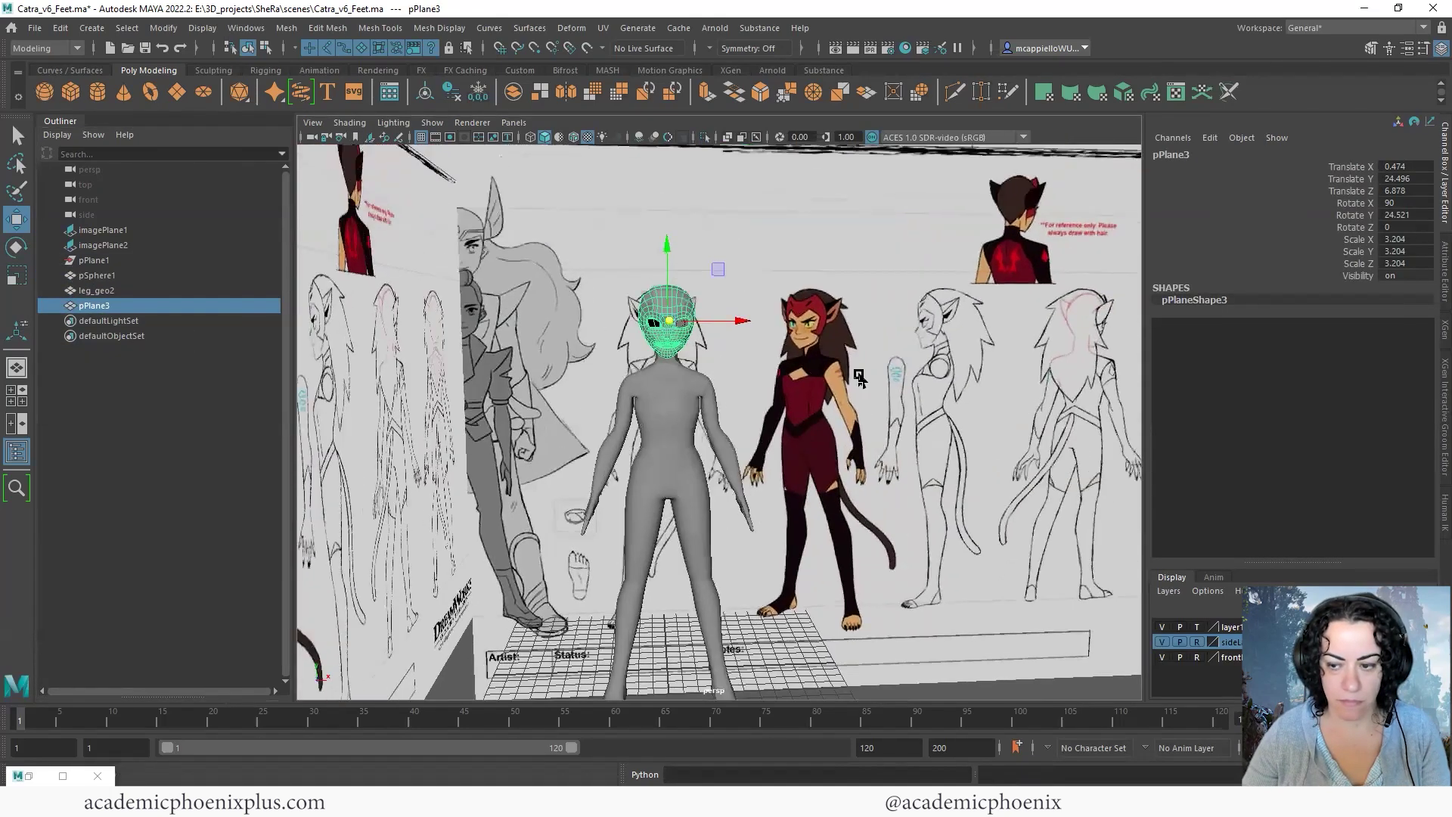
pyautogui.keyDown('alt'); pyautogui.moveTo(583, 325); pyautogui.dragTo(514, 341); pyautogui.keyUp('alt')
pyautogui.scroll(3, 667, 395)
pyautogui.scroll(3, 808, 361)
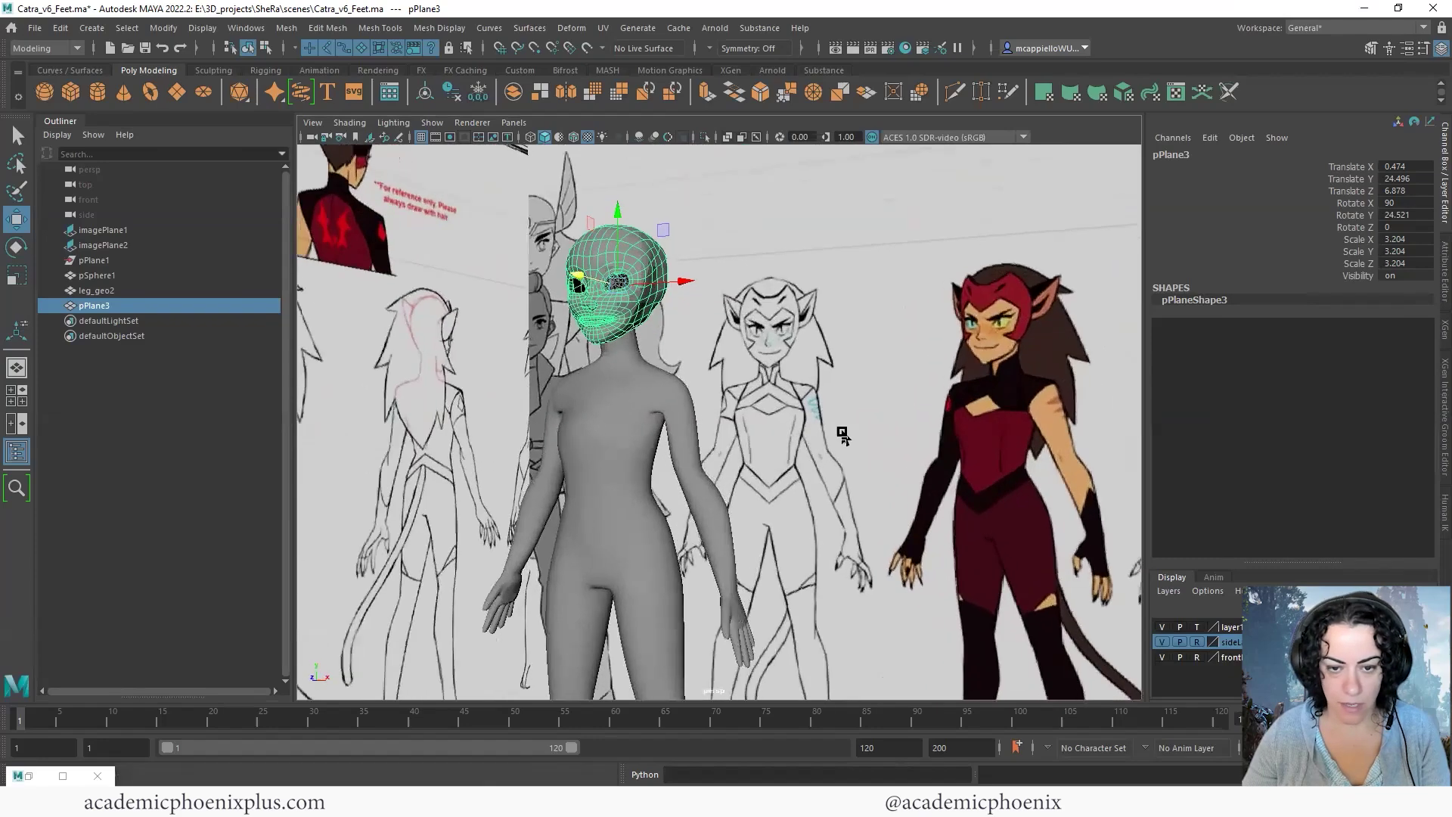
pyautogui.click(848, 437)
pyautogui.scroll(-6, 849, 438)
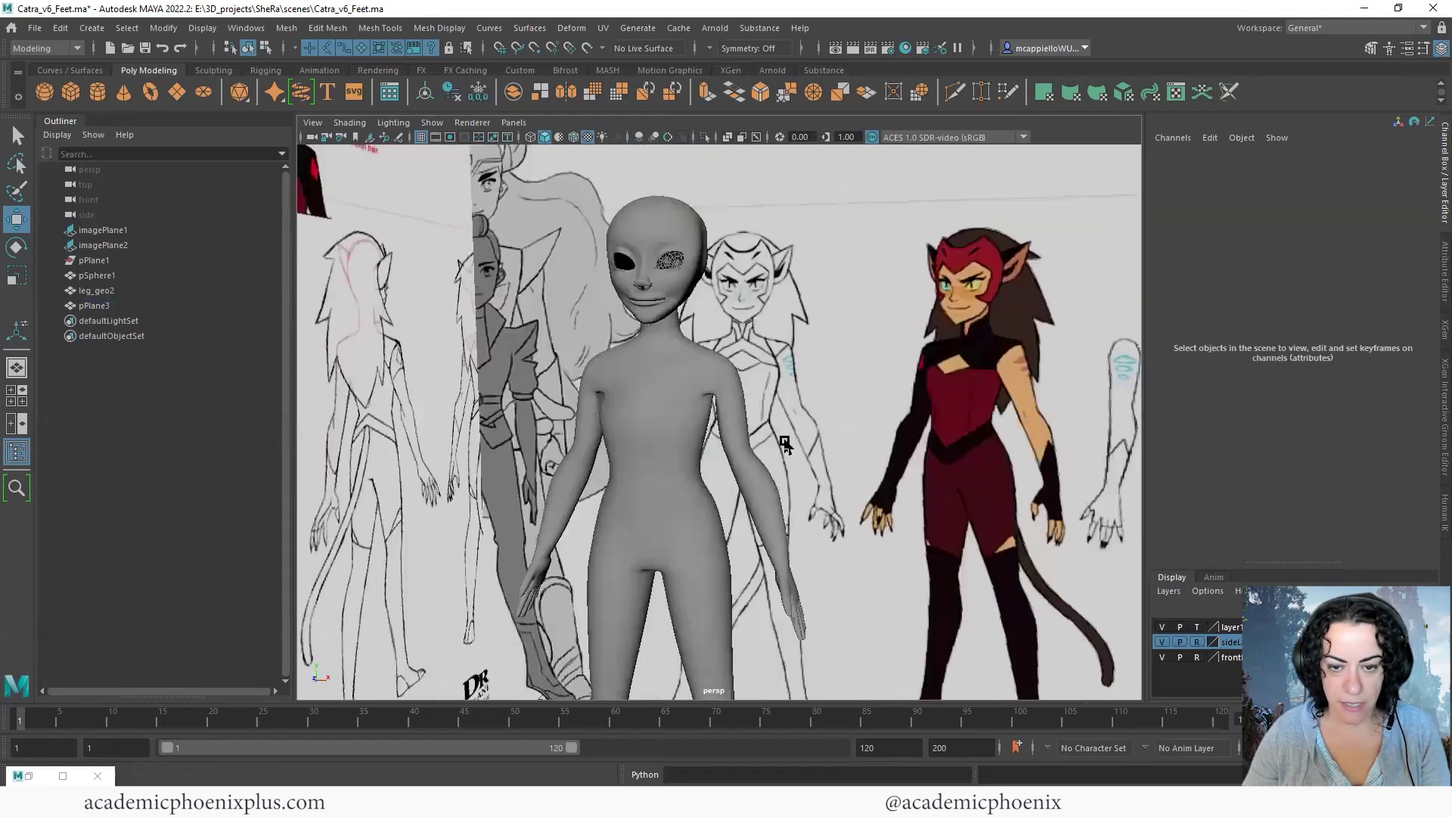
# Rename the head mesh pPlane3 to head and the body mesh leg_geo2 to body_geo
pyautogui.scroll(6, 777, 427)
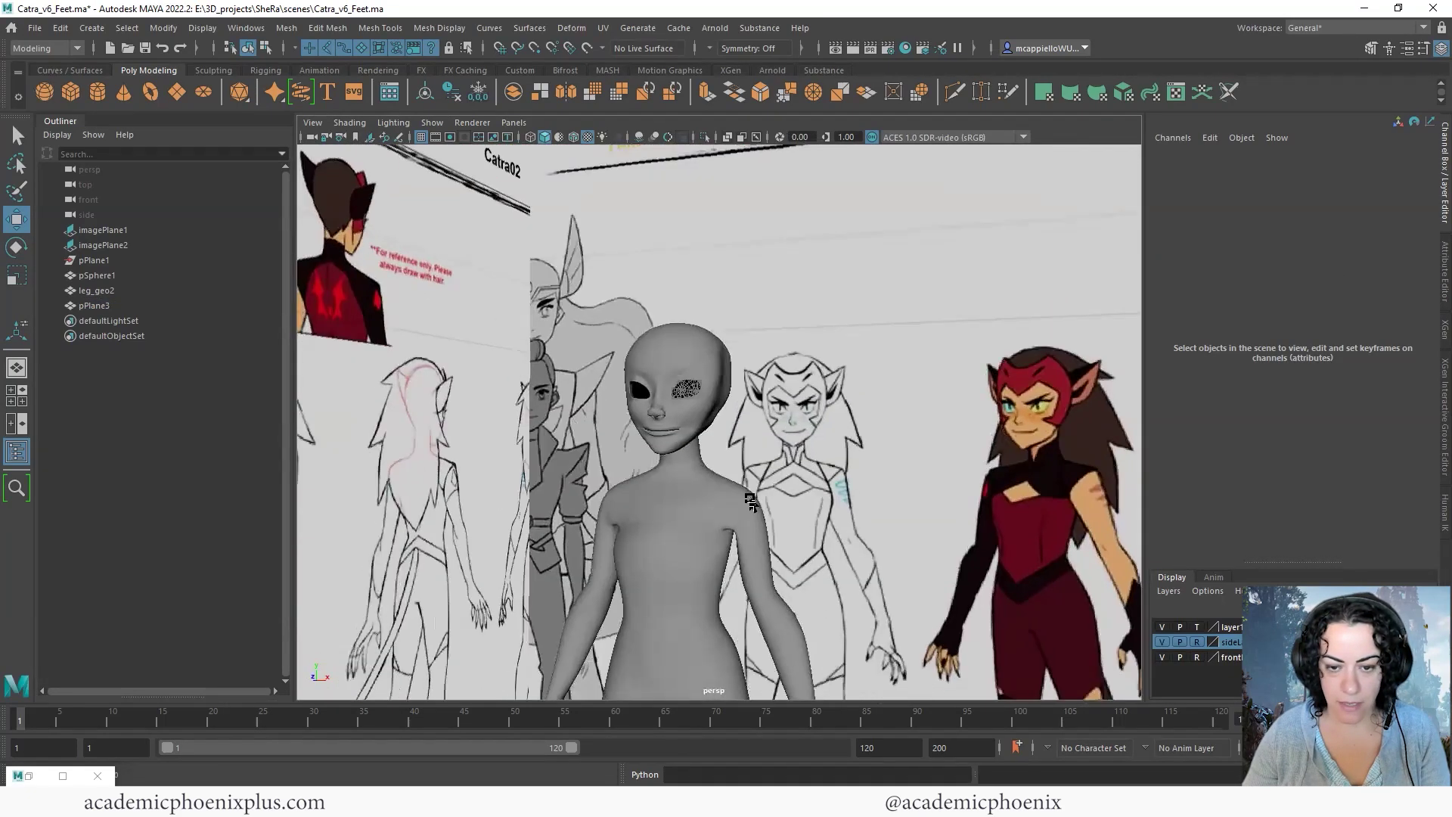
pyautogui.moveTo(749, 489)
pyautogui.keyDown('alt'); pyautogui.mouseDown()
pyautogui.moveTo(758, 478)
pyautogui.moveTo(744, 500)
pyautogui.mouseUp(); pyautogui.keyUp('alt')
pyautogui.doubleClick(106, 306)
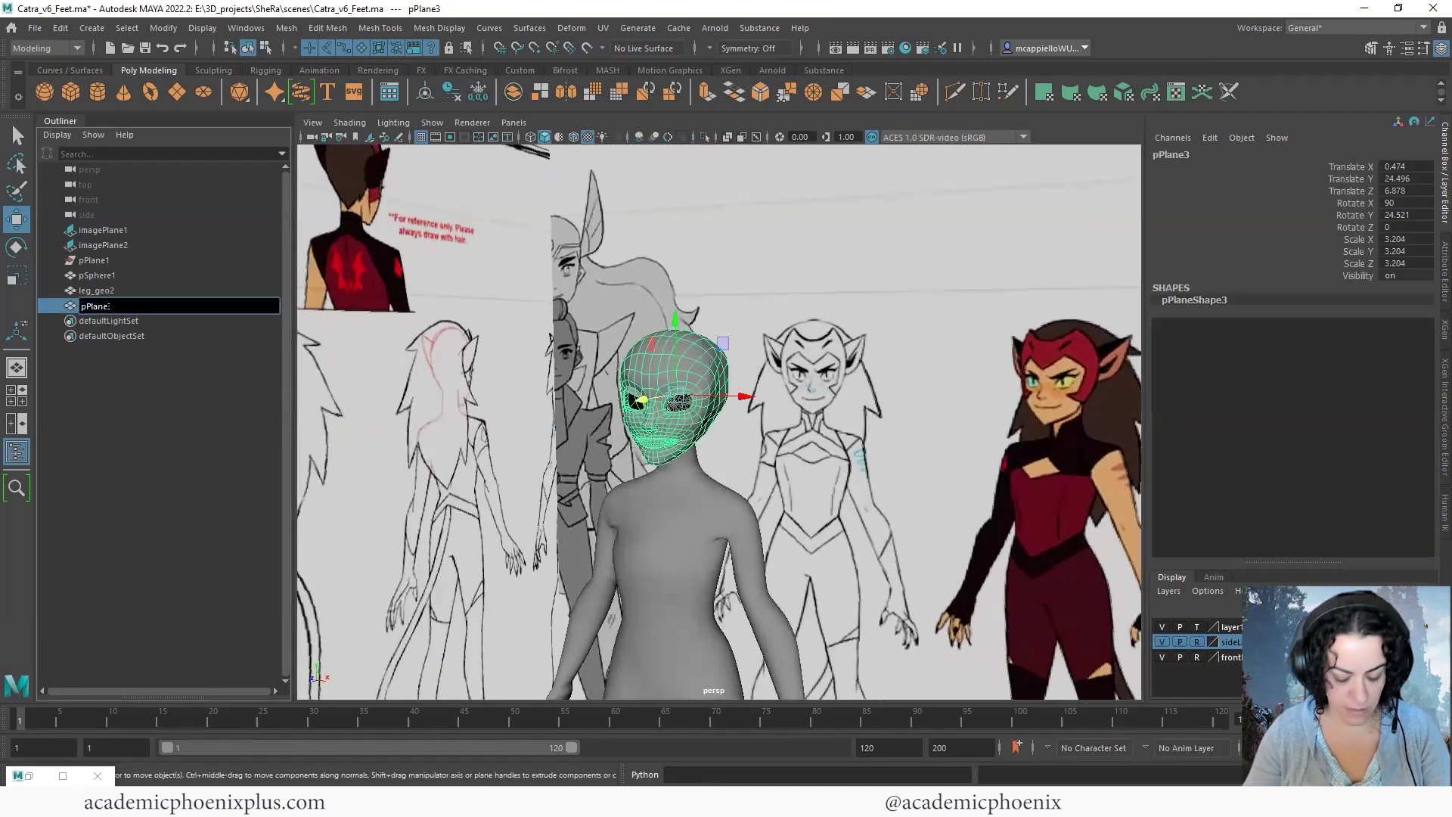
pyautogui.write('head')
pyautogui.press('Return')
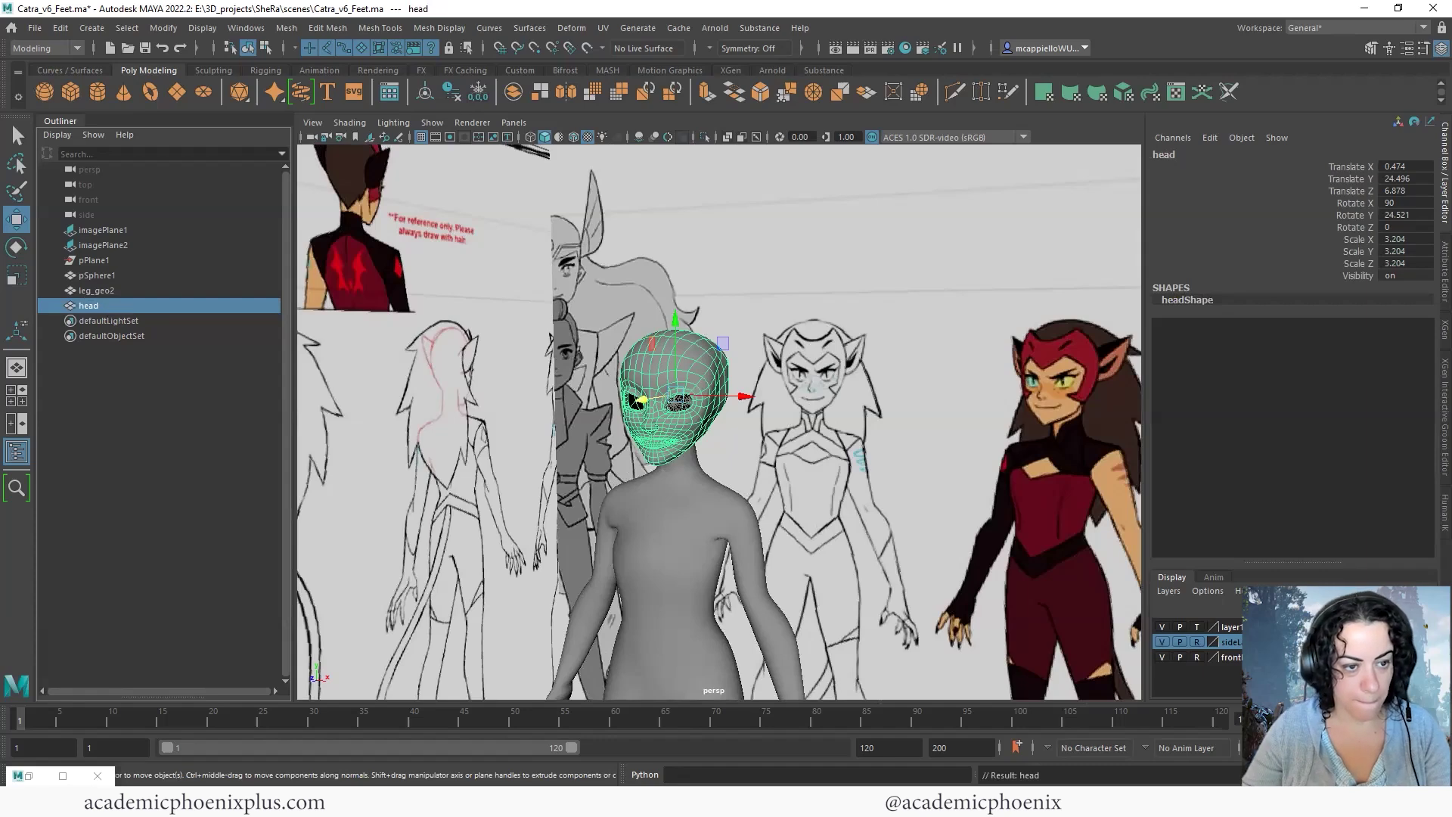
pyautogui.doubleClick(157, 291)
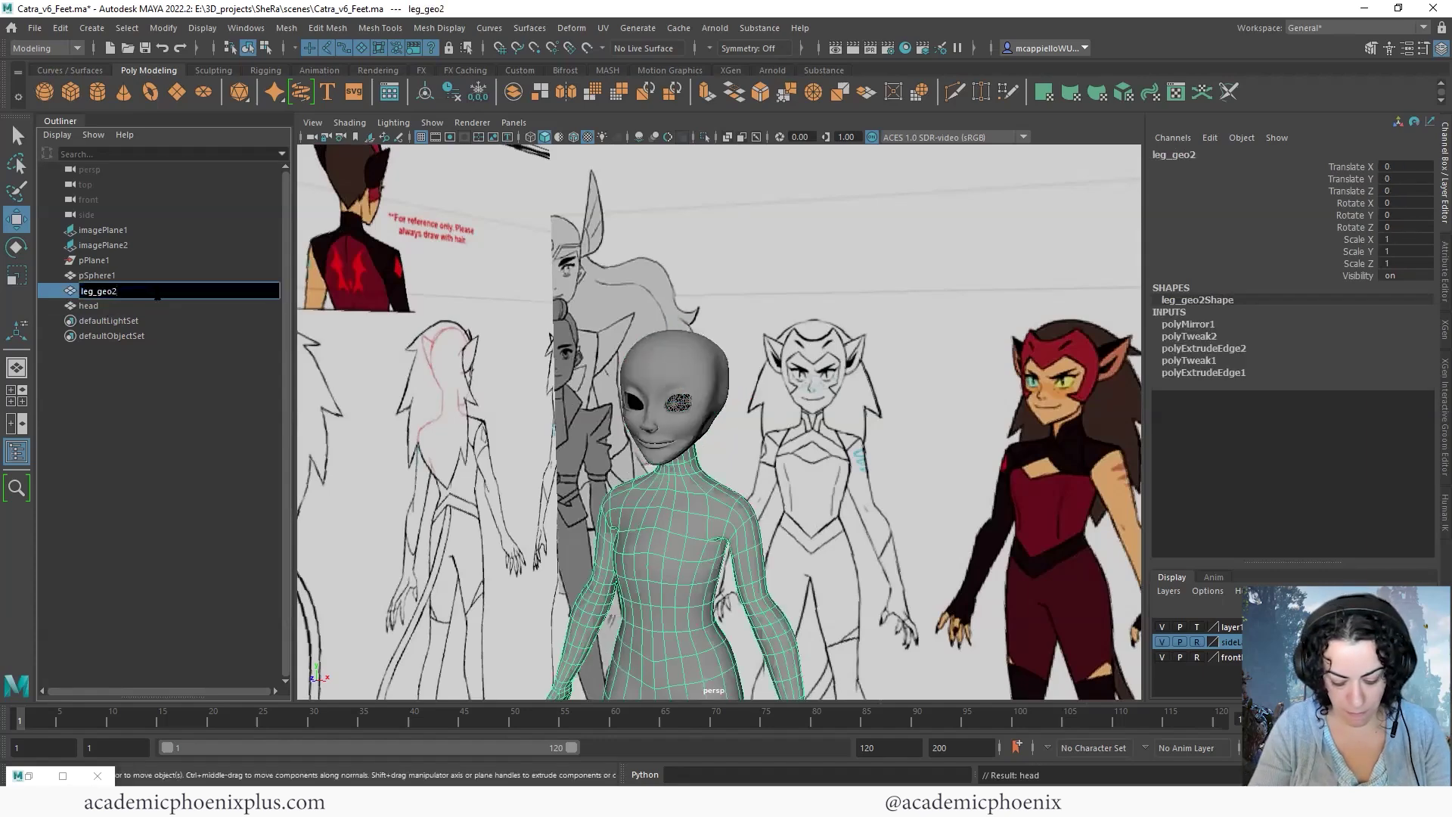
pyautogui.write('body_geo')
pyautogui.press('Return')
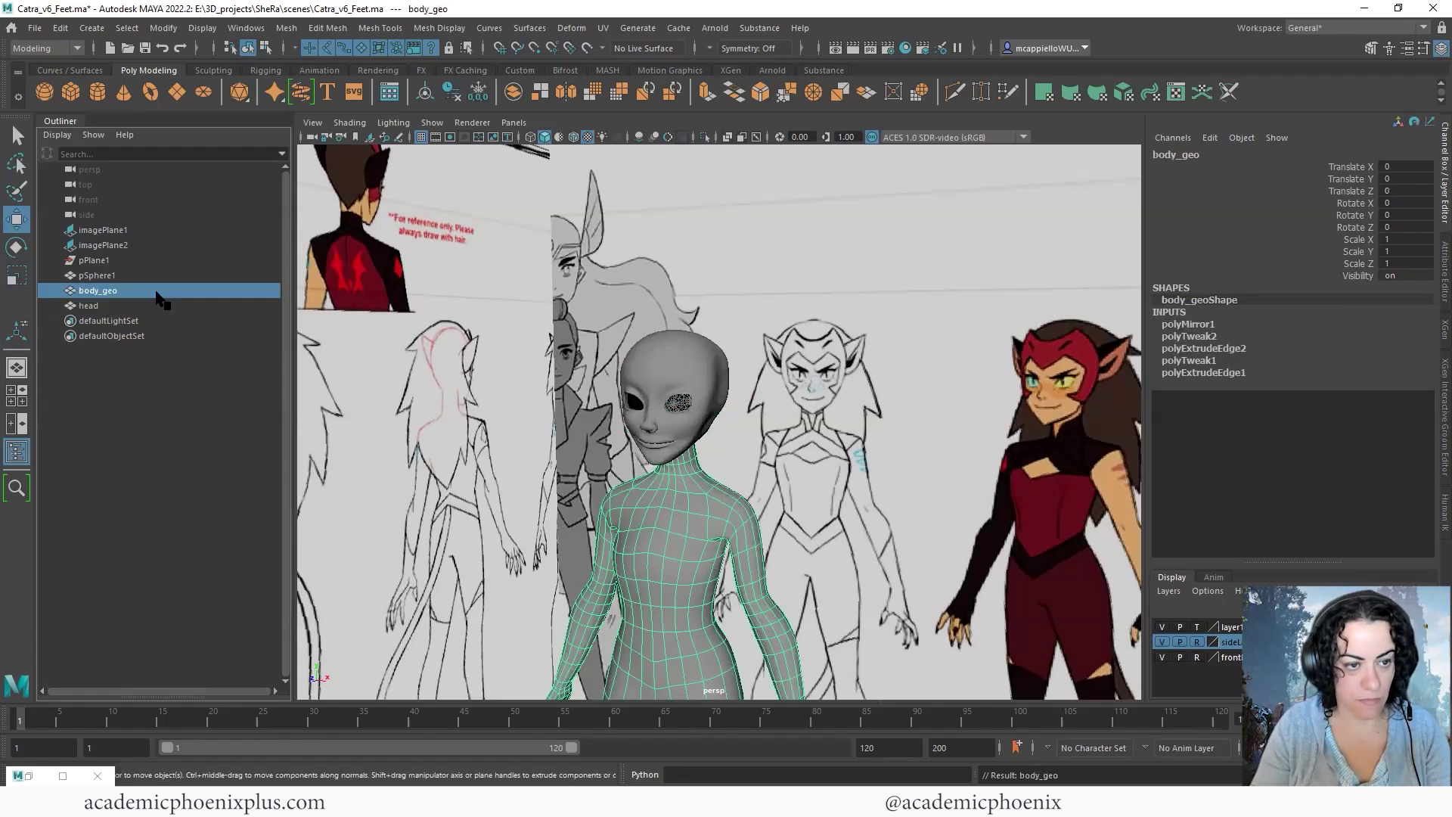
# Rename the eyeball pSphere1 to eye and place a duplicate of it in the opposite eye socket
pyautogui.click(188, 277)
pyautogui.doubleClick(187, 276)
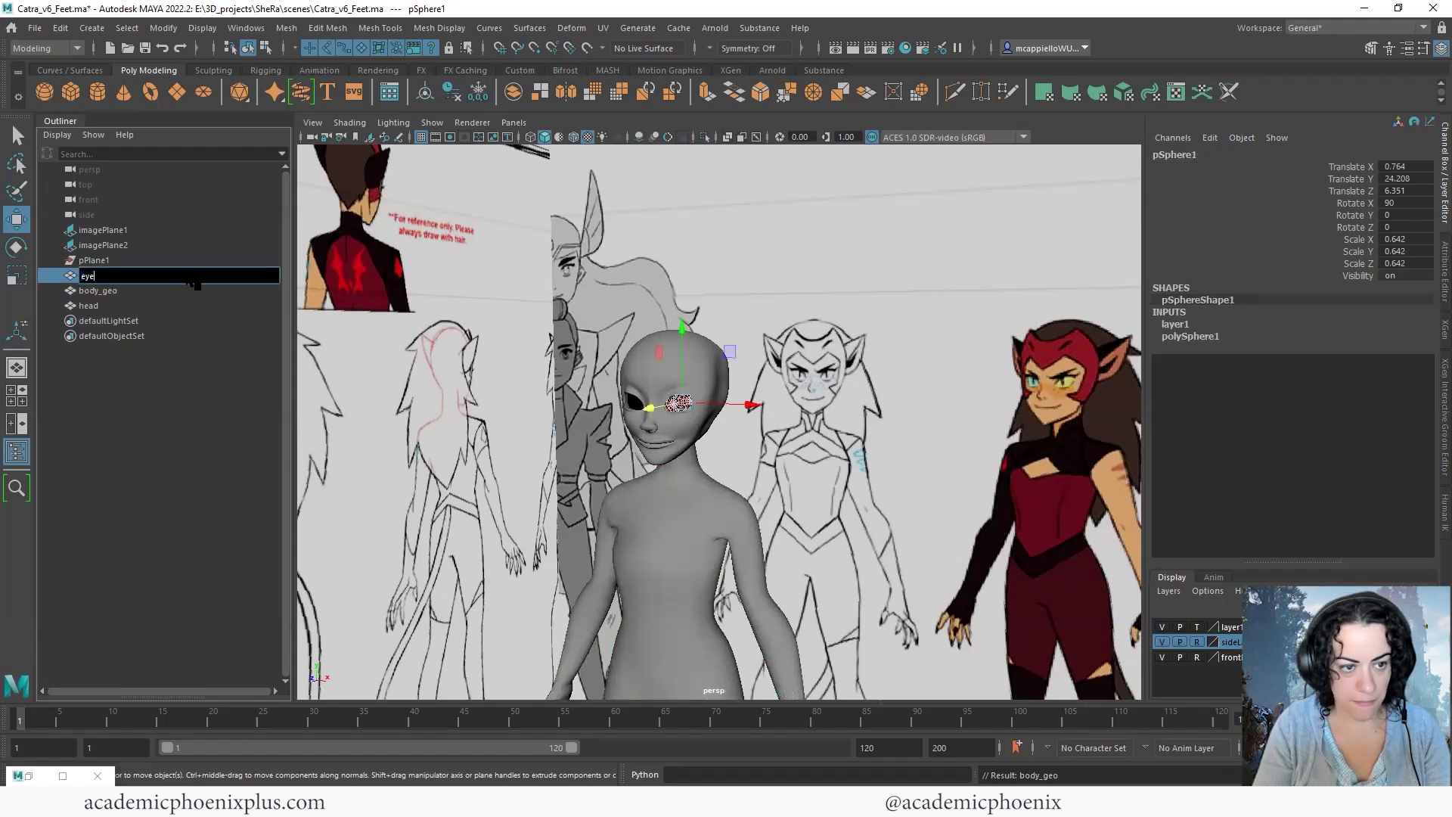
pyautogui.write('eye')
pyautogui.press('Return')
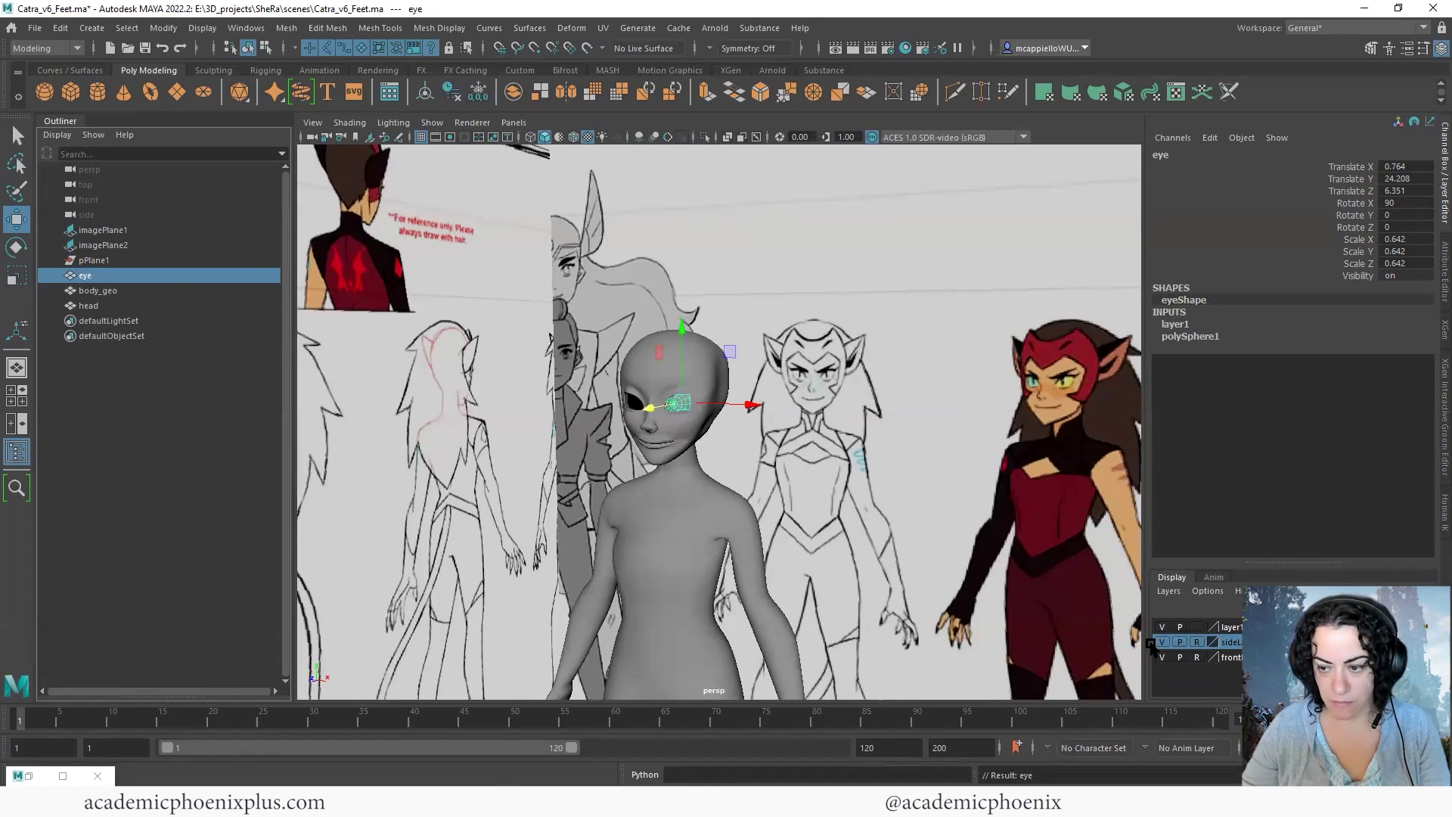
pyautogui.click(812, 506)
pyautogui.keyDown('alt'); pyautogui.moveTo(766, 333); pyautogui.dragTo(759, 402, button='right'); pyautogui.keyUp('alt')
pyautogui.keyDown('alt'); pyautogui.moveTo(758, 402); pyautogui.dragTo(679, 401); pyautogui.keyUp('alt')
pyautogui.click(682, 412)
pyautogui.hotkey('ctrl', 'd')
pyautogui.click(811, 475)
pyautogui.keyDown('alt'); pyautogui.moveTo(810, 474); pyautogui.dragTo(587, 416); pyautogui.keyUp('alt')
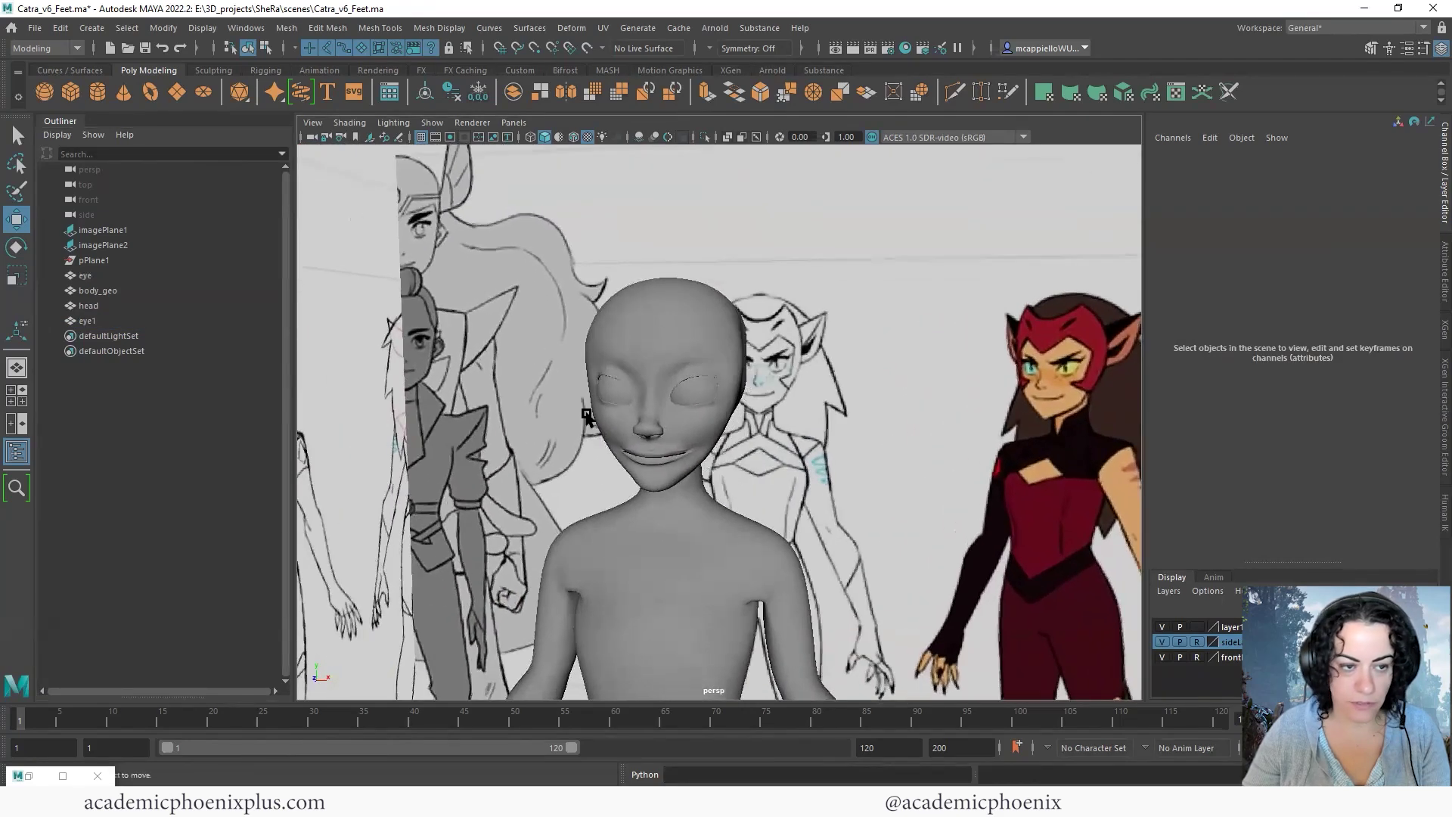
# Rename the duplicated eyeball eye1 to eye_R and the original eyeball to eye_L
pyautogui.click(87, 320)
pyautogui.doubleClick(104, 325)
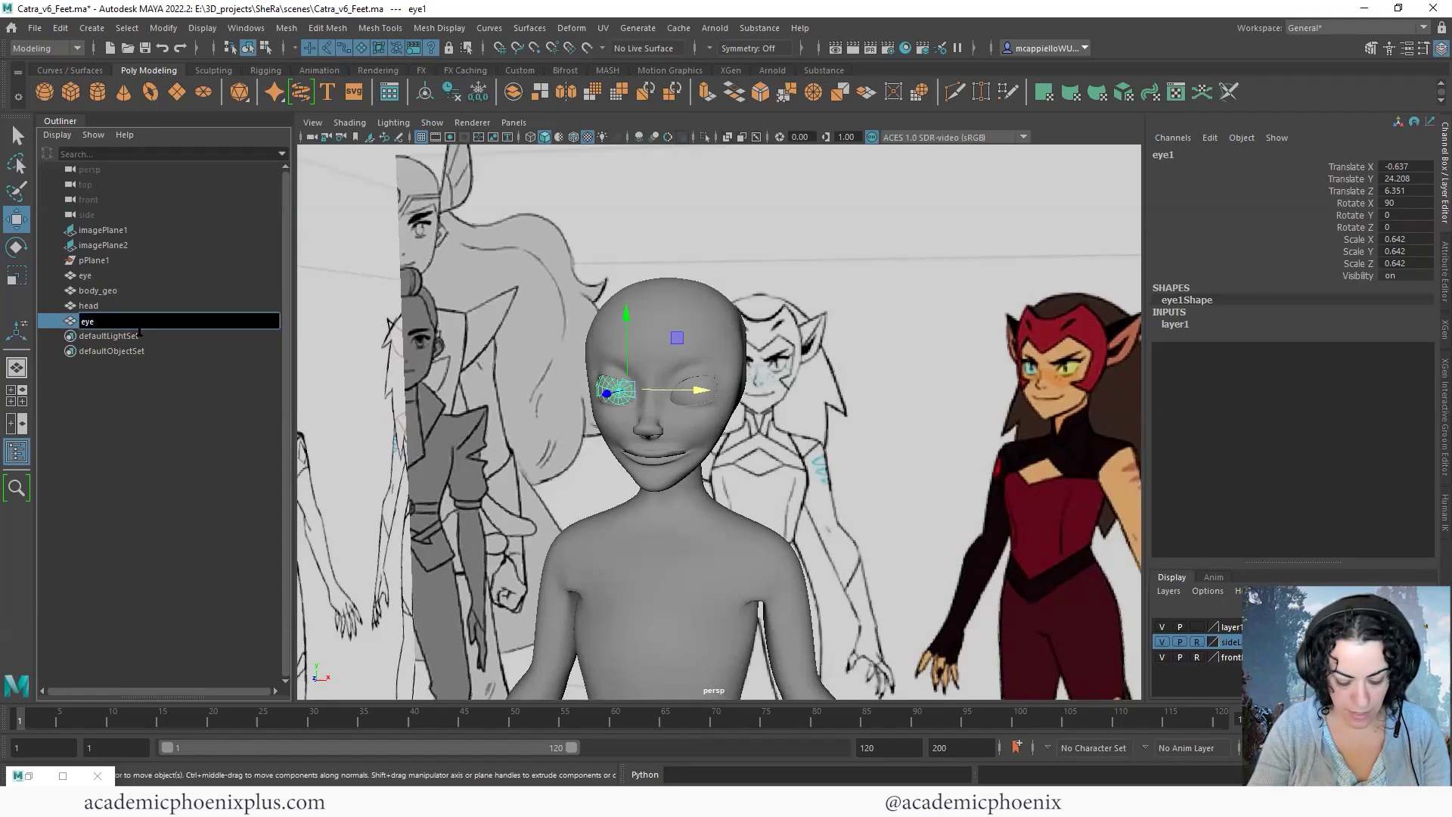
pyautogui.write('eye_R')
pyautogui.press('Return')
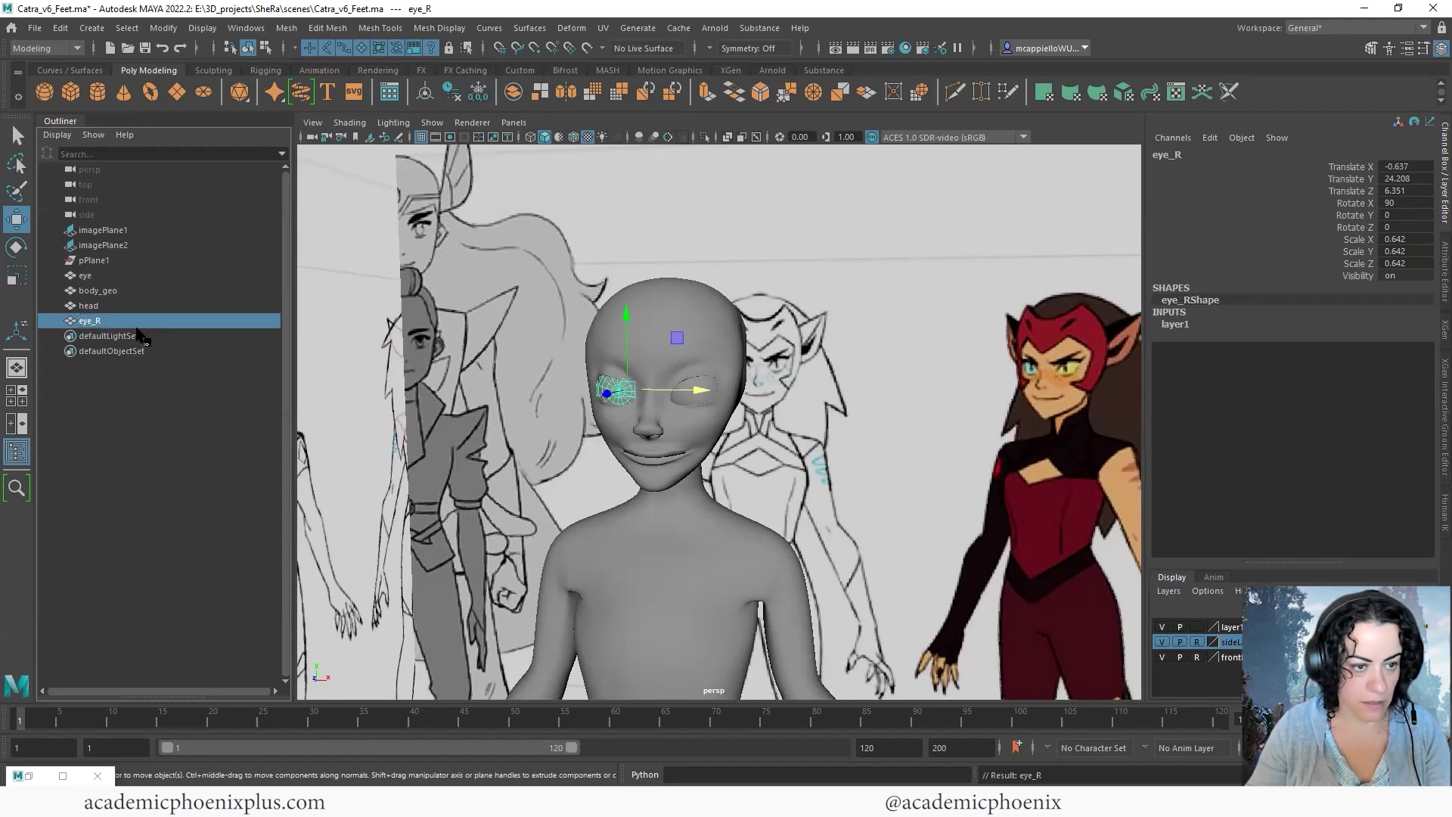
pyautogui.doubleClick(95, 277)
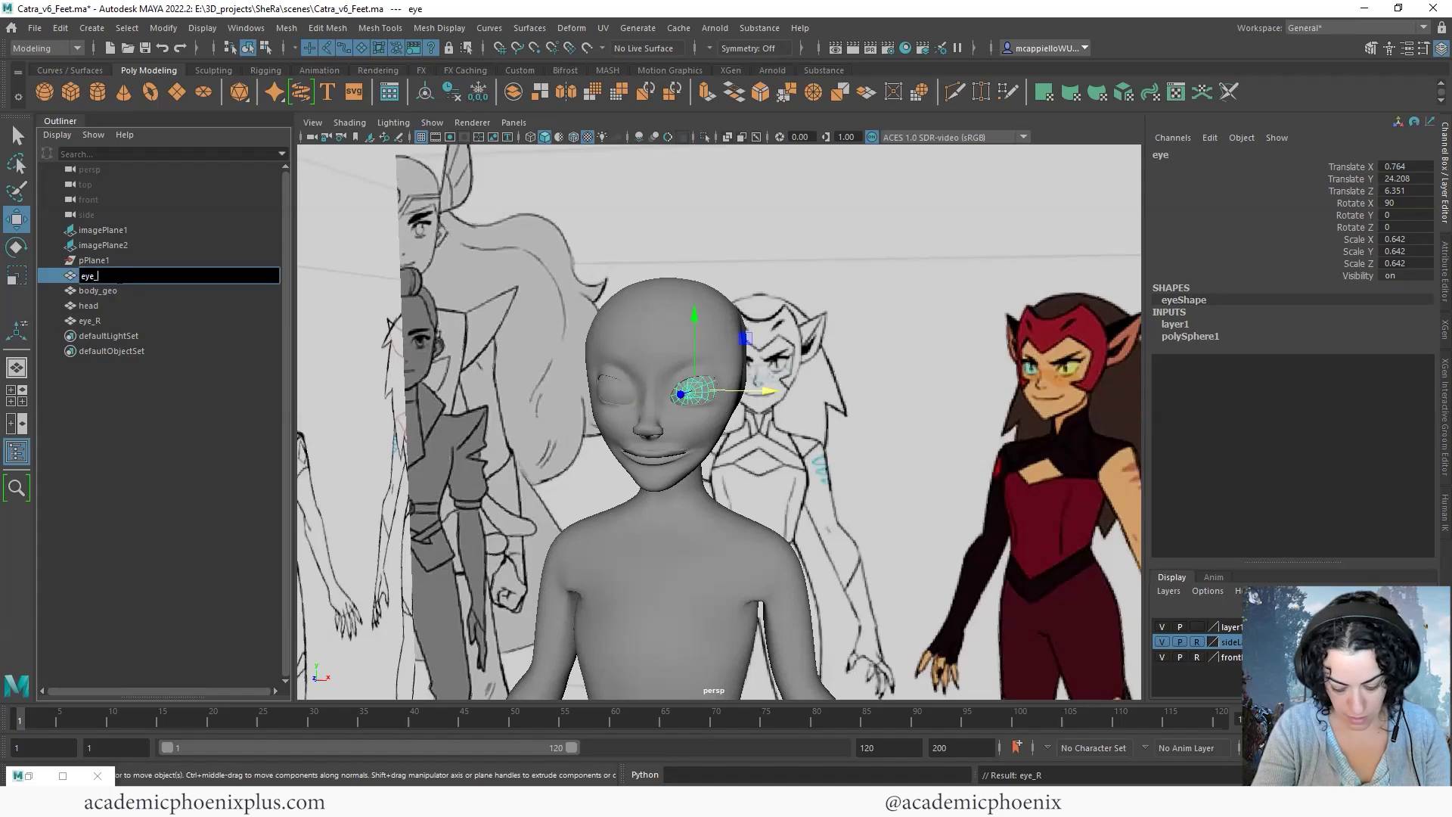
pyautogui.press('Return')
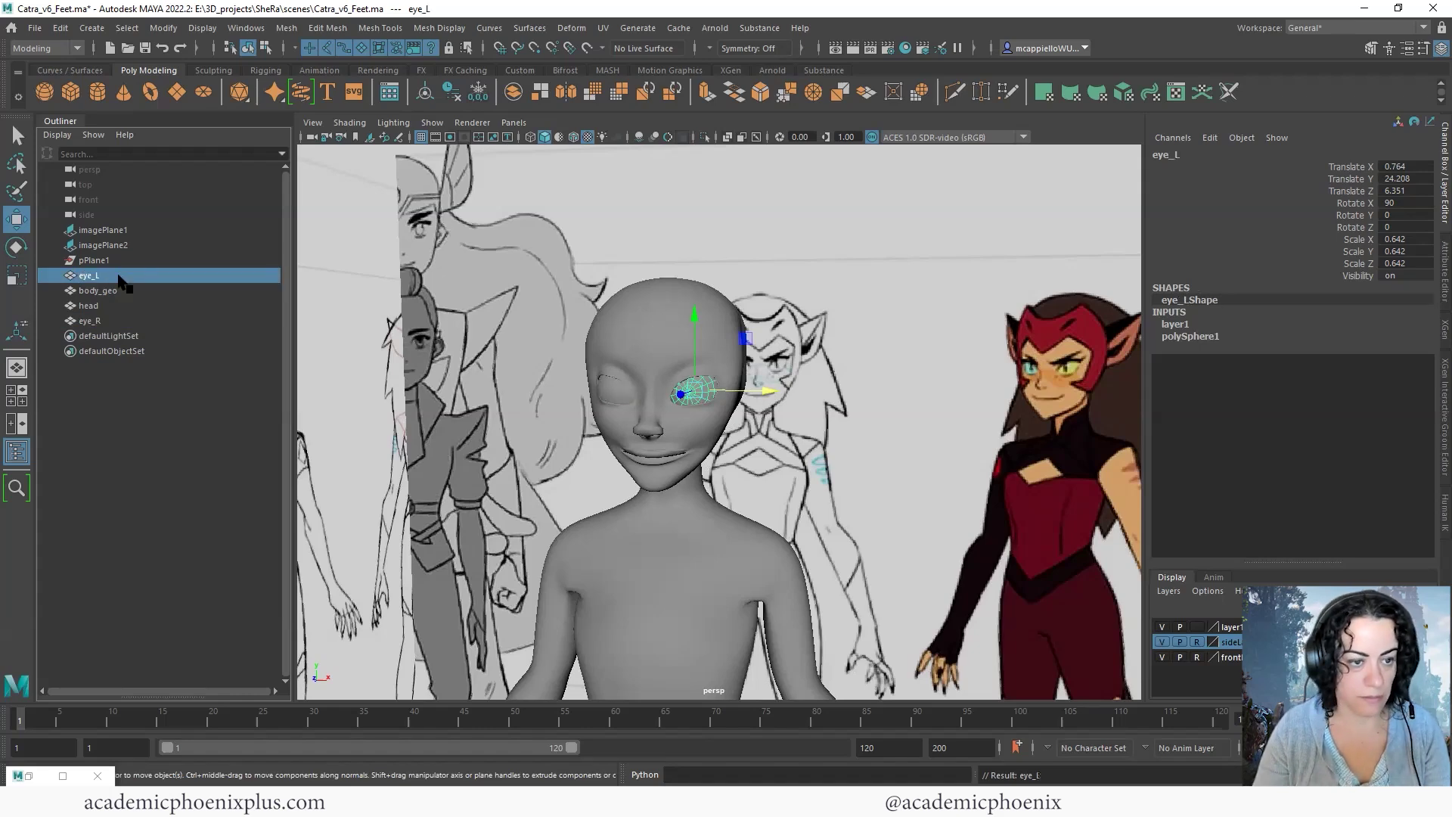
# Freeze the transformations of eye_L, body_geo, head and eye_R together, and clear the selection
pyautogui.keyDown('shift'); pyautogui.click(106, 321); pyautogui.keyUp('shift')
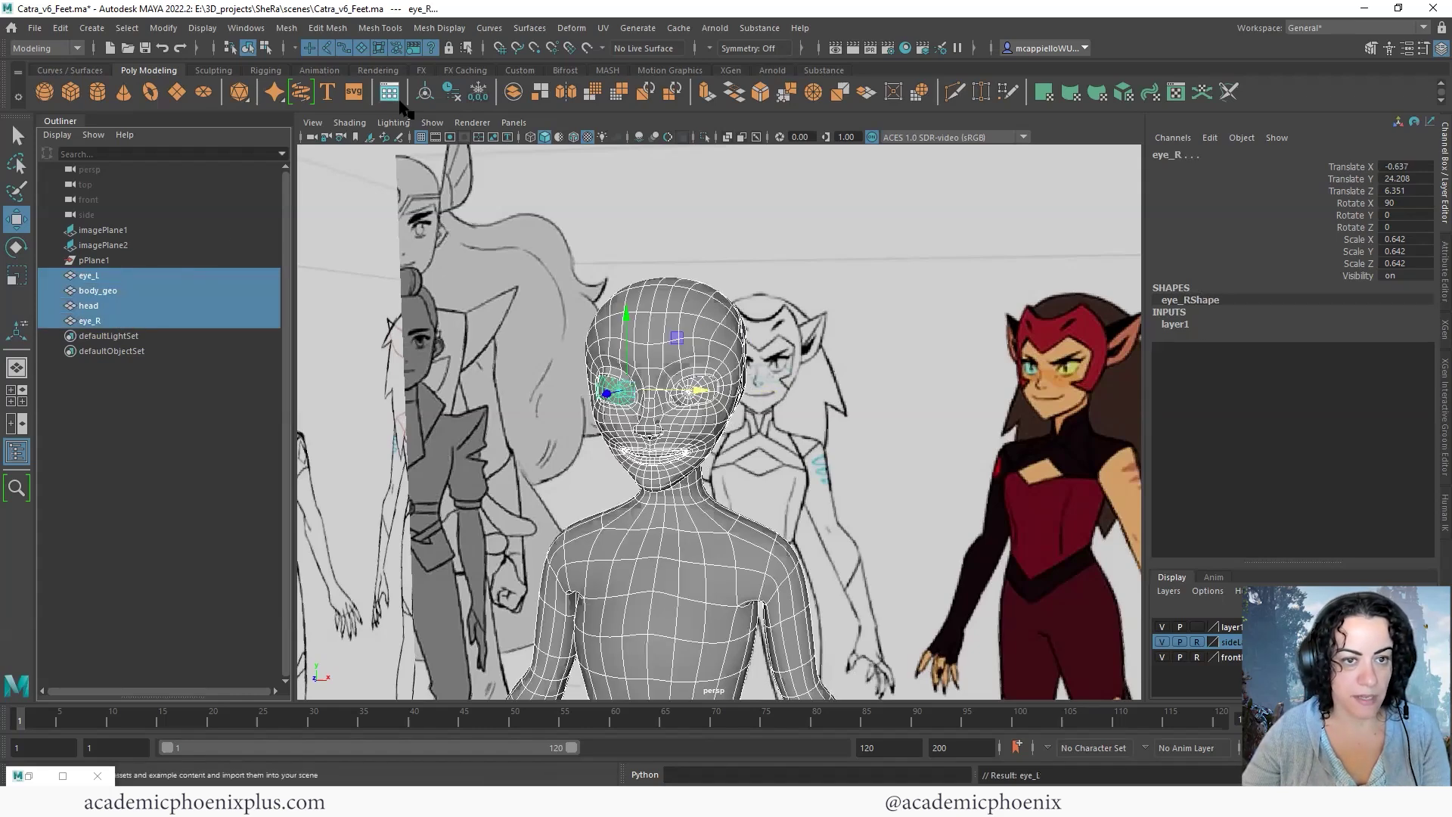
pyautogui.click(905, 409)
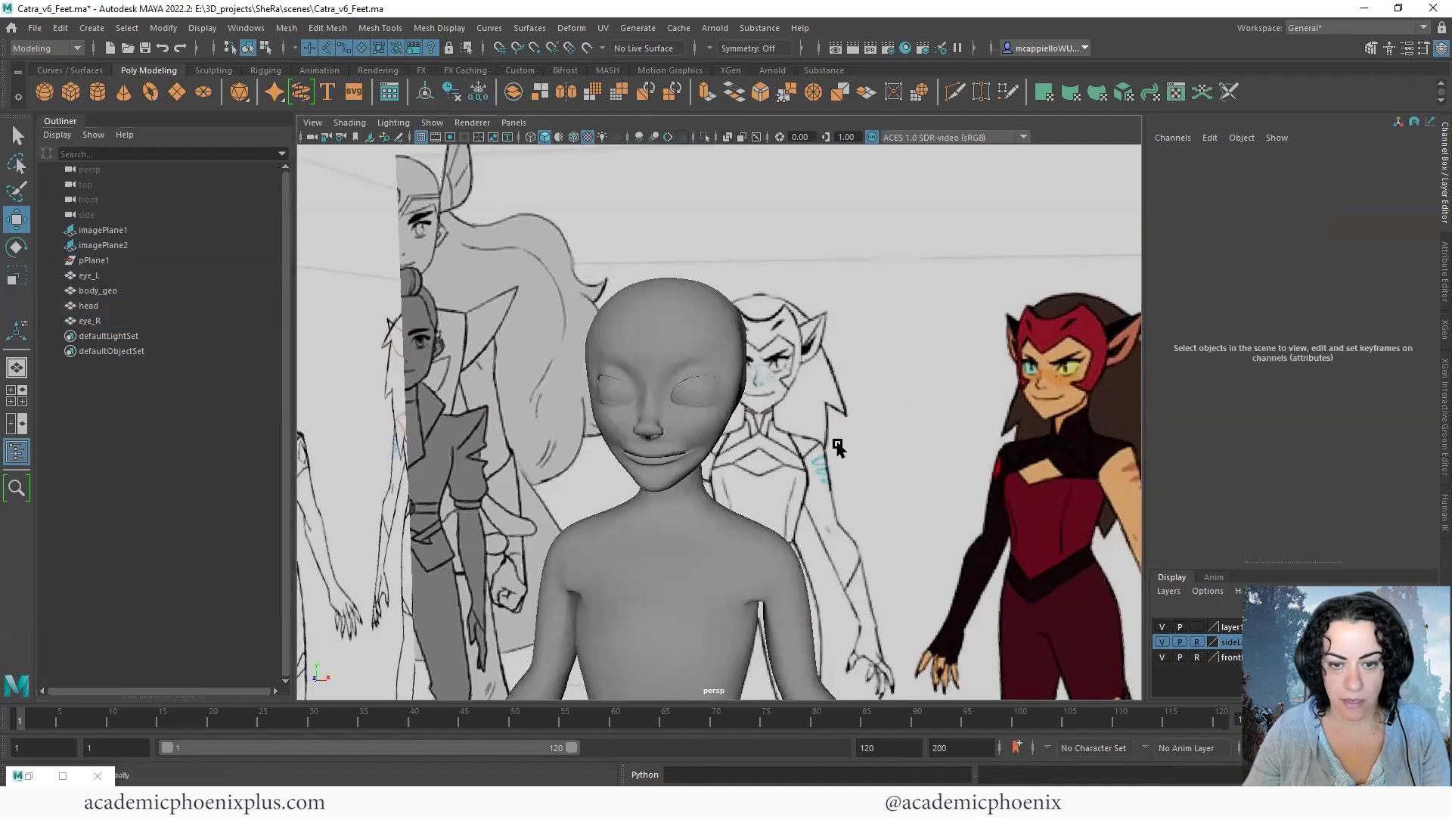
# Examine the full character against the reference drawings, and the face and both eyes up close
pyautogui.keyDown('alt'); pyautogui.moveTo(849, 453); pyautogui.dragTo(642, 415, button='right'); pyautogui.keyUp('alt')
pyautogui.keyDown('alt'); pyautogui.moveTo(774, 473); pyautogui.dragTo(810, 411, button='middle'); pyautogui.keyUp('alt')
pyautogui.keyDown('alt'); pyautogui.moveTo(811, 412); pyautogui.dragTo(956, 348); pyautogui.keyUp('alt')
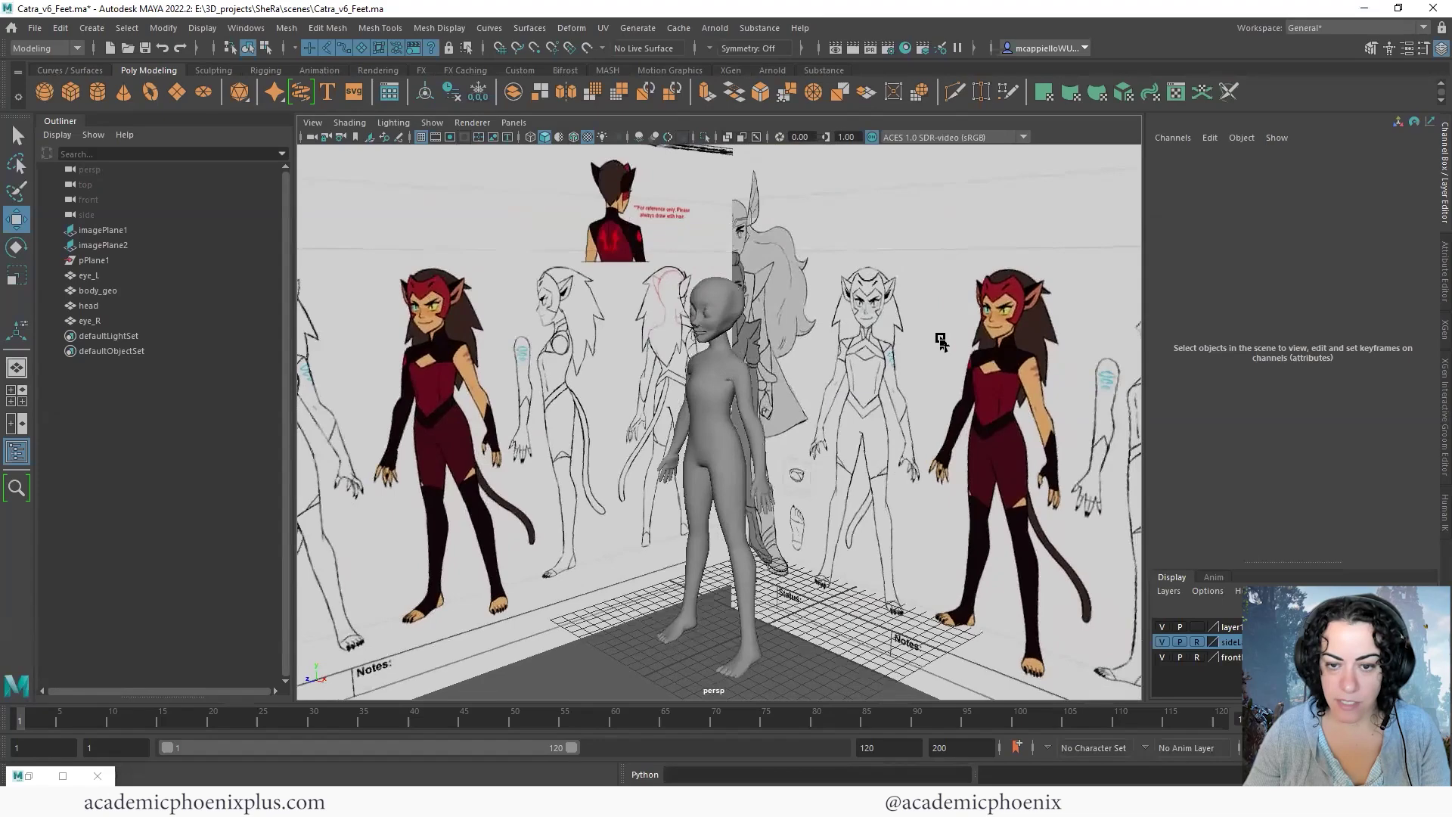
pyautogui.keyDown('alt'); pyautogui.moveTo(956, 348); pyautogui.dragTo(756, 496, button='right'); pyautogui.keyUp('alt')
pyautogui.keyDown('alt'); pyautogui.moveTo(756, 497); pyautogui.dragTo(882, 431); pyautogui.keyUp('alt')
pyautogui.keyDown('alt'); pyautogui.moveTo(882, 433); pyautogui.dragTo(916, 451, button='right'); pyautogui.keyUp('alt')
pyautogui.keyDown('alt'); pyautogui.moveTo(922, 454); pyautogui.dragTo(949, 431); pyautogui.keyUp('alt')
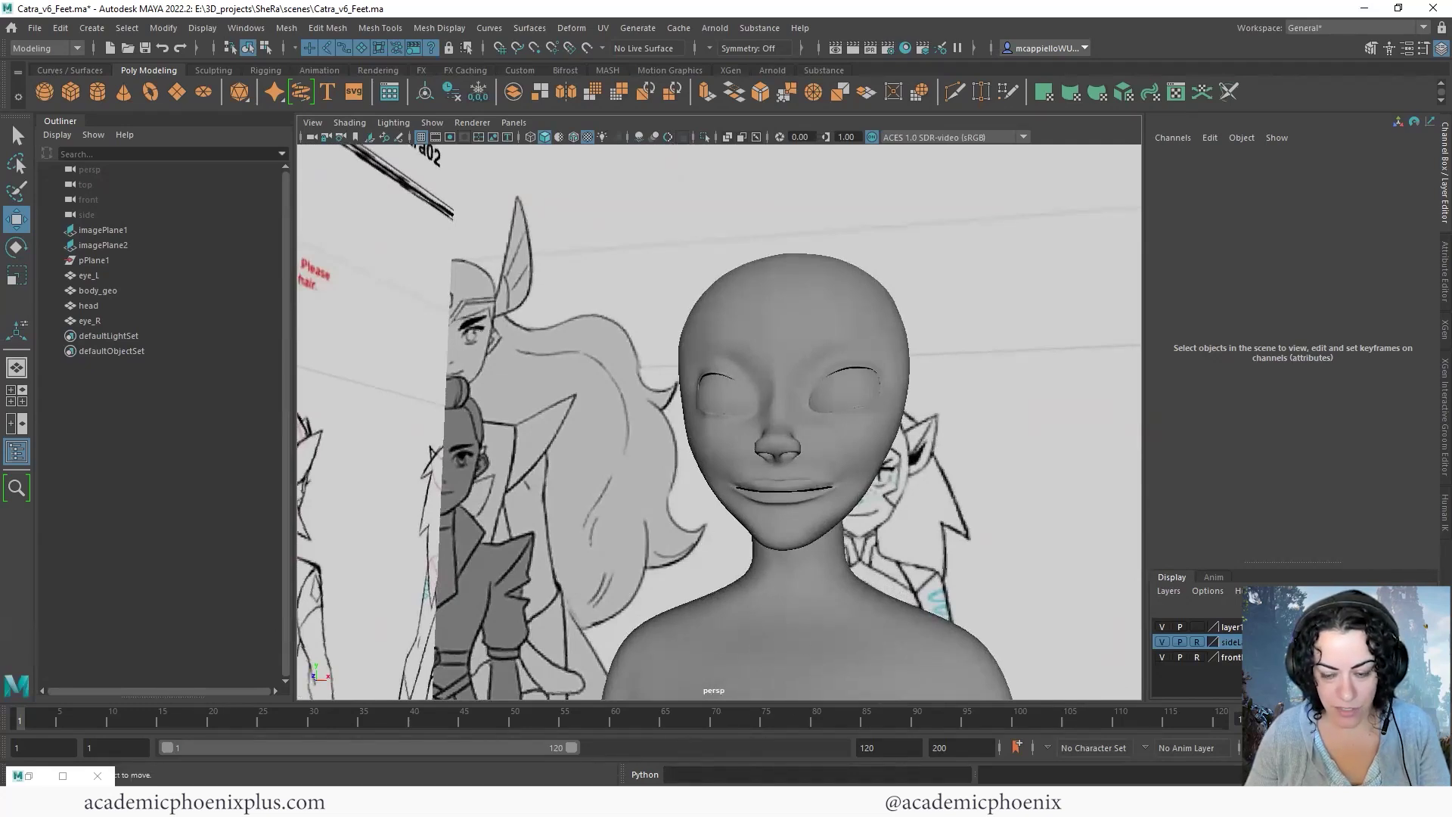
# Nudge eye_R slightly along X in its socket and clear the selection
pyautogui.keyDown('alt'); pyautogui.moveTo(1015, 571); pyautogui.dragTo(594, 490); pyautogui.keyUp('alt')
pyautogui.click(782, 522)
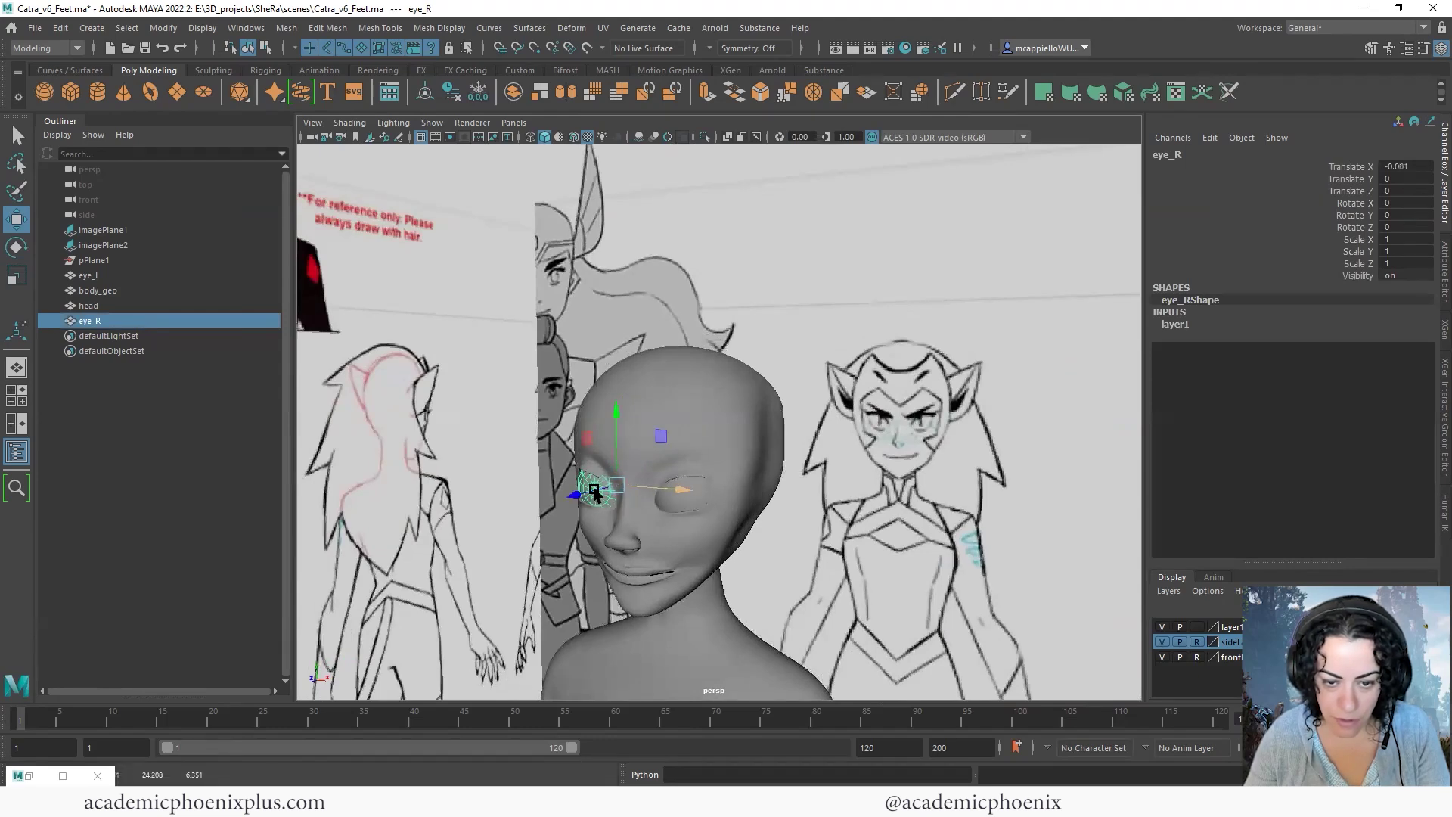
pyautogui.click(905, 555)
pyautogui.keyDown('alt'); pyautogui.moveTo(950, 593); pyautogui.dragTo(750, 692, button='right'); pyautogui.keyUp('alt')
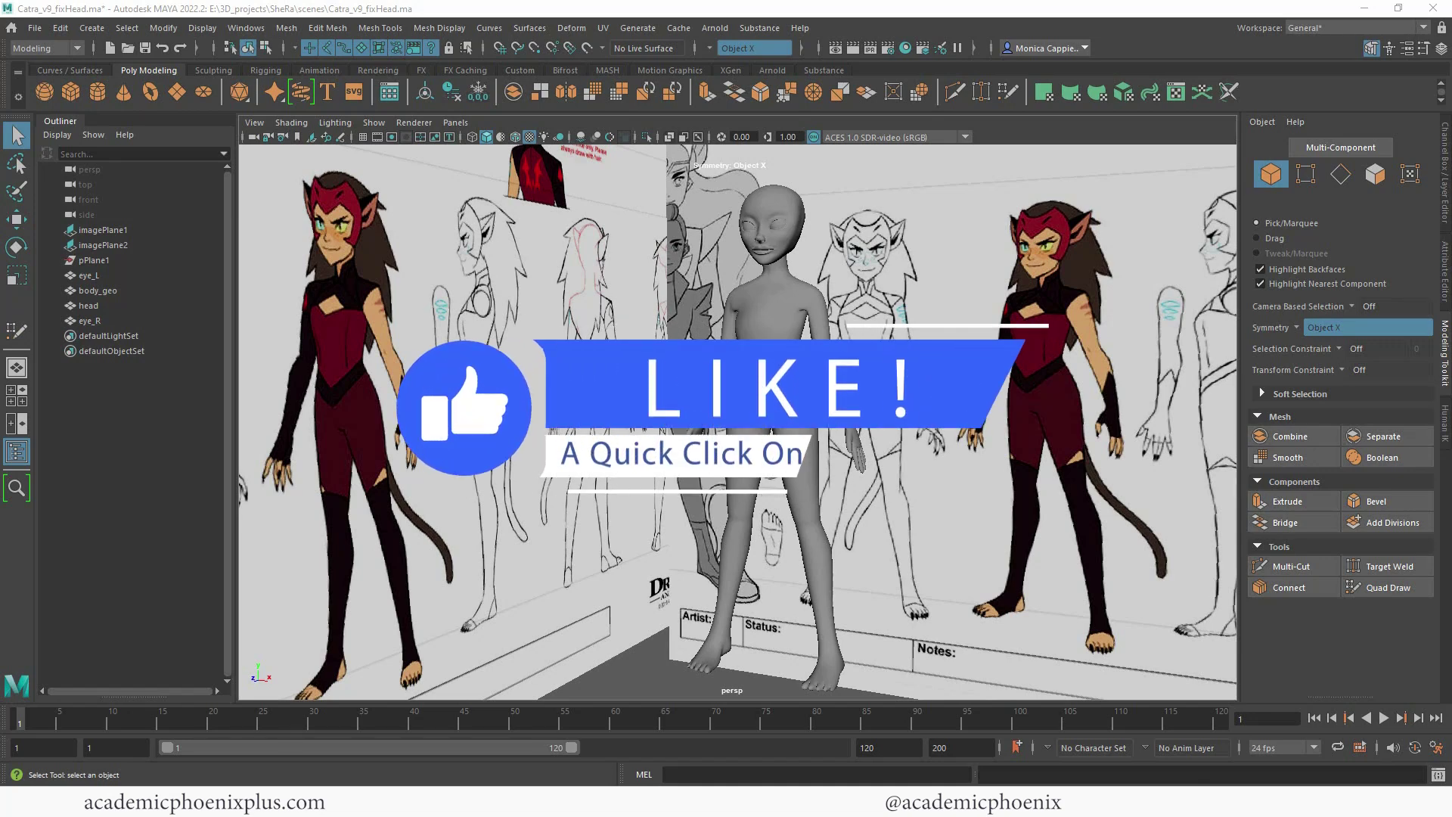
# Examine the reshaped face, neck and shoulders of the Catra_v9_fixHead model from several angles
pyautogui.keyDown('alt'); pyautogui.moveTo(894, 279); pyautogui.dragTo(856, 439, button='middle'); pyautogui.keyUp('alt')
pyautogui.keyDown('alt'); pyautogui.moveTo(855, 439); pyautogui.dragTo(1052, 401, button='right'); pyautogui.keyUp('alt')
pyautogui.moveTo(870, 435)
pyautogui.keyDown('alt'); pyautogui.mouseDown()
pyautogui.moveTo(916, 426)
pyautogui.moveTo(889, 439)
pyautogui.mouseUp(); pyautogui.keyUp('alt')
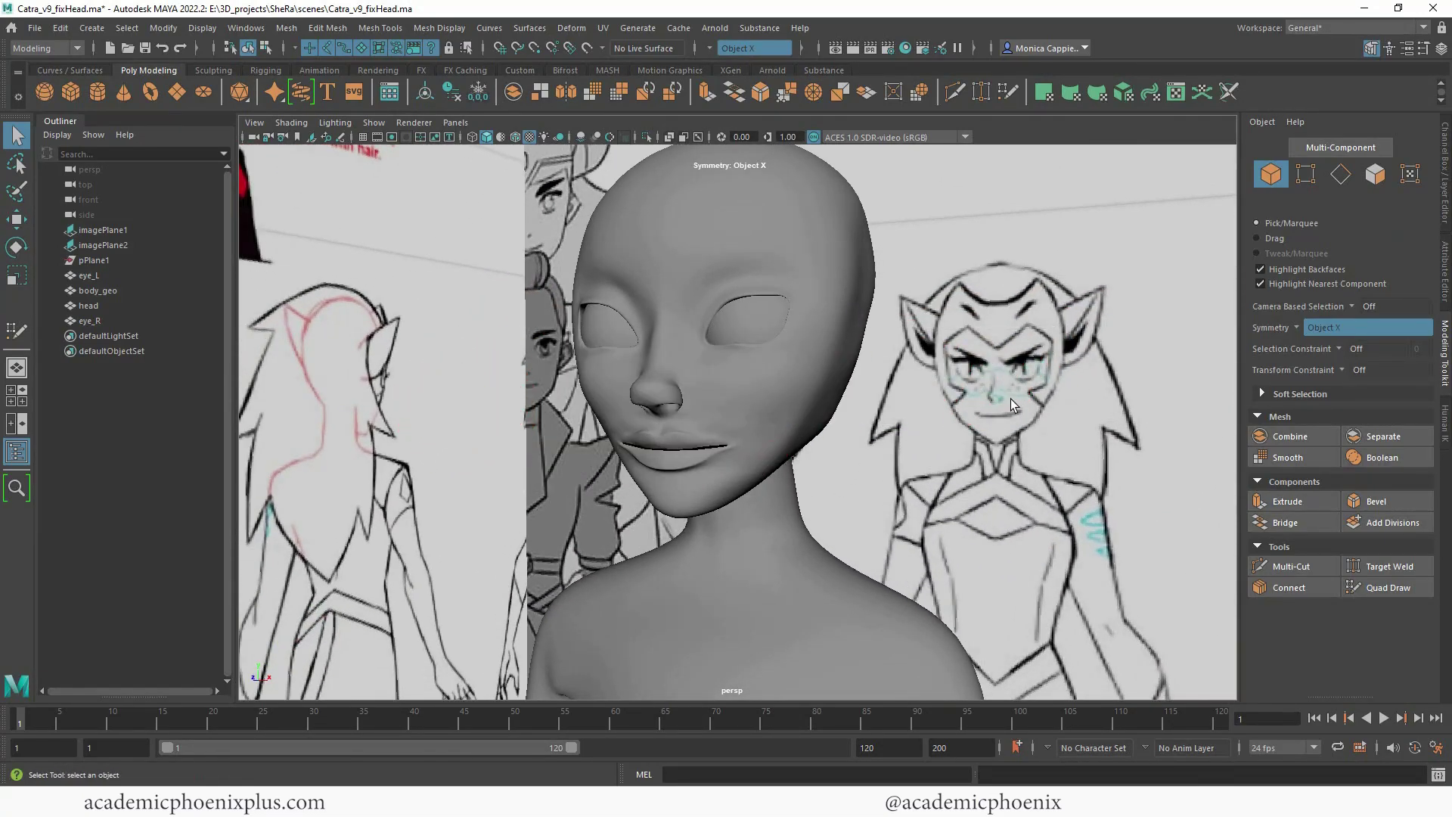
pyautogui.scroll(-4, 923, 368)
pyautogui.keyDown('alt'); pyautogui.moveTo(912, 354); pyautogui.dragTo(879, 372); pyautogui.keyUp('alt')
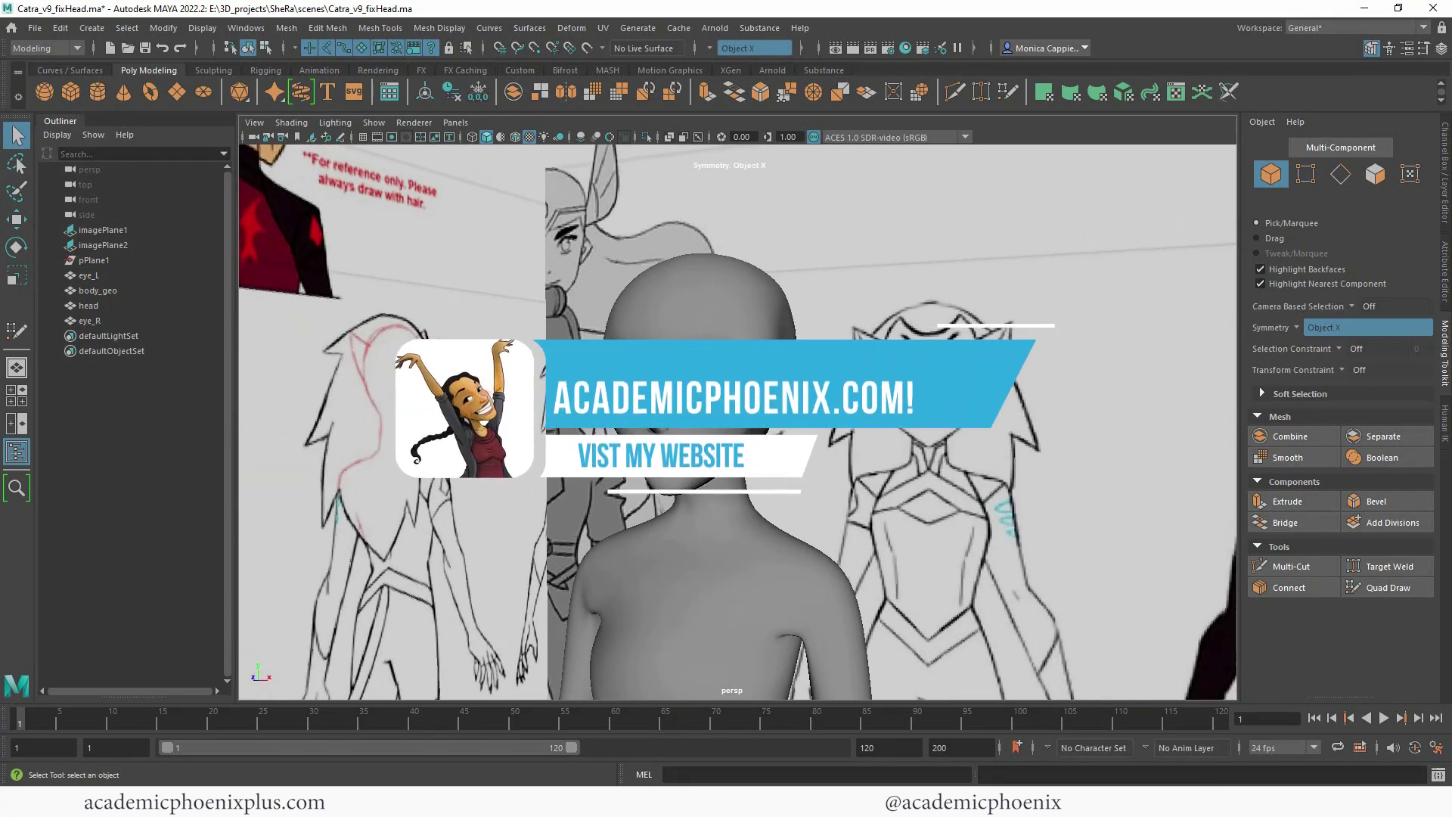
pyautogui.scroll(-4, 1032, 412)
pyautogui.keyDown('alt'); pyautogui.moveTo(983, 461); pyautogui.dragTo(960, 356, button='middle'); pyautogui.keyUp('alt')
pyautogui.keyDown('alt'); pyautogui.moveTo(937, 378); pyautogui.dragTo(979, 386); pyautogui.keyUp('alt')
pyautogui.keyDown('alt'); pyautogui.moveTo(1134, 416); pyautogui.dragTo(873, 372); pyautogui.keyUp('alt')
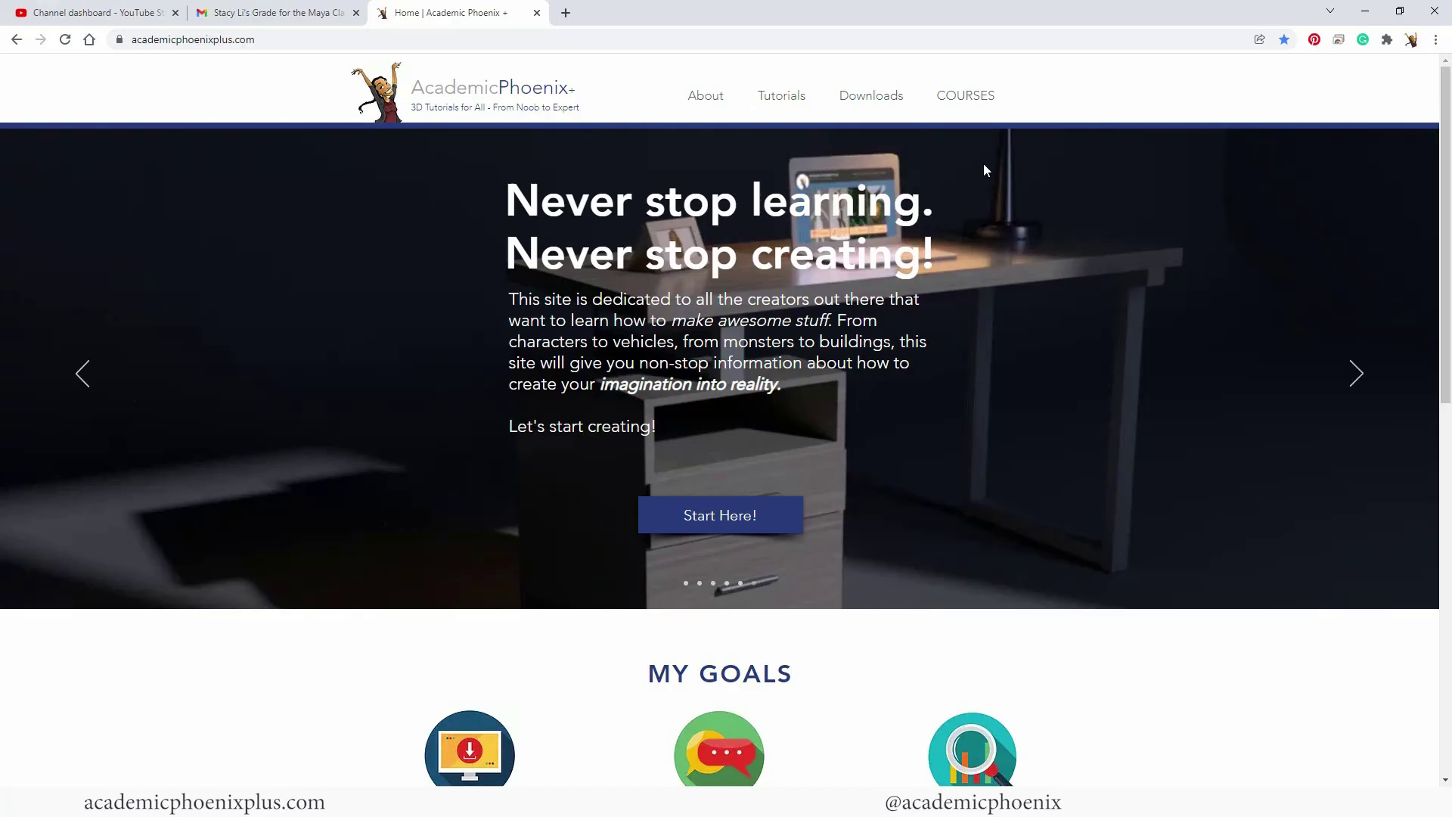
# Switch to the browser, open the Courses page of the Academic Phoenix Plus site and look through the course listings
pyautogui.click(968, 99)
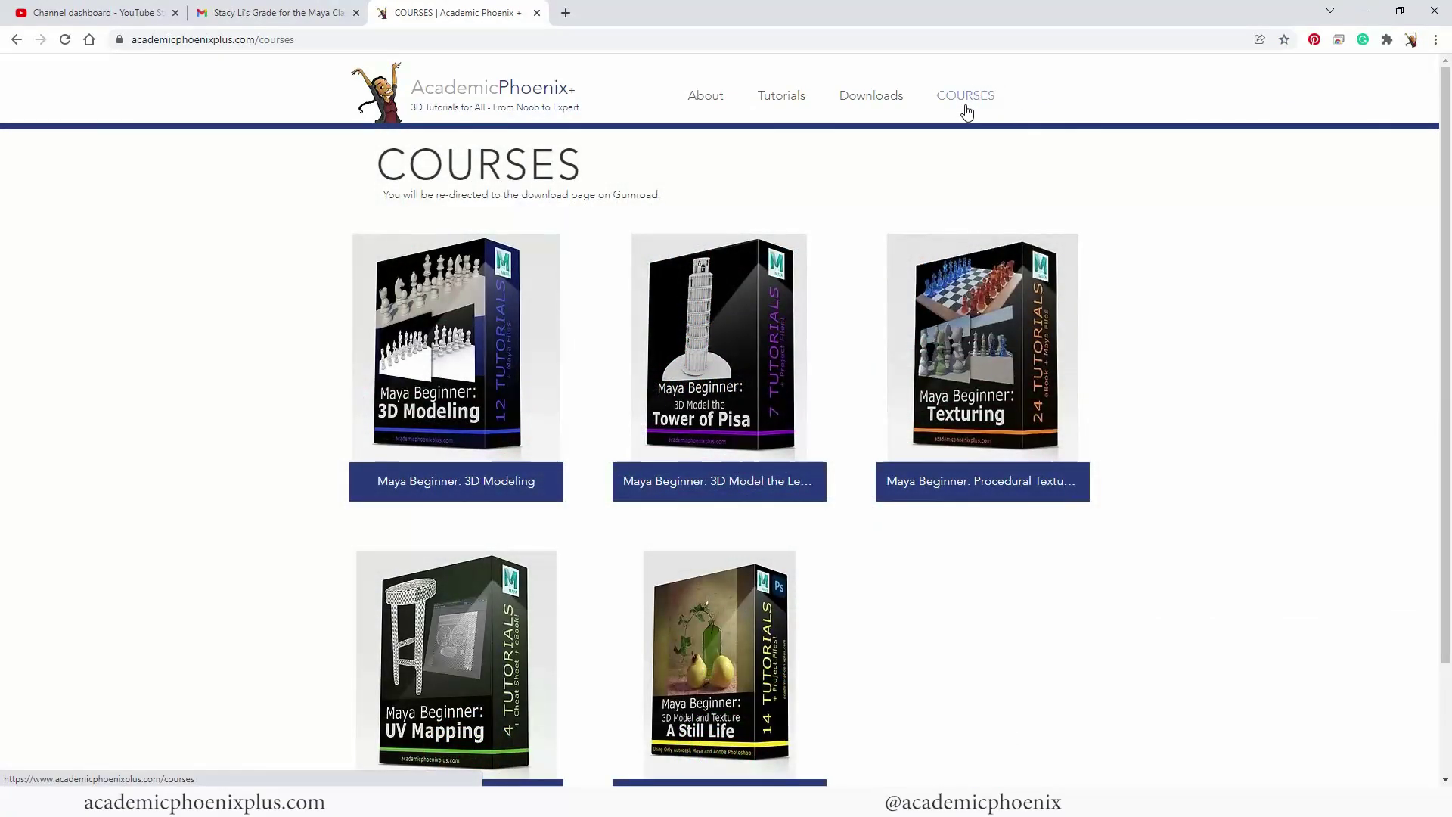
pyautogui.scroll(-1, 1324, 261)
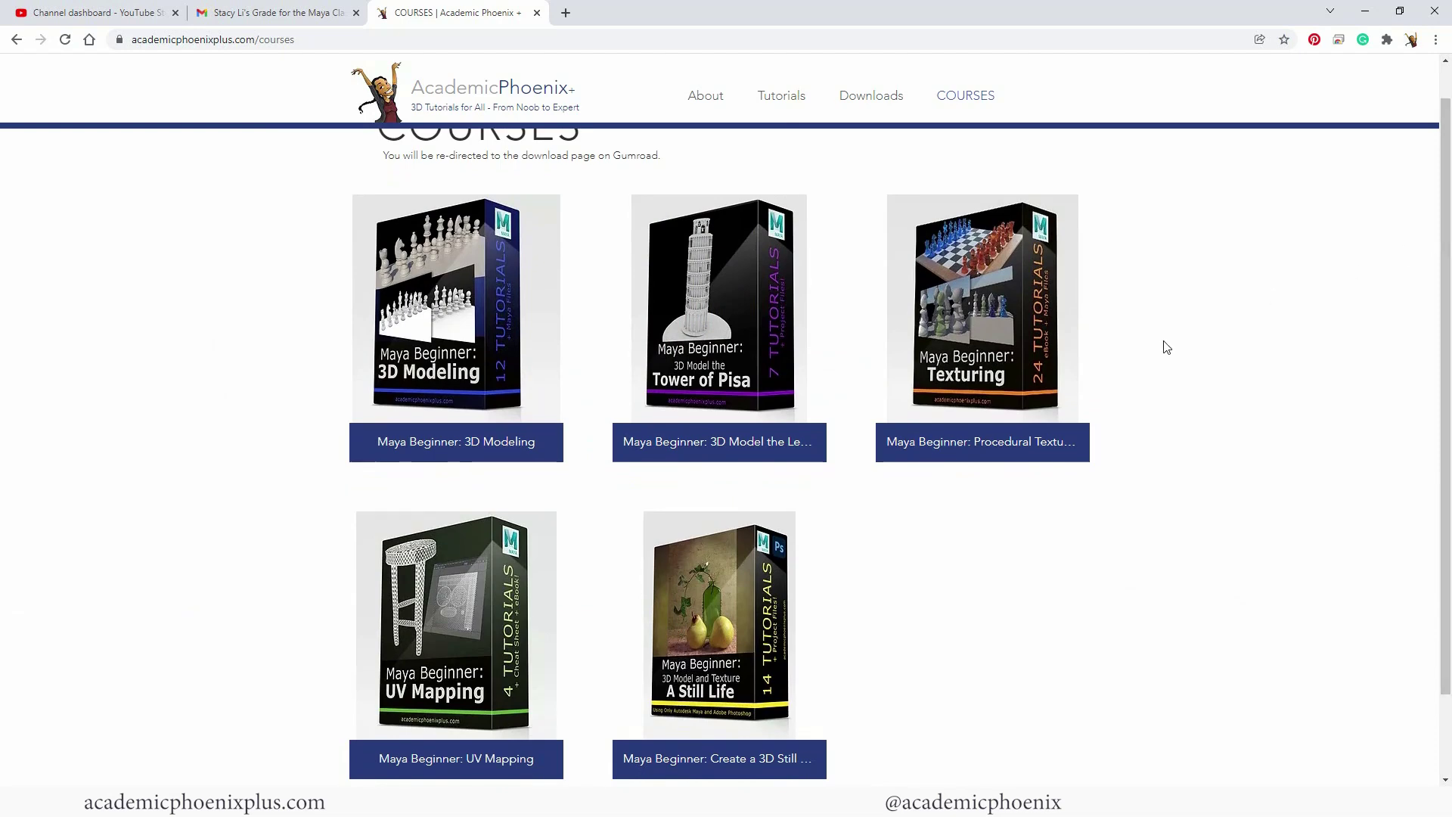
pyautogui.click(744, 612)
pyautogui.moveTo(1447, 229); pyautogui.dragTo(1339, 225)
pyautogui.click(960, 103)
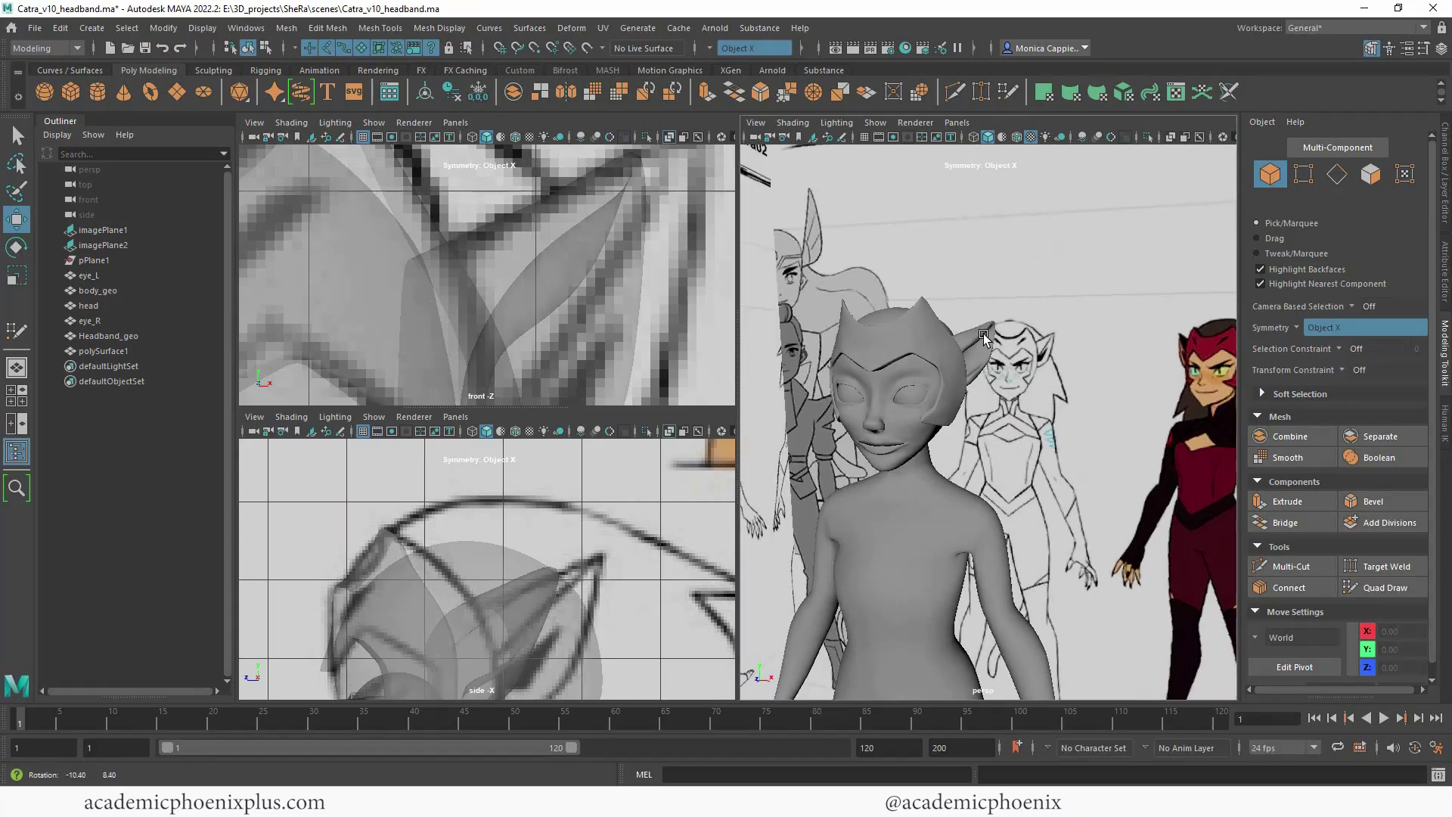
# Switch back to Maya and examine the headband and ear on the character from the front and side
pyautogui.keyDown('alt'); pyautogui.moveTo(977, 328); pyautogui.dragTo(1021, 331, button='right'); pyautogui.keyUp('alt')
pyautogui.moveTo(1021, 331)
pyautogui.keyDown('alt'); pyautogui.mouseDown()
pyautogui.moveTo(1096, 348)
pyautogui.moveTo(974, 330)
pyautogui.moveTo(1084, 324)
pyautogui.moveTo(997, 330)
pyautogui.mouseUp(); pyautogui.keyUp('alt')
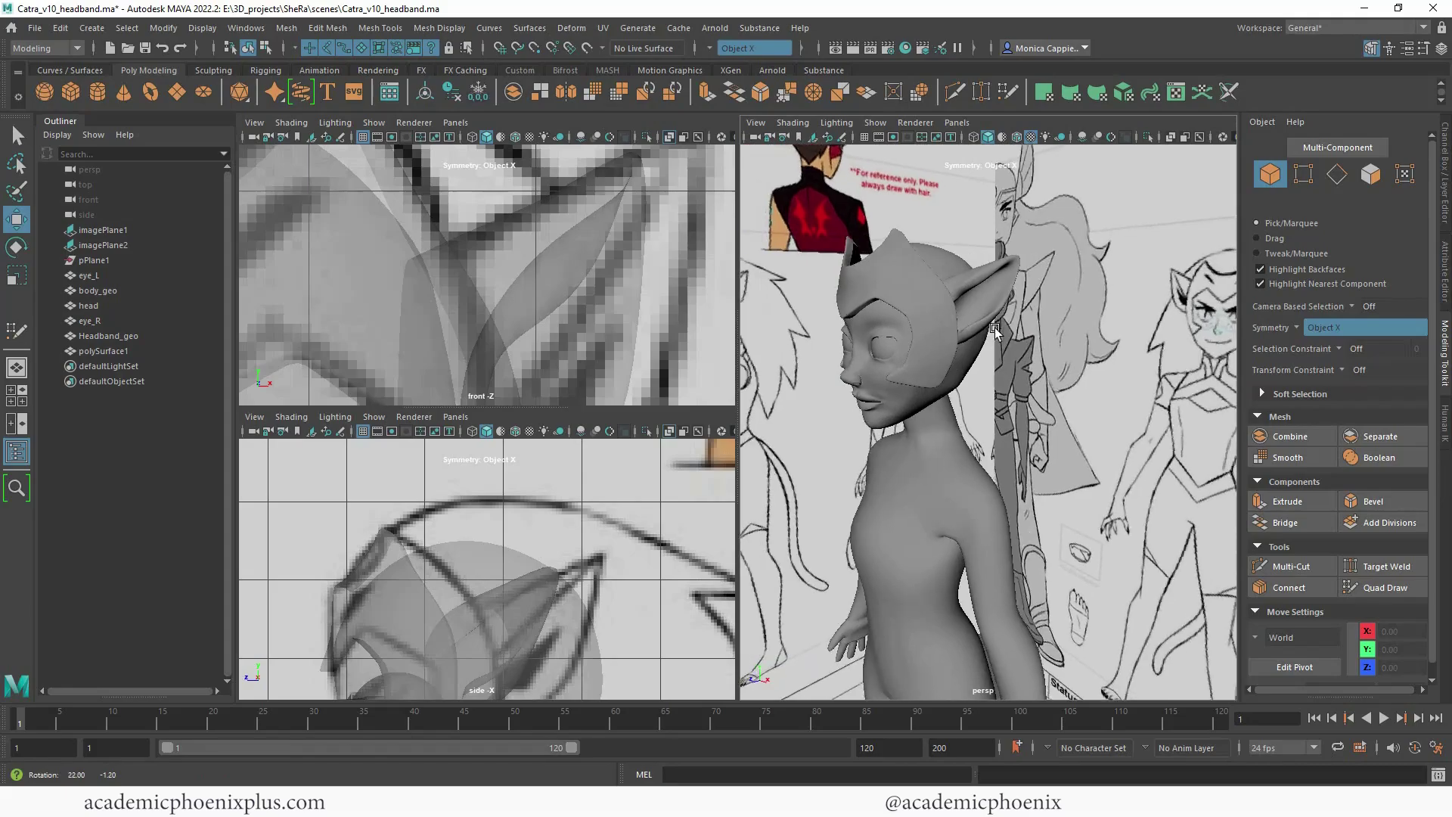